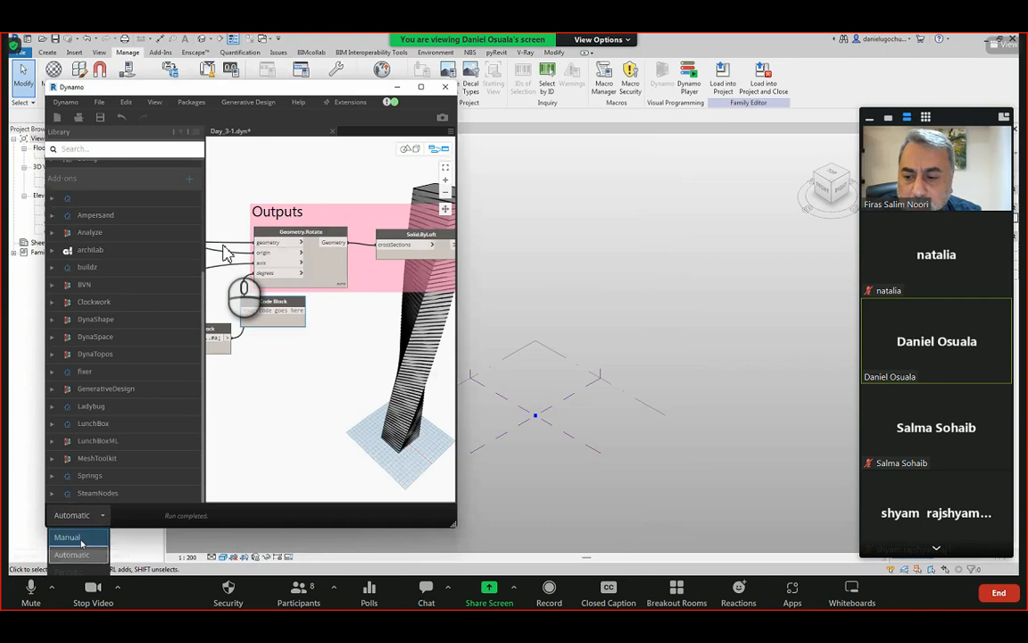
Rerun the graph by switching the run mode to Manual and back to Automatic, and view the twisted tower in Revit.
left_click(81, 538)
left_click(103, 515)
left_click(65, 553)
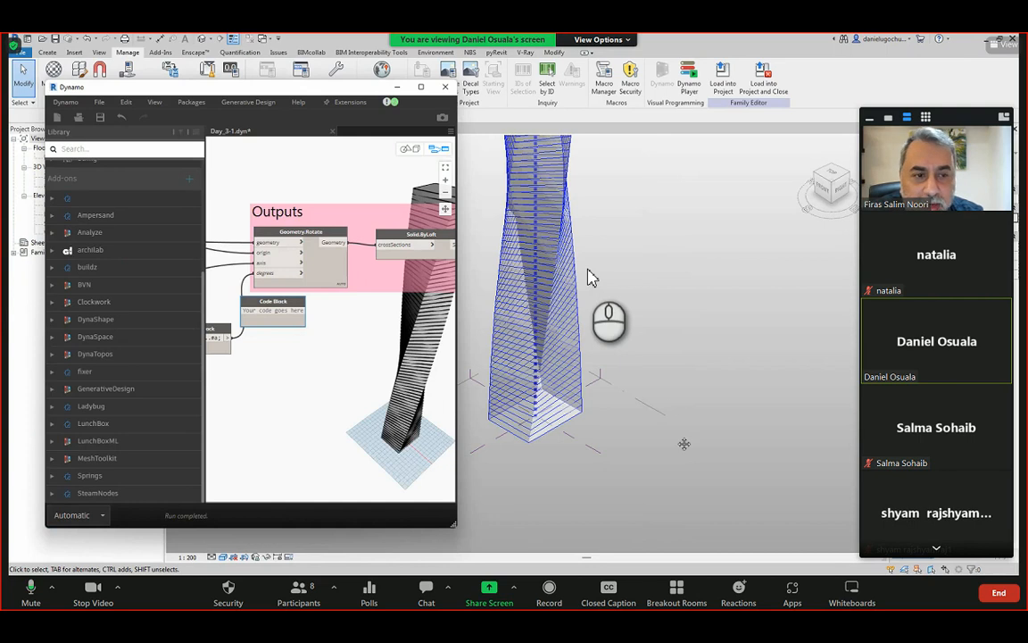
mouse_move(684, 443)
middle_mouse_down("shift")
mouse_move(684, 489)
mouse_move(688, 435)
middle_mouse_up("shift")
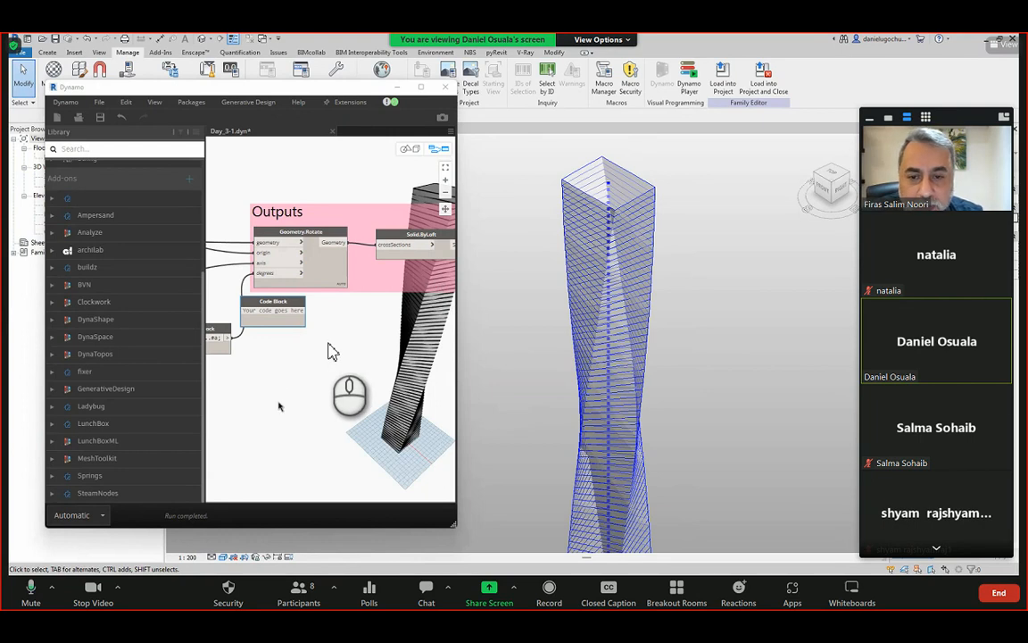
Delete the empty Code Block beneath the Geometry.Rotate node.
scroll(328, 350, "down", 5)
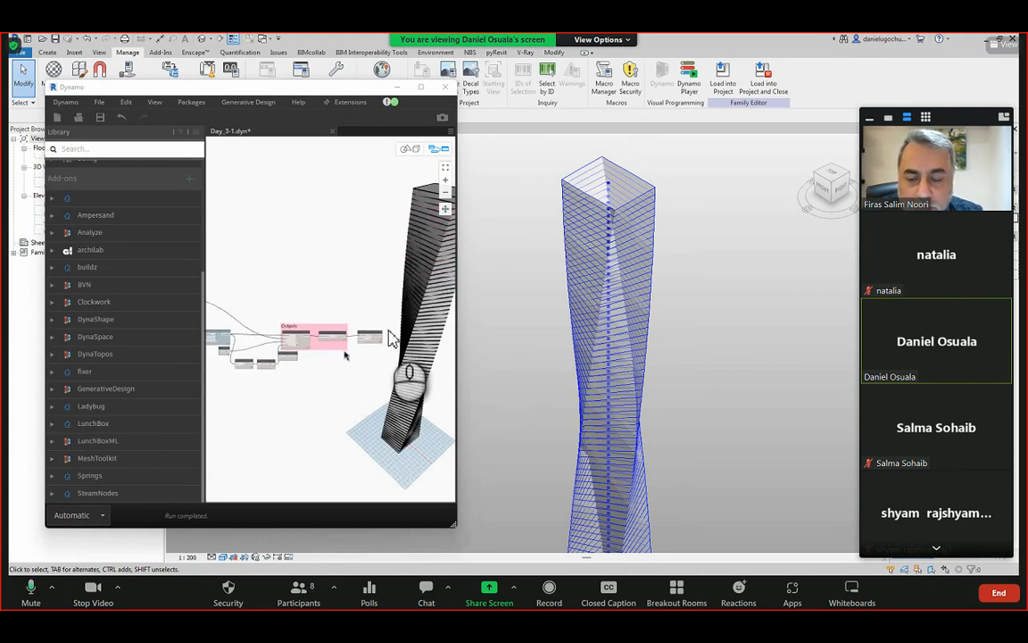
scroll(390, 337, "up", 5)
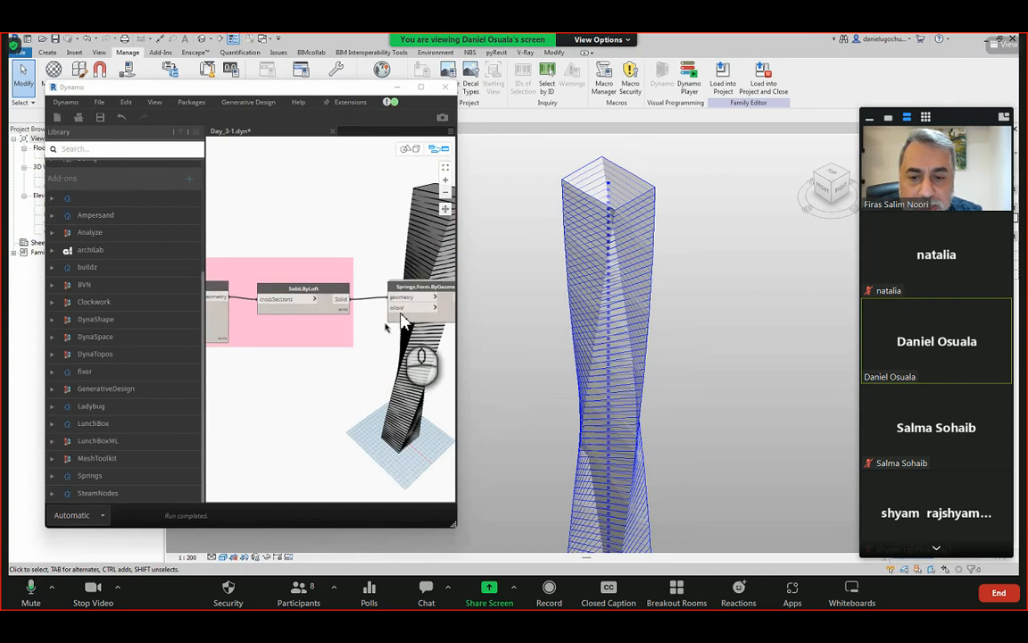
middle_click_drag(404, 321, 355, 284)
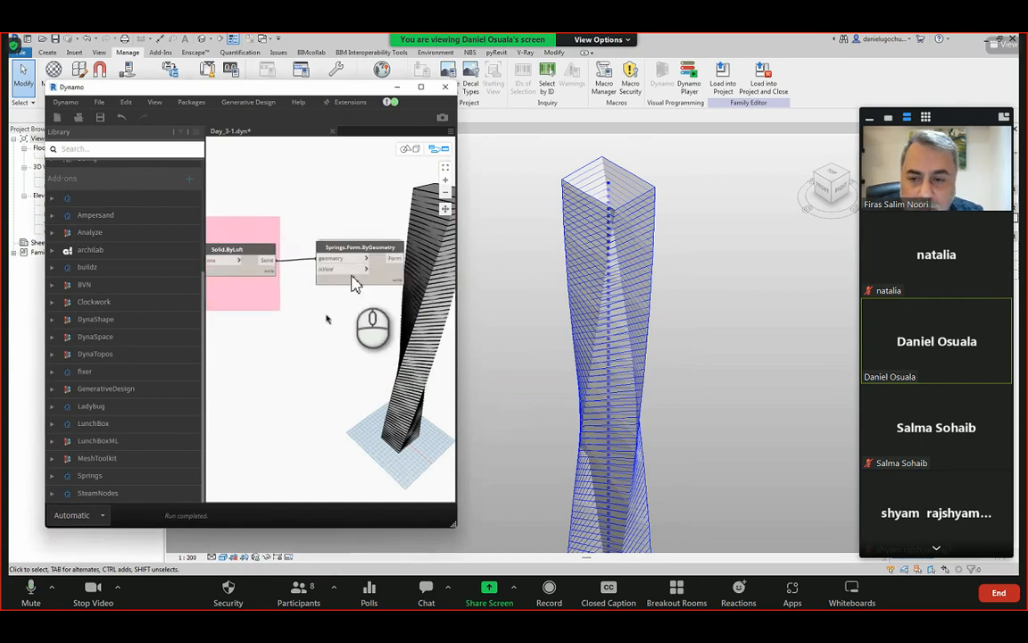
middle_click_drag(225, 294, 336, 270)
middle_click_drag(295, 228, 192, 212)
middle_click_drag(407, 276, 334, 246)
middle_click_drag(205, 196, 303, 223)
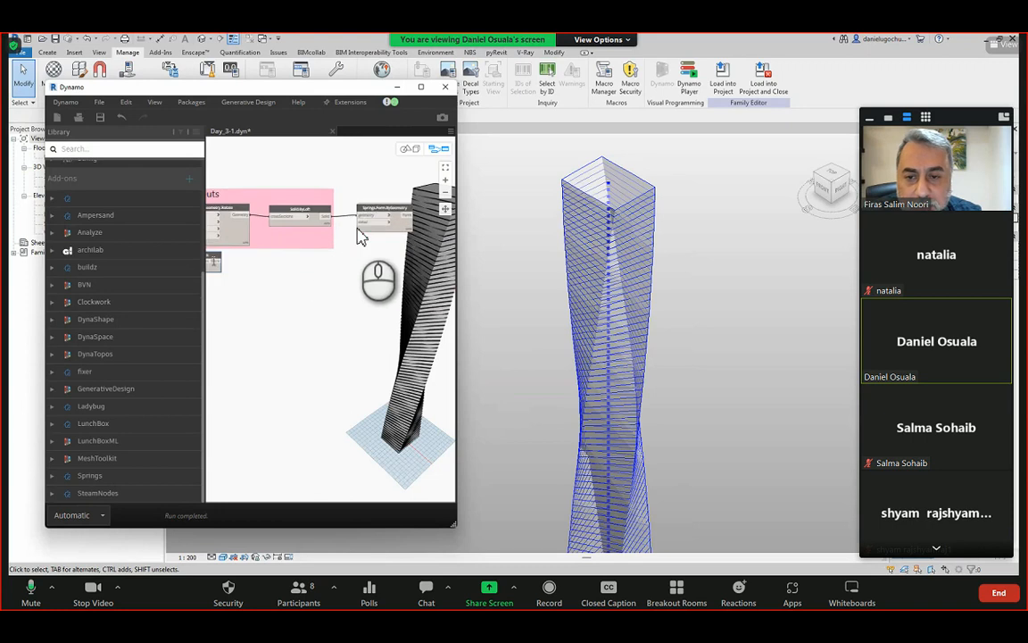
key("Delete")
Add a Boolean node with the value False and connect it to the isVoid input of Springs.Form.ByGeometry.
right_click(319, 269)
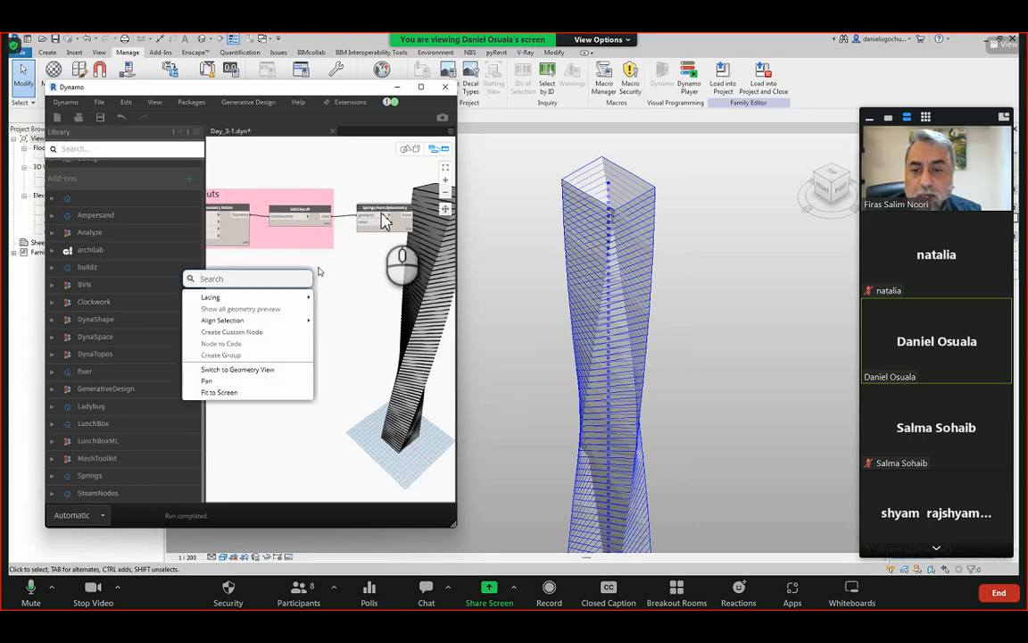
left_click(271, 278)
right_click(289, 284)
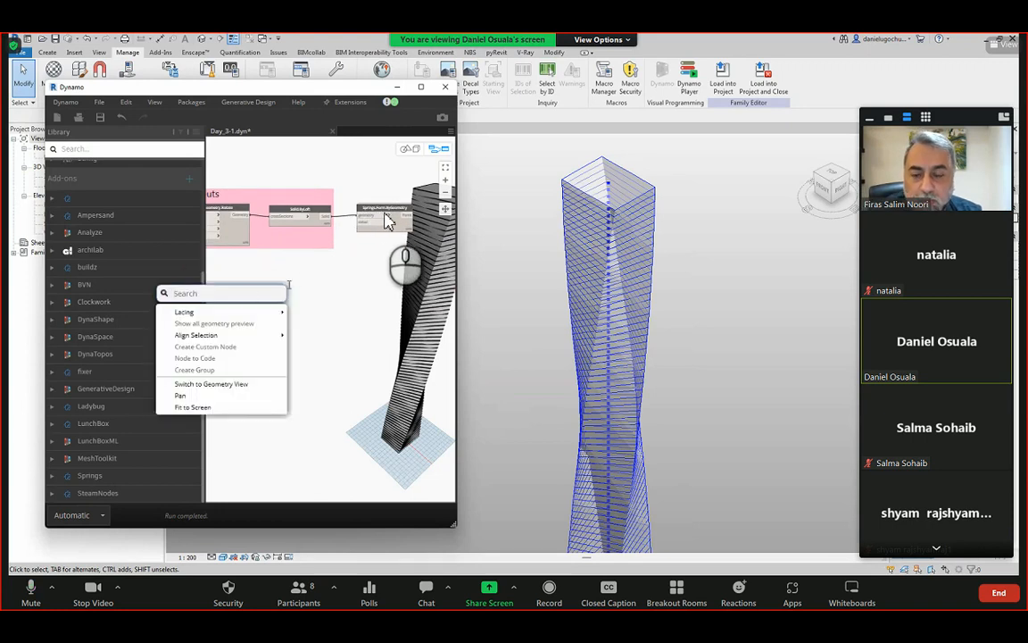
type("bool")
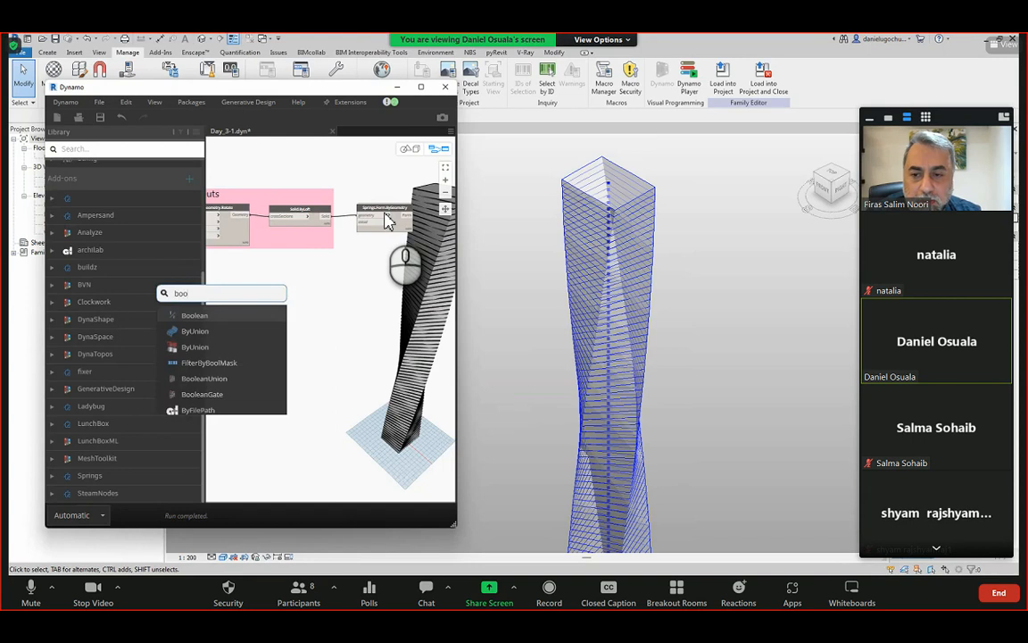
left_click(252, 308)
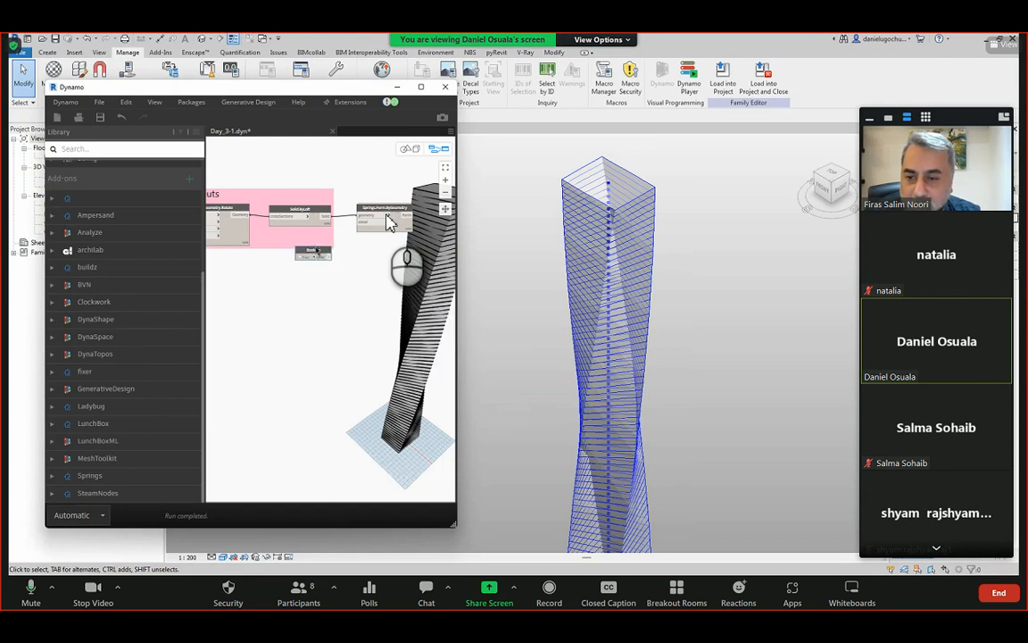
left_click_drag(257, 319, 326, 257)
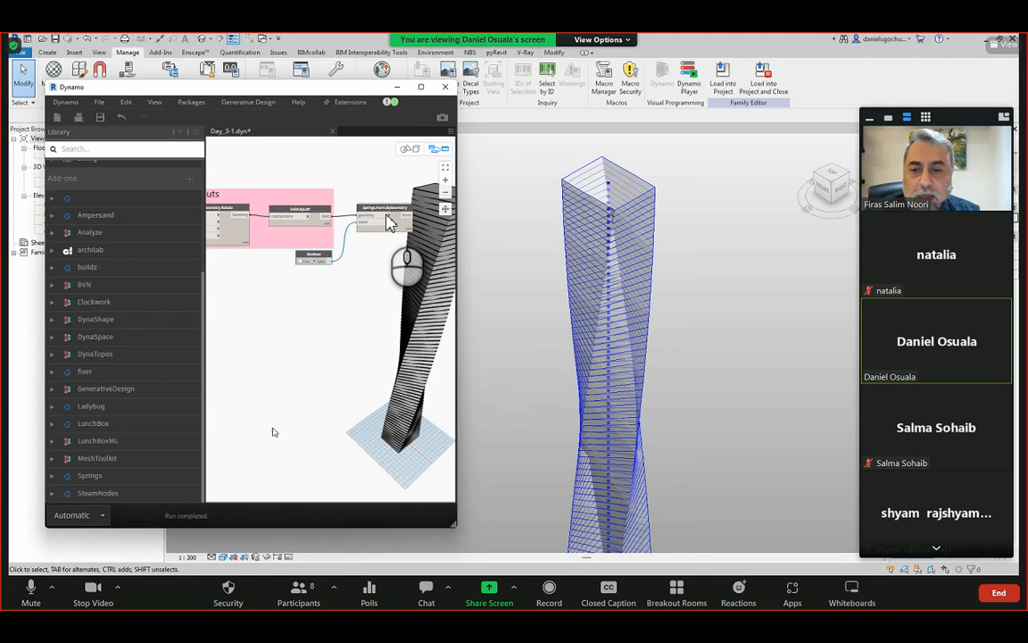
Rerun the graph by cycling the run mode through Manual to Automatic, and check the Springs.Form.ByGeometry output.
left_click(88, 518)
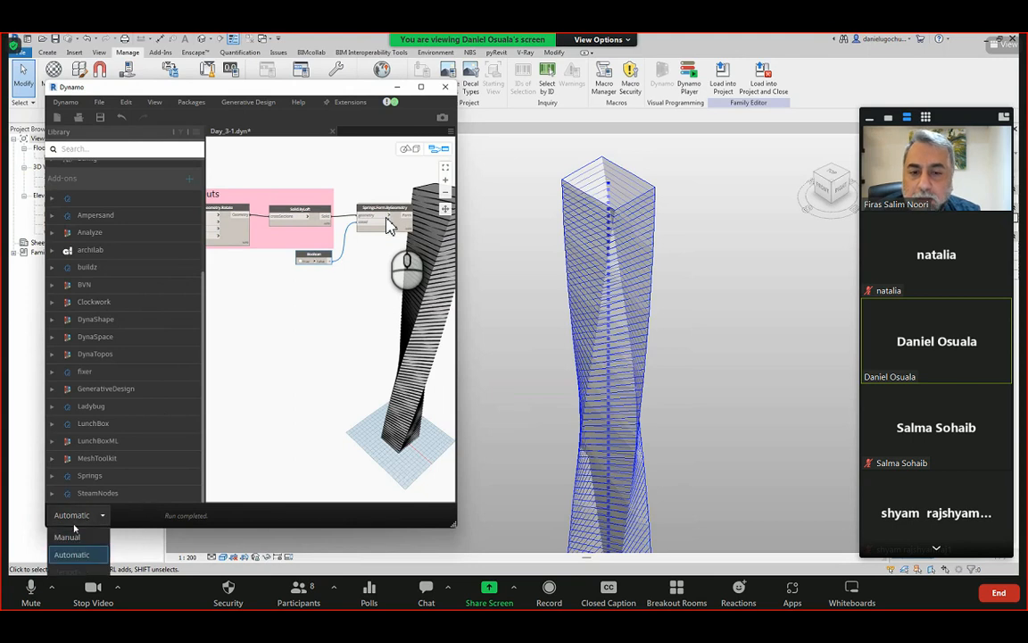
left_click(70, 536)
left_click(76, 515)
left_click(70, 555)
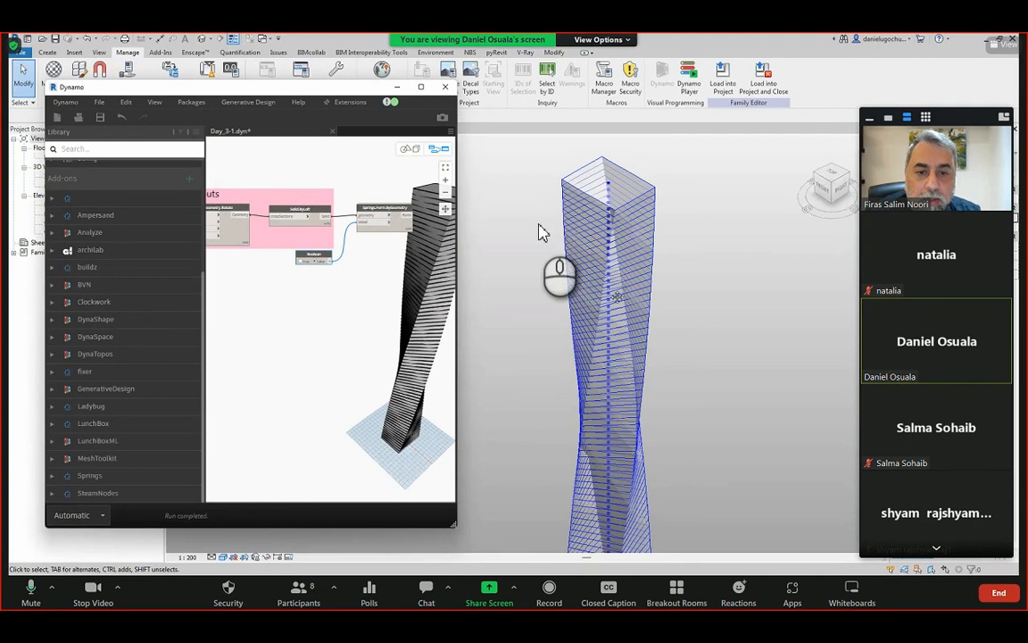
scroll(630, 174, "up", 1)
scroll(630, 174, "down", 4)
scroll(631, 174, "up", 2)
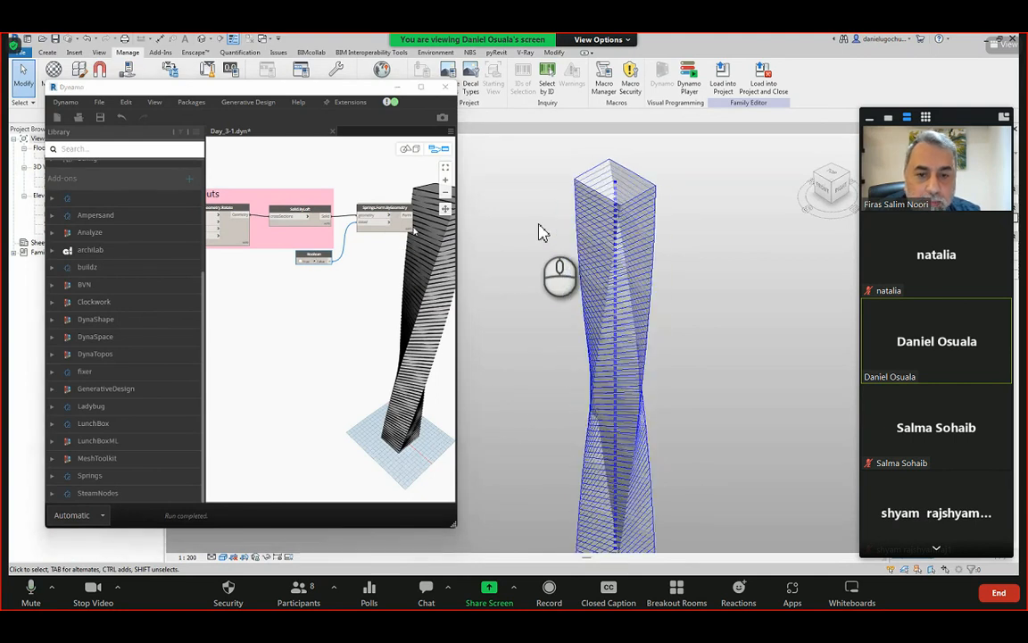
scroll(348, 236, "up", 3)
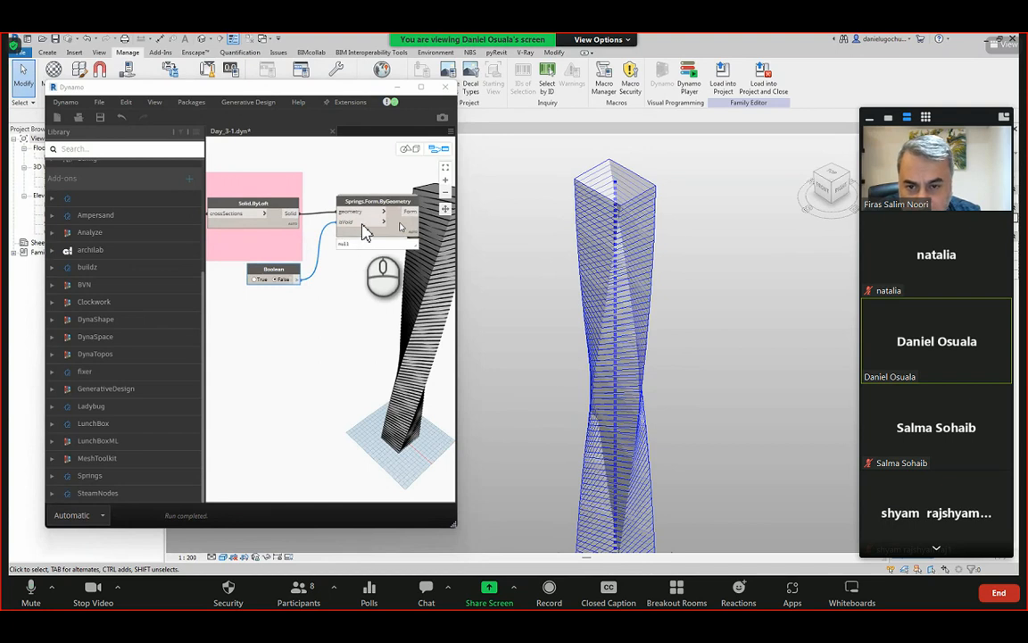
Request remote control of the participant's shared screen in Zoom and take control of it.
left_click(598, 39)
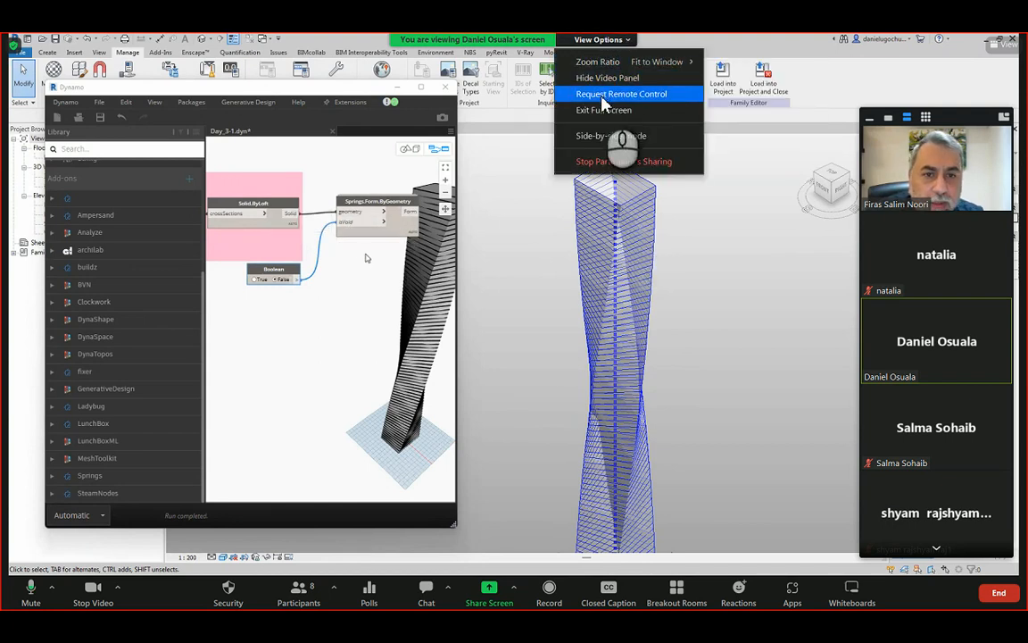
left_click(600, 95)
left_click(570, 368)
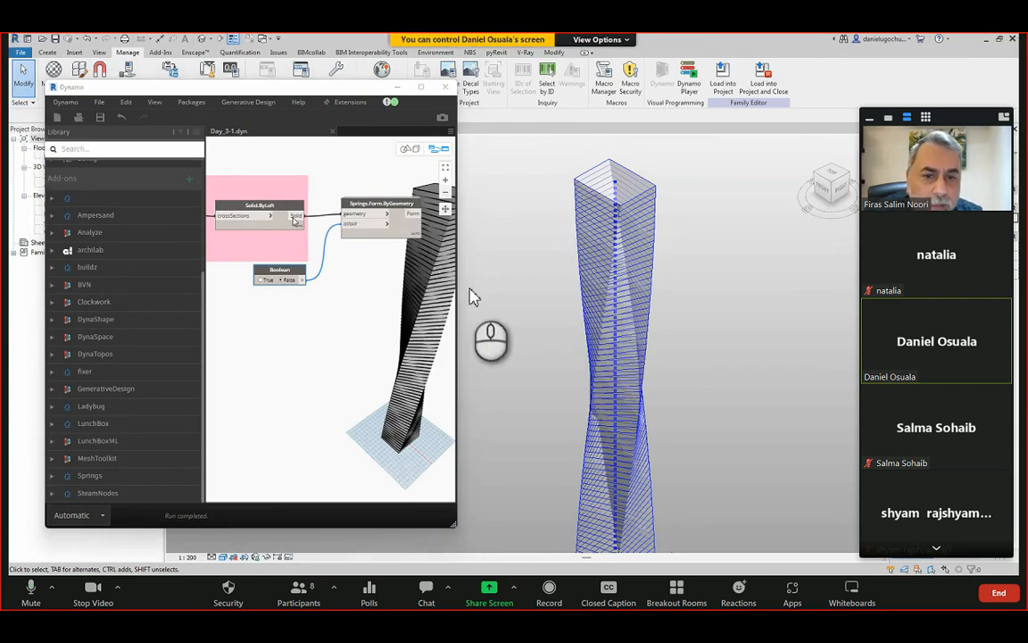
left_click(461, 264)
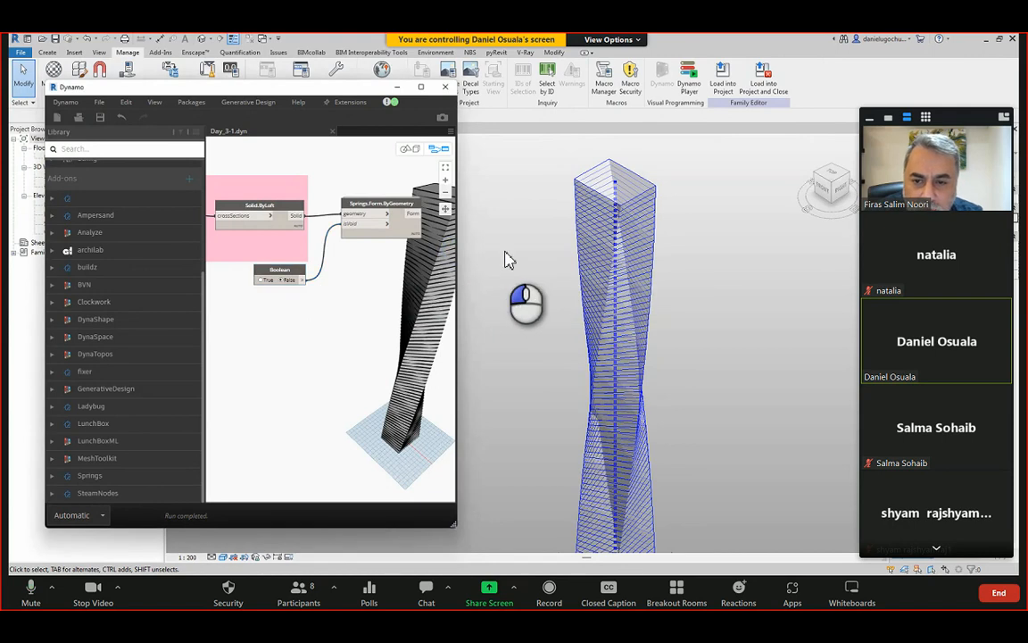
Enlarge the Dynamo window to give the graph around the Springs.Form.ByGeometry node more space.
scroll(423, 257, "up", 1)
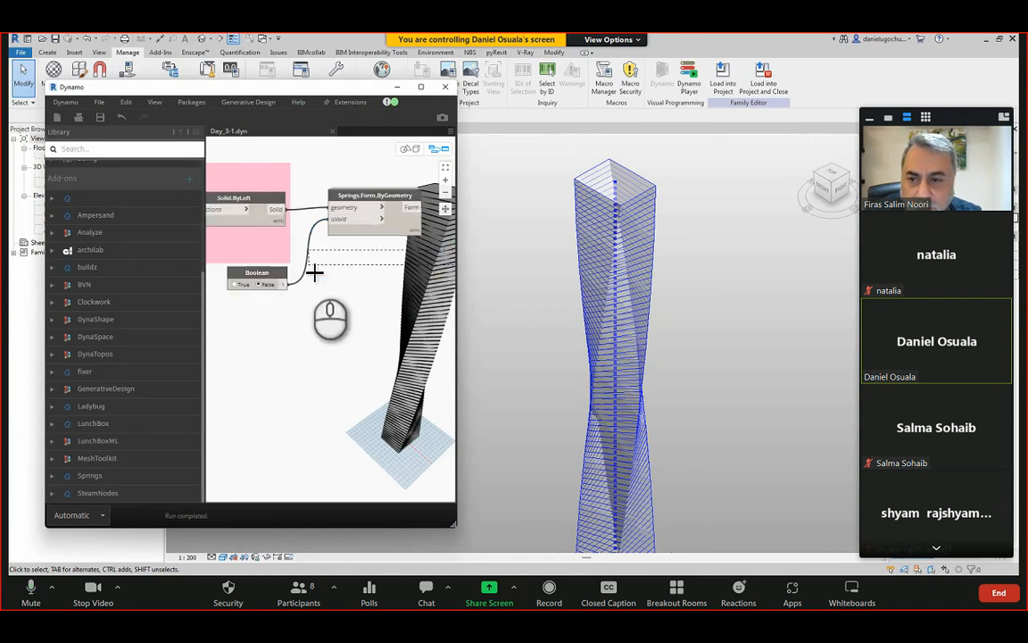
left_click(336, 270)
scroll(343, 276, "up", 2)
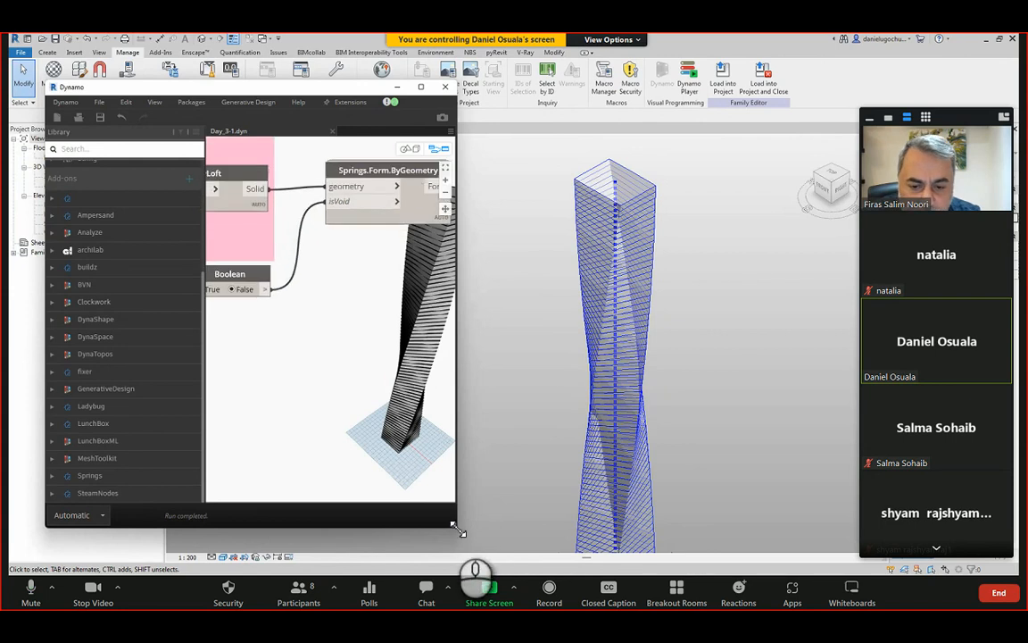
left_click_drag(457, 530, 667, 446)
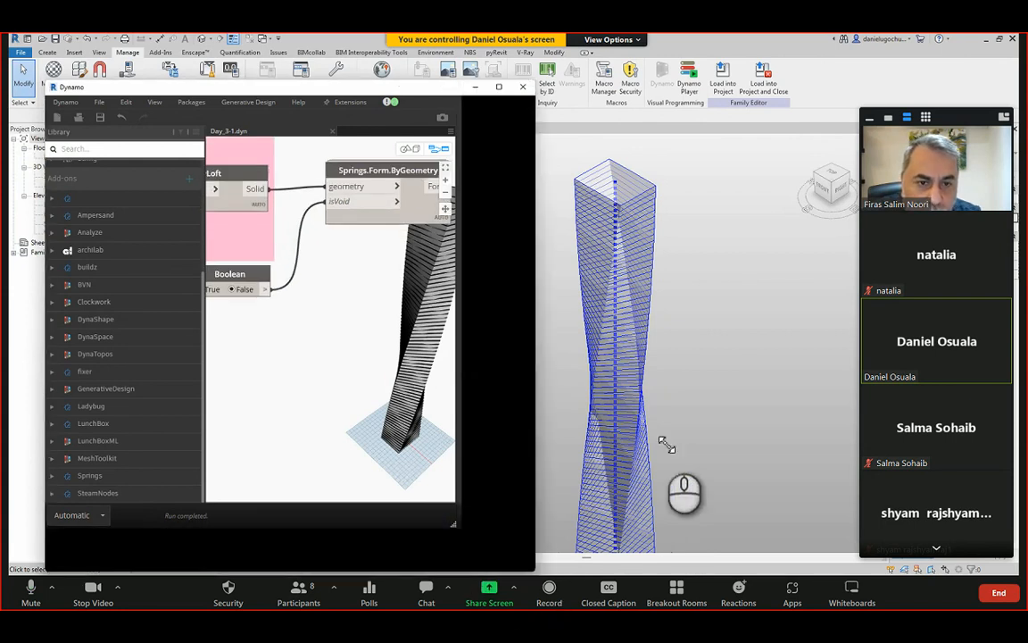
Inspect the twisted tower in the Revit 3D view, from its overall shape to its upper end.
middle_click_drag(698, 345, 732, 328)
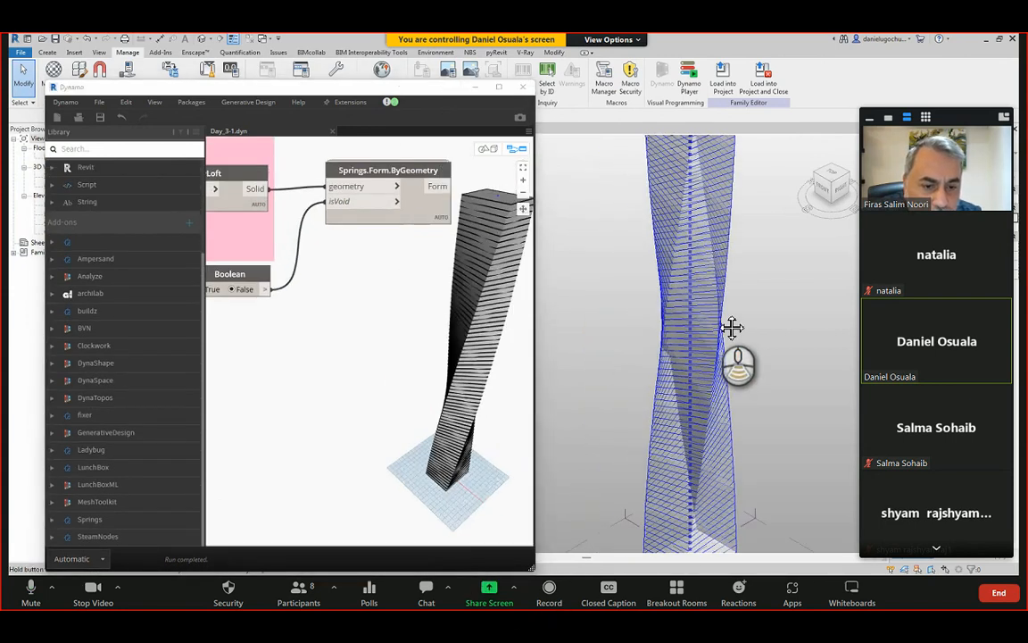
scroll(719, 334, "down", 3)
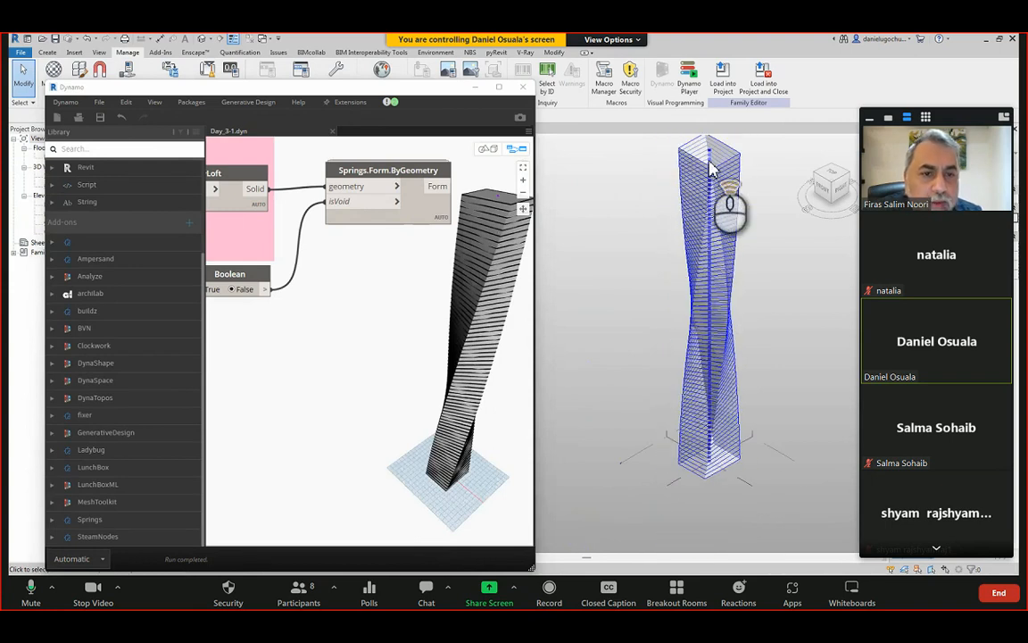
scroll(698, 148, "up", 5)
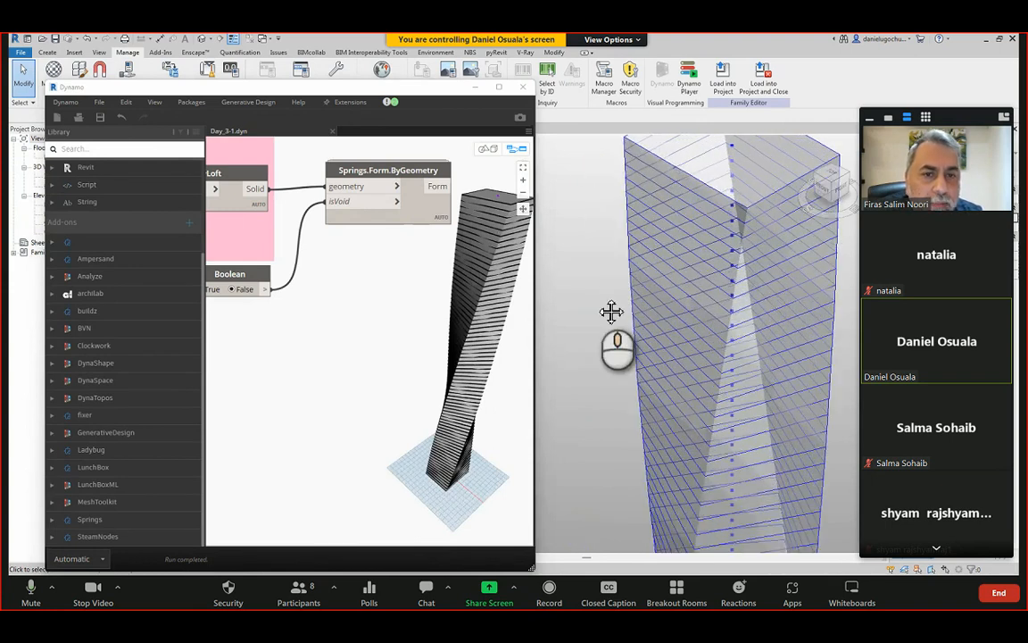
scroll(629, 259, "down", 2)
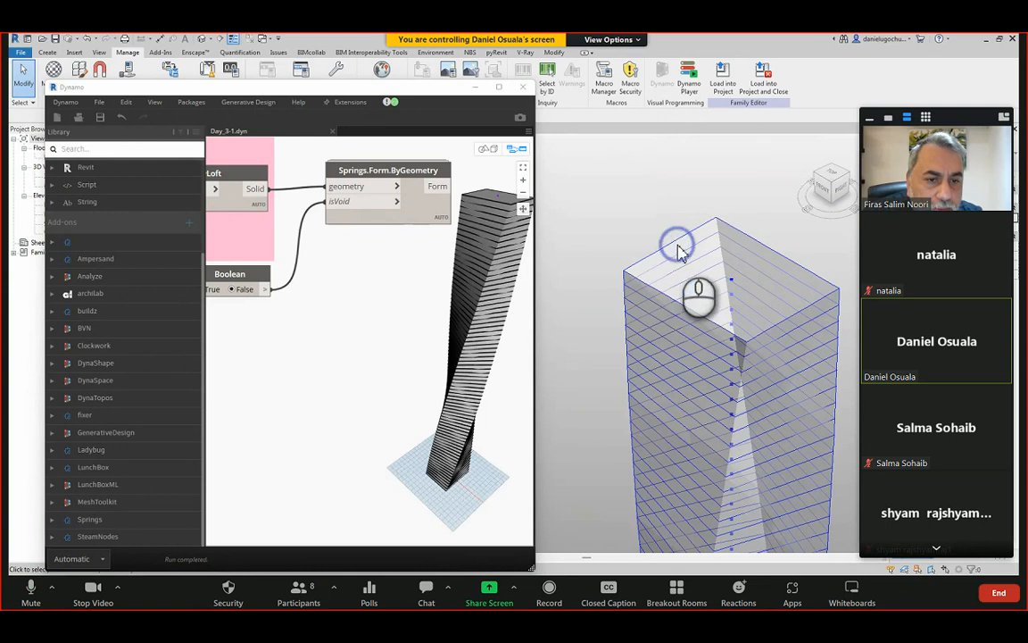
Move the Boolean node further below the Solid.ByLoft node.
scroll(386, 198, "up", 4)
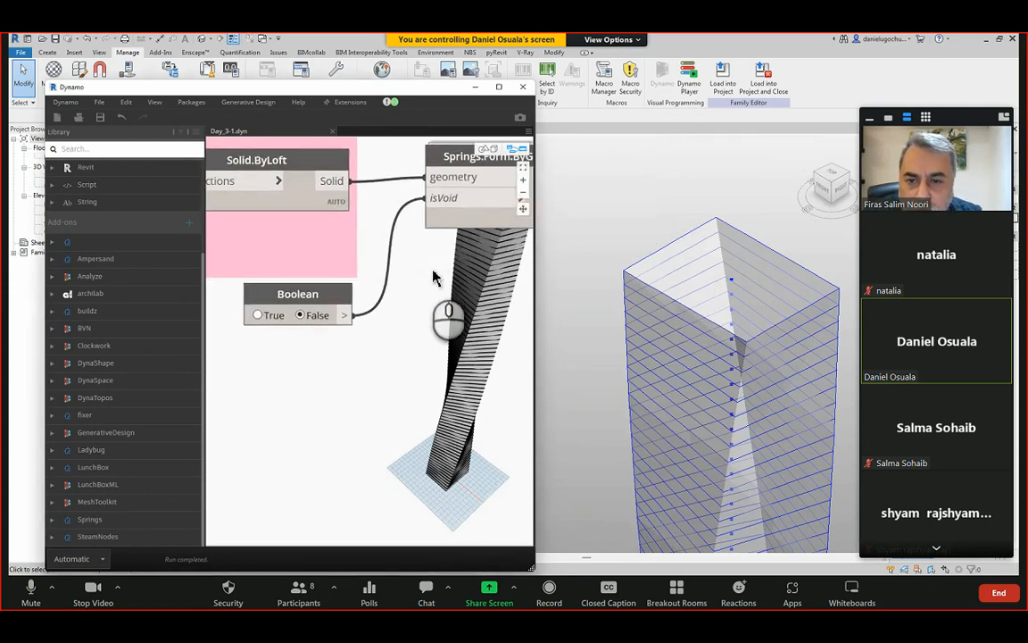
scroll(423, 283, "down", 1)
middle_click_drag(423, 284, 394, 333)
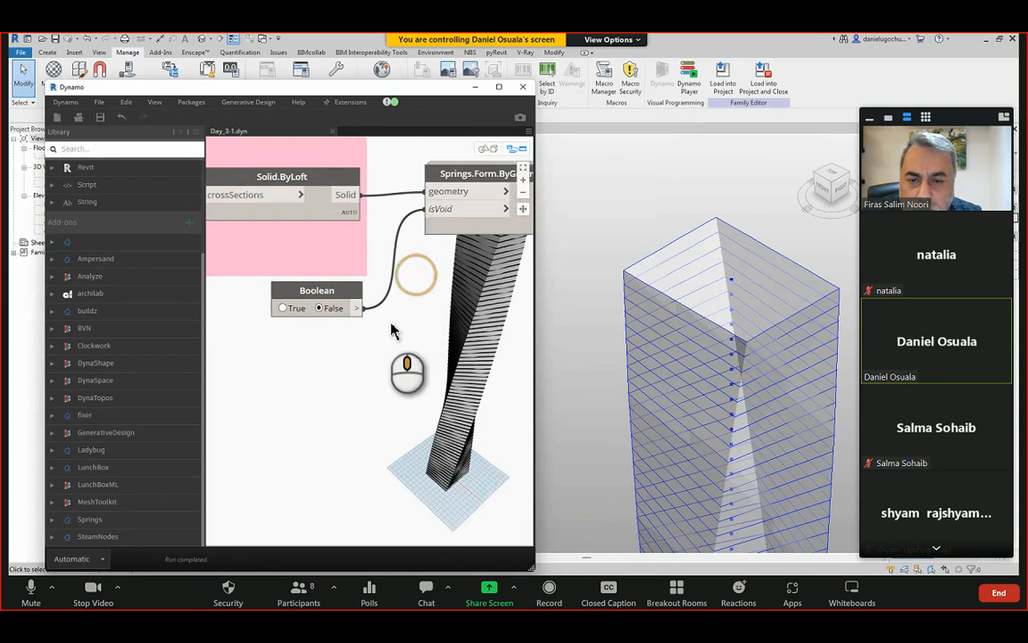
left_click_drag(324, 339, 354, 353)
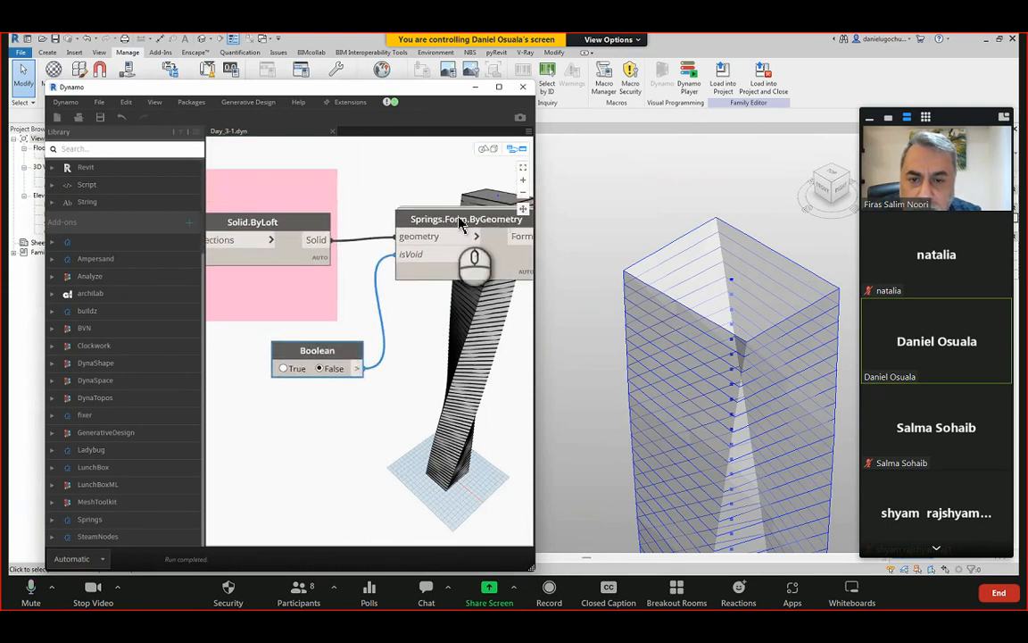
Display all Dynamo notifications, read the reported issues, and close the list.
mouse_move(459, 219)
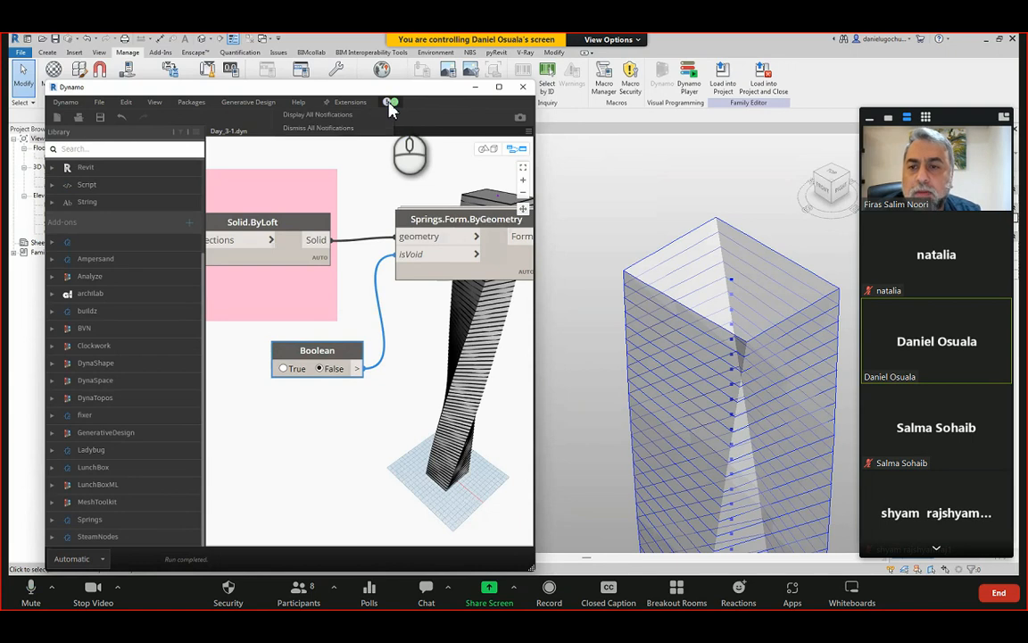
left_click(321, 115)
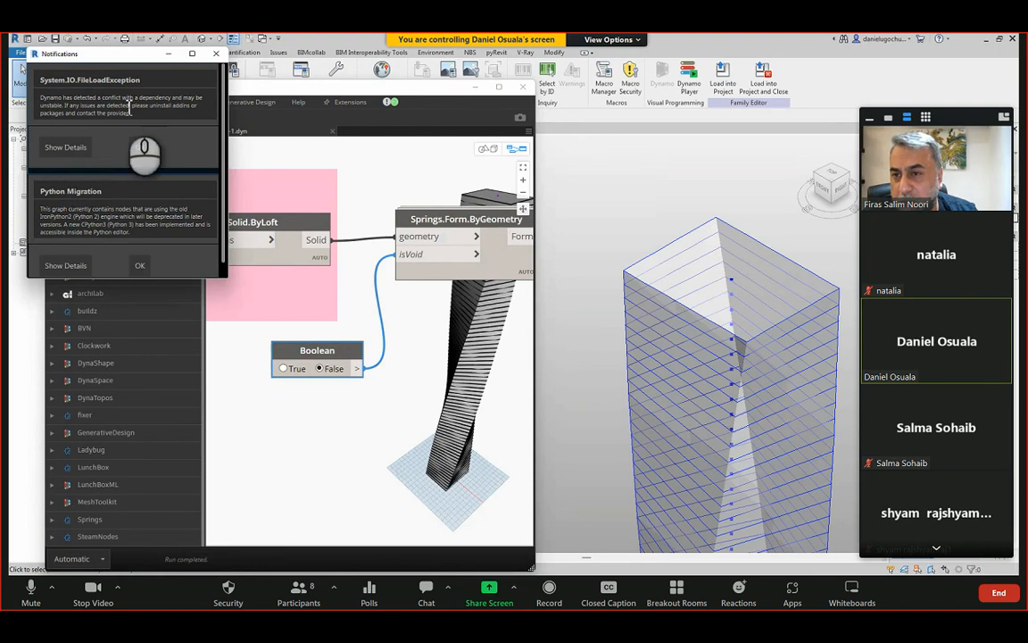
left_click(216, 53)
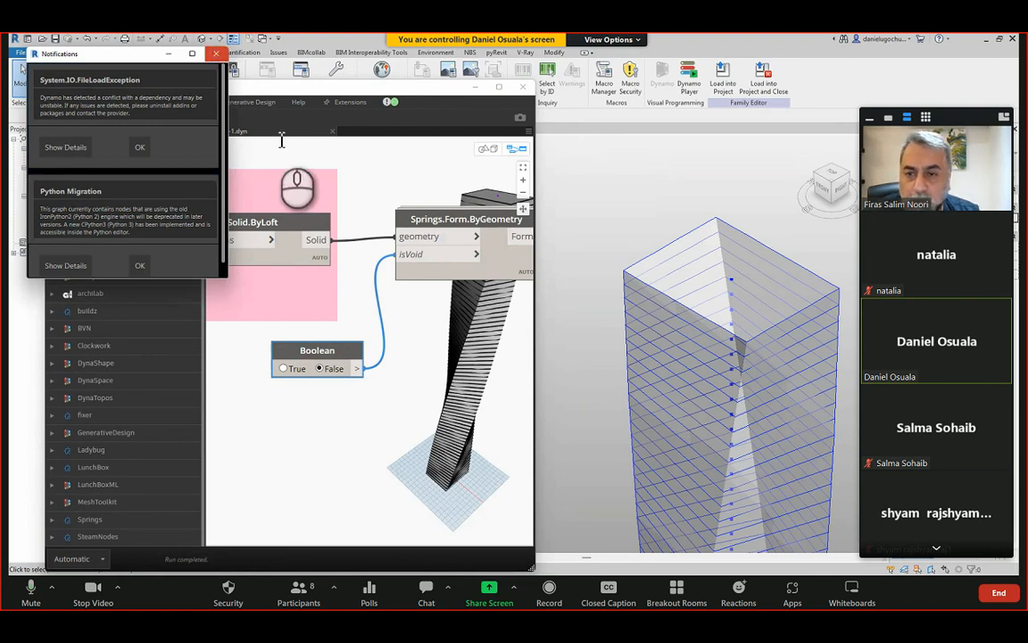
Save the Day_3-1.dyn graph and close Dynamo.
left_click(101, 121)
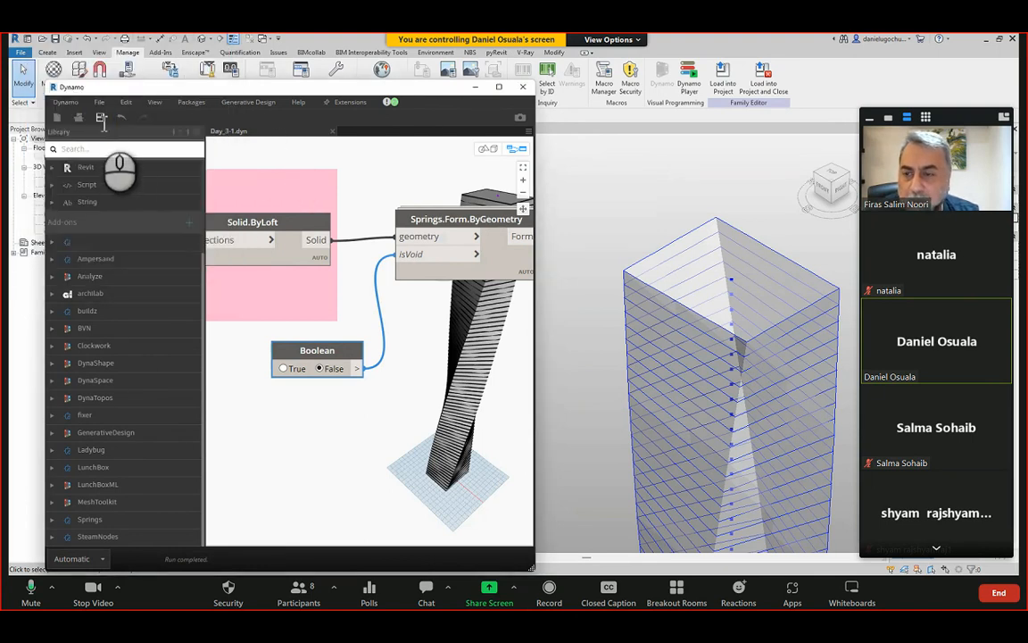
left_click(102, 117)
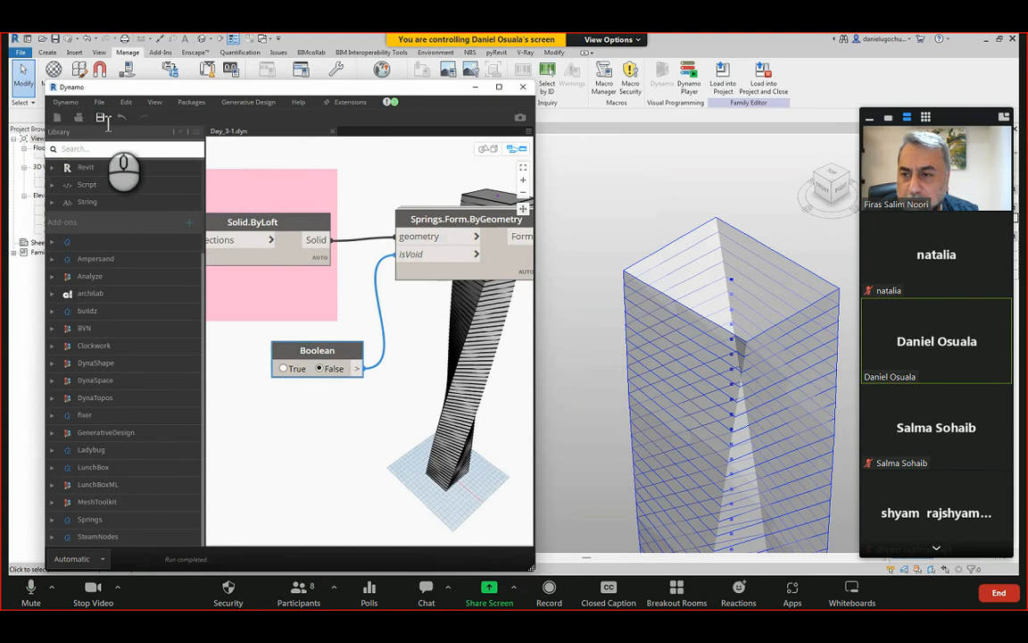
left_click(102, 117)
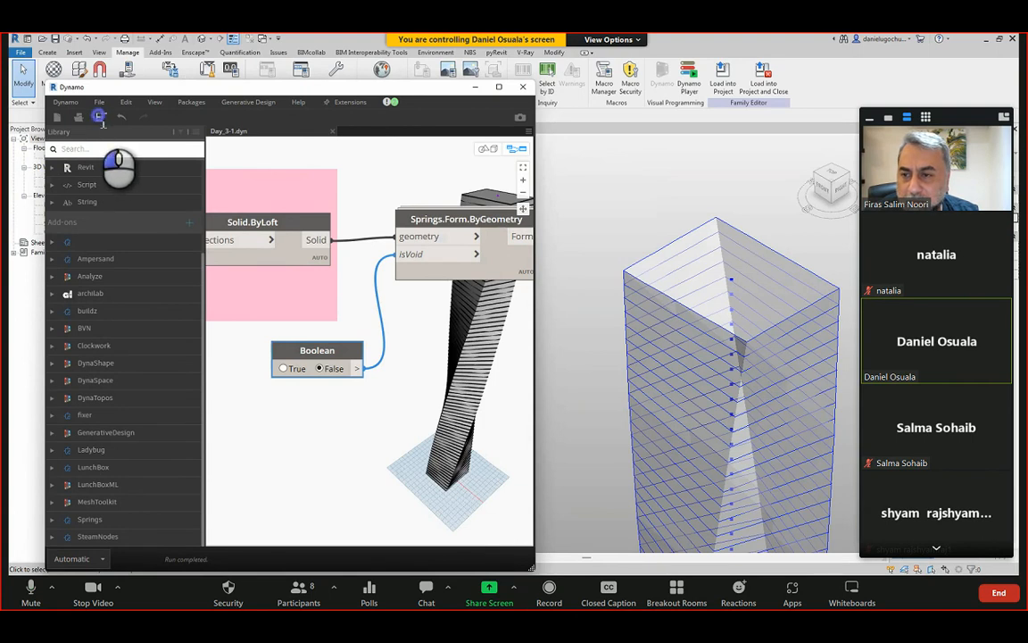
left_click(524, 88)
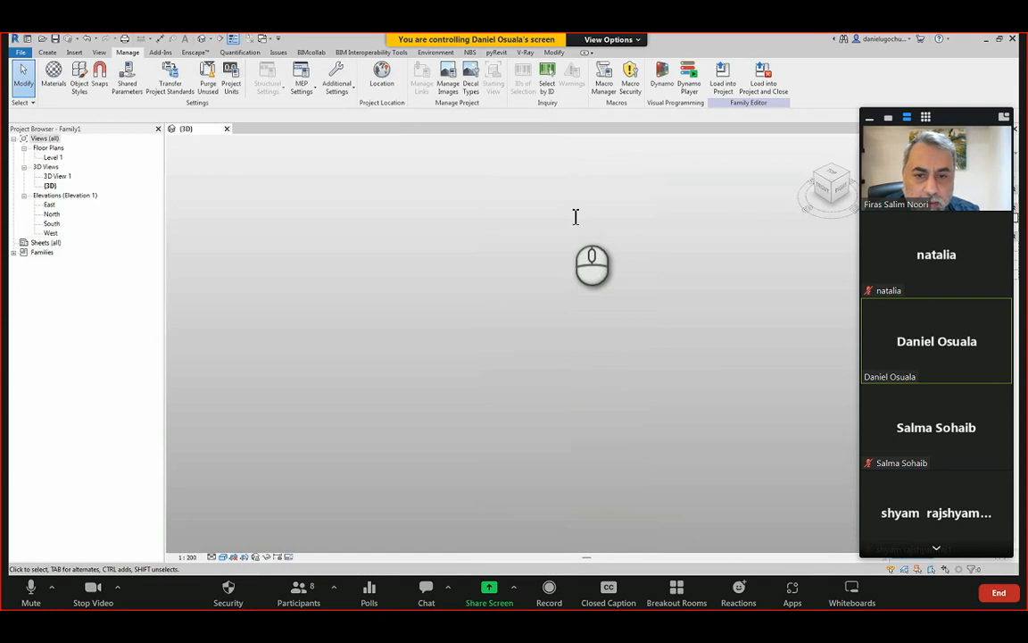
Close the Family1 3D view in Revit and discard the family's unsaved changes.
left_click(229, 130)
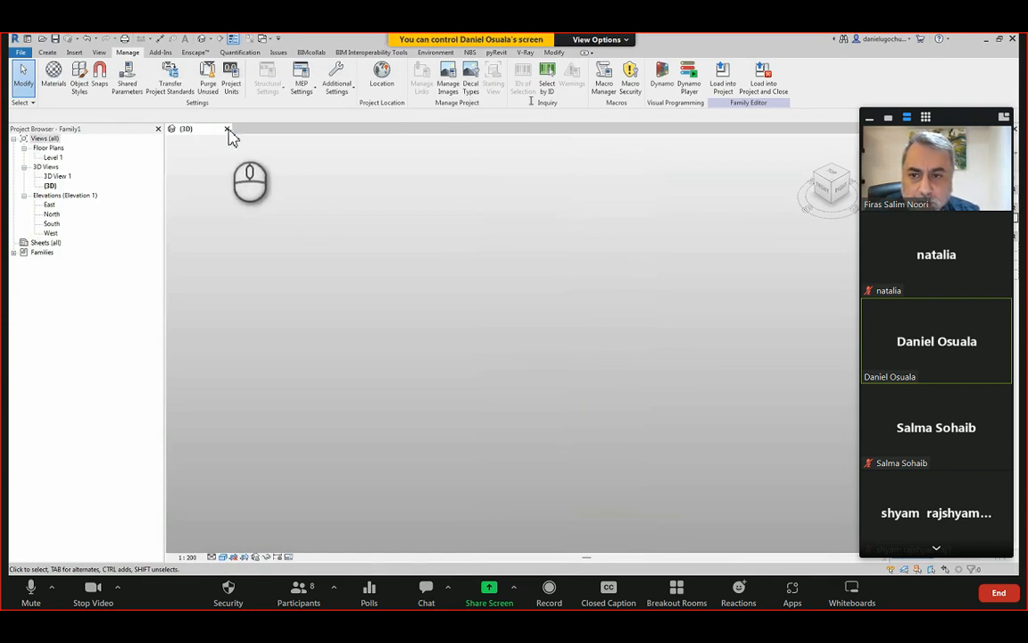
left_click(229, 130)
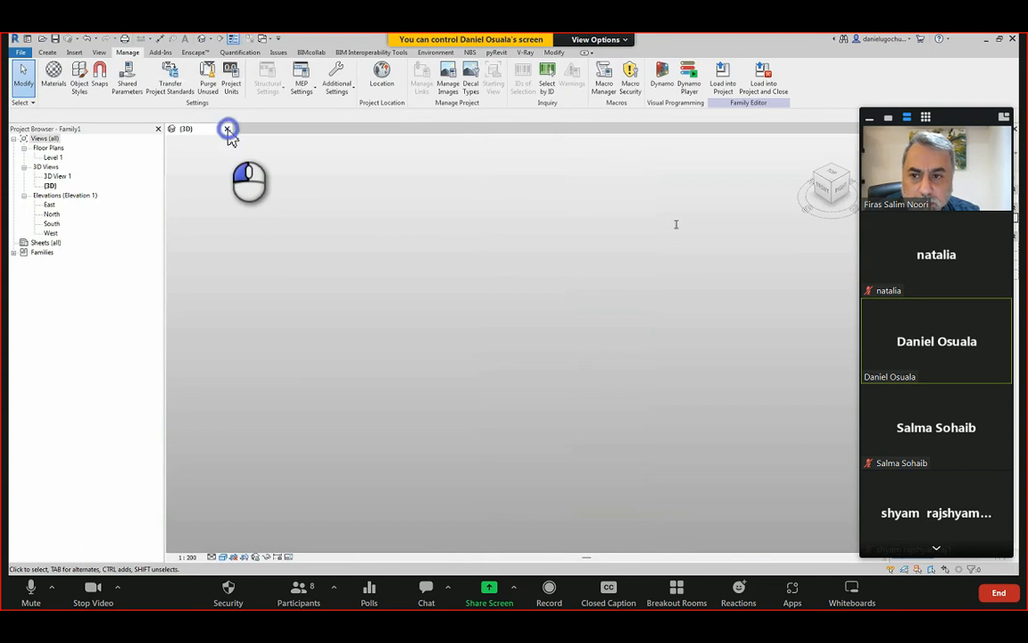
left_click(260, 179)
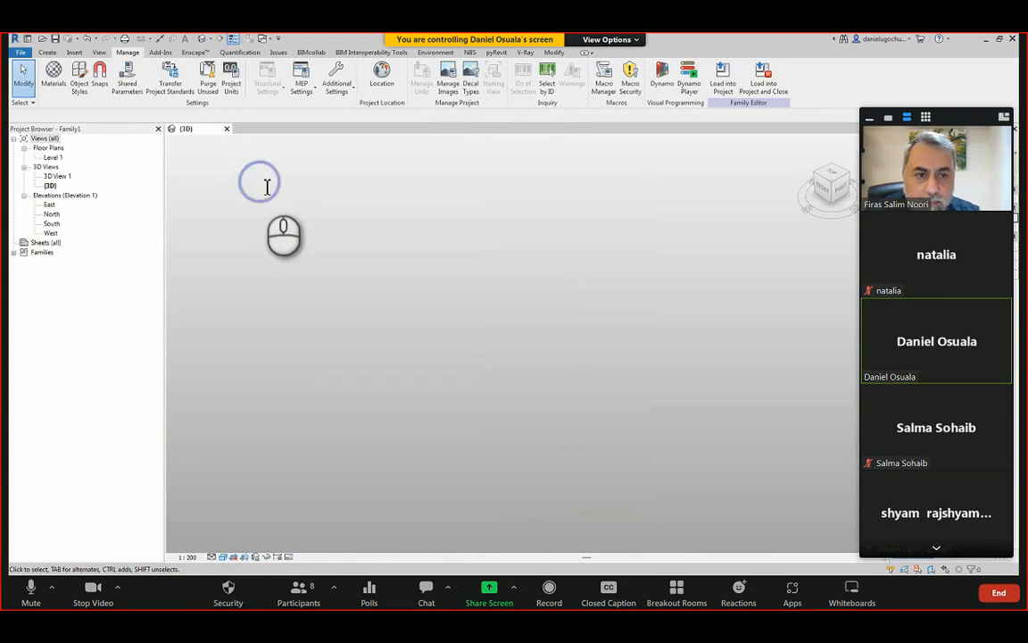
left_click(231, 132)
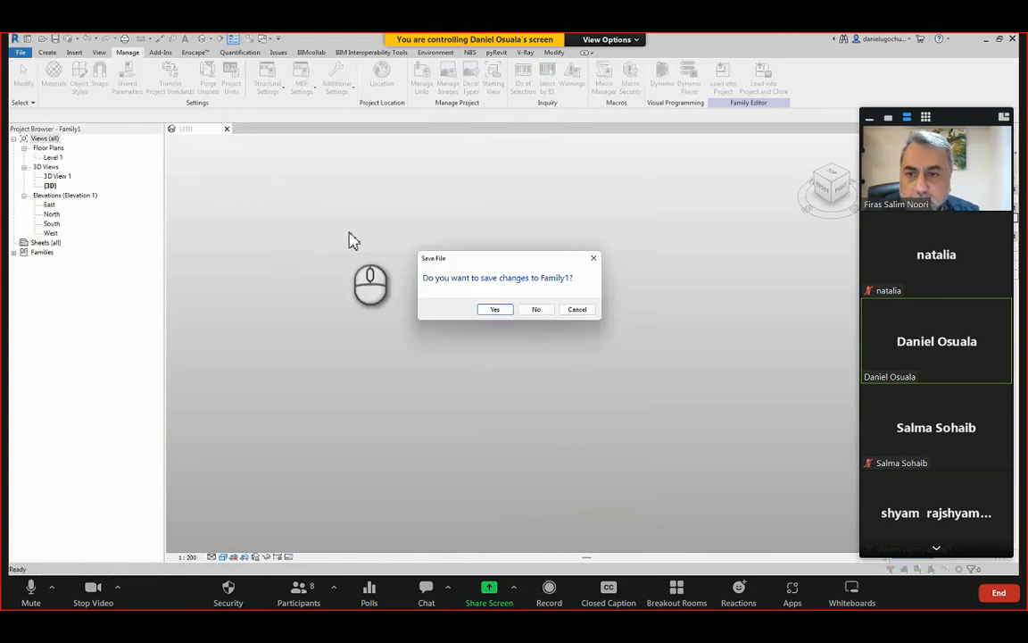
left_click(535, 309)
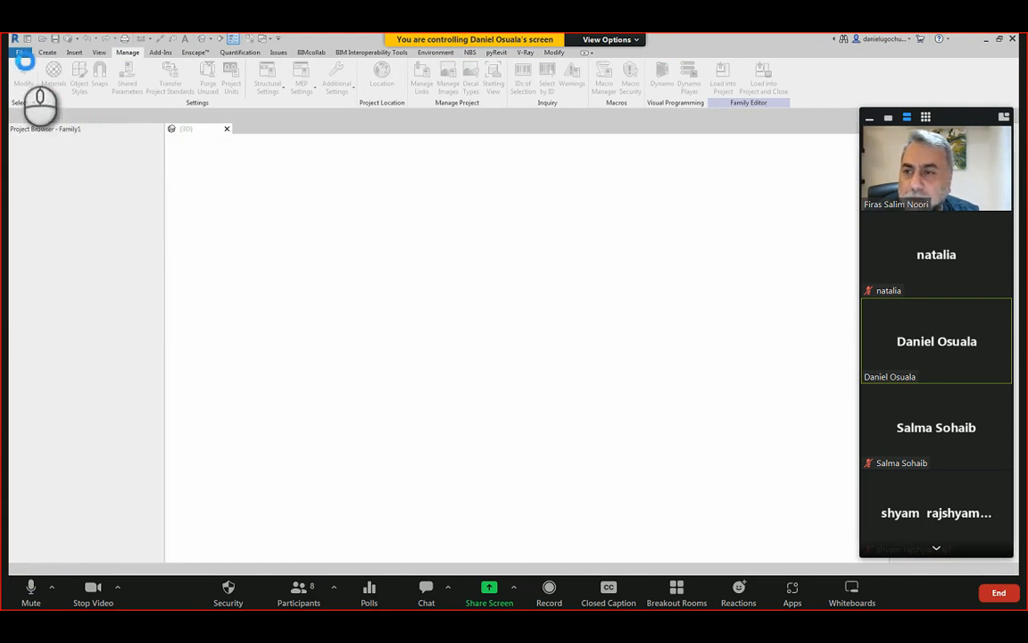
Create a new conceptual mass family from the Metric Mass template.
left_click(21, 54)
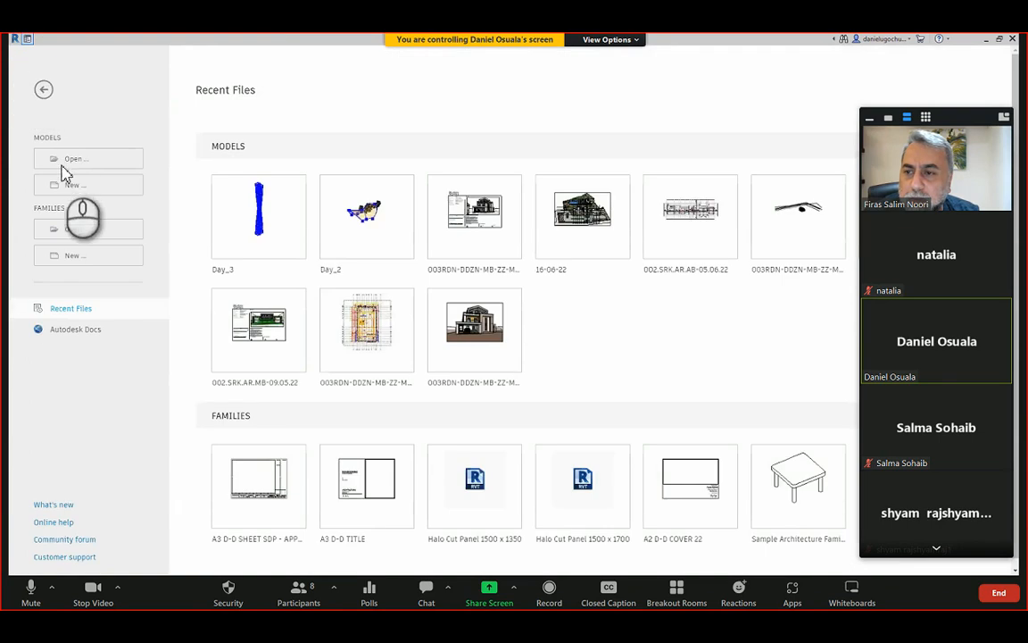
left_click(76, 257)
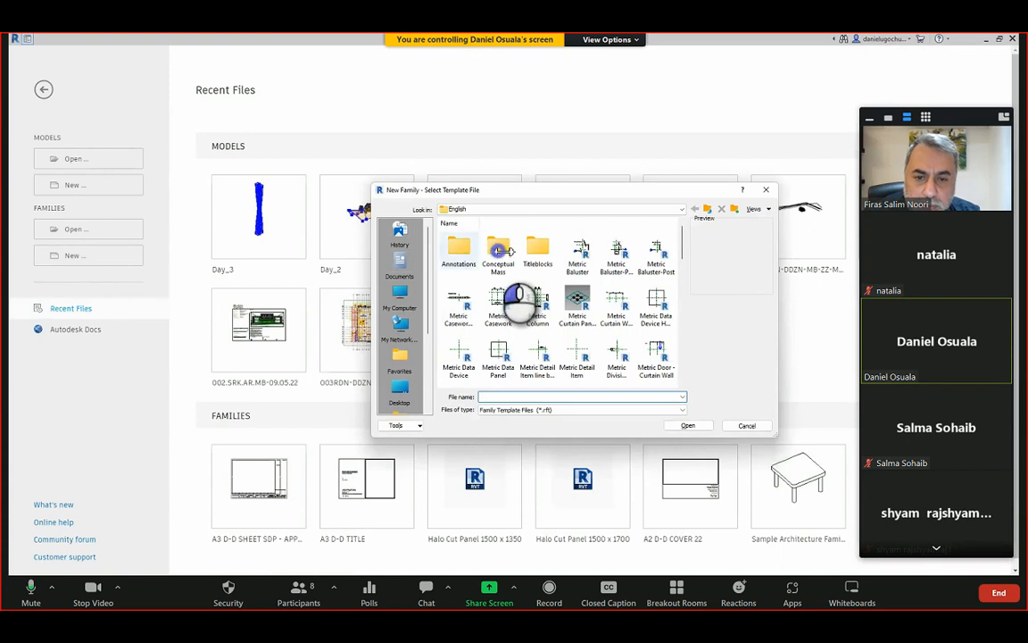
double_click(498, 254)
left_click(459, 252)
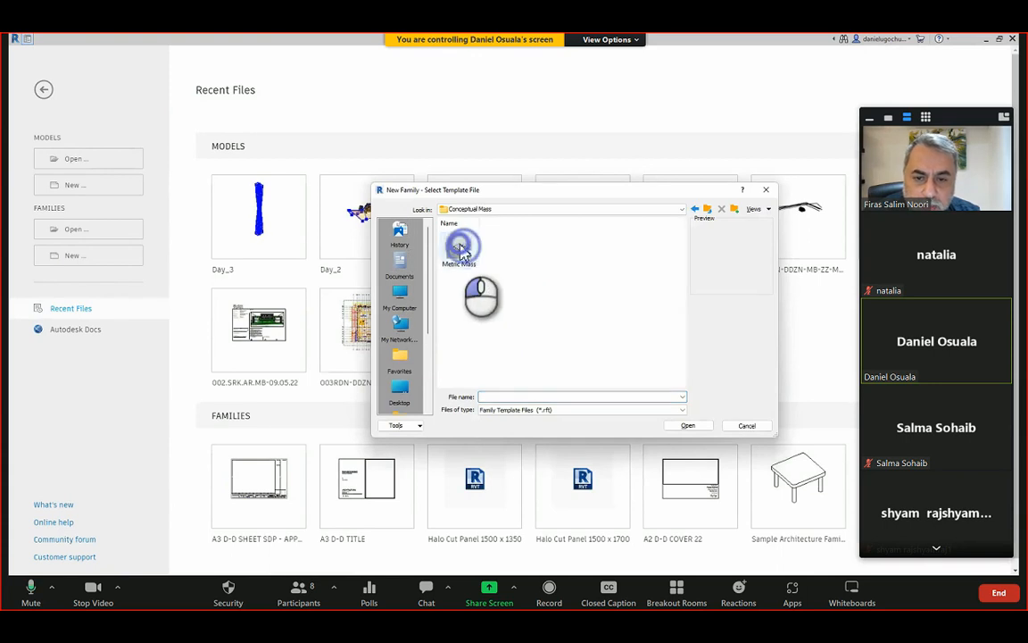
left_click(687, 425)
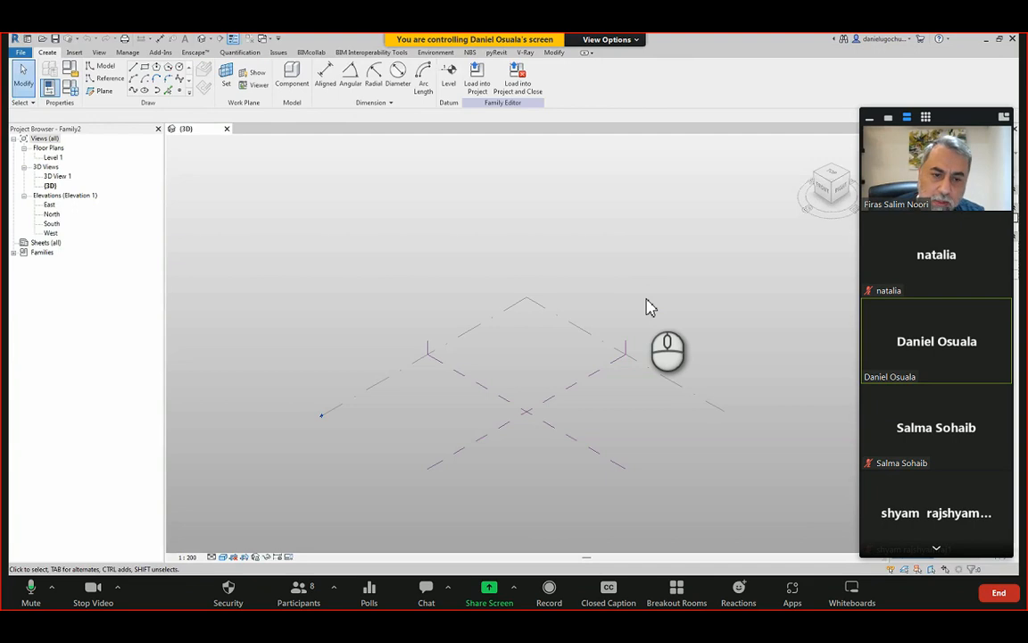
Set the family's length units to meters with 0 decimal places.
key("u")
key("n")
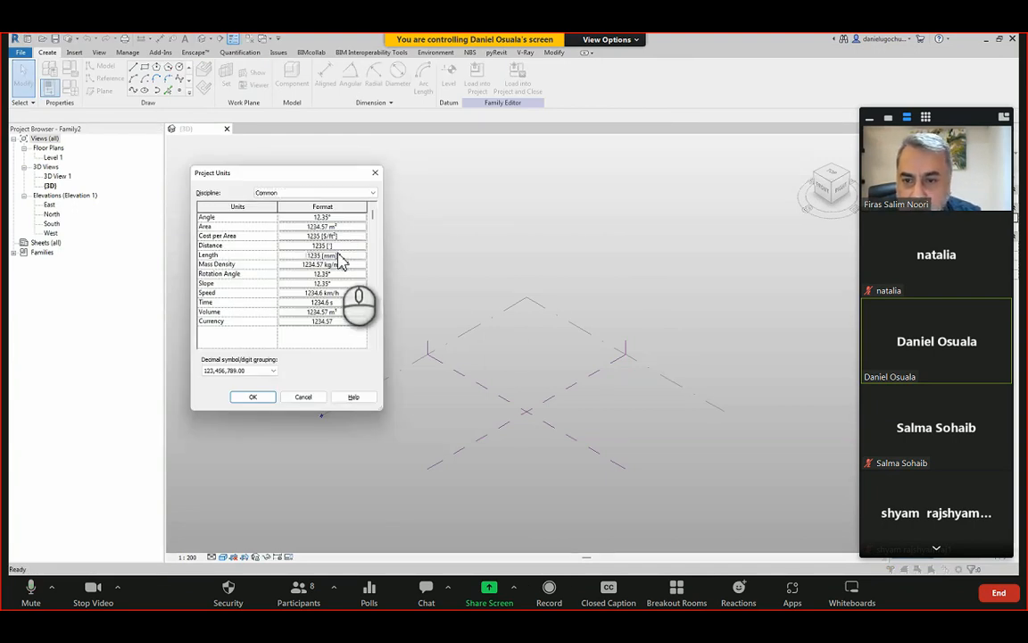
left_click(284, 237)
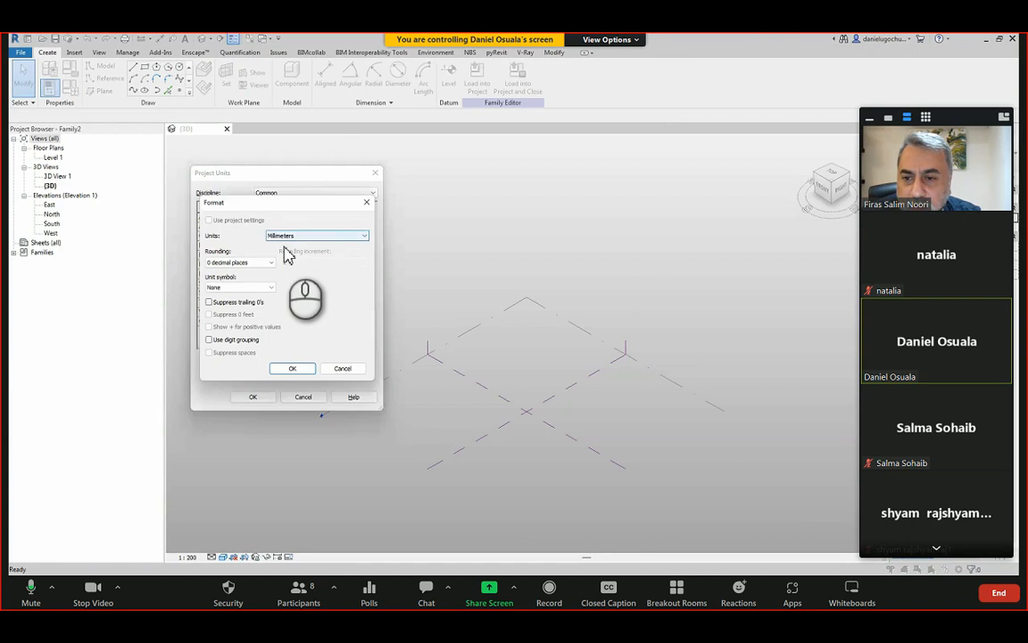
left_click(278, 268)
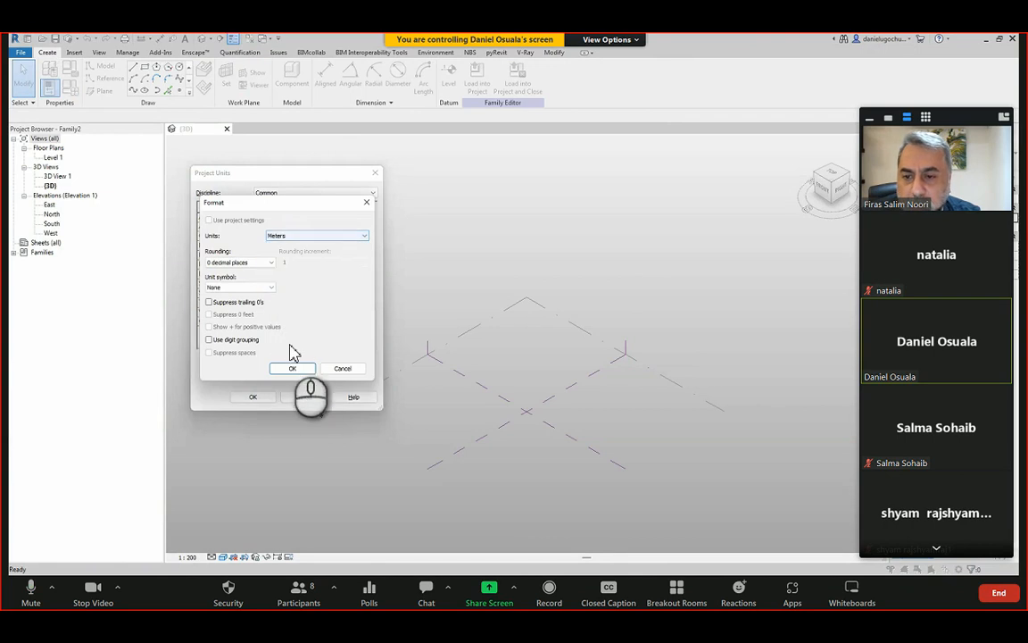
left_click(292, 364)
left_click(263, 398)
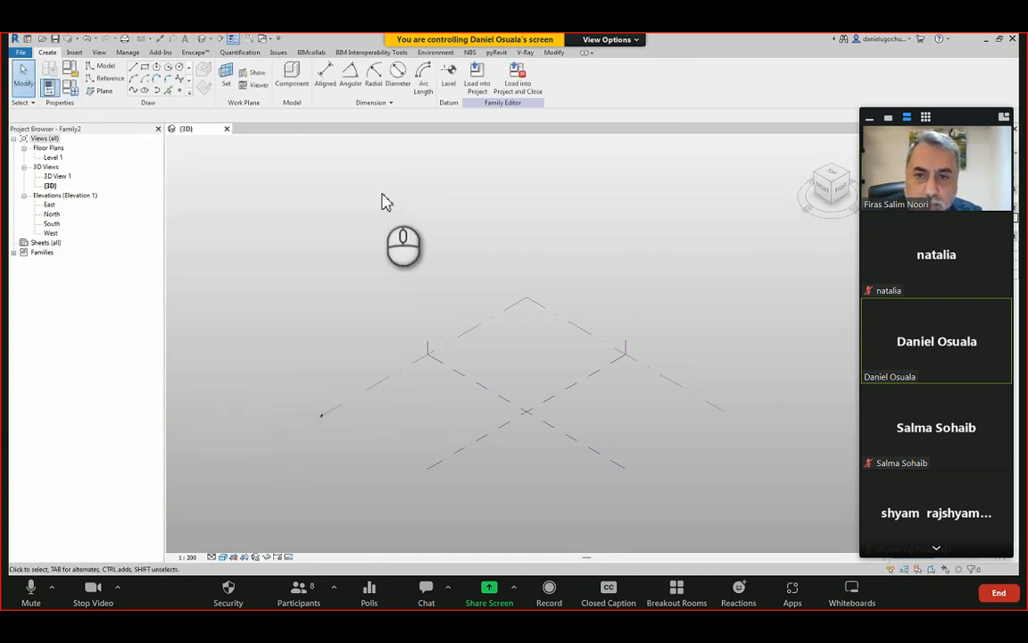
Launch Dynamo from Revit, open the recent Day_3-1 graph, and dismiss the outdated Python engine notice.
left_click(129, 53)
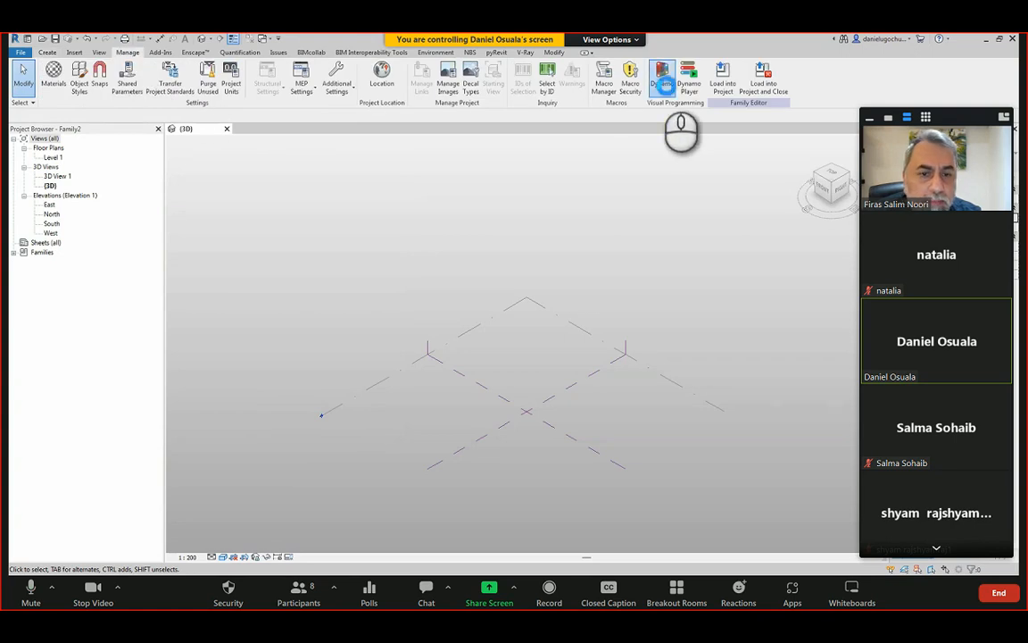
left_click(663, 82)
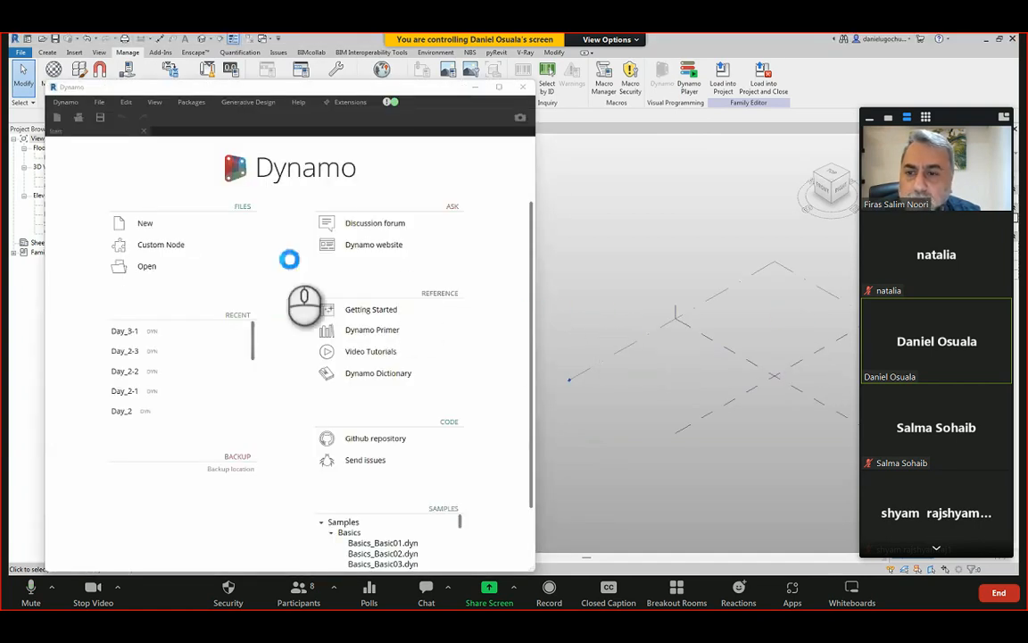
left_click(142, 332)
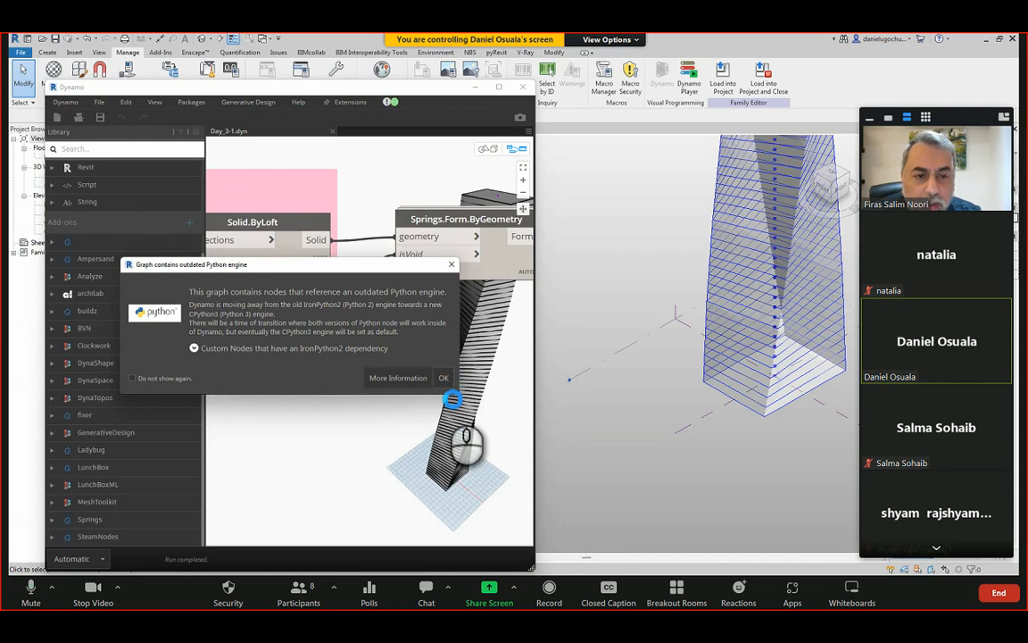
left_click(444, 378)
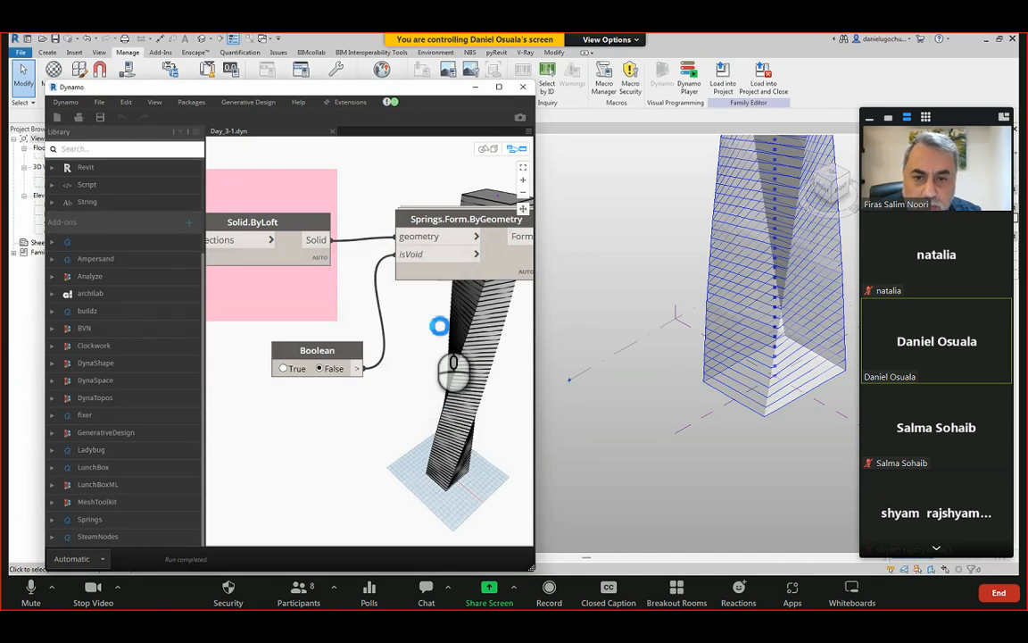
Examine the Solid.ByLoft and Springs.Form.ByGeometry connections and the full twisted tower in the Revit 3D view.
scroll(439, 326, "down", 2)
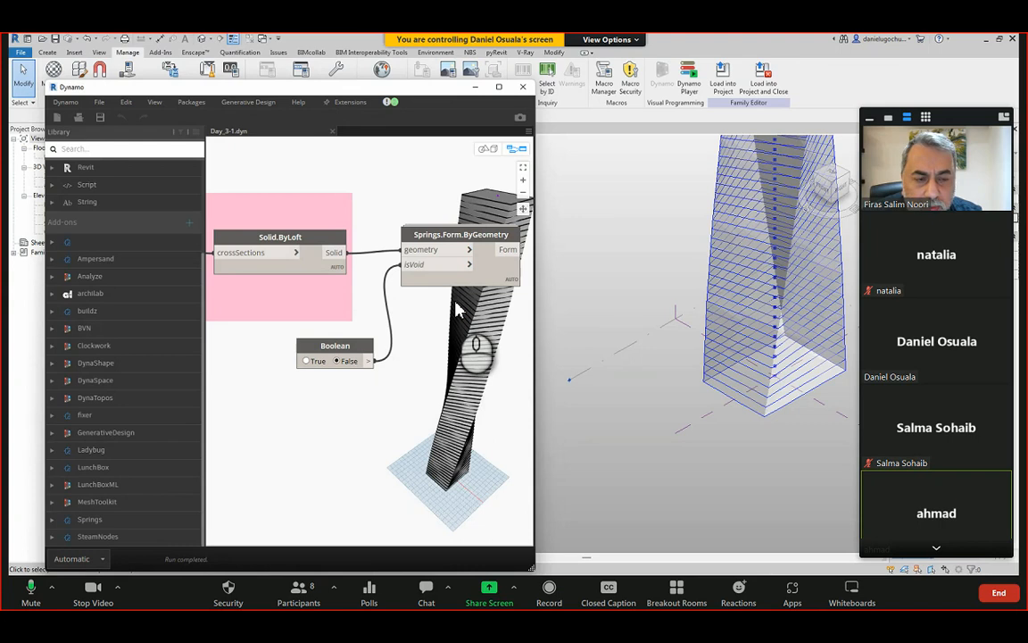
middle_click_drag(442, 311, 384, 317)
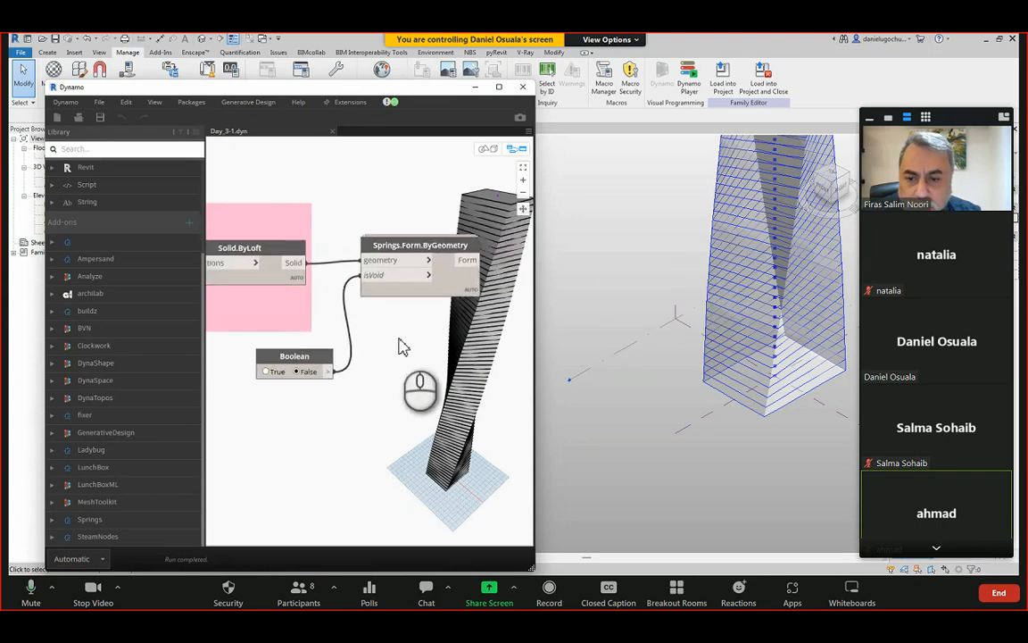
scroll(400, 342, "down", 1)
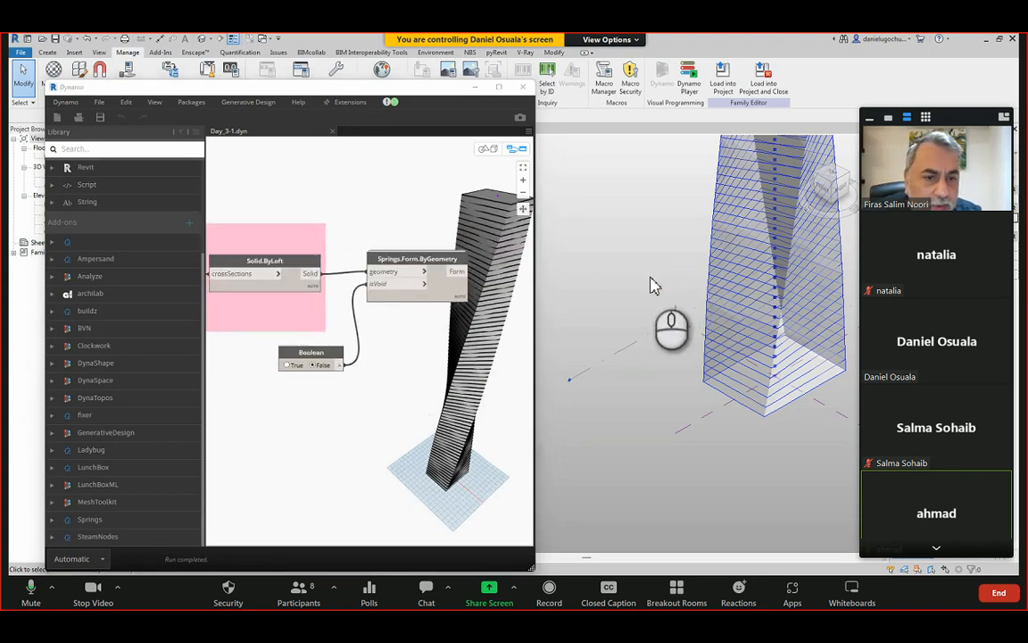
middle_click_drag(654, 284, 638, 265, "shift")
scroll(638, 265, "down", 1)
middle_click_drag(647, 315, 643, 366)
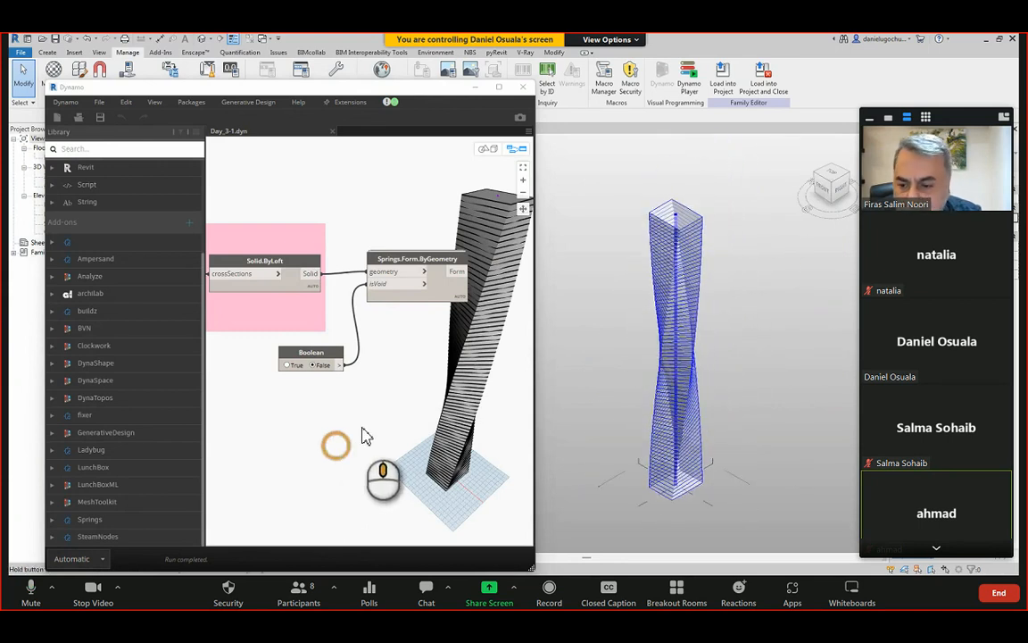
Check the output of Springs.Form.ByGeometry and highlight the solid generated by the Solid.ByLoft node.
scroll(443, 242, "up", 3)
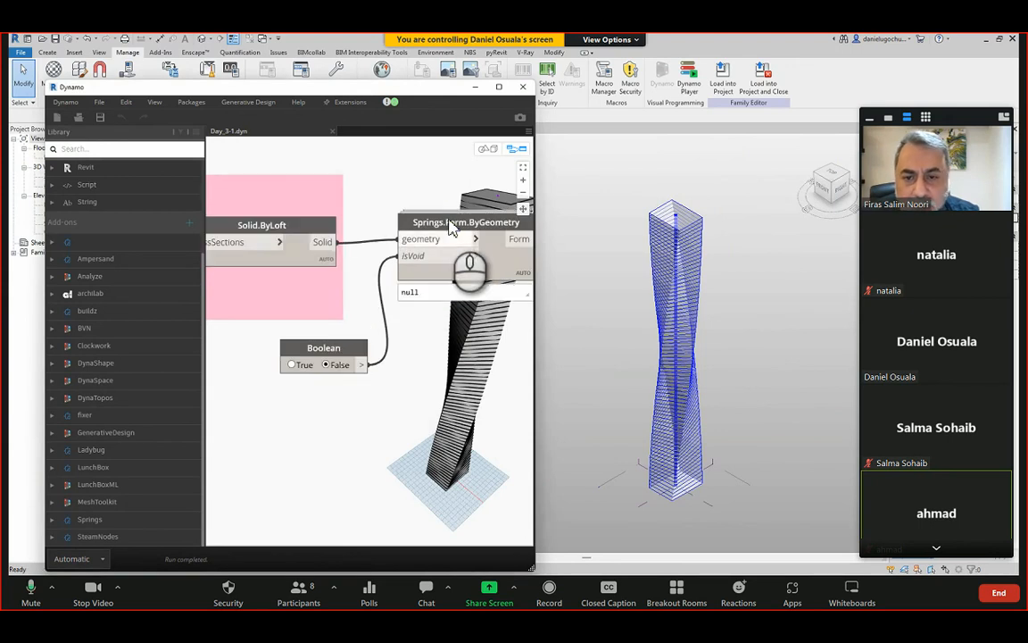
left_click(452, 228)
mouse_move(451, 229)
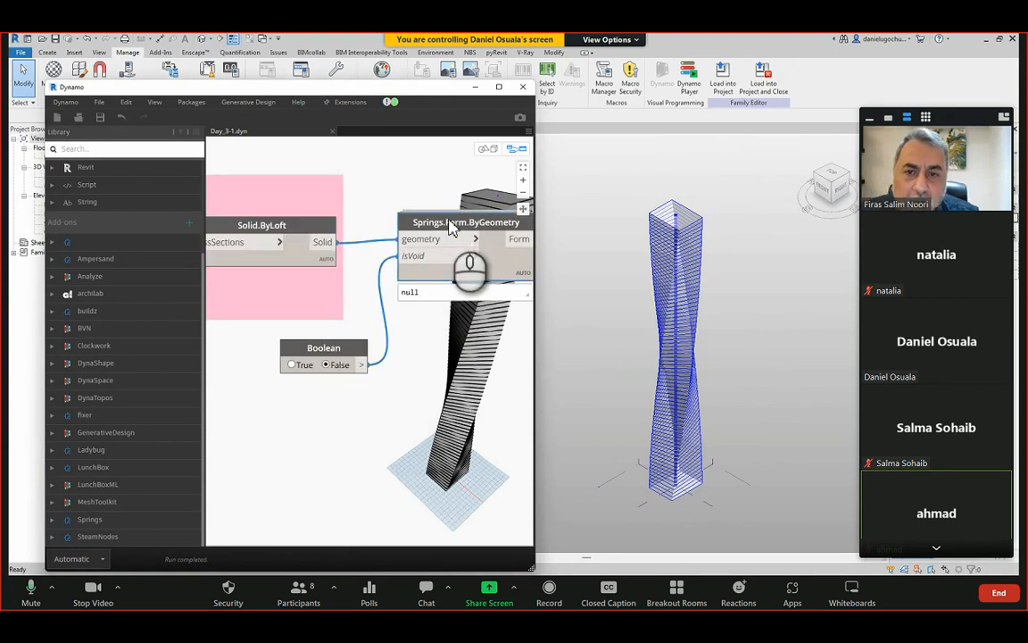
mouse_move(440, 166)
middle_mouse_down()
mouse_move(313, 160)
mouse_move(445, 173)
middle_mouse_up()
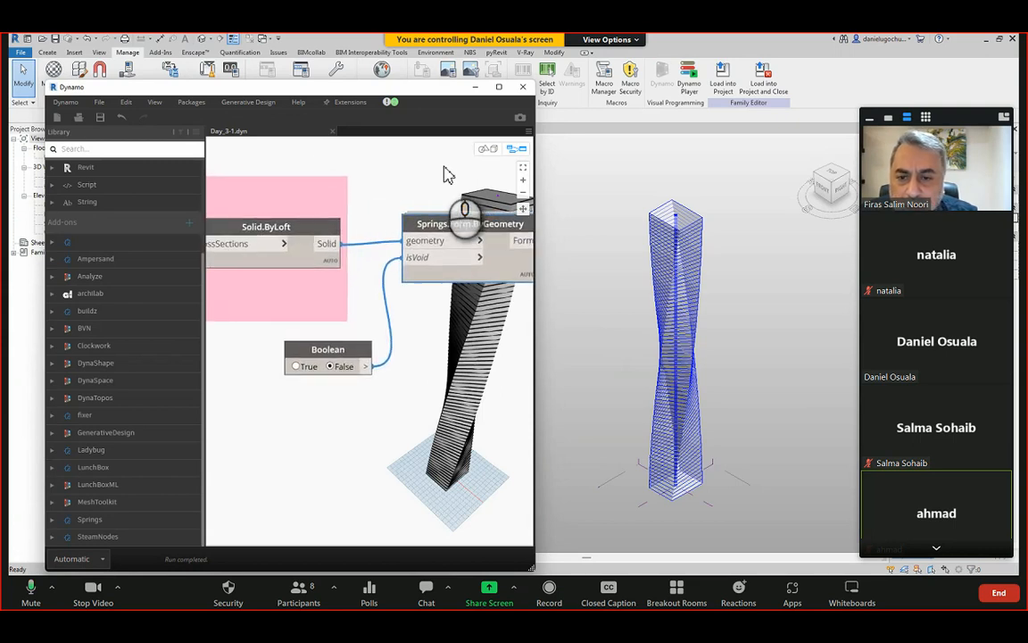
scroll(446, 173, "down", 2)
left_click(336, 214)
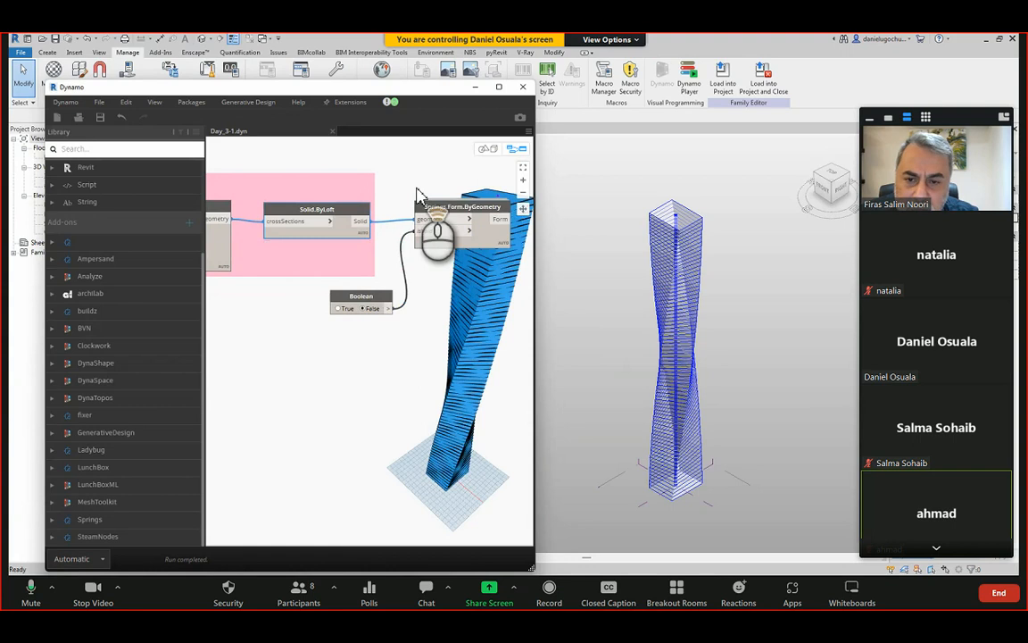
Switch the Boolean feeding isVoid to True and back to False to re-trigger the form creation.
scroll(417, 194, "up", 2)
left_click(312, 349)
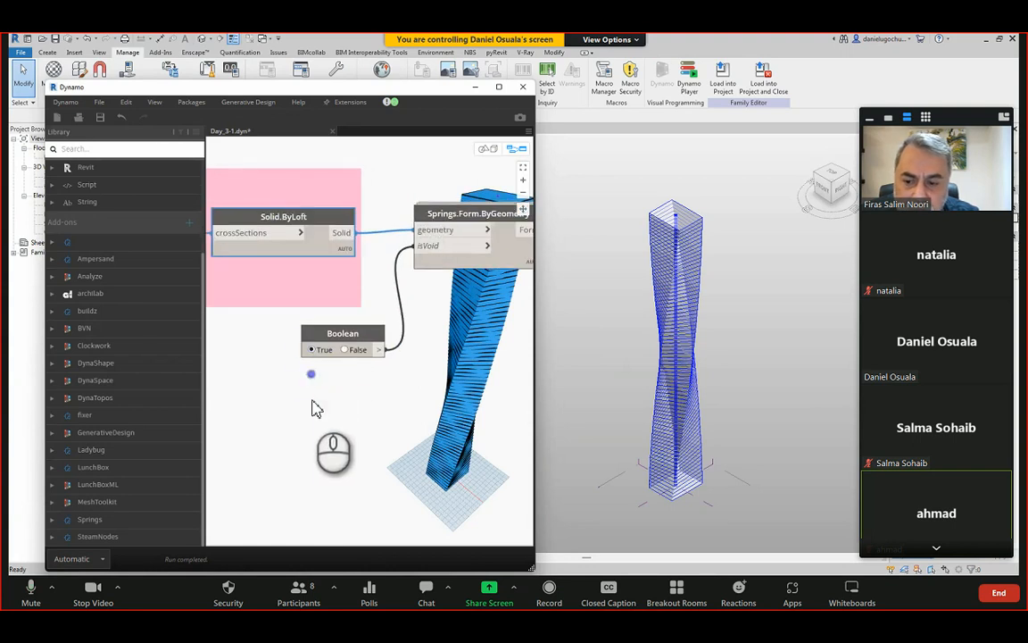
left_click(314, 410)
left_click(350, 350)
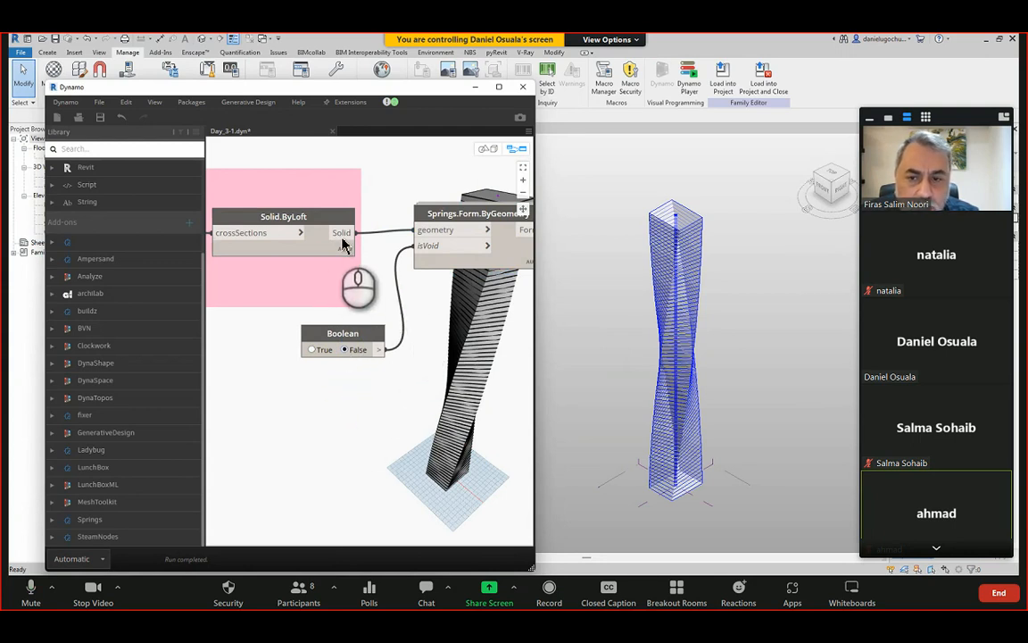
Check the Solid.ByLoft output preview and the graph's run mode options.
mouse_move(345, 253)
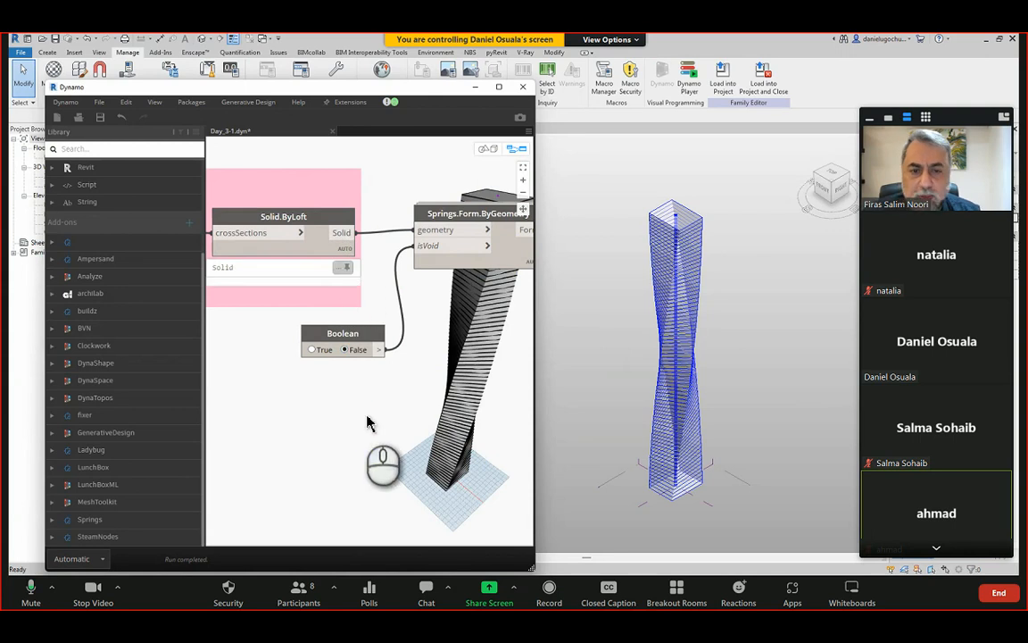
left_click(104, 559)
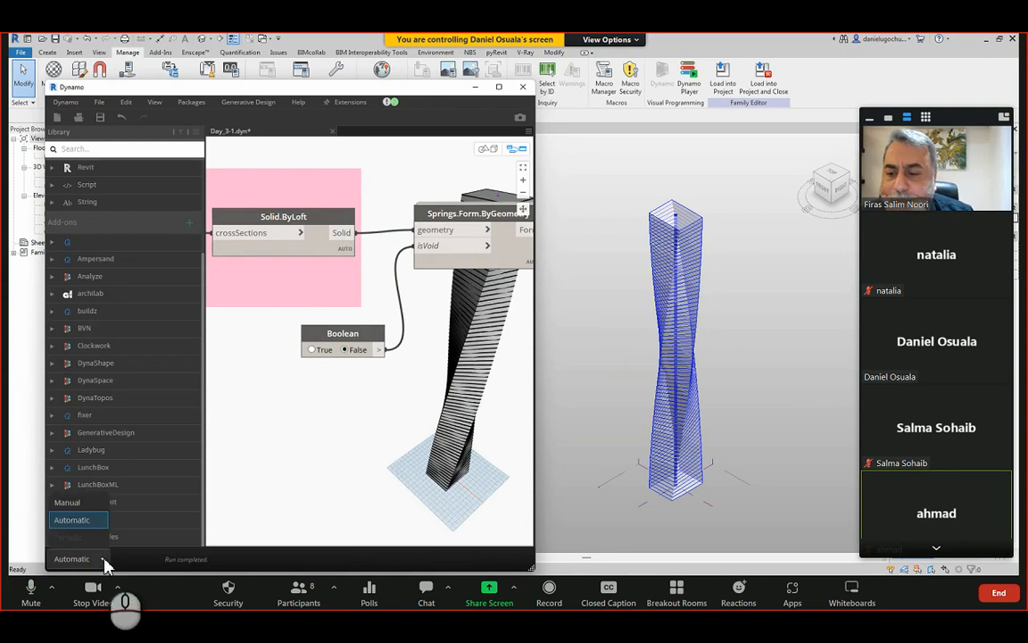
left_click(314, 443)
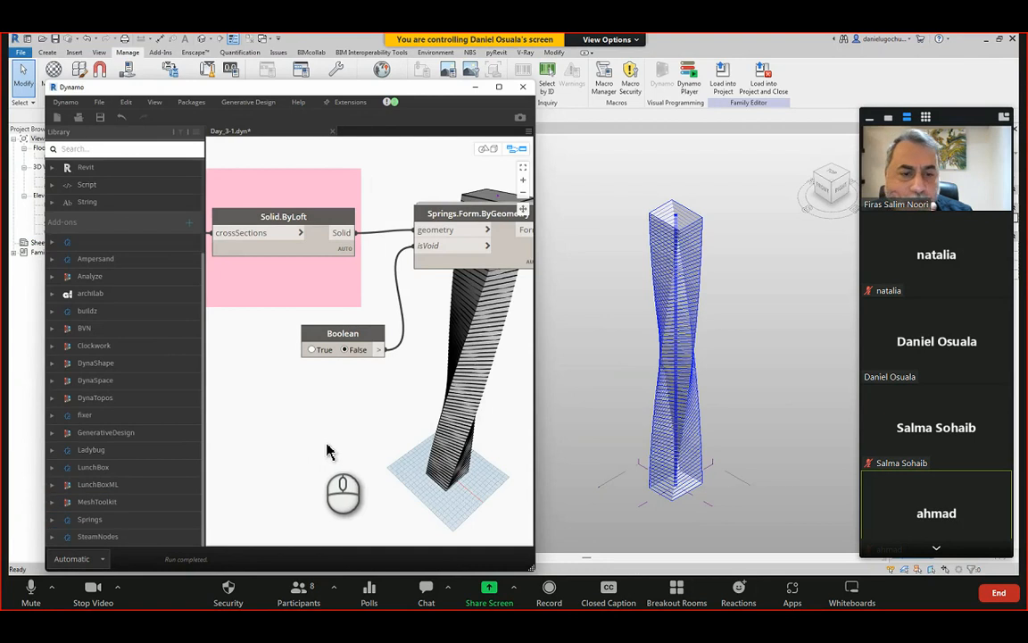
Inspect the twisted tower's upper end in the Revit 3D view and probe its edges for a selectable form.
scroll(699, 230, "up", 2)
left_click(696, 219)
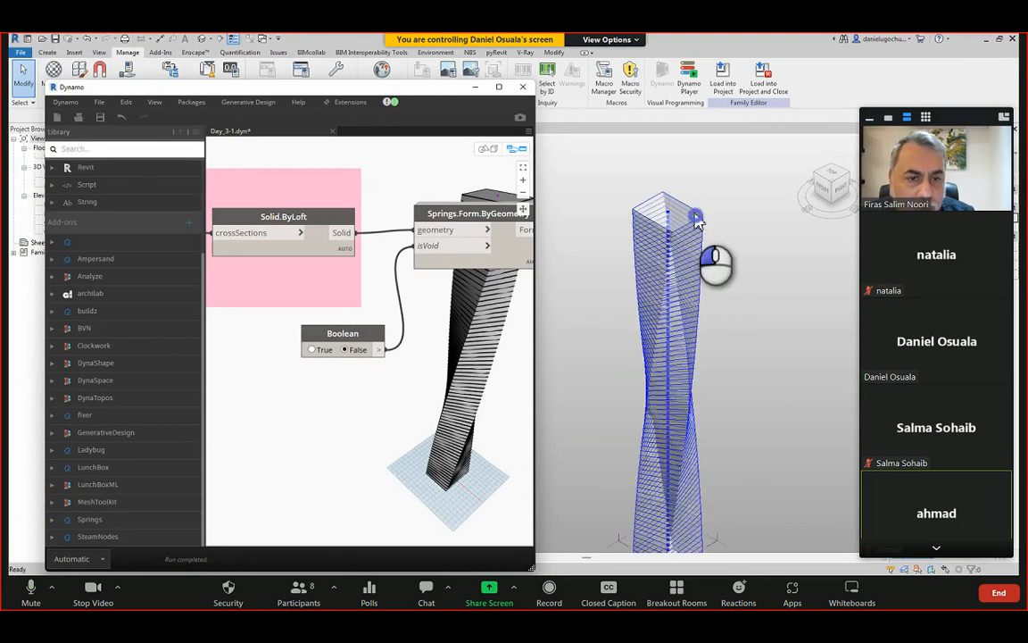
scroll(698, 221, "up", 2)
left_click(704, 206)
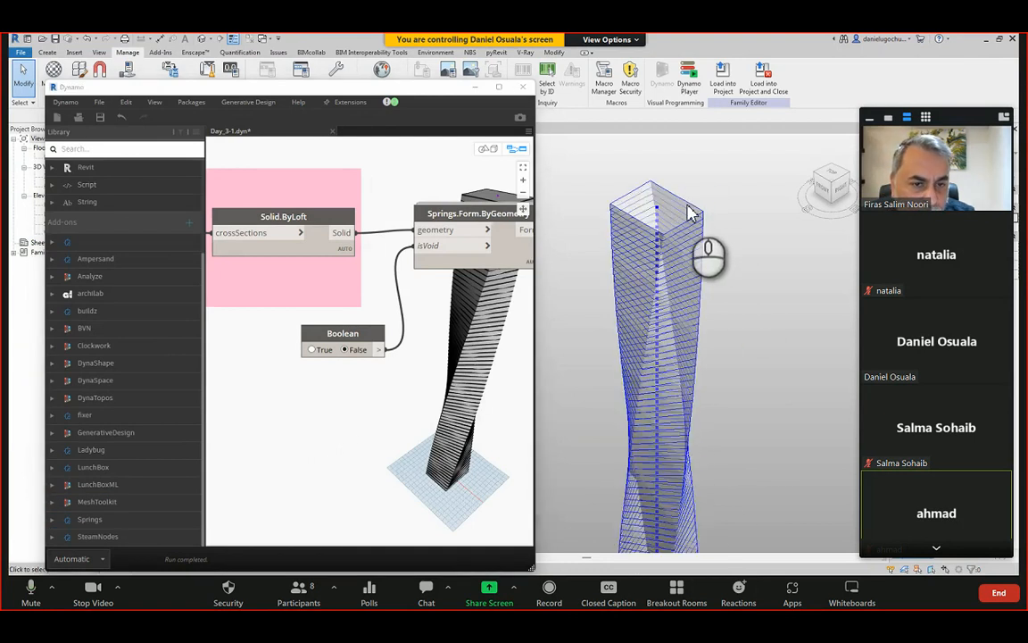
mouse_move(690, 161)
left_mouse_down()
mouse_move(620, 219)
mouse_move(625, 227)
left_mouse_up()
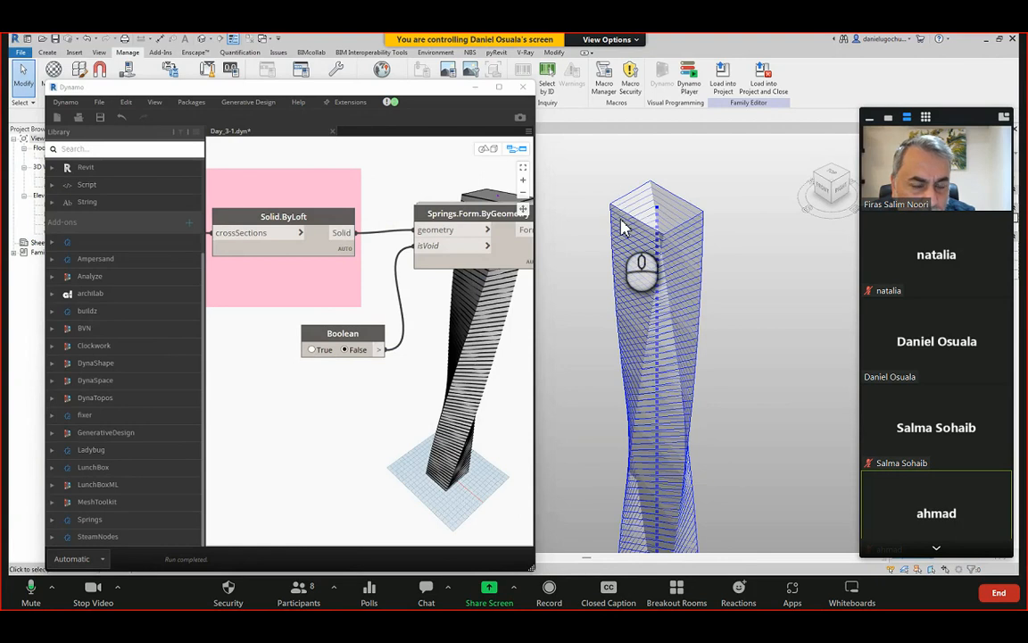
left_click(397, 105)
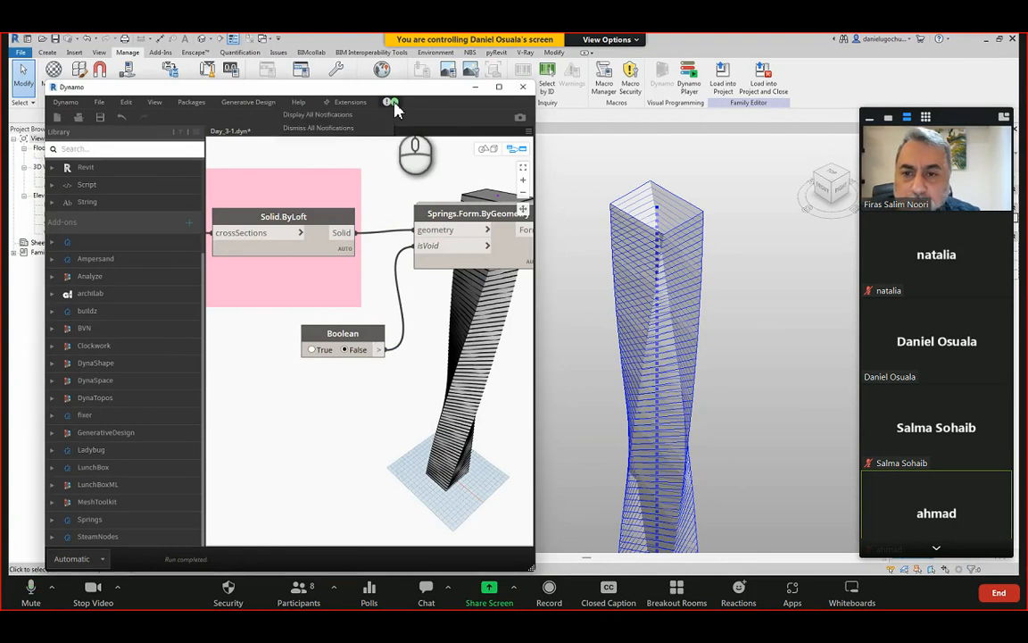
left_click(188, 106)
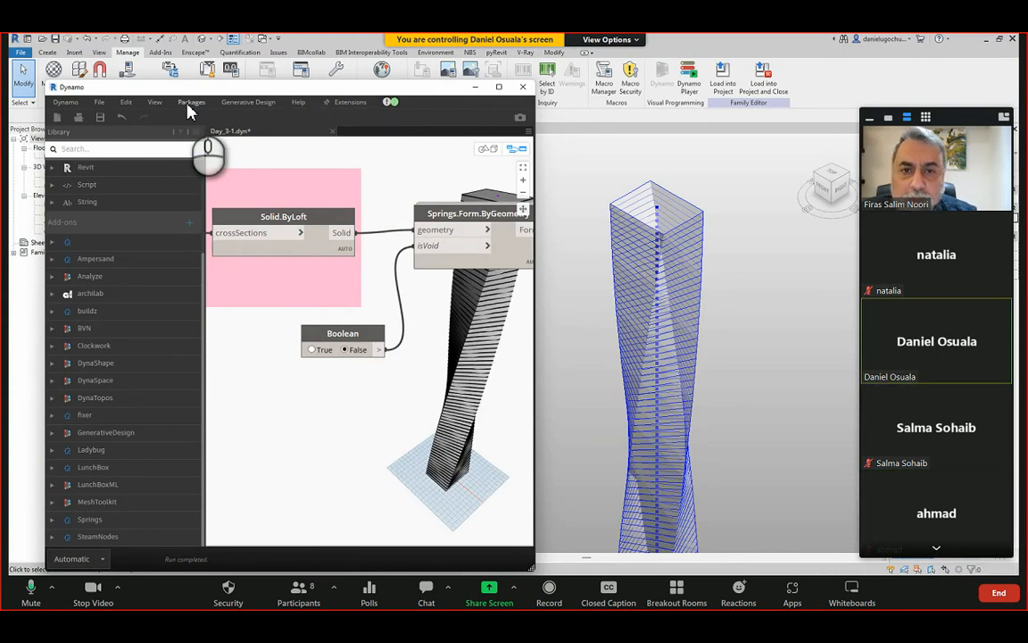
Search Dynamo's online packages for "Spring Node".
left_click(189, 105)
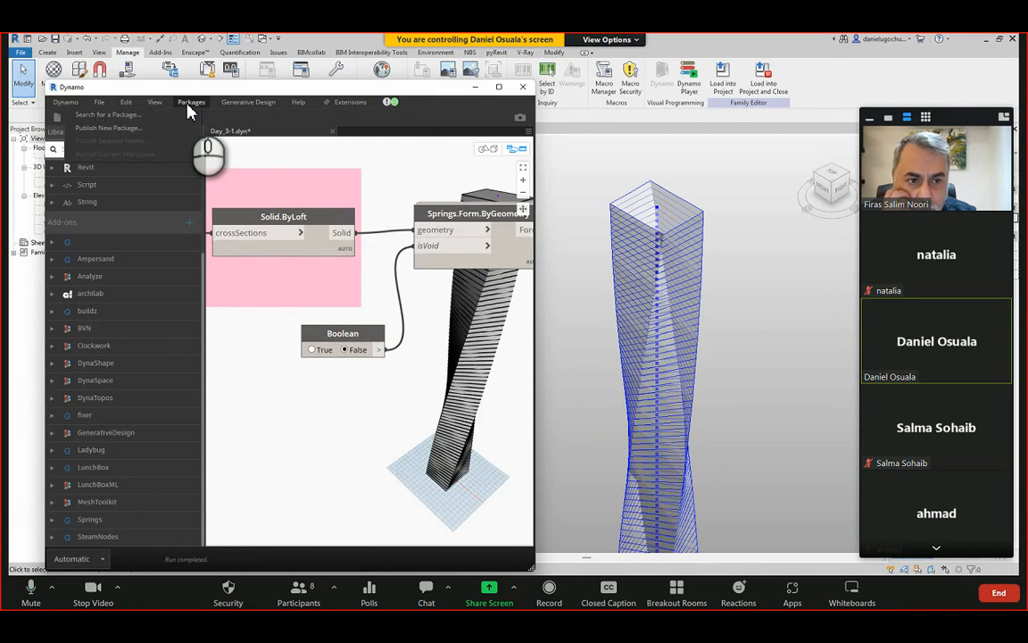
left_click(110, 115)
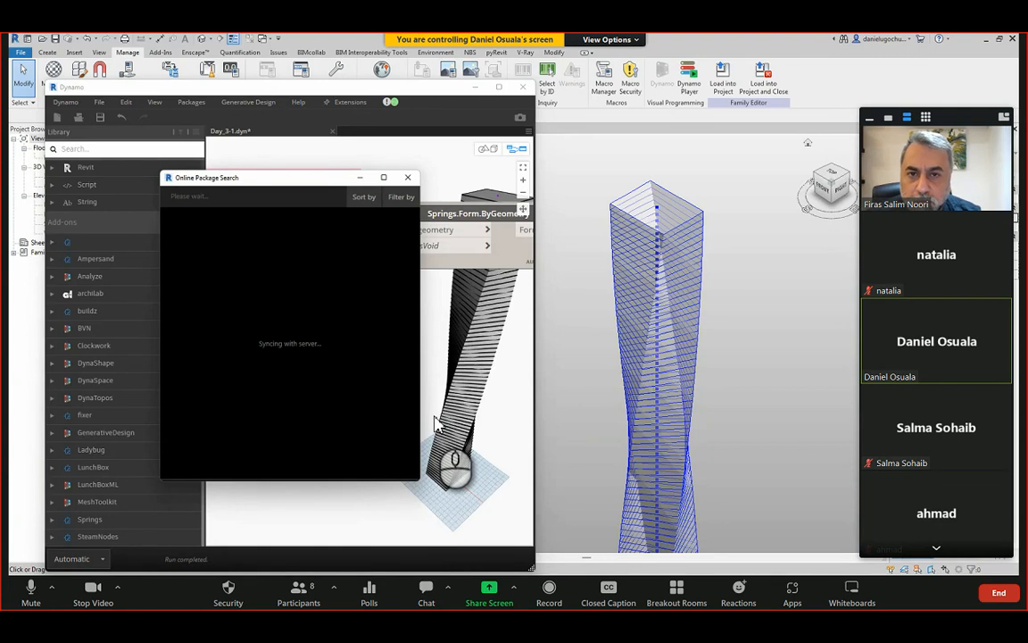
left_click(436, 417)
left_click(396, 360)
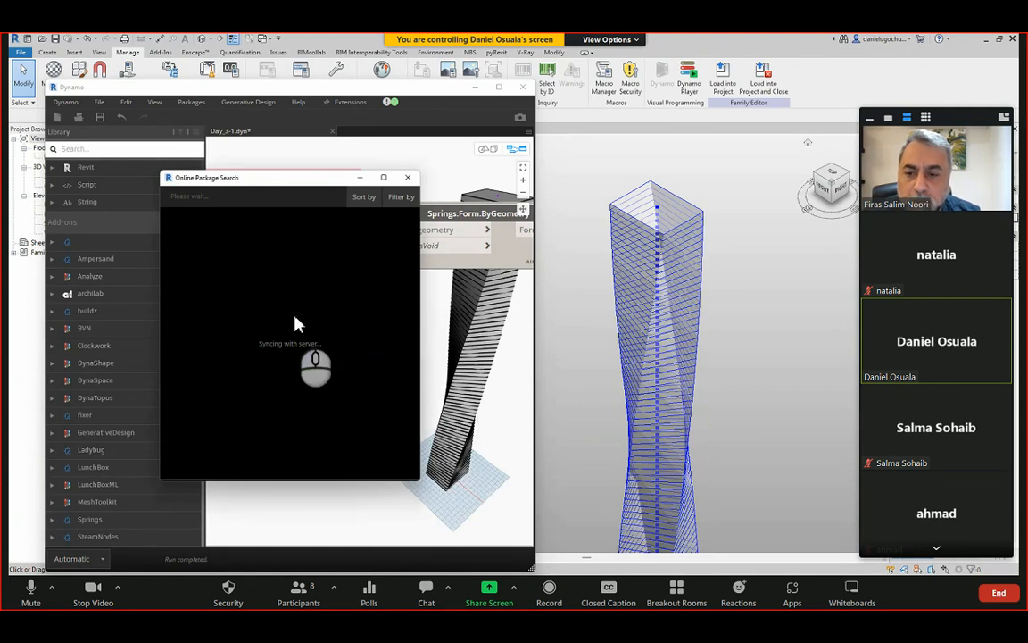
left_click_drag(270, 183, 301, 200)
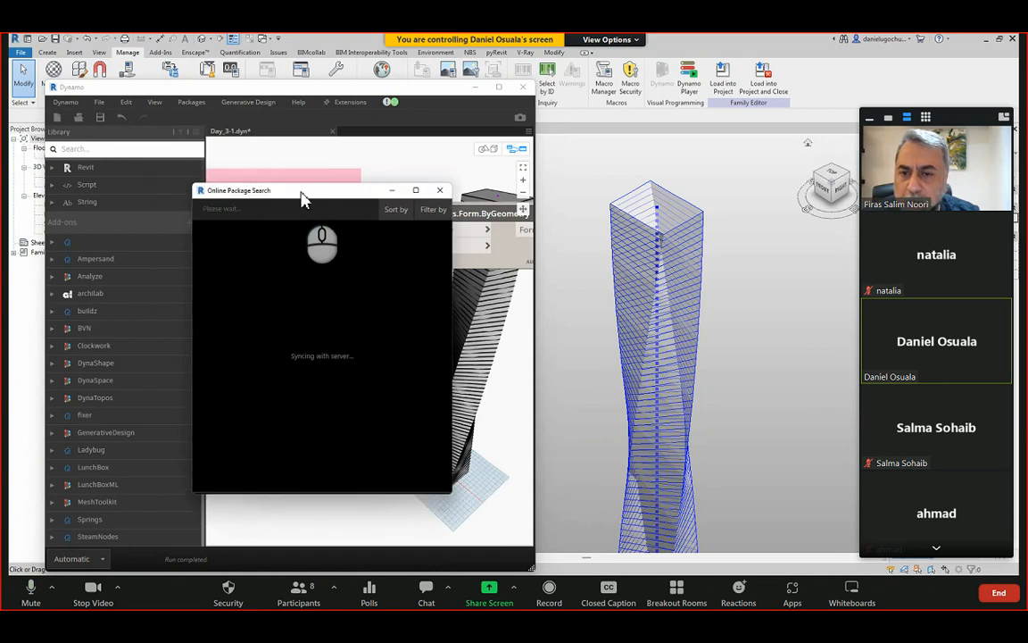
left_click(212, 234)
left_click_drag(211, 228, 210, 229)
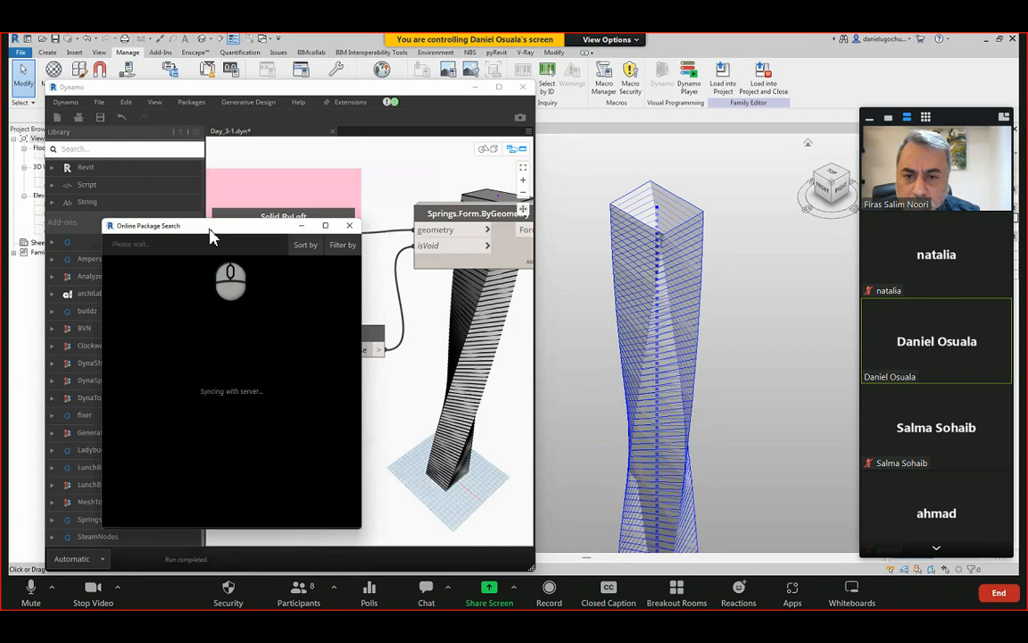
left_click(648, 180)
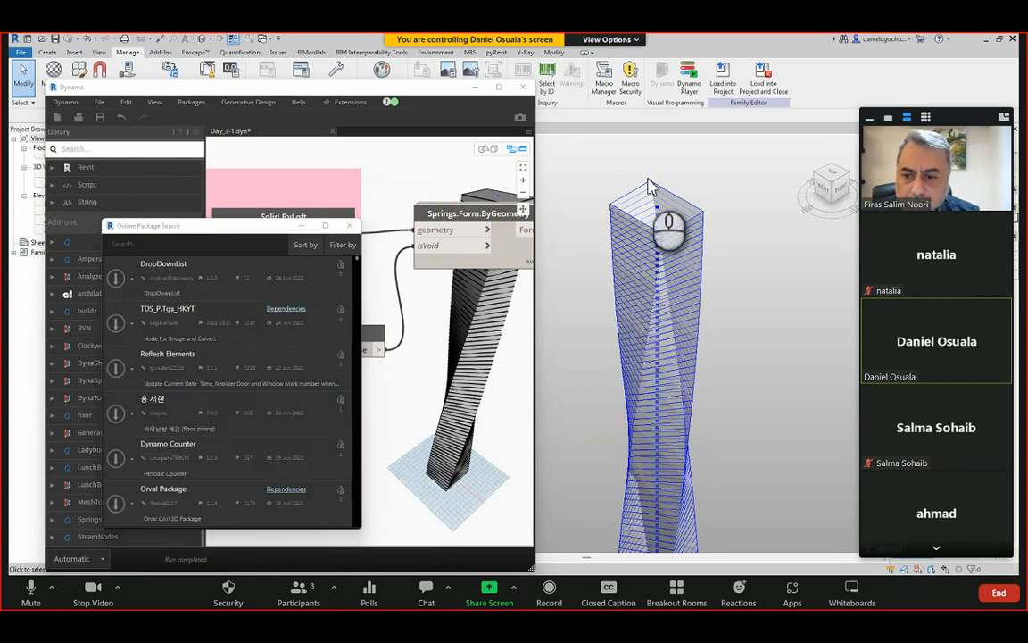
left_click(161, 248)
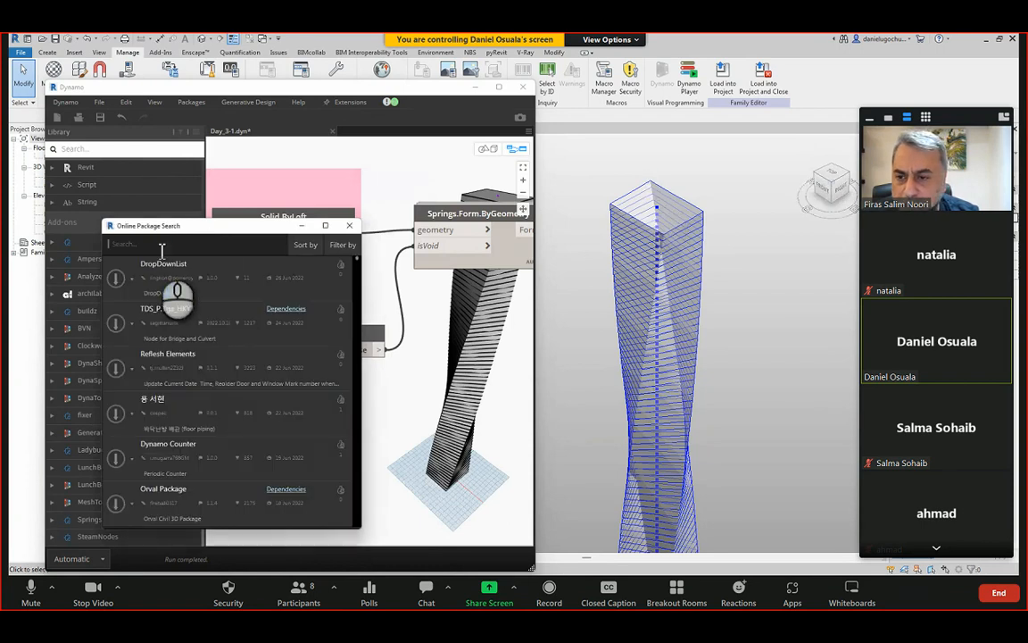
type("Sp")
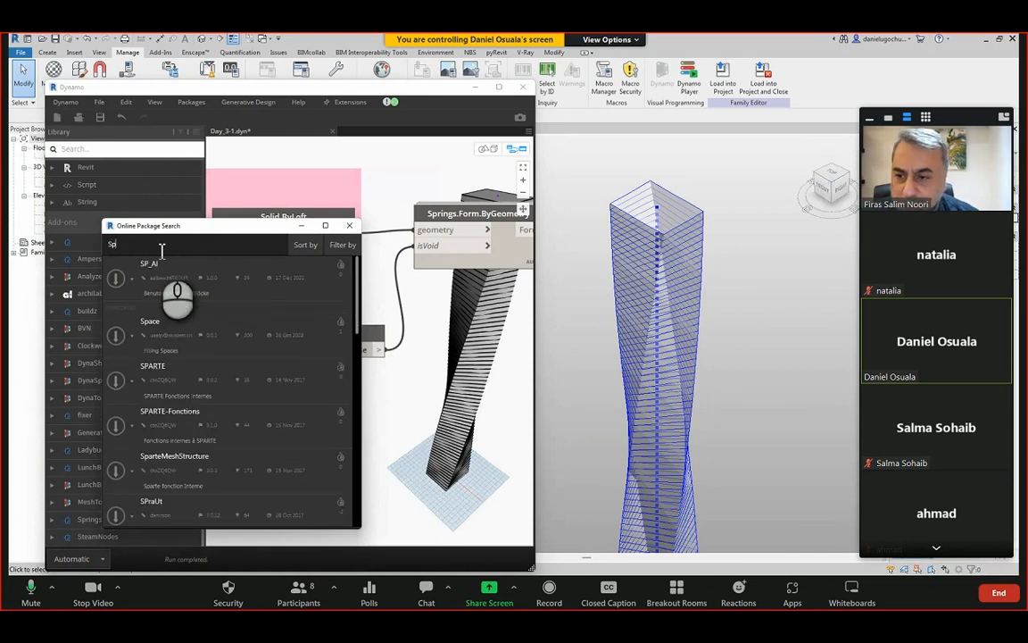
type("ring Node")
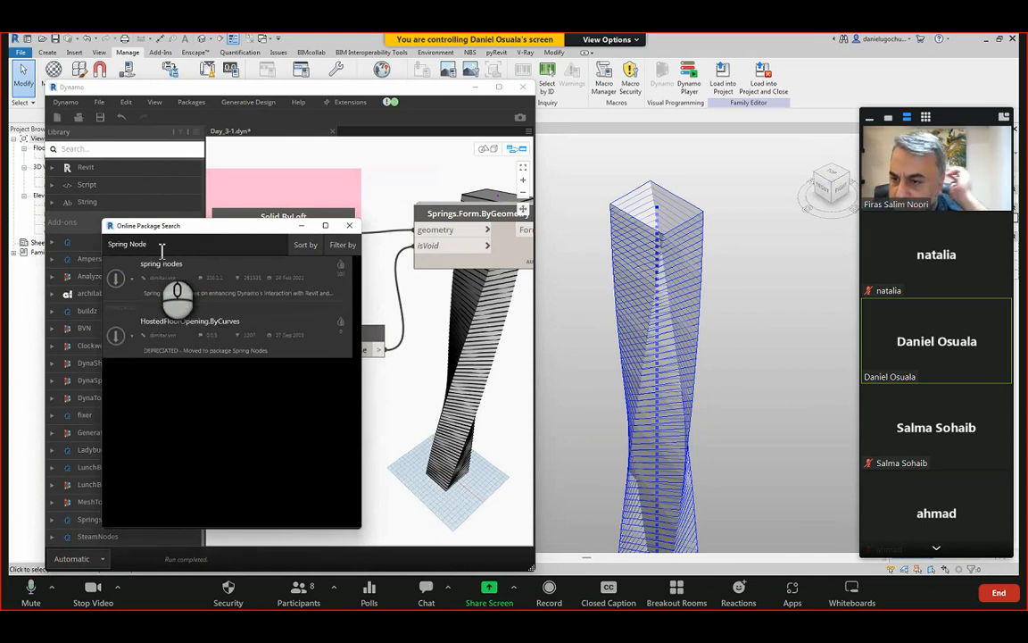
Try to install the spring nodes 210.1.1 package from the online package search.
left_click(115, 279)
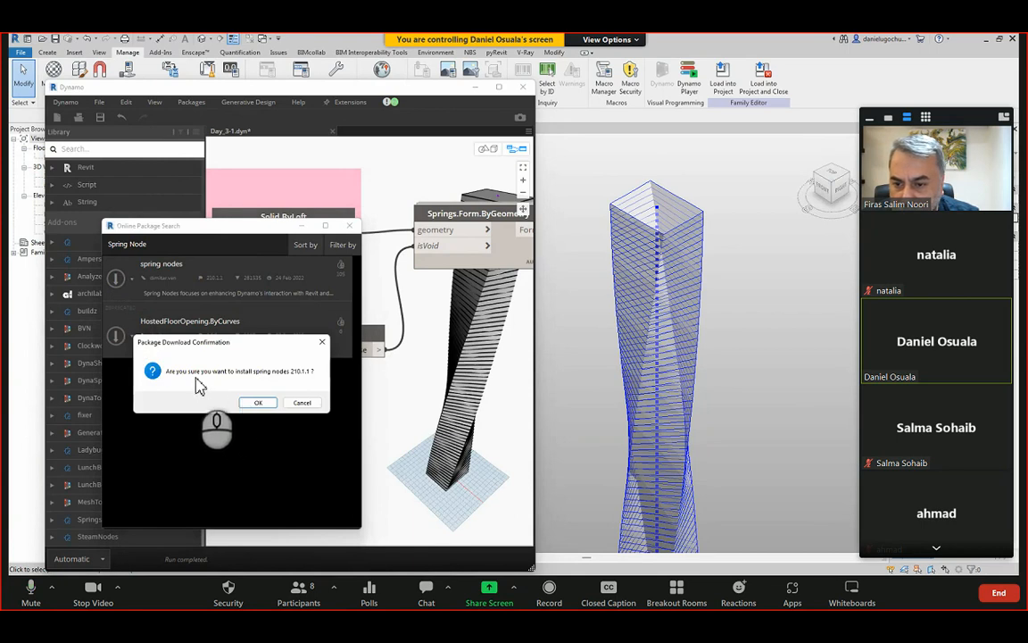
left_click(258, 403)
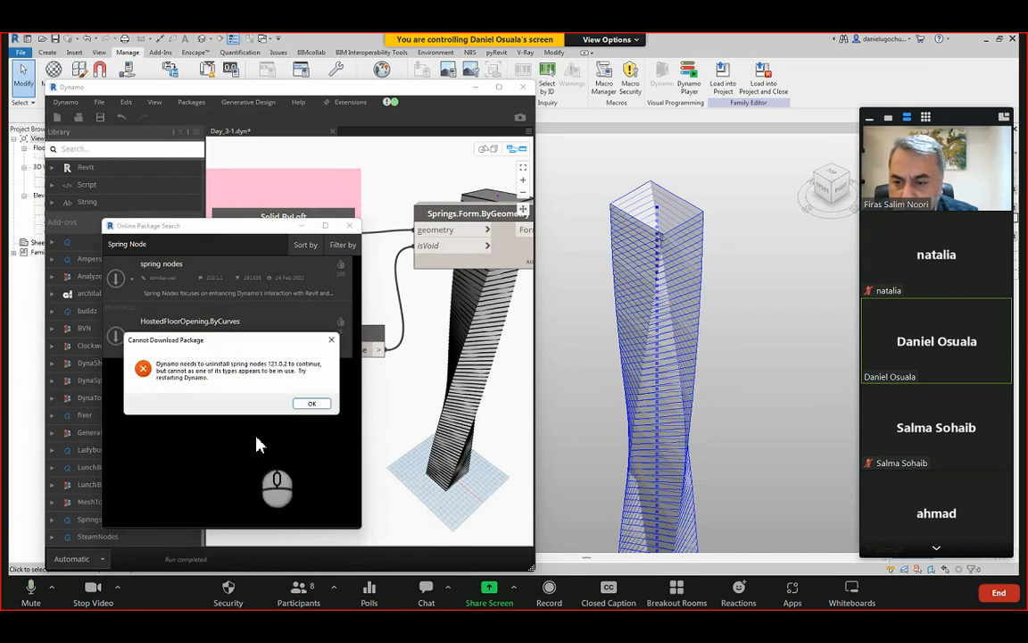
left_click(307, 404)
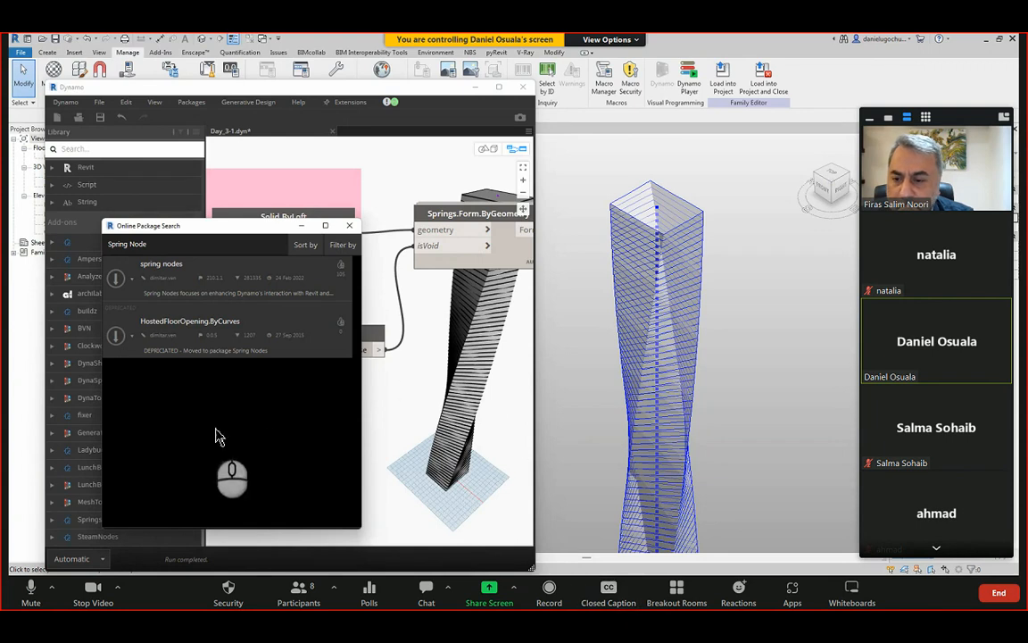
left_click(191, 102)
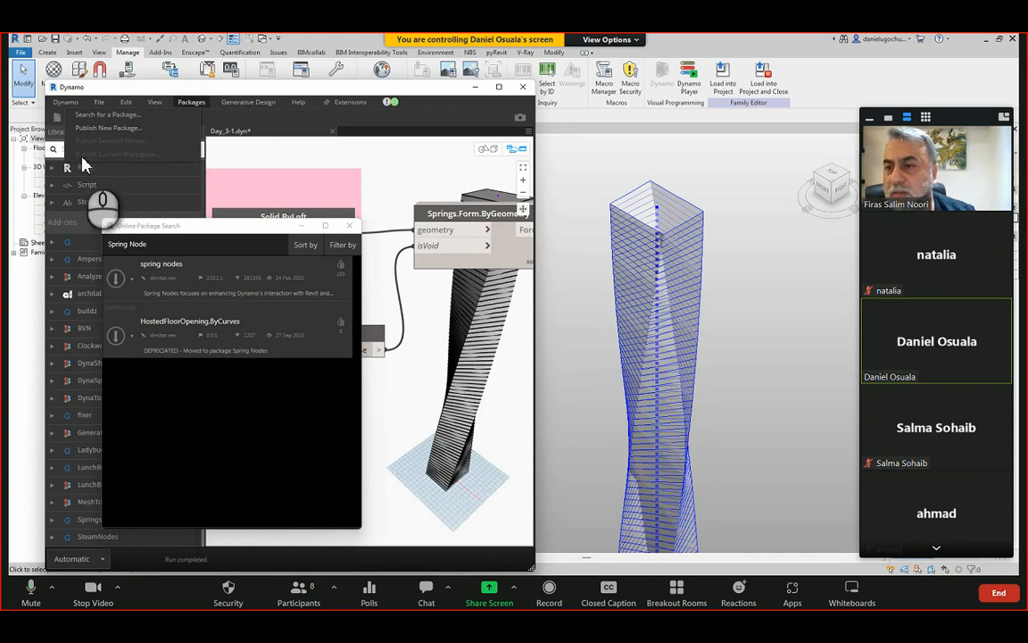
left_click_drag(222, 226, 325, 138)
left_click_drag(253, 226, 300, 168)
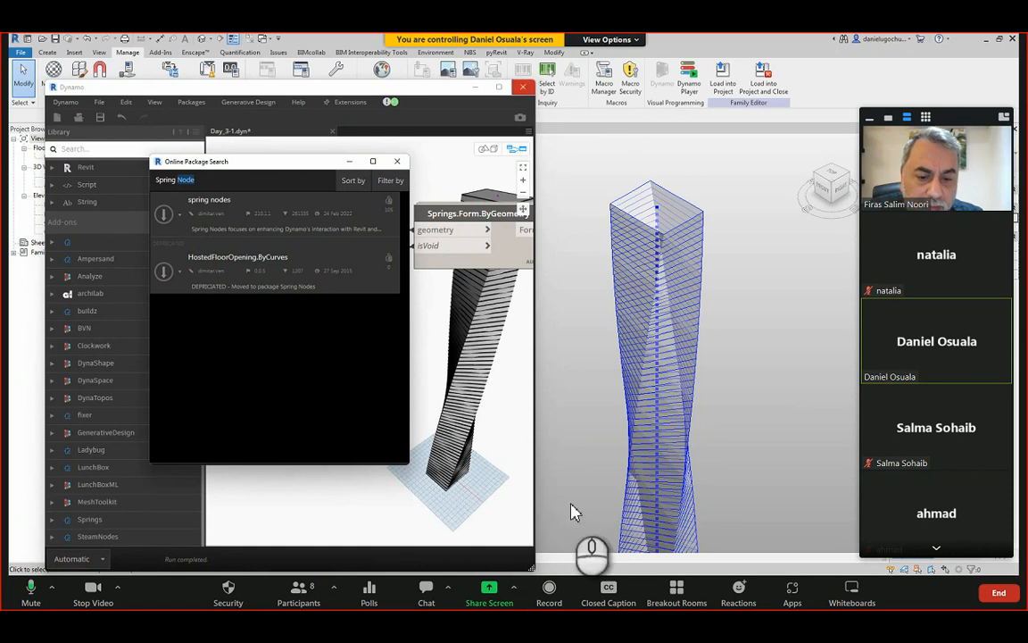
Stop the participant's screen sharing in the Zoom meeting.
left_click(489, 591)
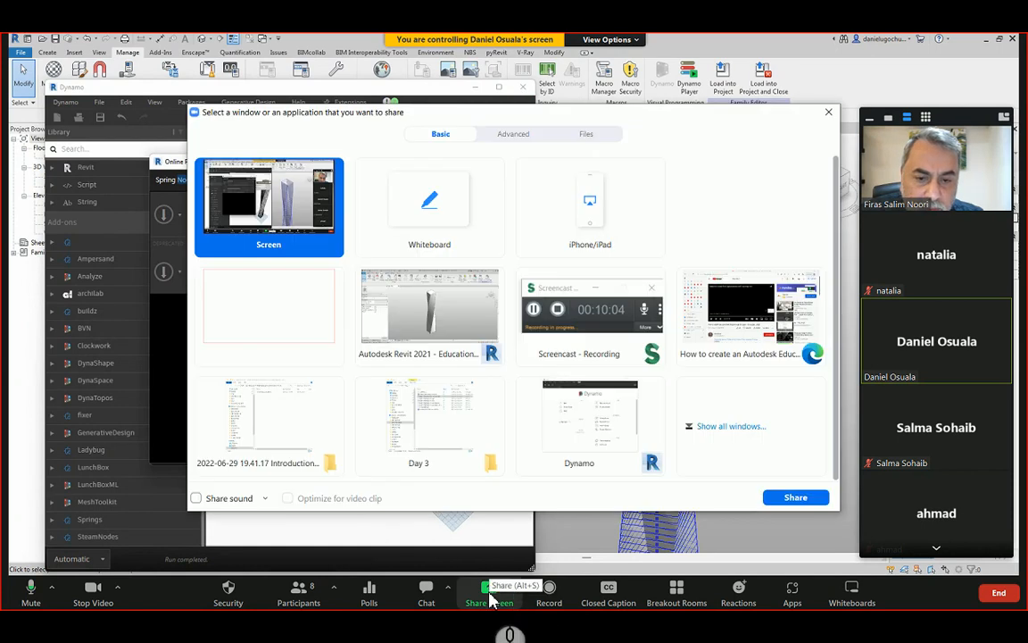
left_click(634, 40)
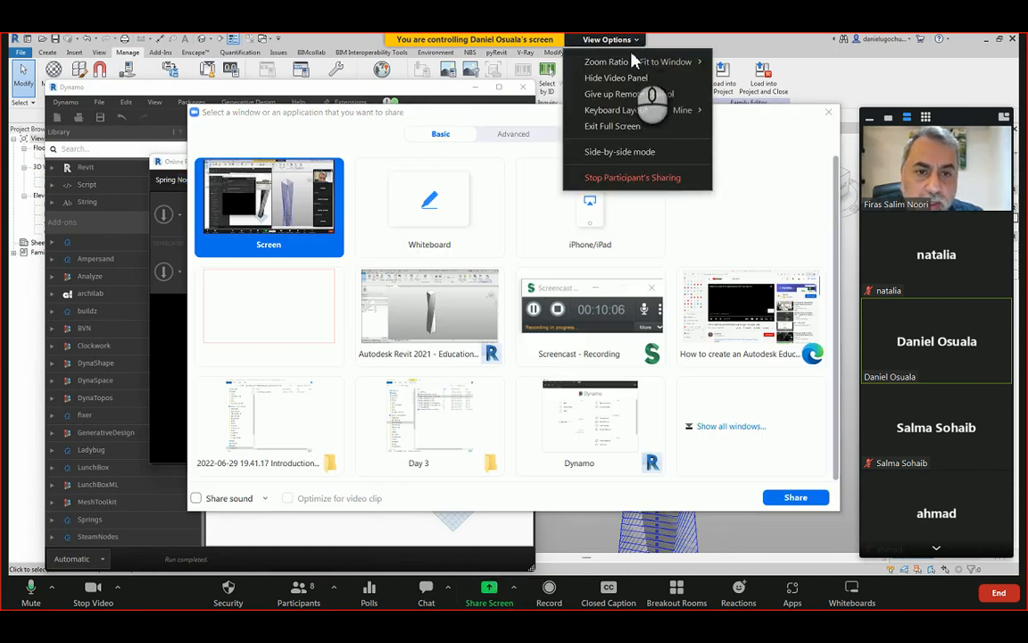
left_click(619, 178)
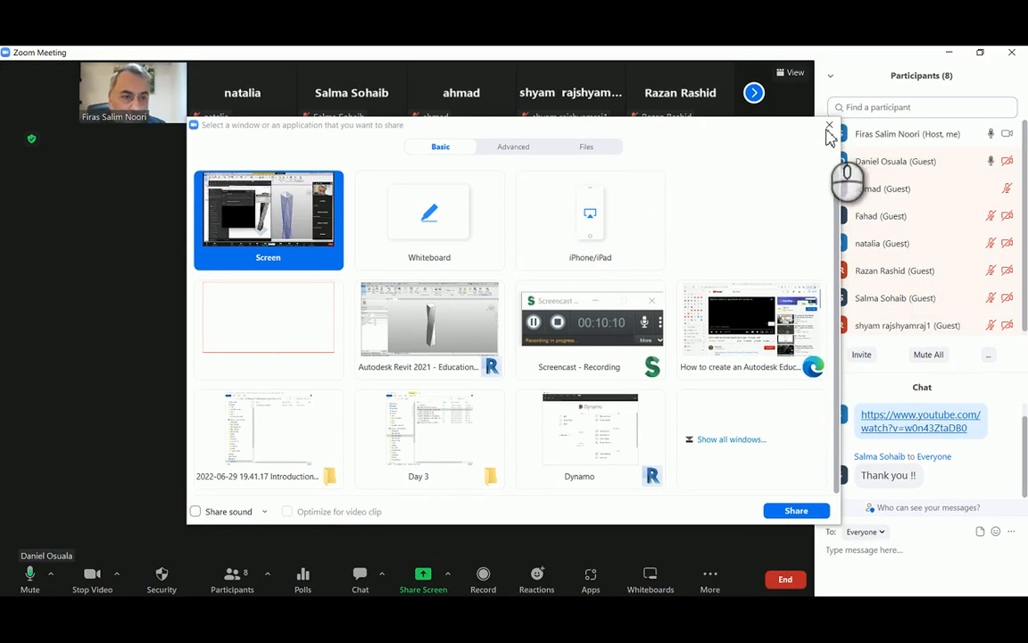
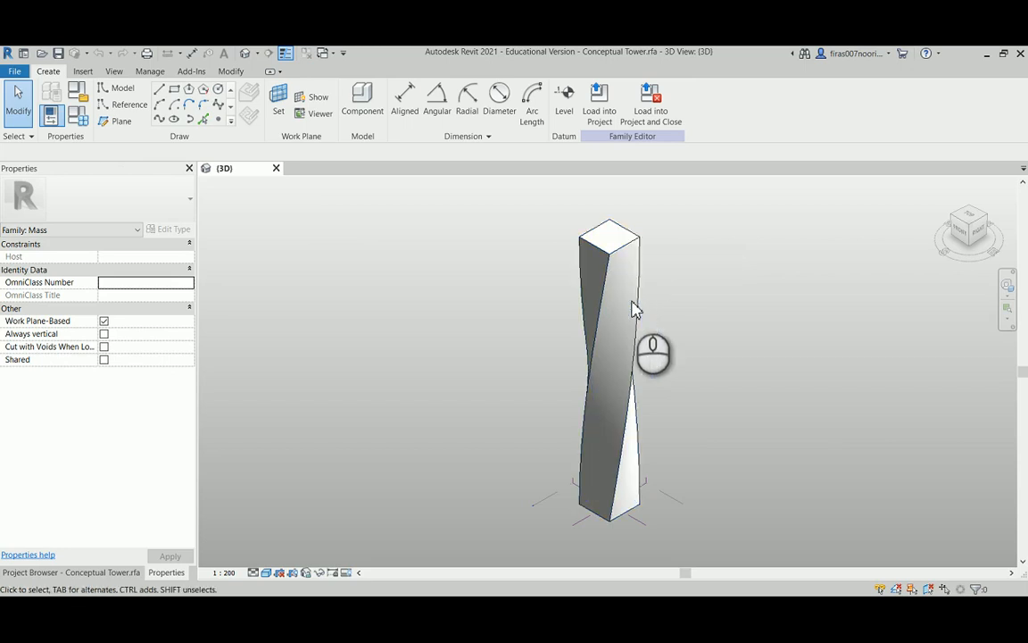
Inspect the twisted tower in Conceptual Tower.rfa by probing its base edges for the free form element in Revit.
left_click(600, 516)
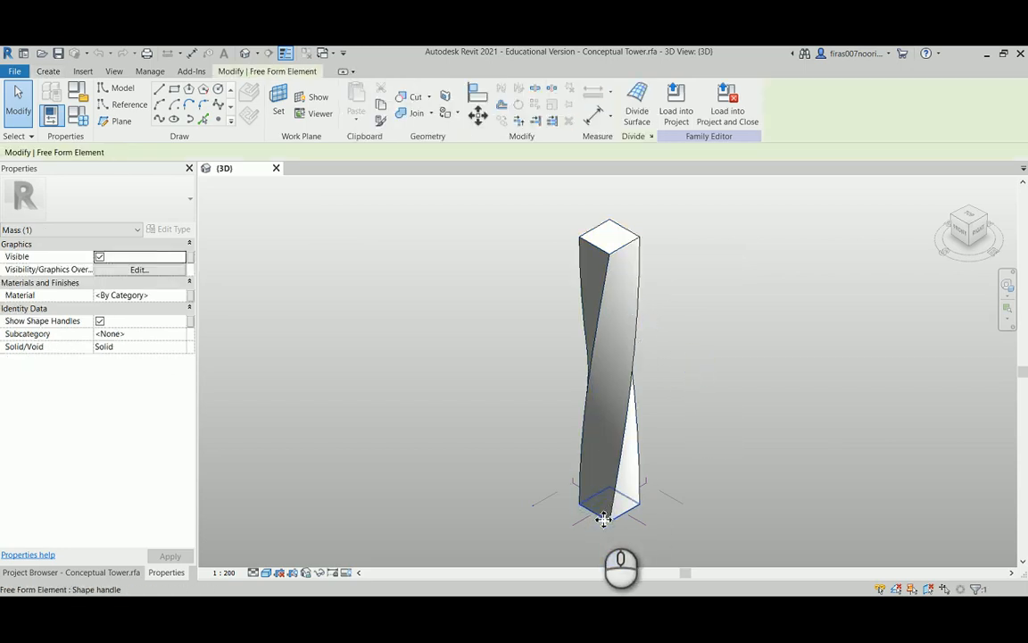
left_click(514, 357)
middle_click_drag(684, 311, 622, 305)
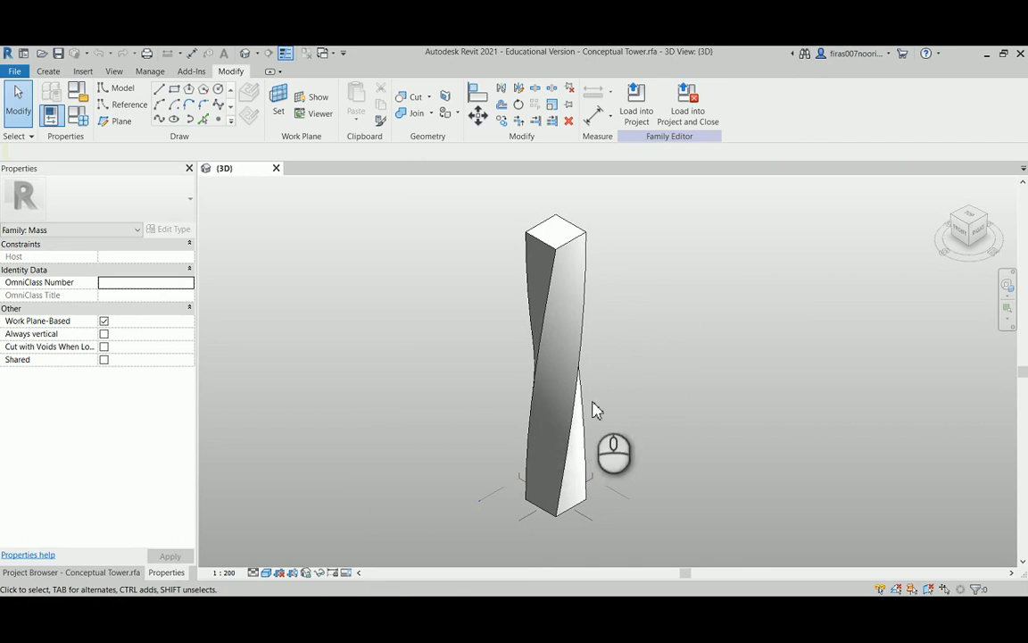
middle_click_drag(548, 382, 551, 383)
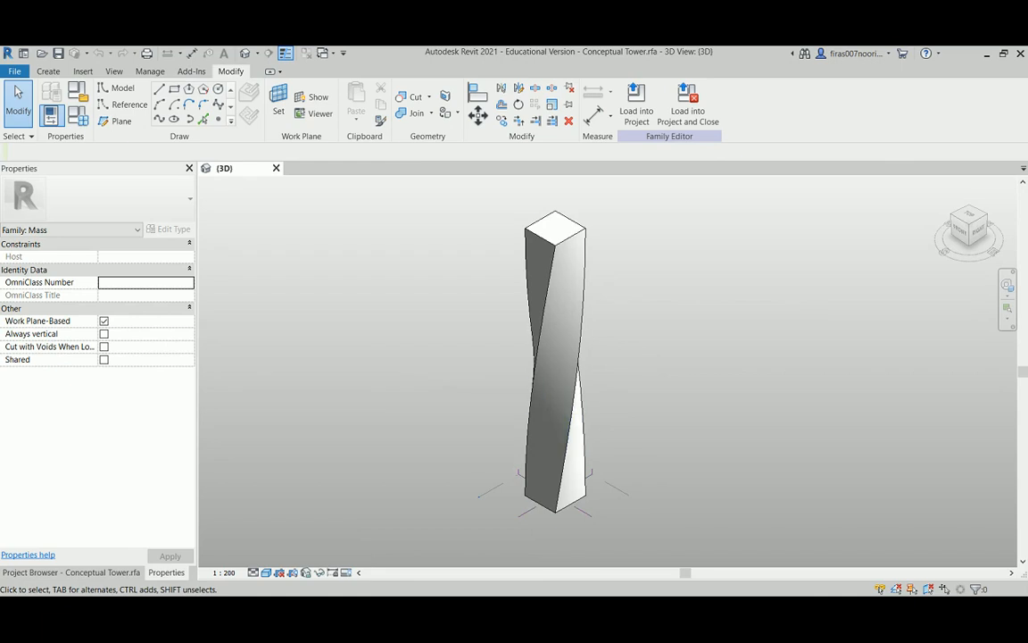
Switch to the Zoom meeting and share the entire screen with the participants.
left_click(755, 548)
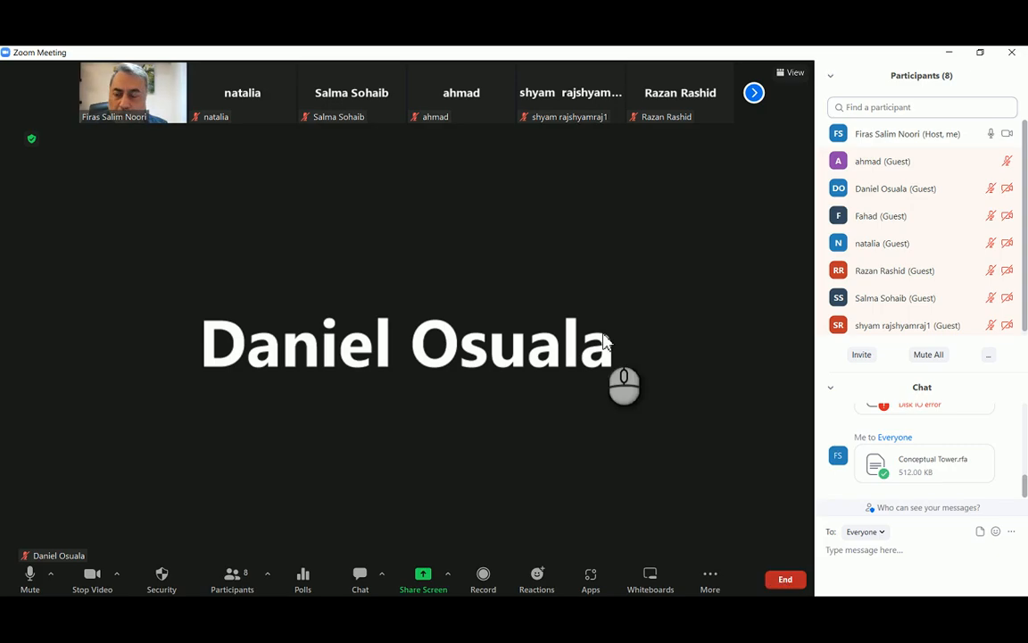
left_click(425, 576)
double_click(275, 215)
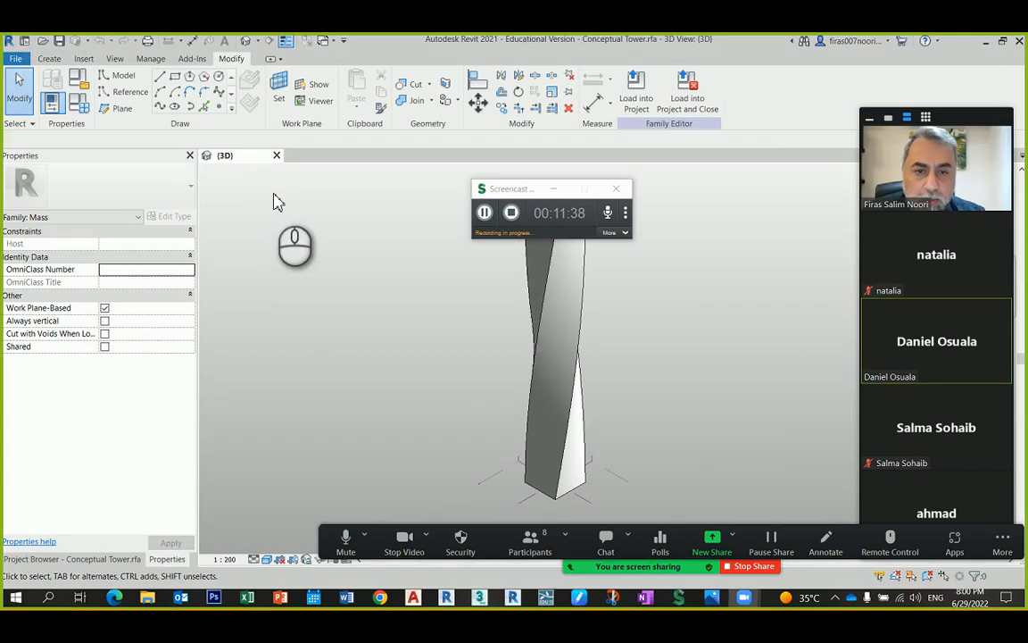
left_click(327, 343)
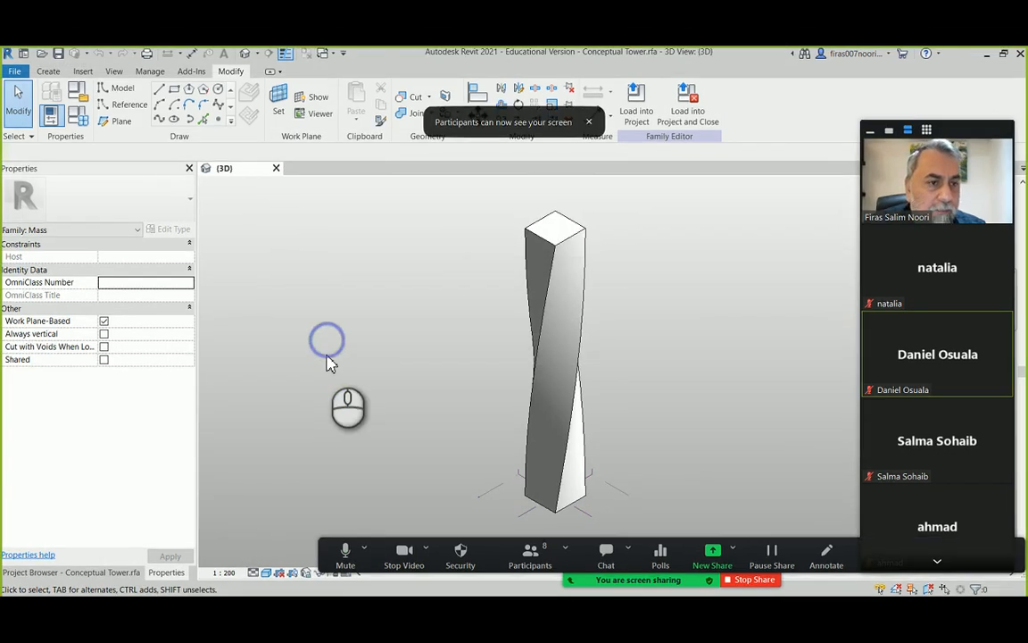
Select the twisted tower's whole free form element in Revit's 3D view and divide its surfaces.
middle_click_drag(414, 339, 397, 333)
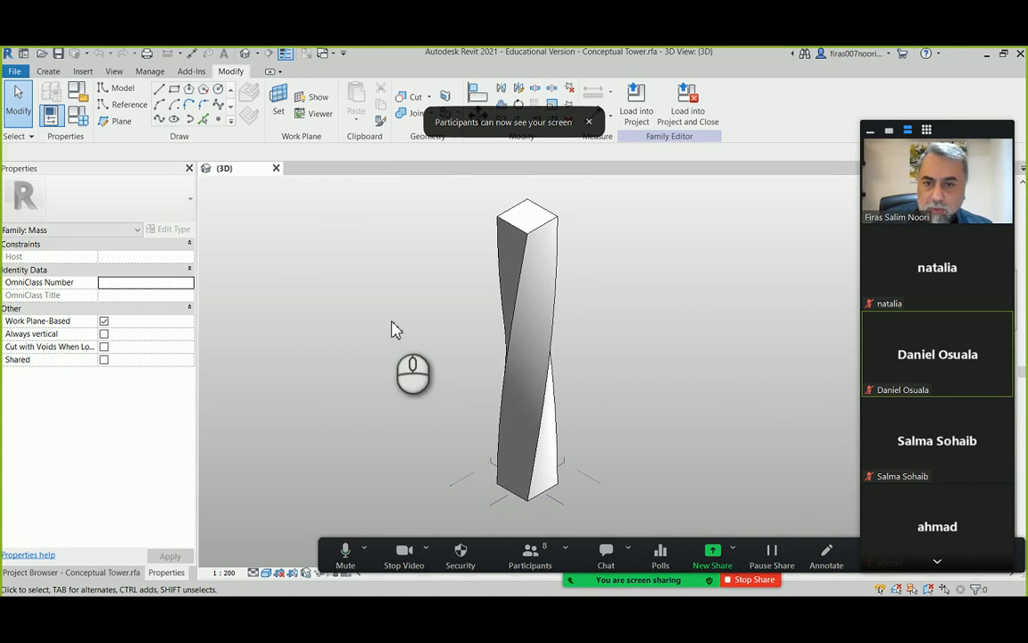
left_click(516, 303)
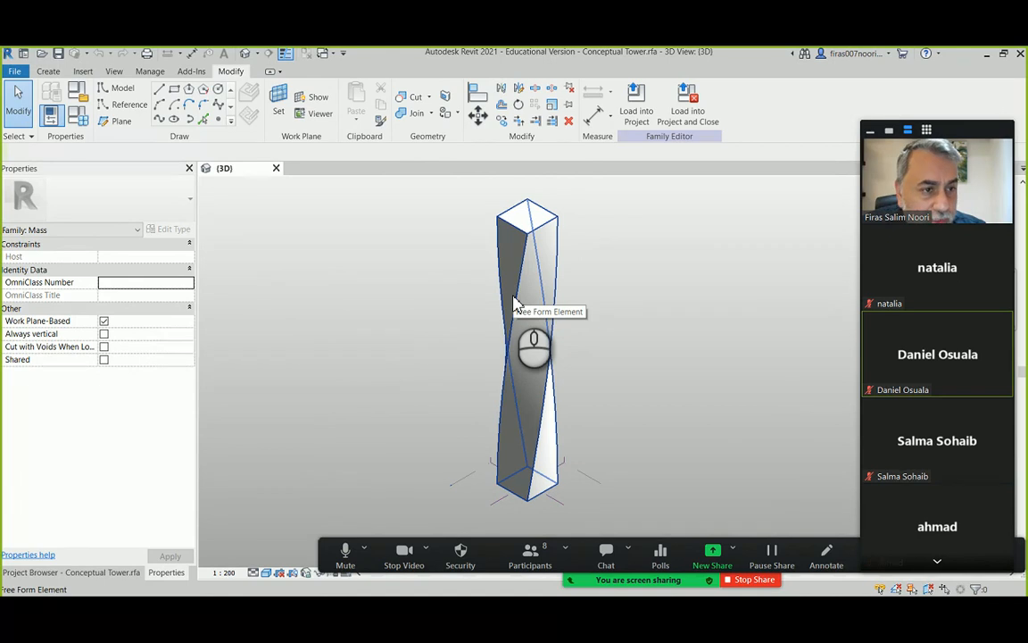
key("Escape")
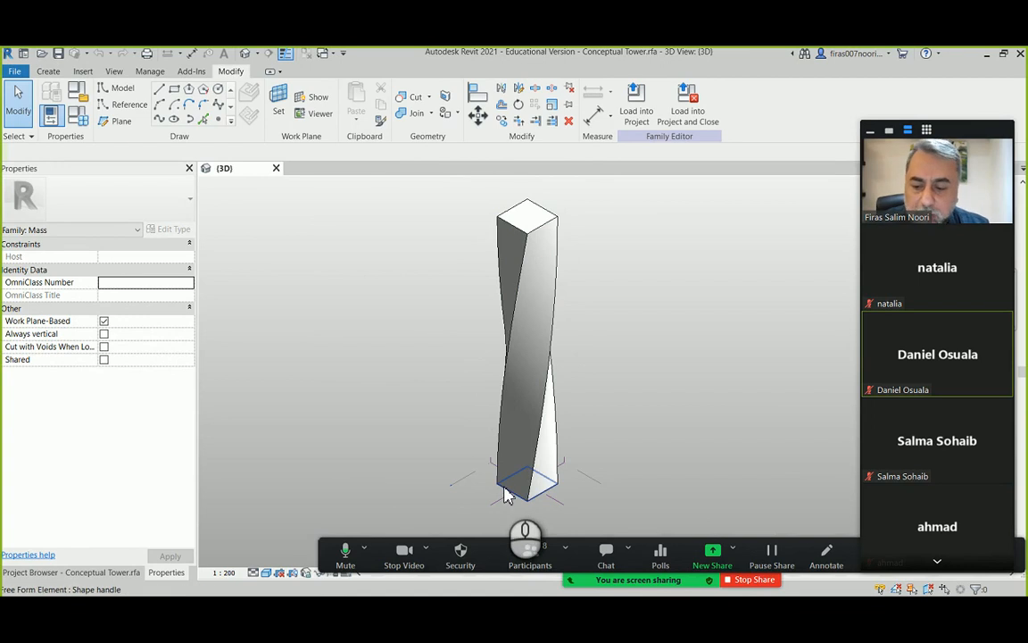
key("Tab")
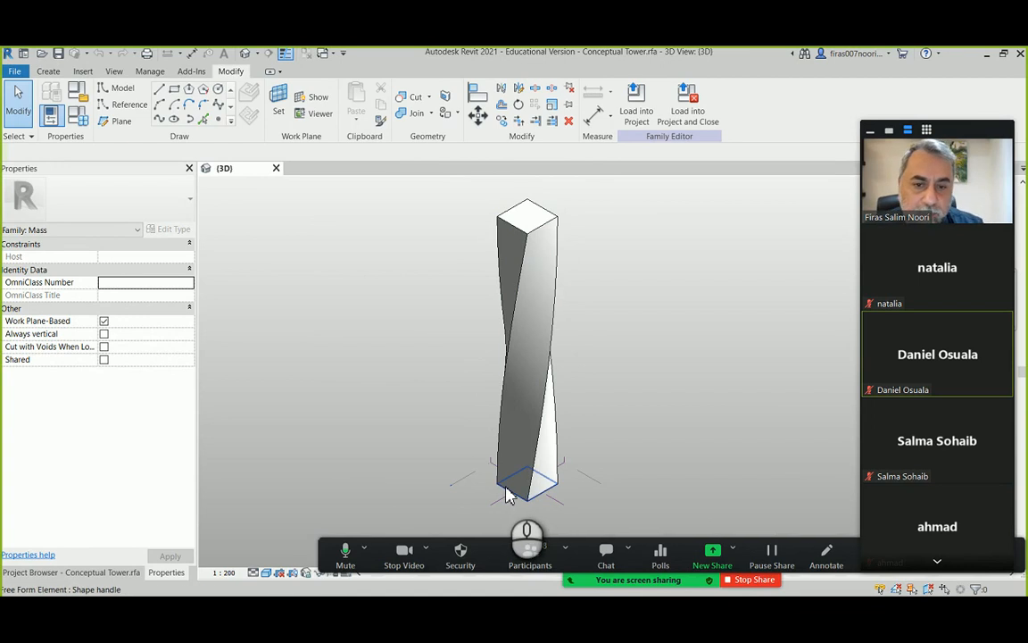
left_click(504, 484)
left_click(619, 302)
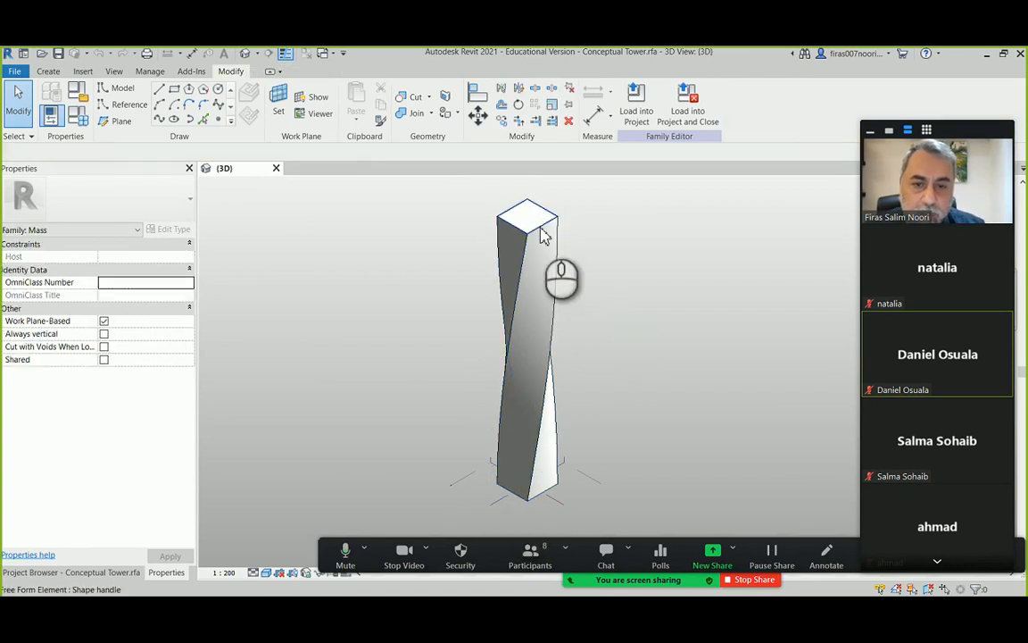
left_click(545, 235)
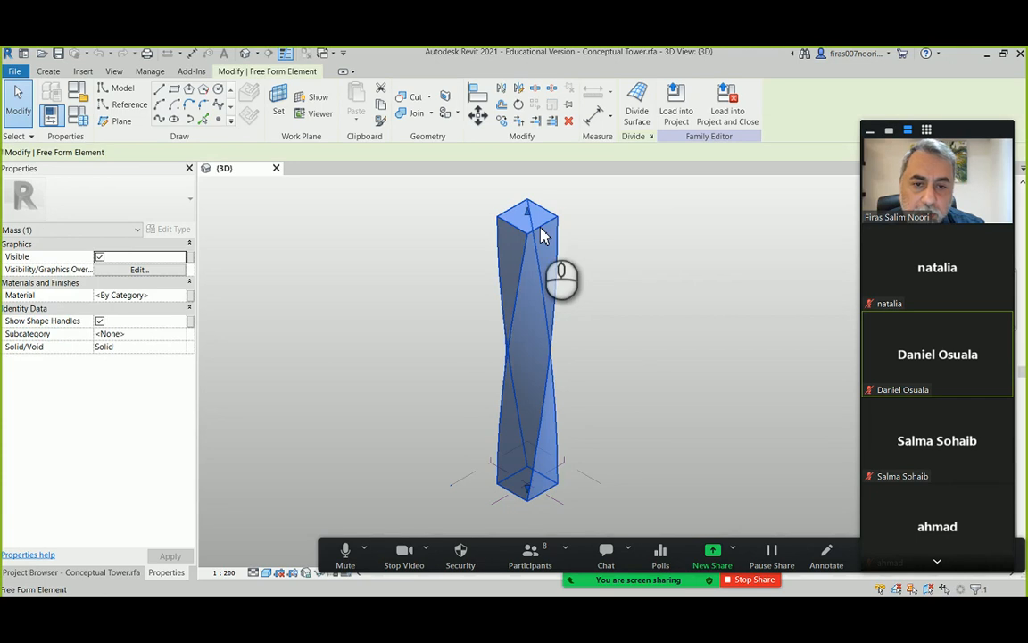
left_click(636, 103)
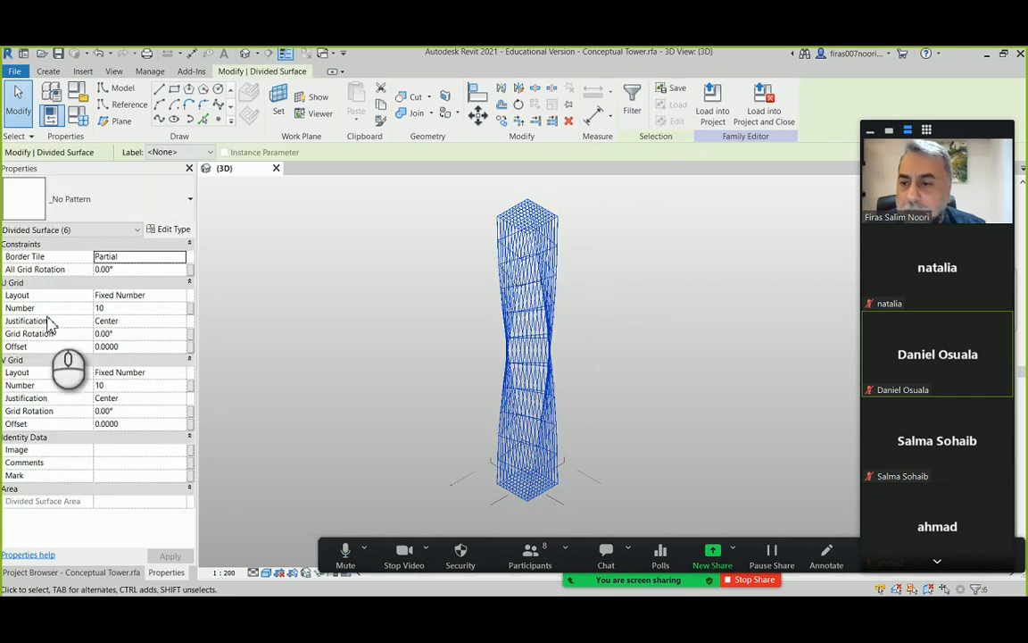
Set the divided surfaces' U grid number to 73 and examine the grid at the tower's base.
left_click(134, 308)
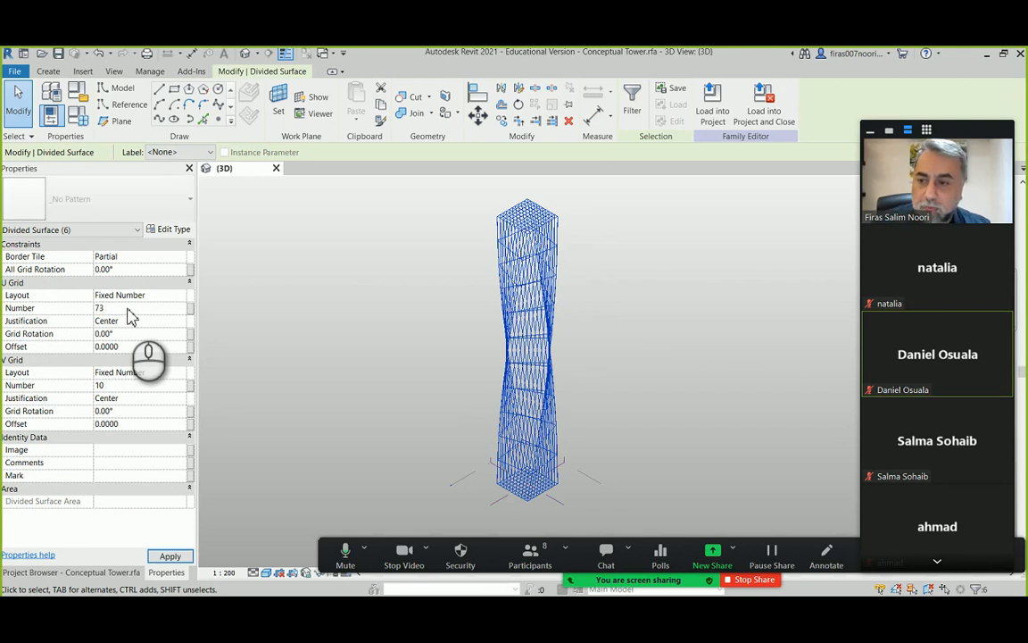
left_click(168, 557)
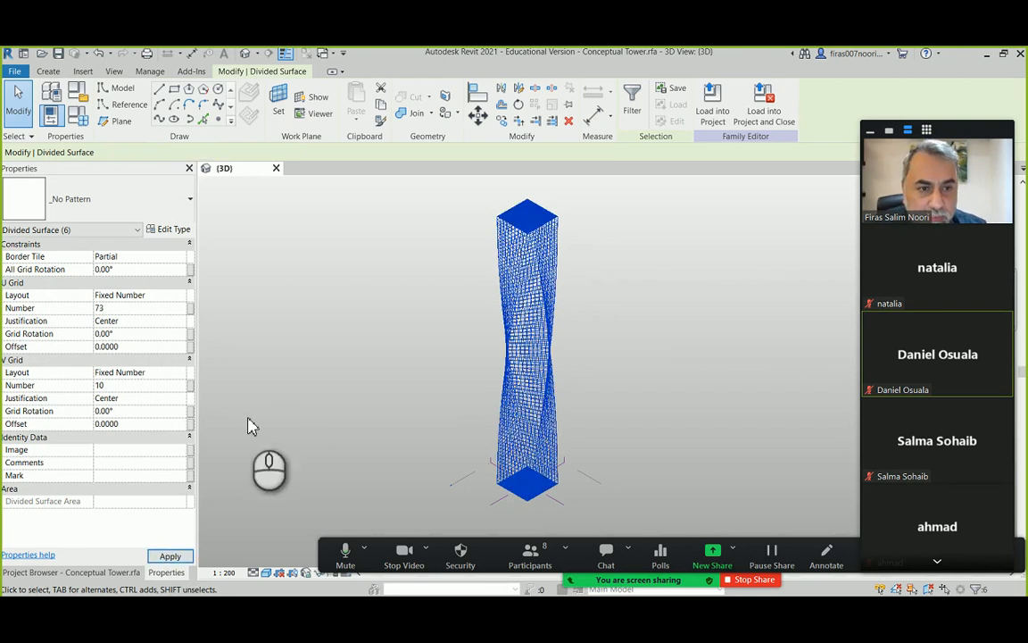
scroll(529, 499, "up", 10)
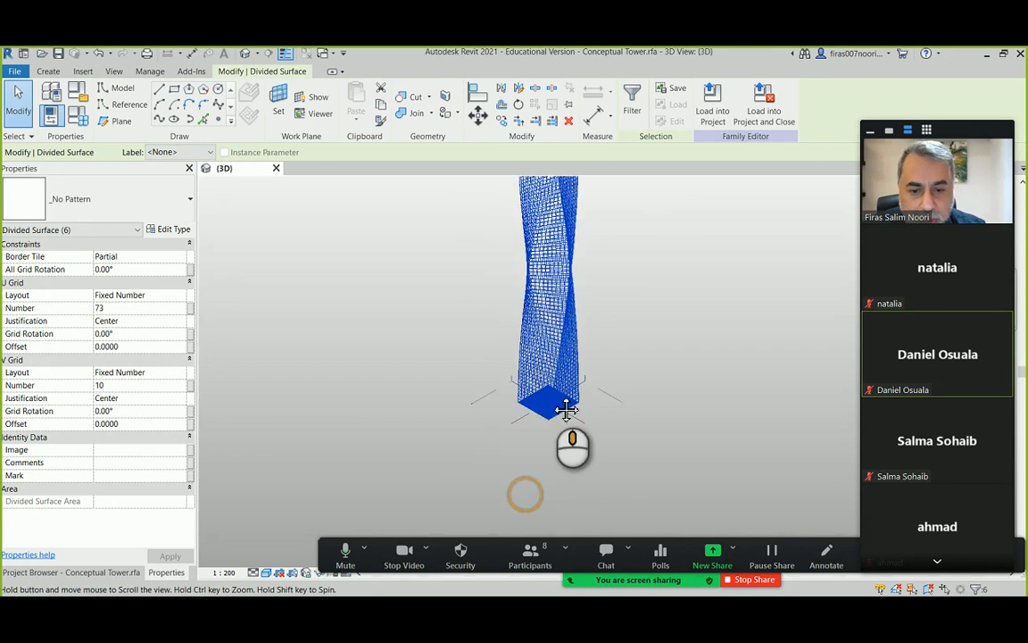
scroll(495, 303, "up", 4)
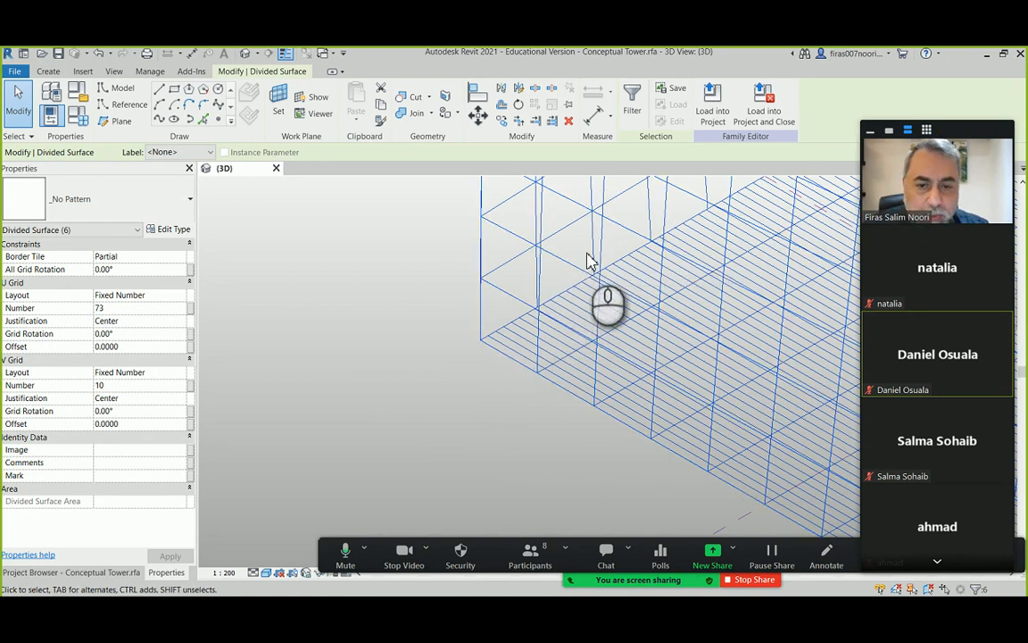
Examine the divided surface grid along the whole twisted tower from several sides, and clear the selection.
left_click(115, 308)
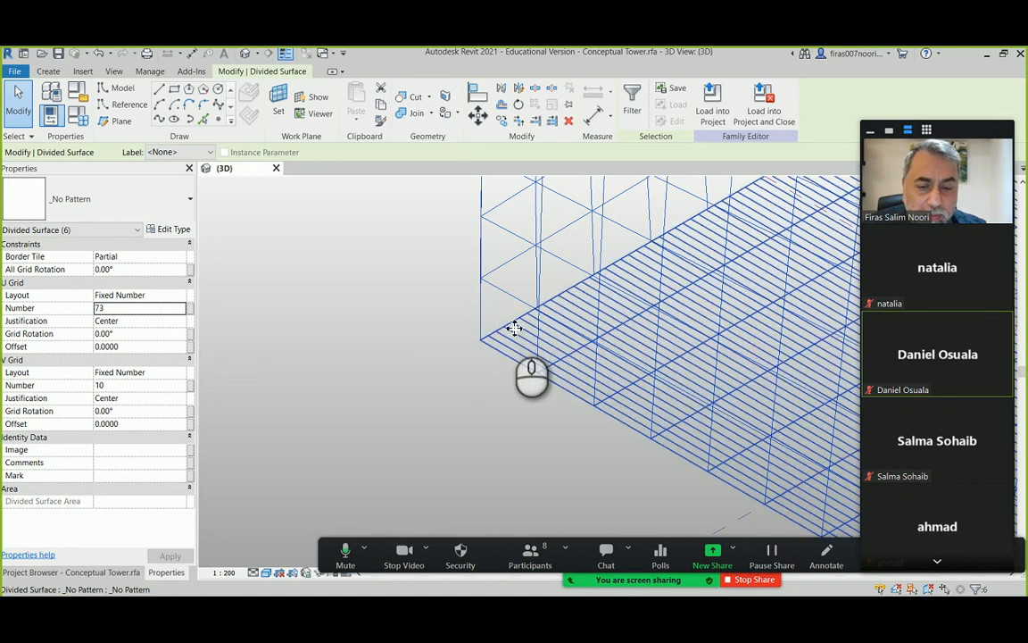
scroll(428, 345, "down", 1)
scroll(417, 360, "down", 4)
middle_click_drag(511, 230, 507, 393)
scroll(507, 393, "down", 2)
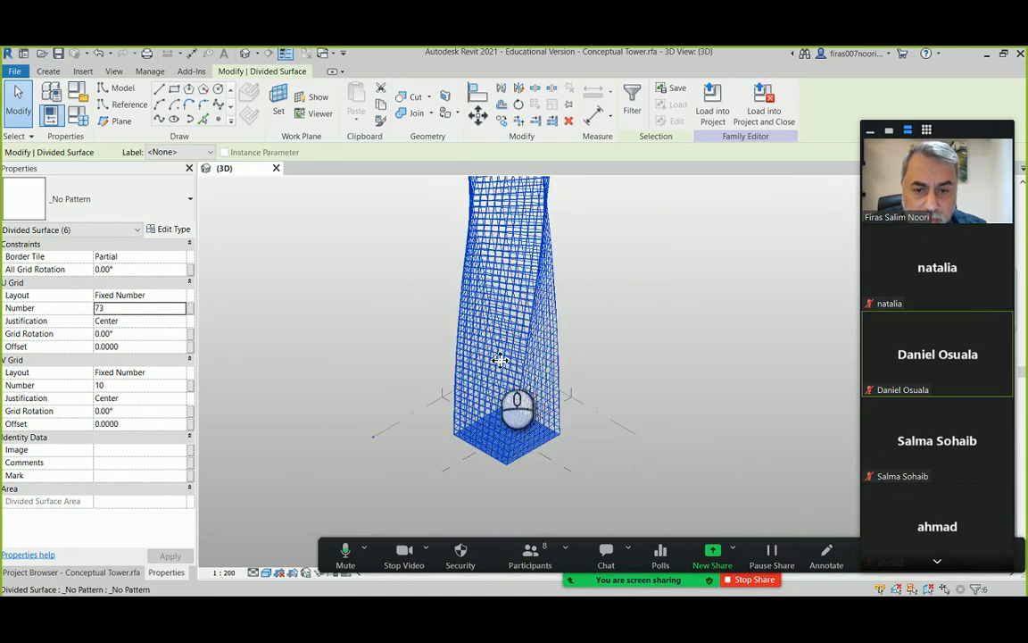
middle_click_drag(516, 256, 519, 412)
scroll(498, 300, "down", 2)
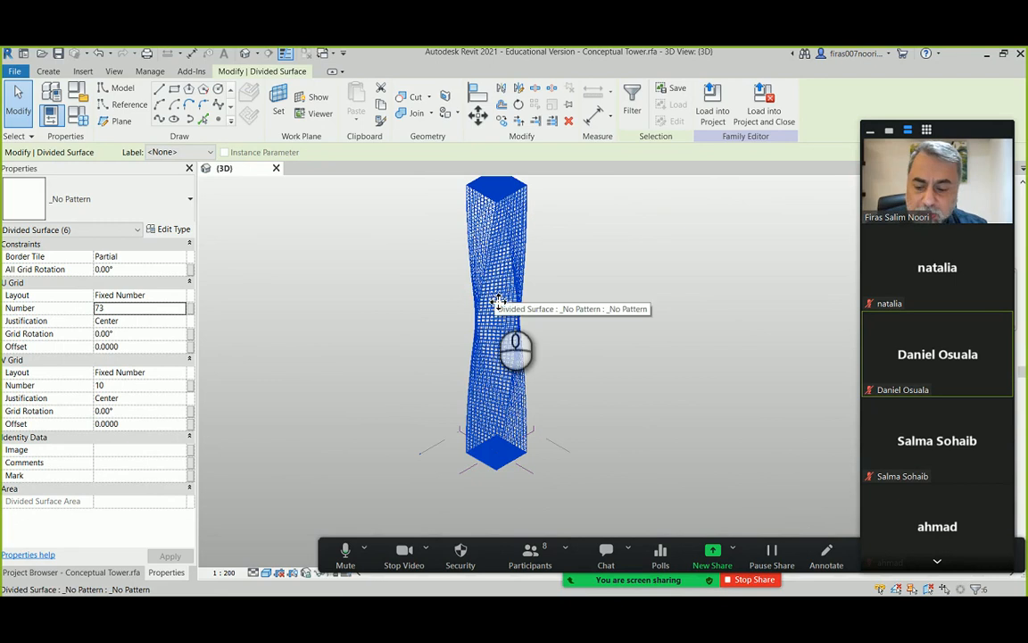
middle_click_drag(437, 321, 693, 315, "shift")
scroll(480, 420, "up", 5)
middle_click_drag(427, 346, 388, 344, "shift")
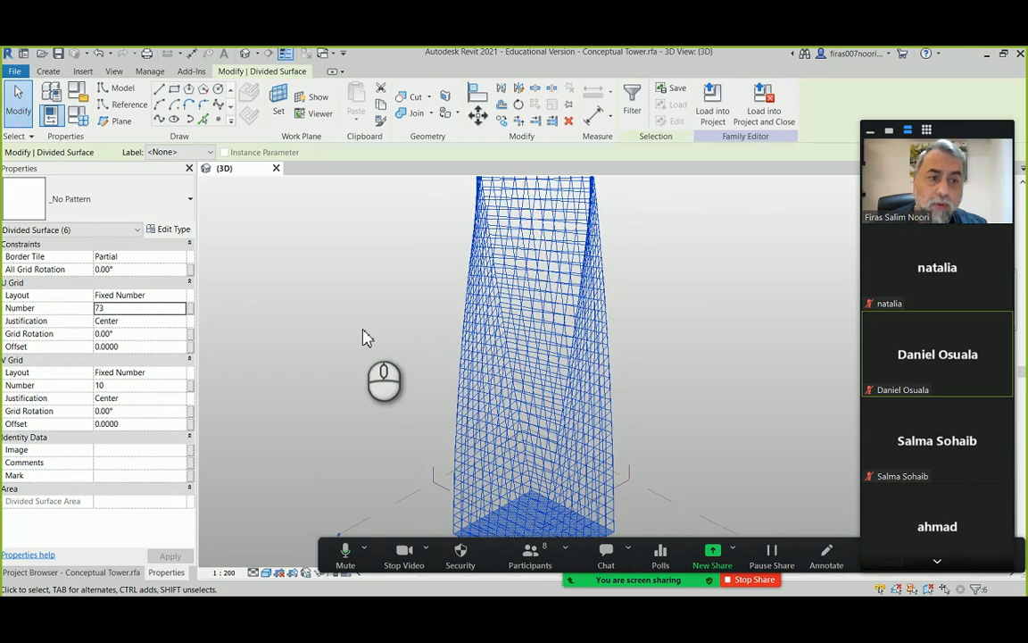
left_click(346, 298)
scroll(369, 295, "down", 2)
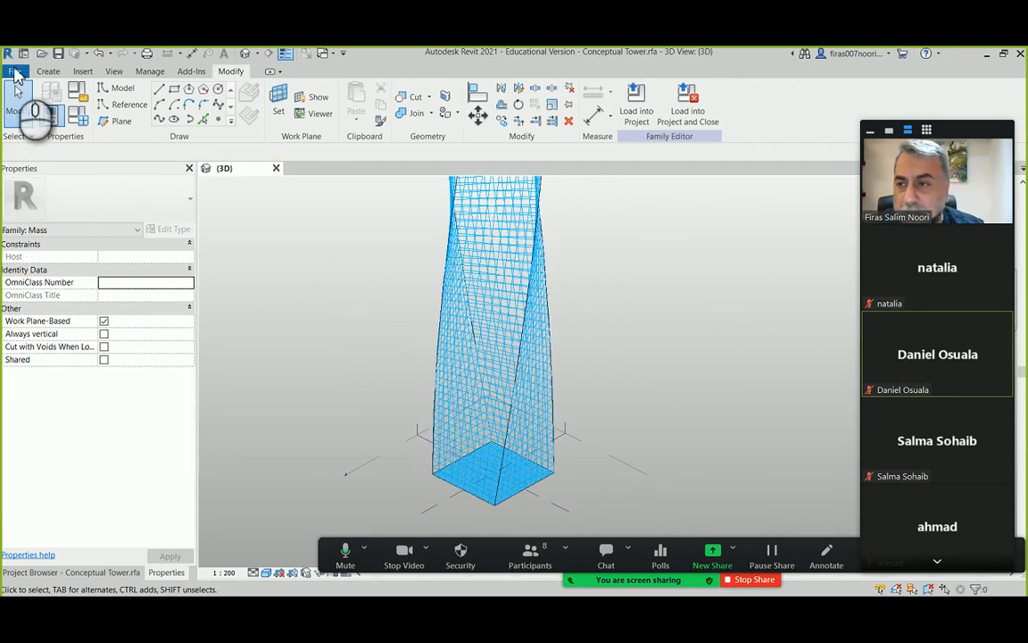
Create a new family from the English Metric Curtain Panel Pattern Based.rft template and examine its grid and adaptive points.
left_click(15, 73)
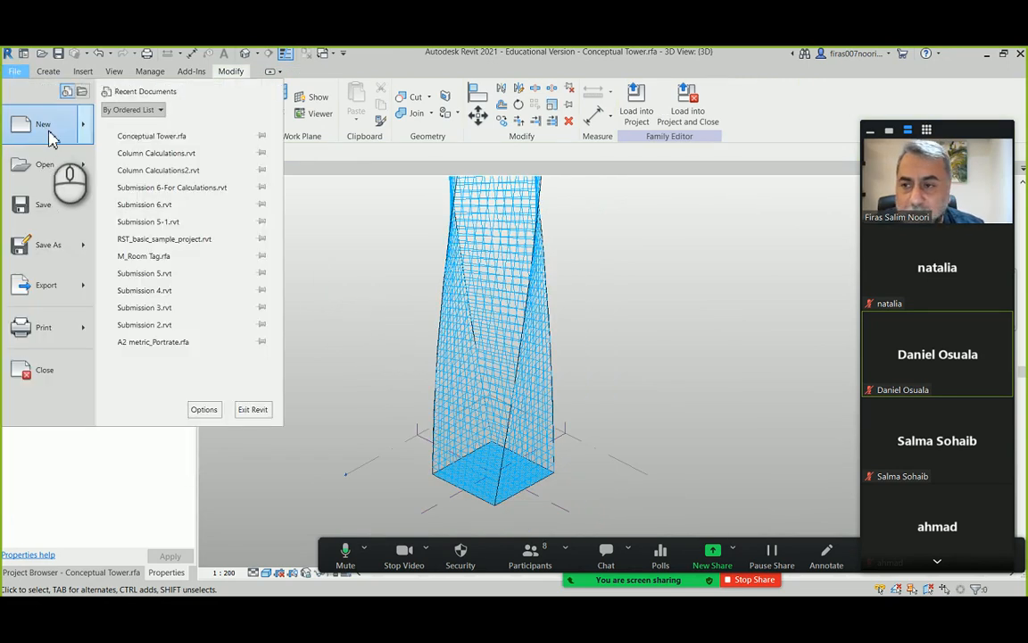
mouse_move(49, 137)
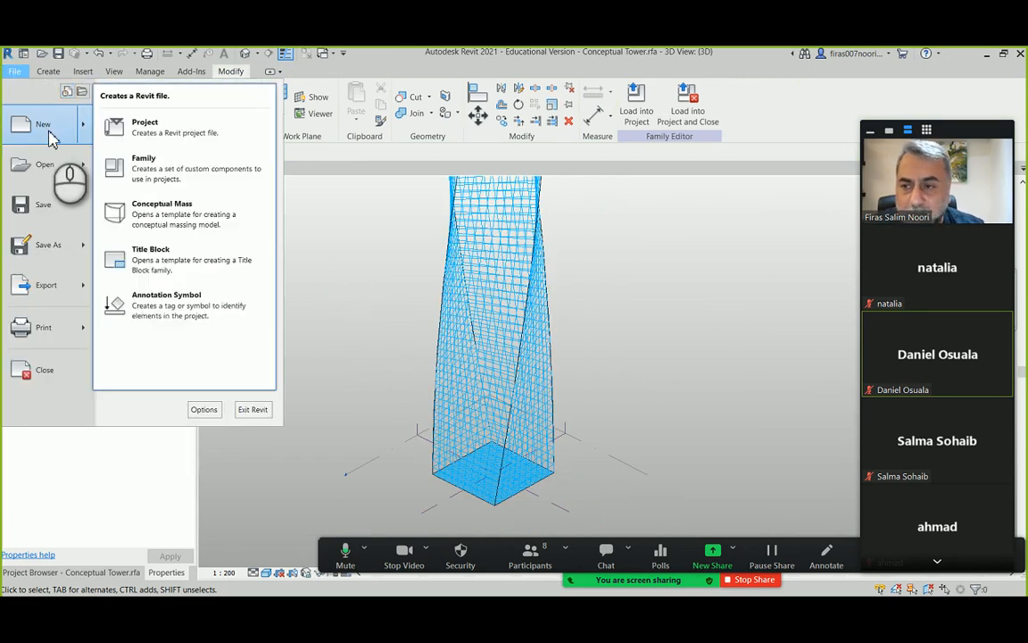
left_click(165, 170)
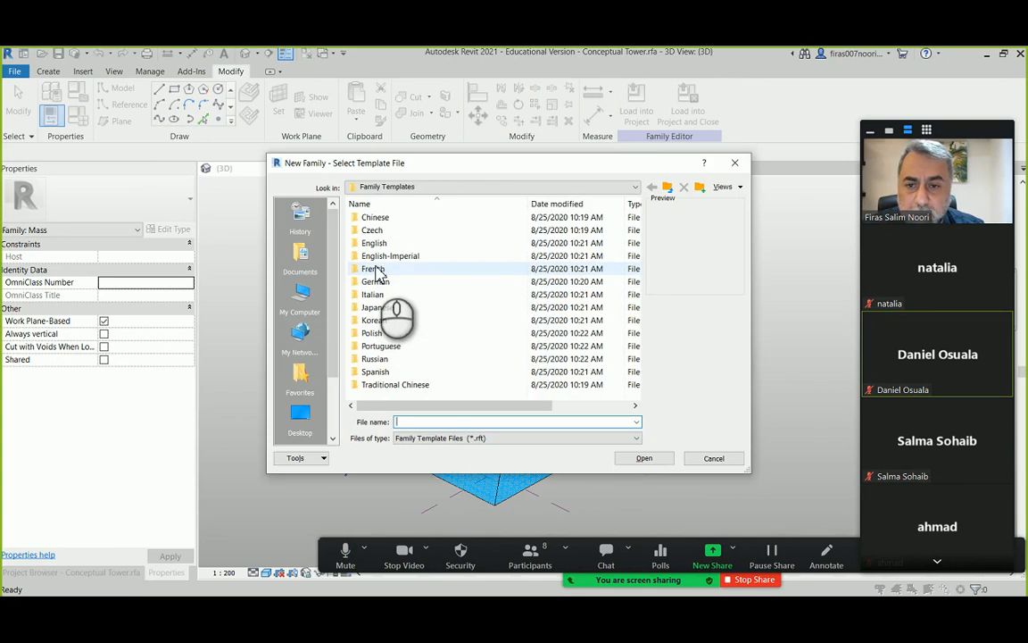
double_click(375, 243)
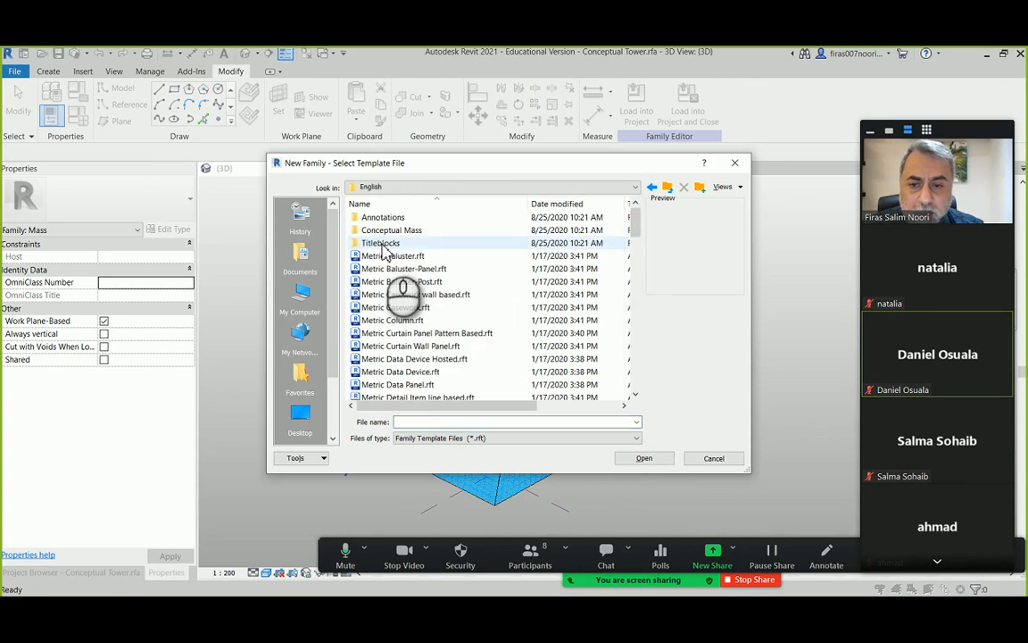
left_click(417, 334)
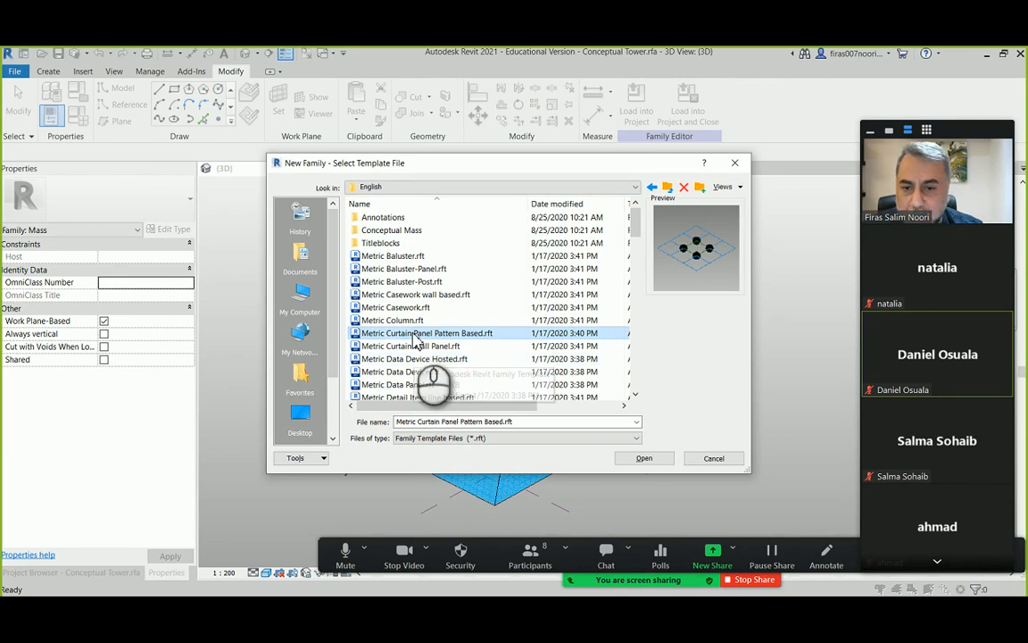
double_click(482, 334)
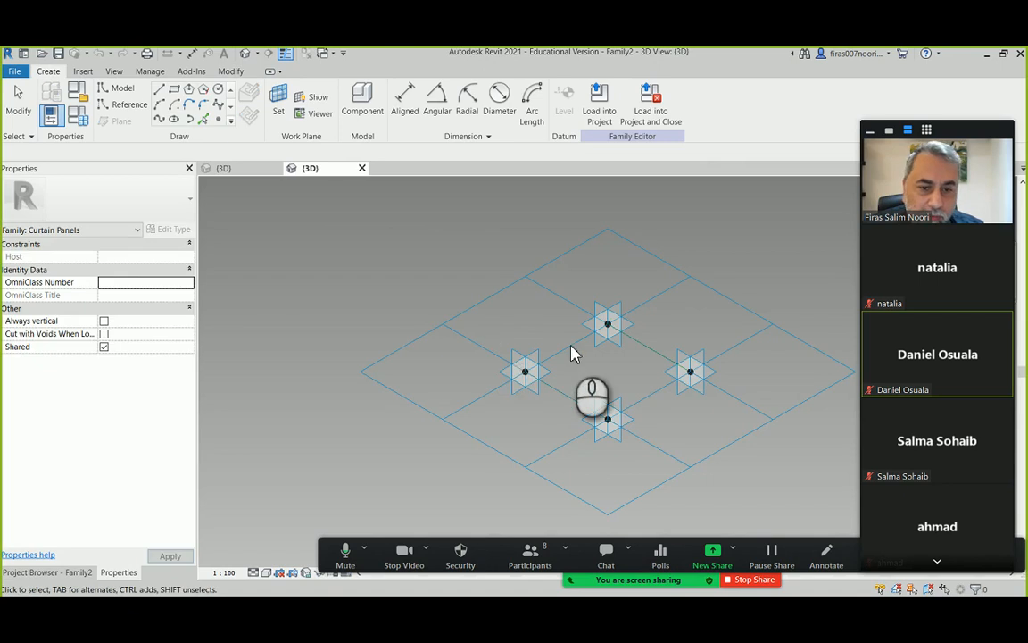
scroll(700, 374, "up", 3)
middle_click_drag(526, 346, 505, 309)
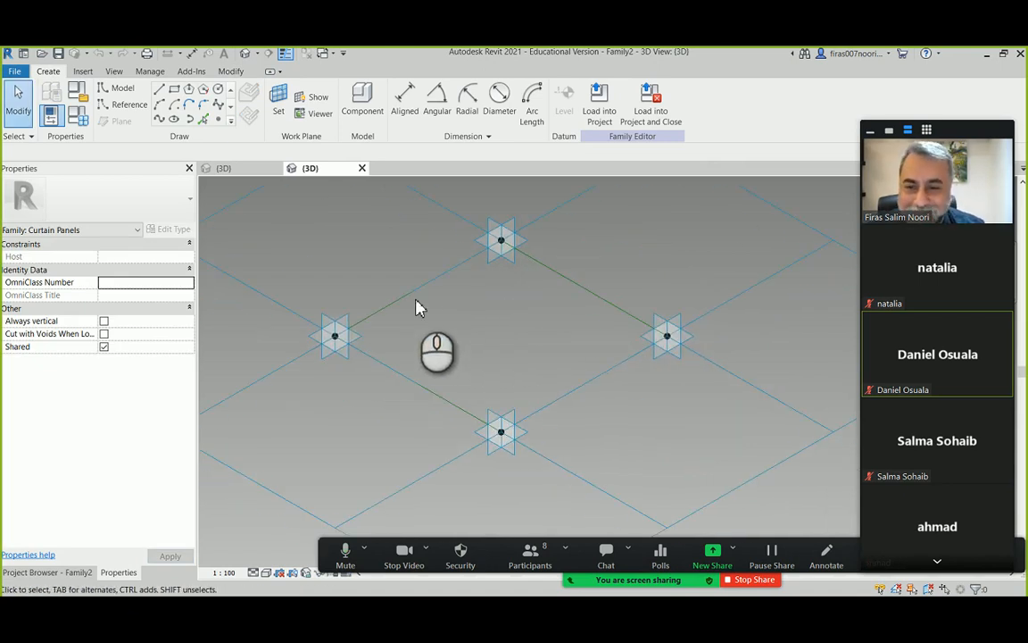
key("Tab")
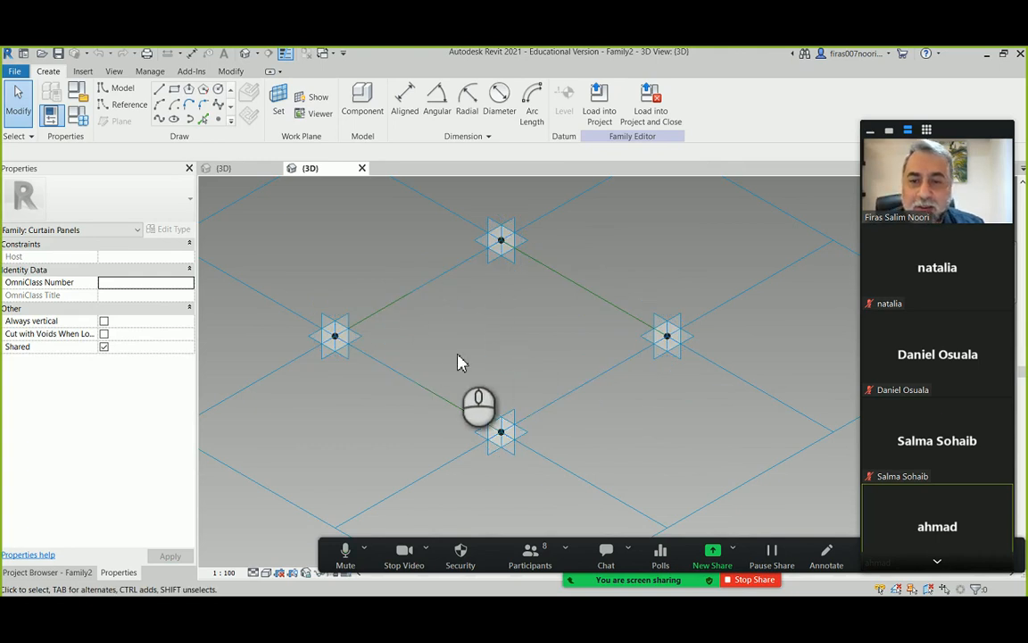
left_click(14, 73)
mouse_move(45, 125)
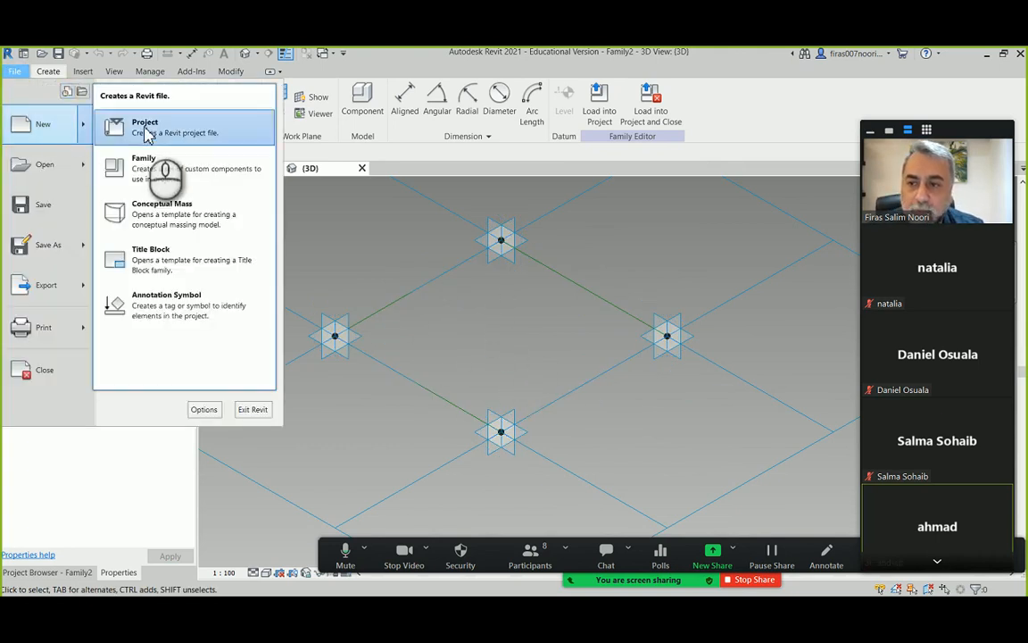
left_click(163, 164)
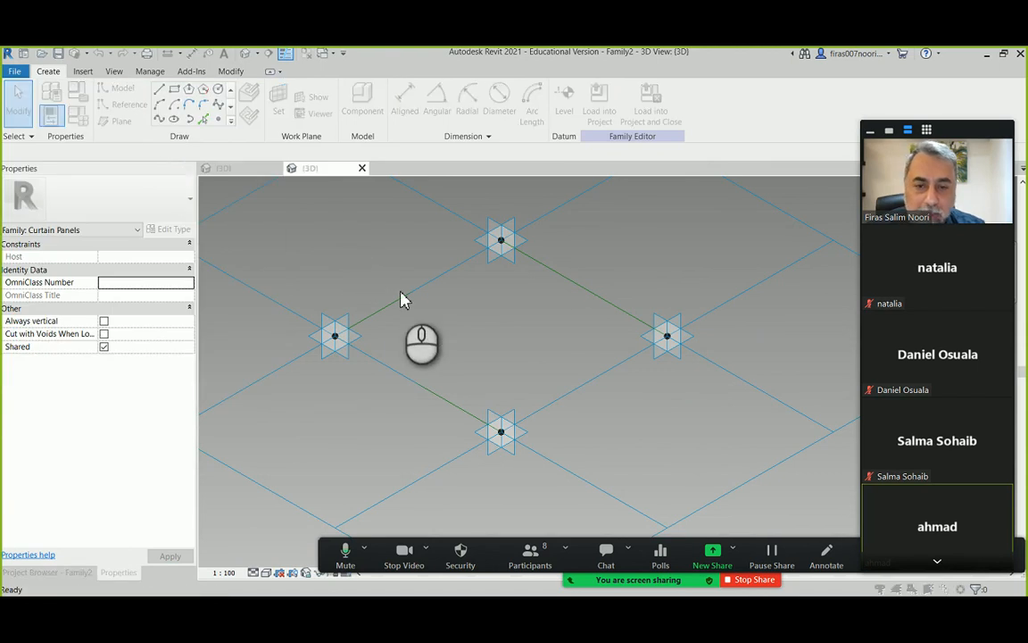
double_click(382, 246)
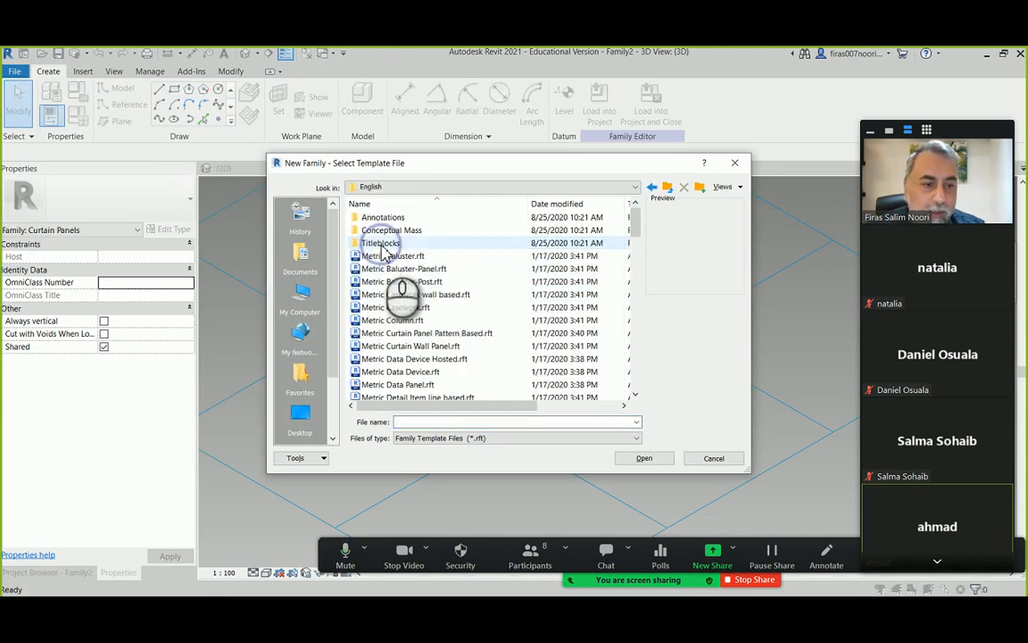
left_click(407, 335)
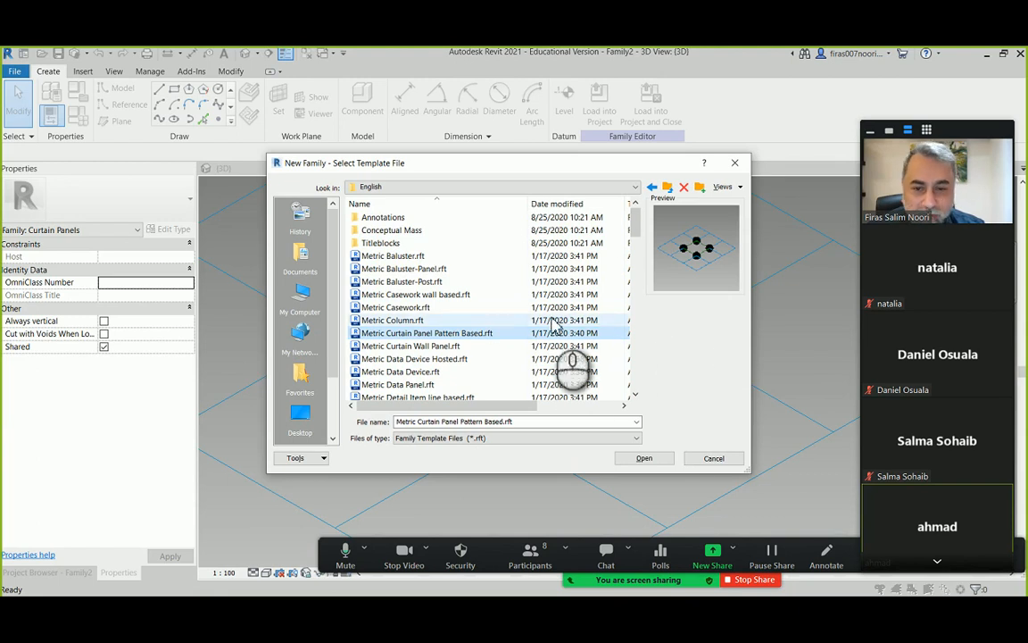
double_click(486, 335)
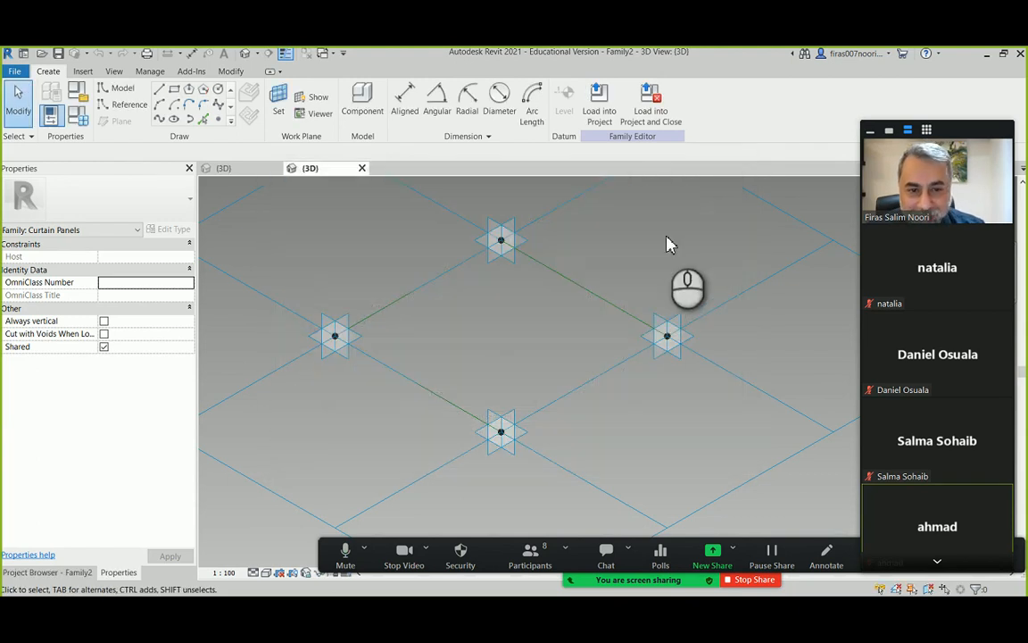
Select the tile pattern grid in the curtain panel family to check which pattern type it uses.
middle_click_drag(447, 300, 536, 309)
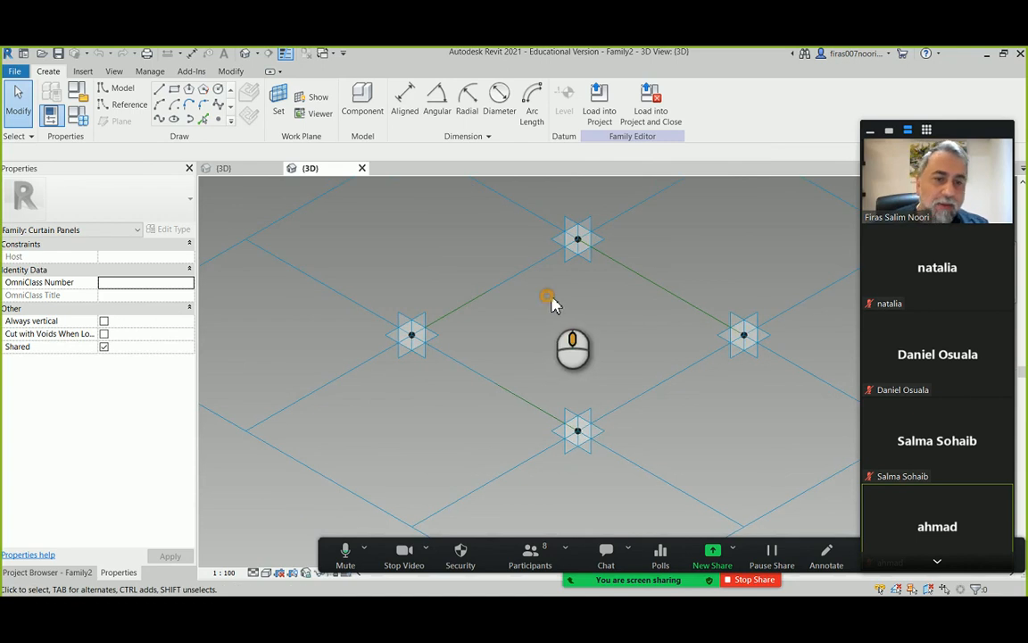
scroll(551, 305, "down", 2)
left_click(378, 281)
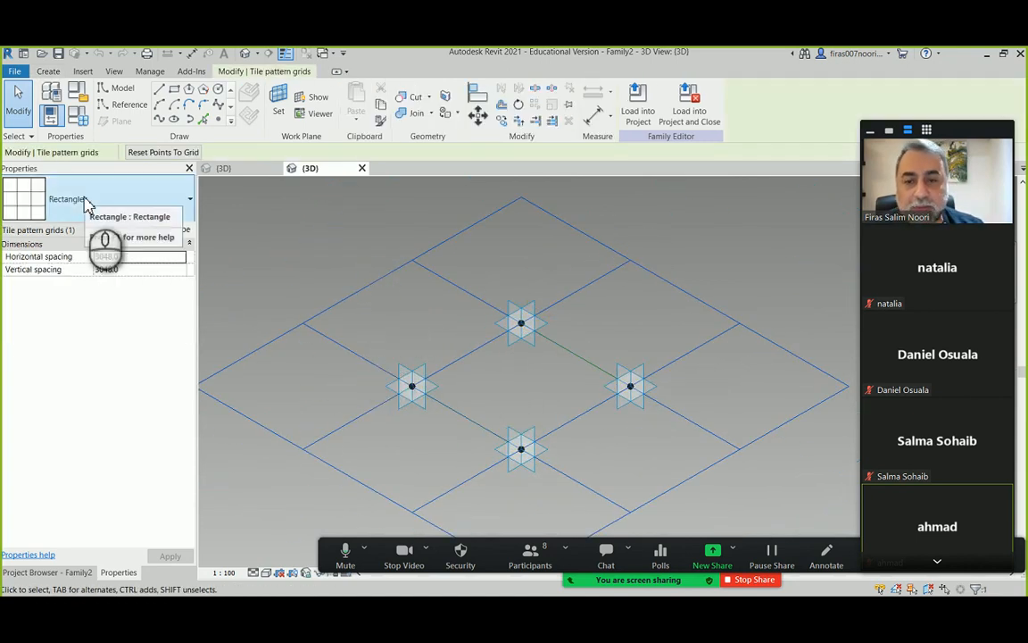
left_click(301, 286)
left_click(362, 293)
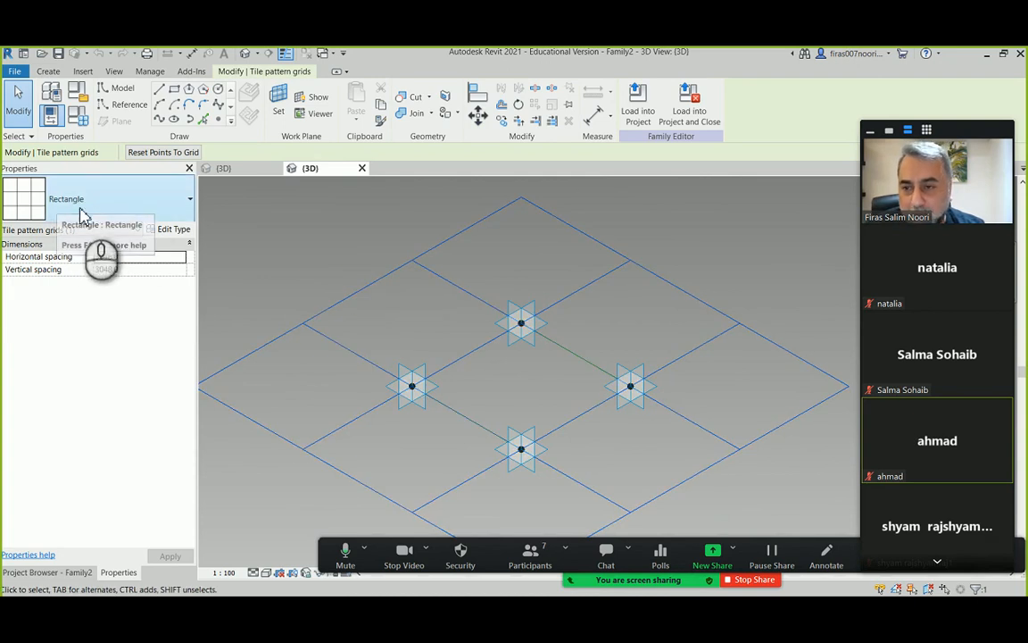
Return to the Conceptual Tower's 3D view and apply the Rectangle pattern to one of the tower's twisted side faces.
left_click(234, 168)
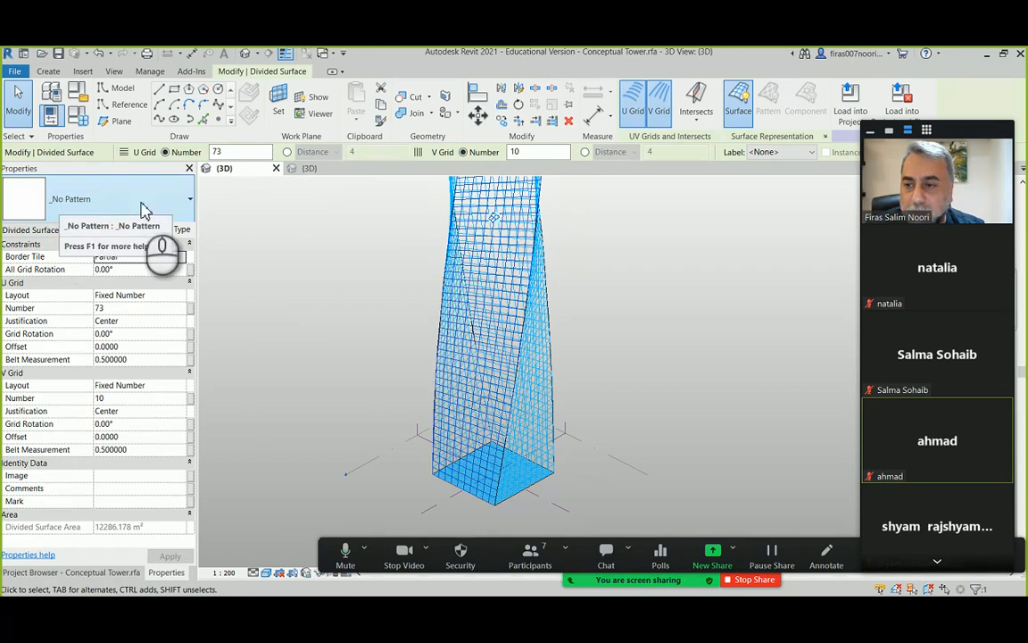
middle_click_drag(423, 330, 571, 313, "shift")
key("Escape")
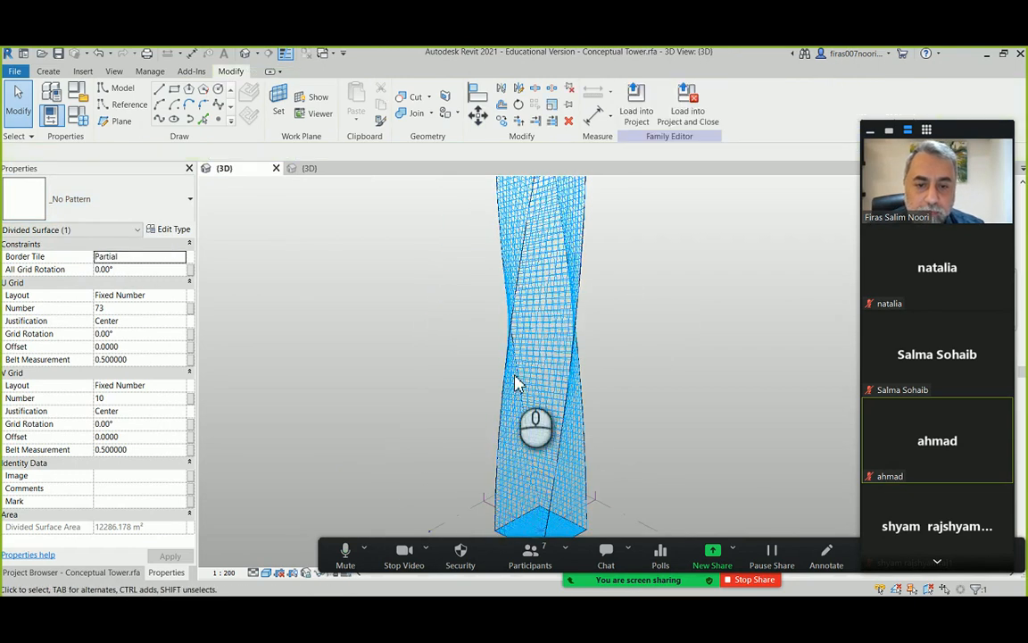
middle_click_drag(531, 381, 519, 342, "shift")
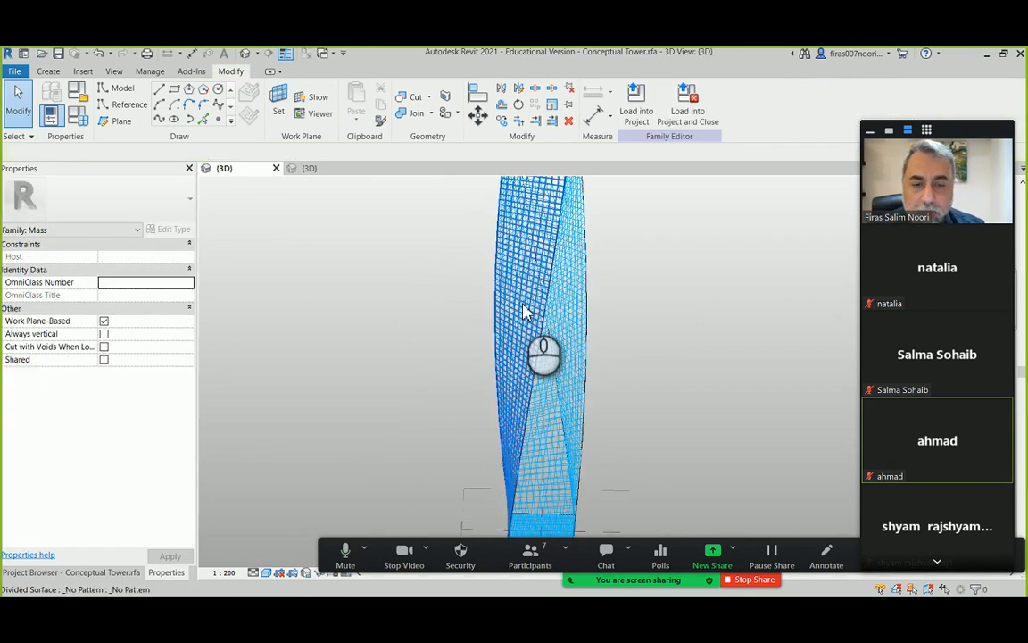
left_click(571, 298)
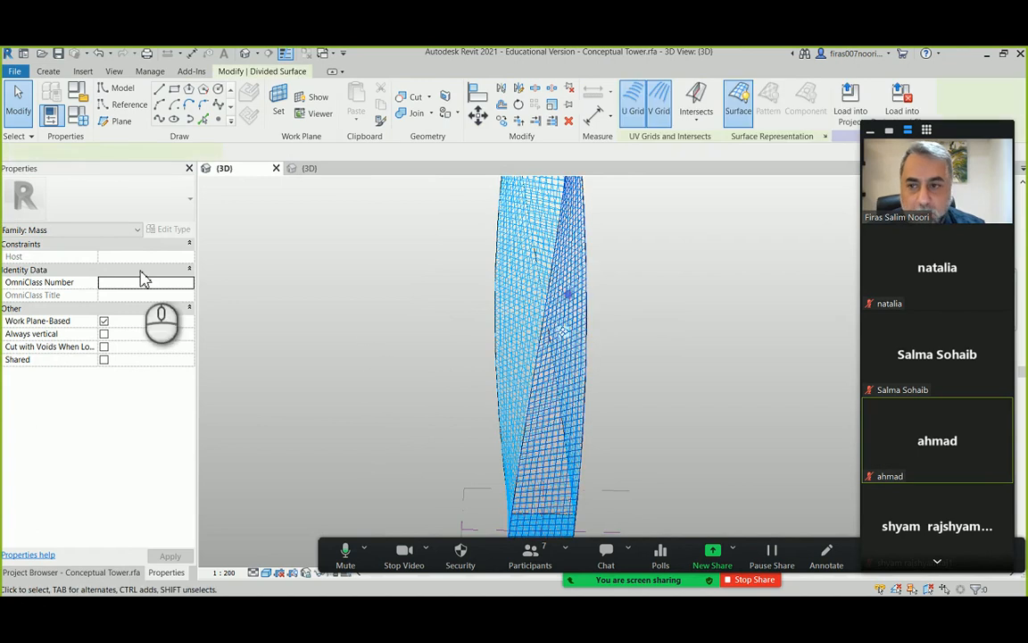
left_click(121, 198)
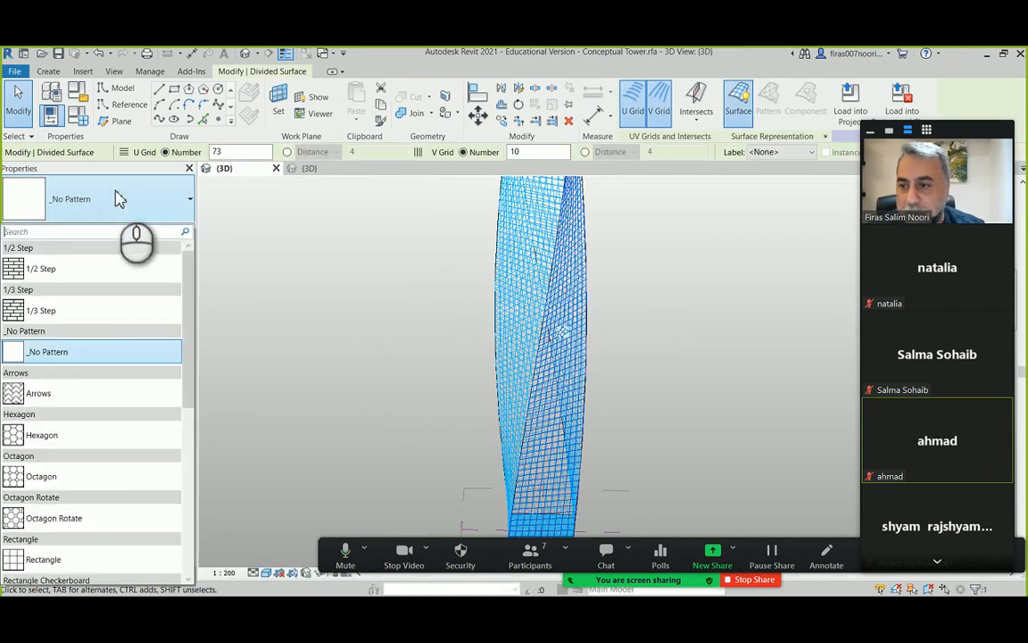
left_click(55, 555)
left_click(422, 317)
Apply the Rectangle pattern to two more unpatterned side faces of the twisted tower.
middle_click_drag(422, 317, 602, 277, "shift")
left_click(571, 281)
left_click(63, 199)
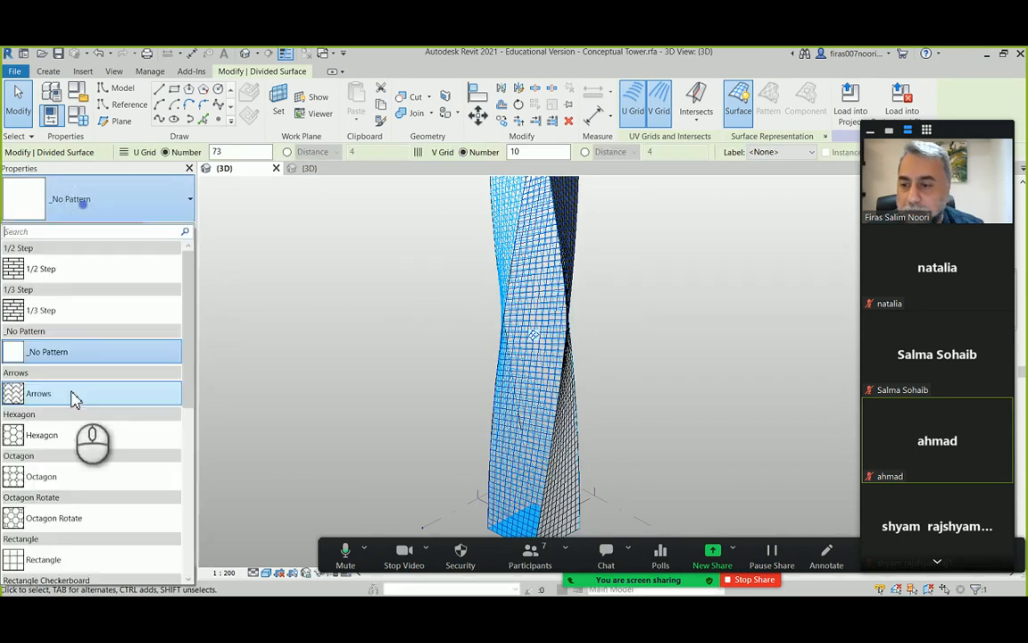
left_click(54, 559)
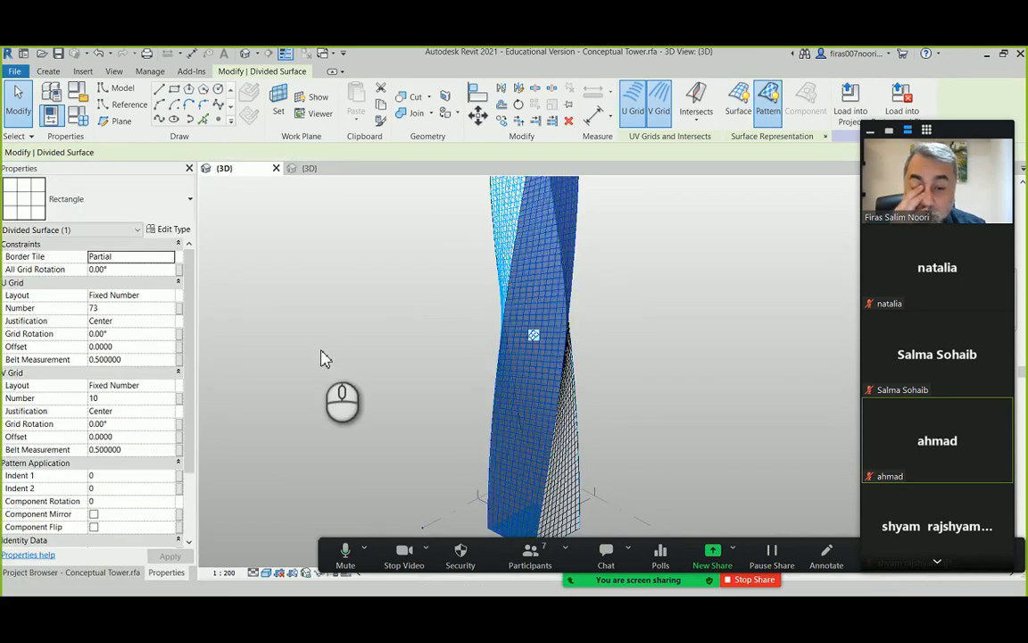
middle_click_drag(476, 241, 535, 245, "shift")
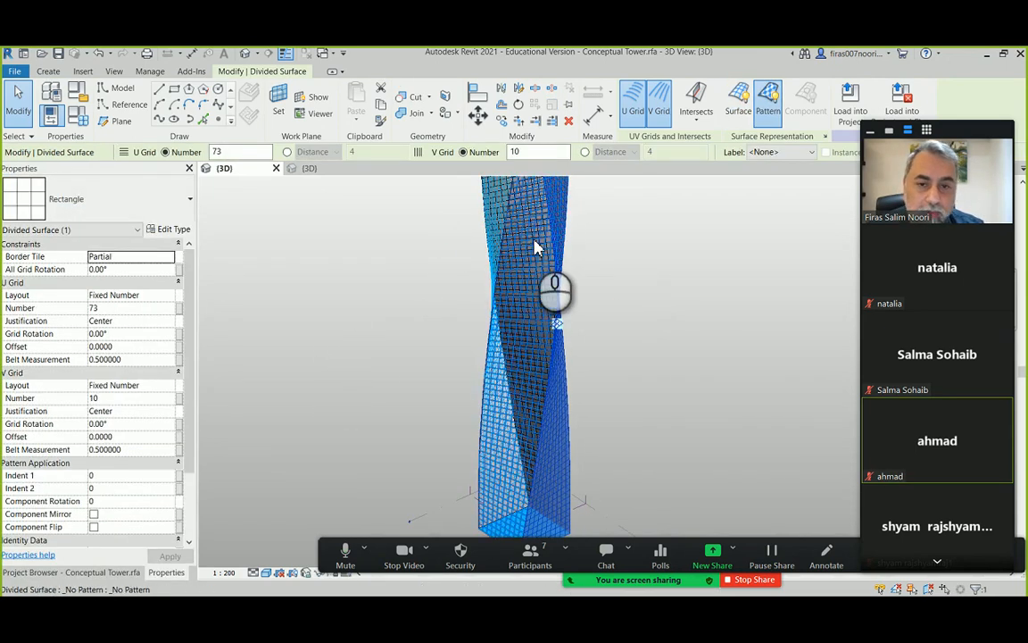
left_click(76, 210)
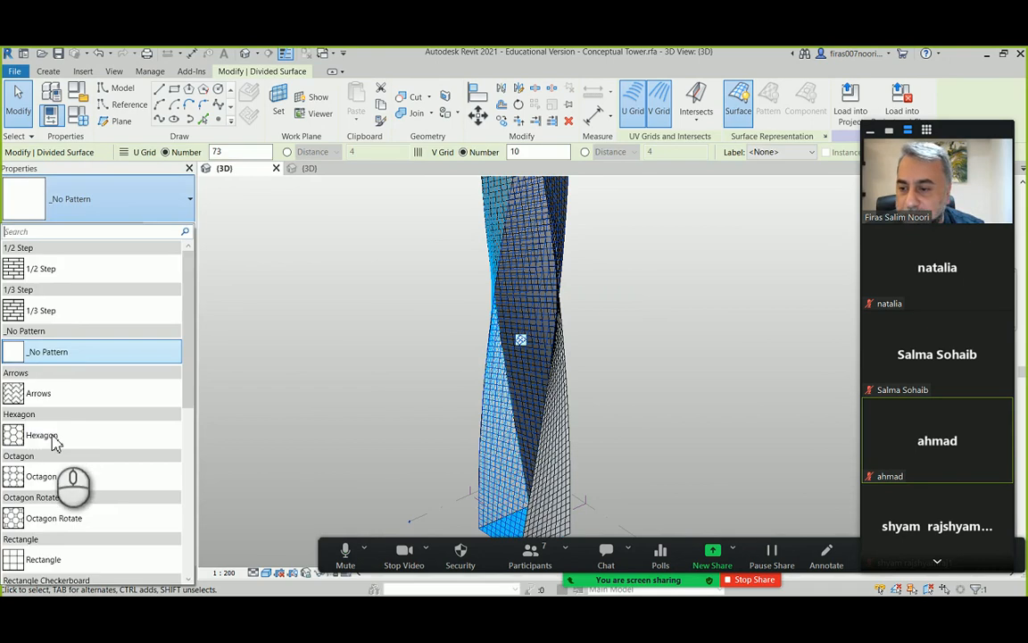
left_click(40, 556)
left_click(464, 300)
Apply the Rectangle pattern to the tower's remaining unpatterned side face and check the faces all around.
middle_click_drag(377, 291, 571, 290, "shift")
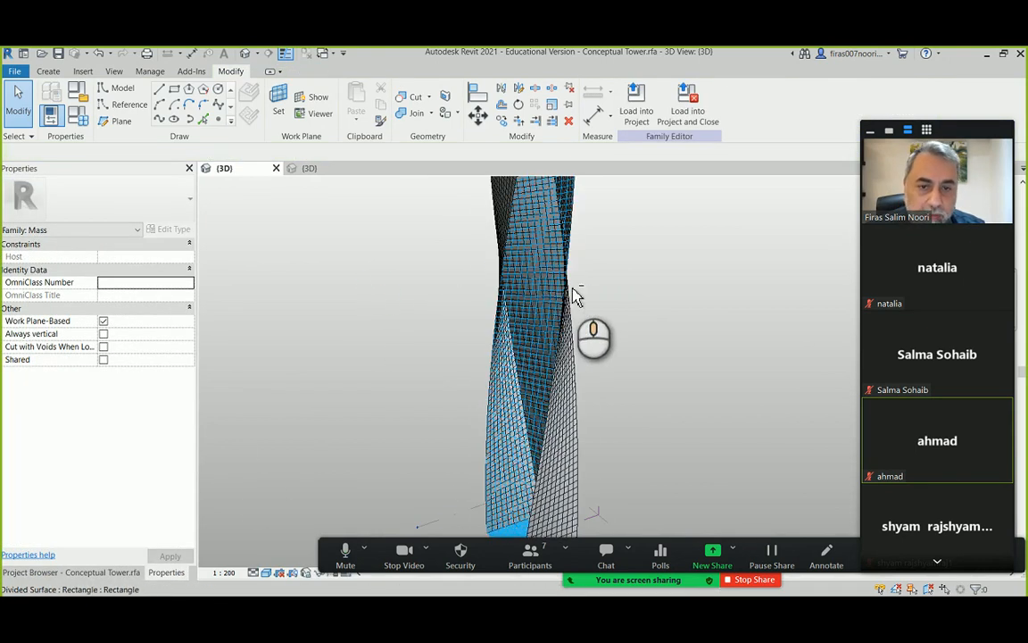
left_click(536, 248)
left_click(101, 202)
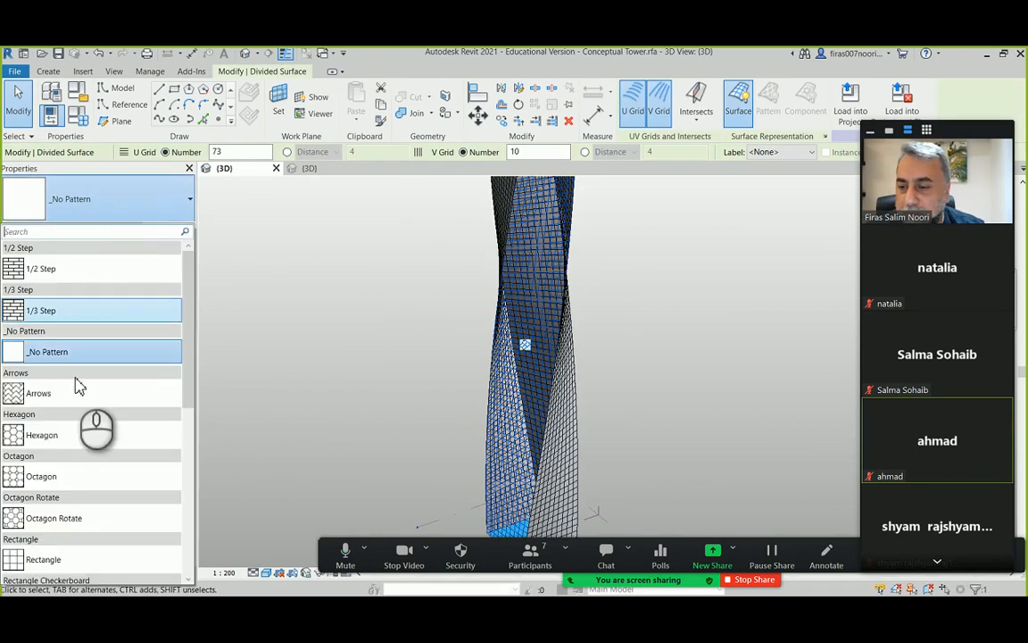
left_click(52, 560)
left_click(340, 302)
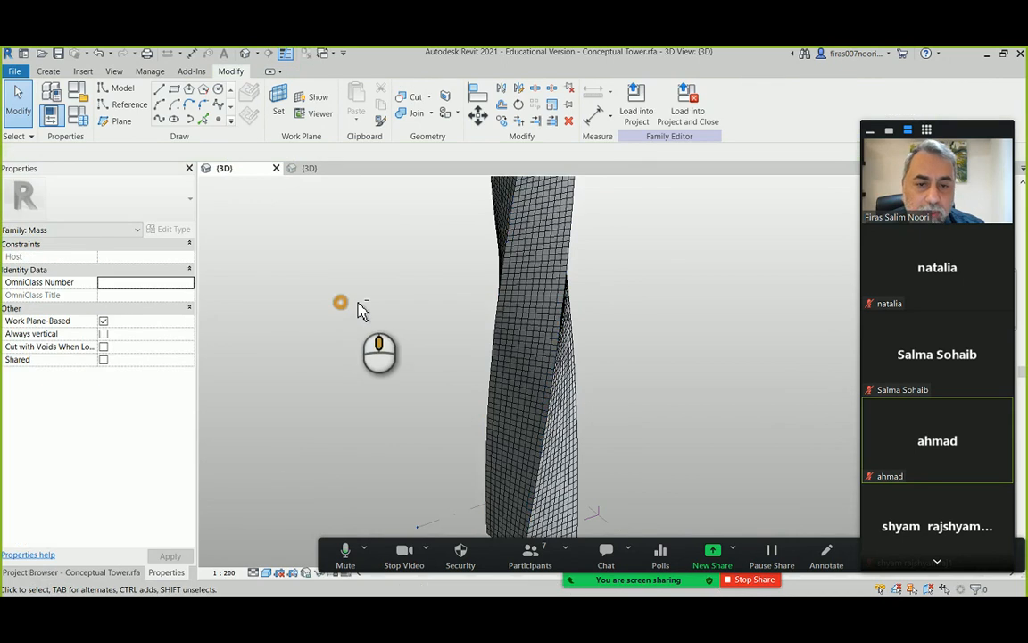
middle_click_drag(359, 308, 489, 319, "shift")
left_click(551, 332)
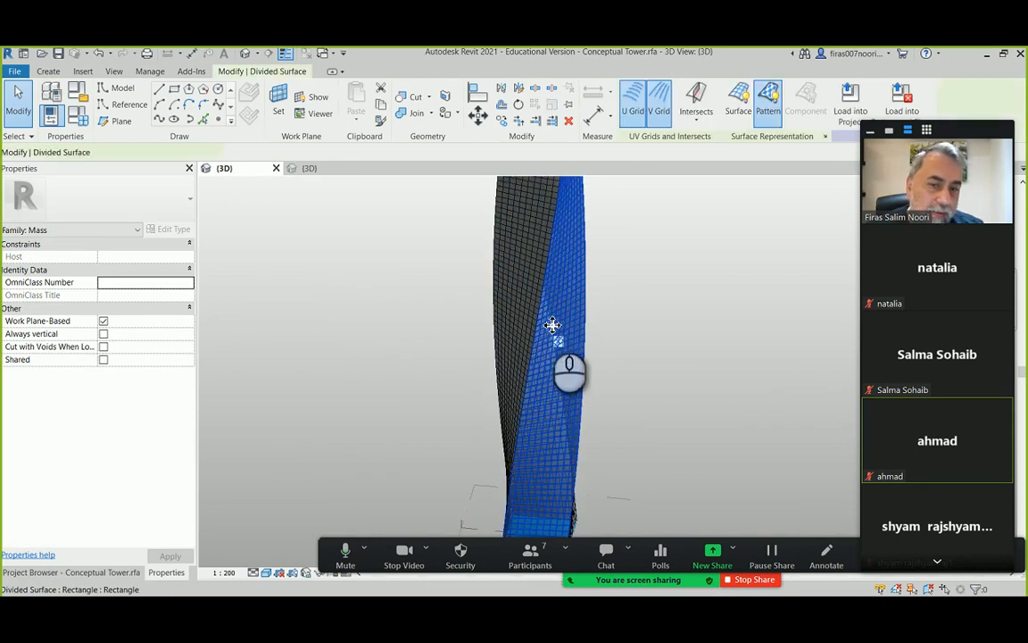
left_click(366, 281)
In the curtain panel family, create a solid extruded form from the four reference lines joining the adaptive points.
left_click(307, 167)
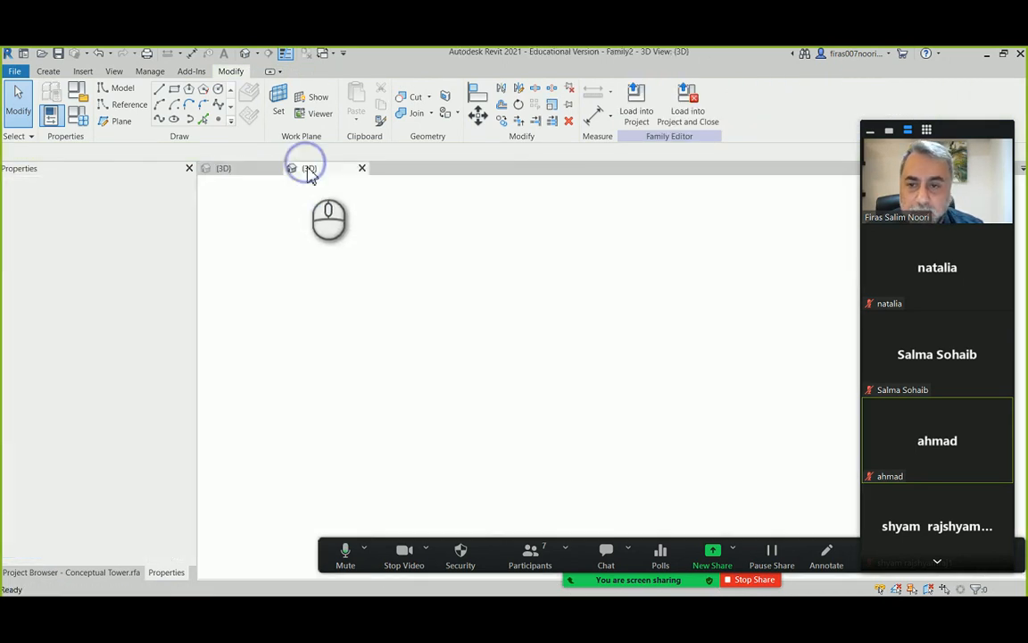
left_click(419, 258)
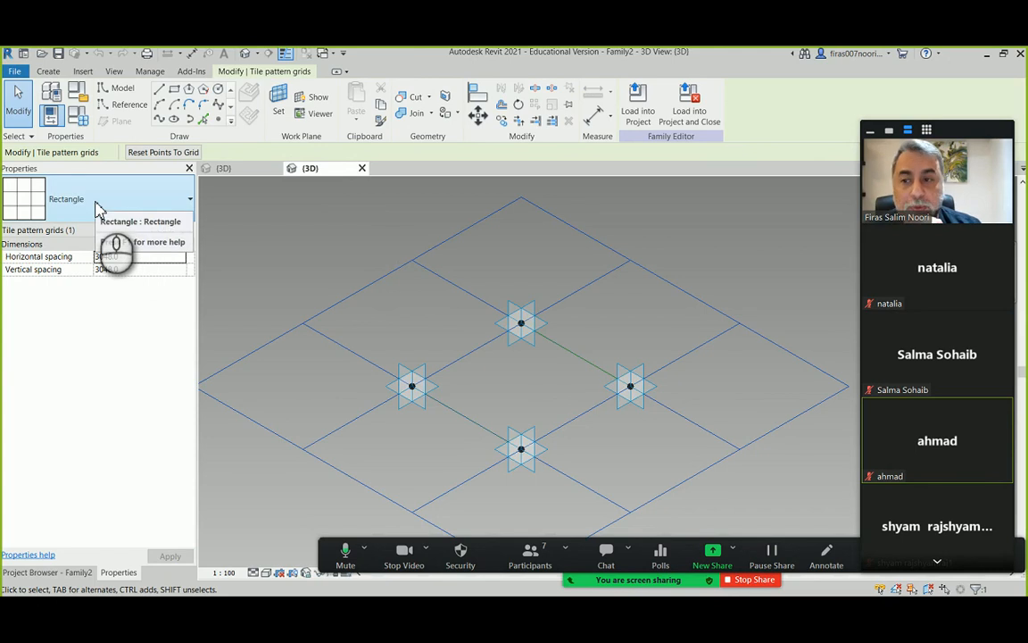
left_click(474, 362)
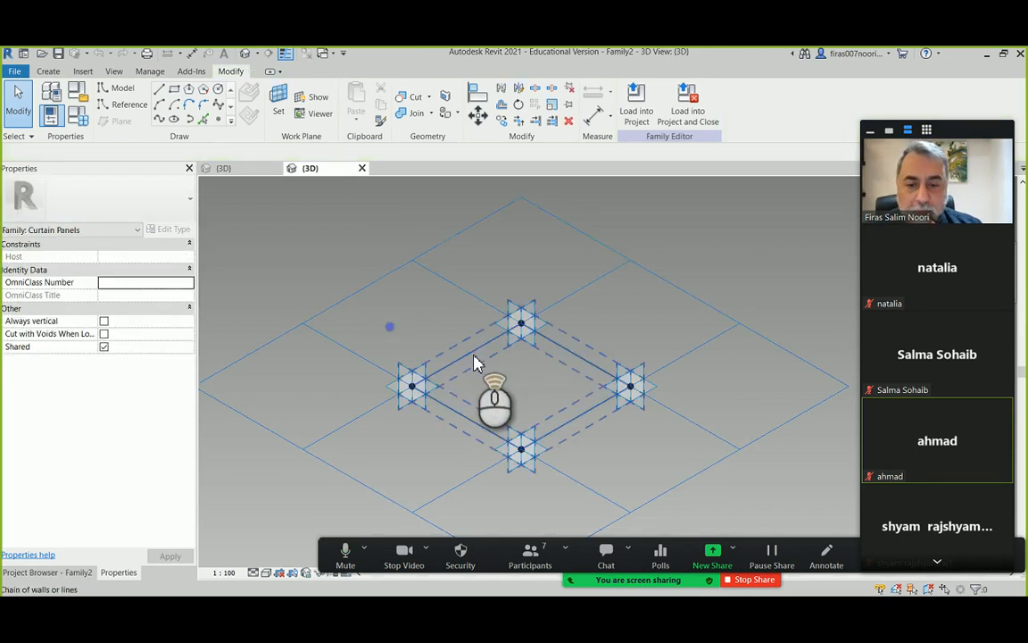
scroll(474, 362, "up", 2)
left_click(467, 357)
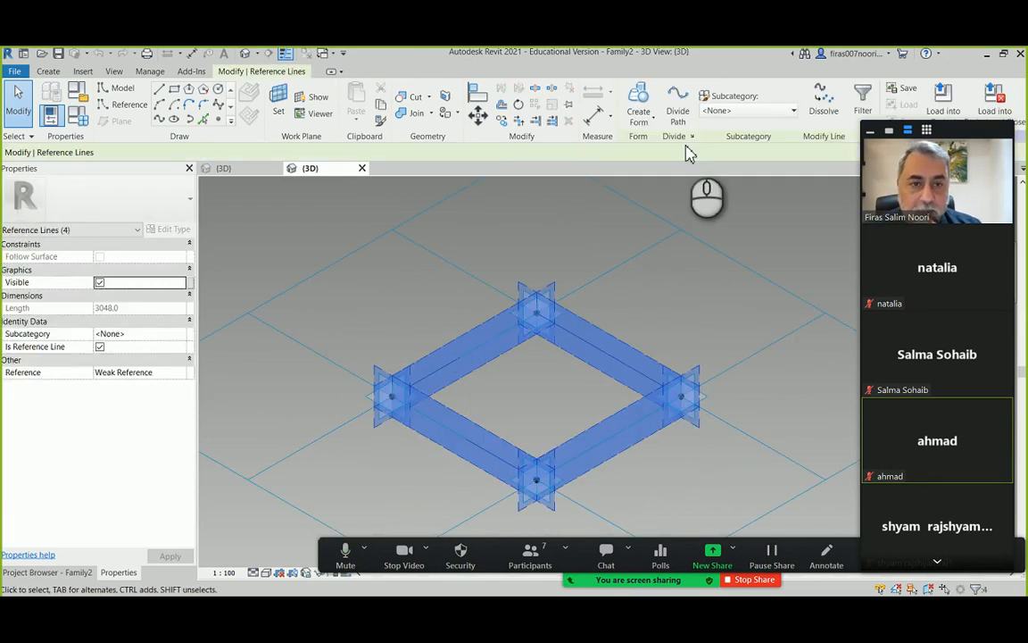
left_click(638, 116)
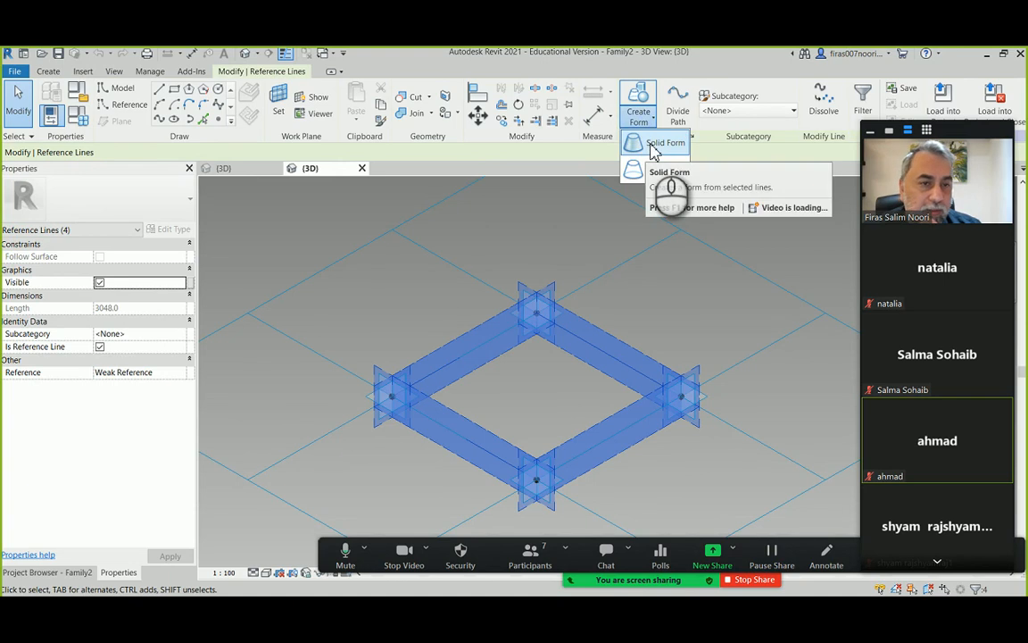
left_click(656, 144)
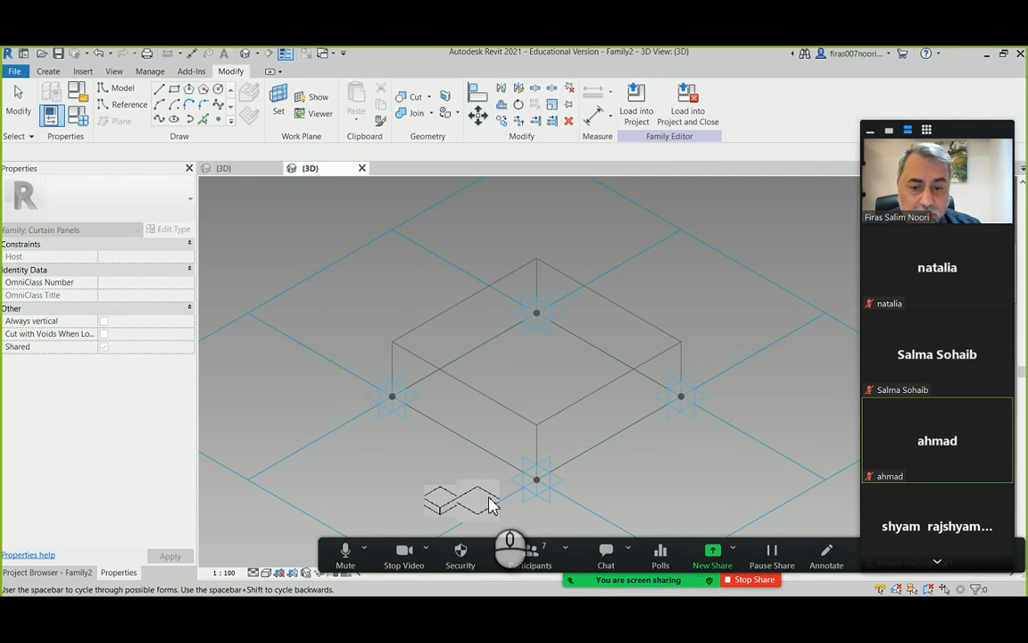
left_click(437, 509)
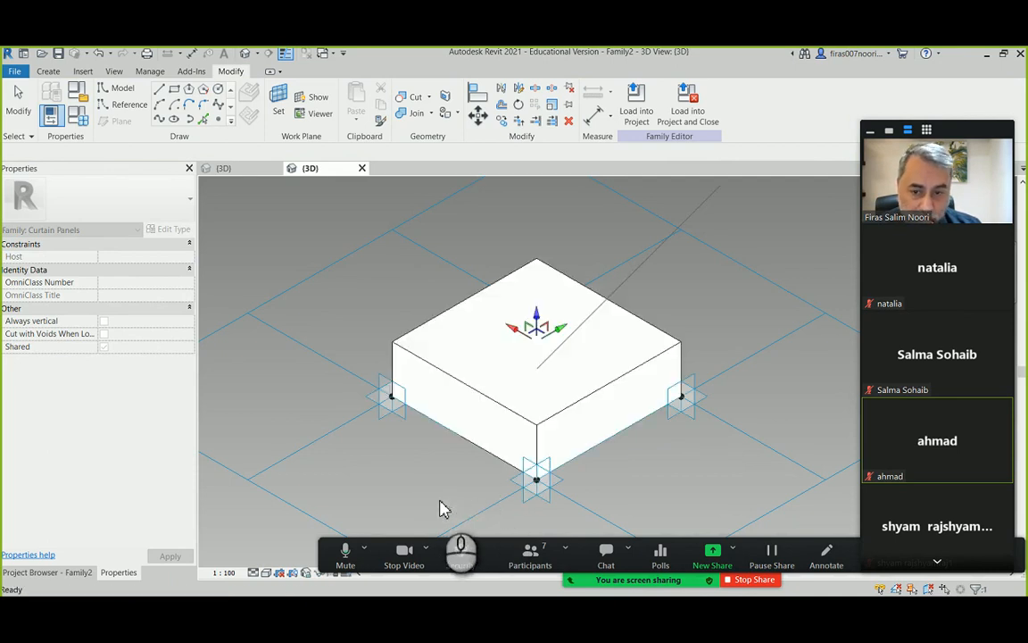
Set the extruded panel's thickness to 10 mm.
scroll(384, 317, "up", 3)
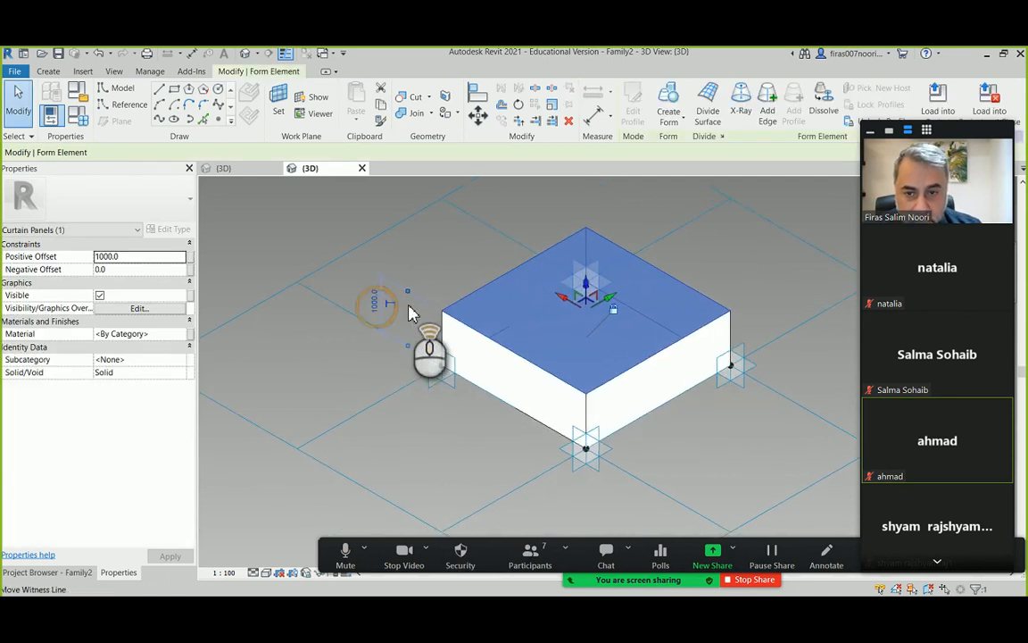
left_click(340, 304)
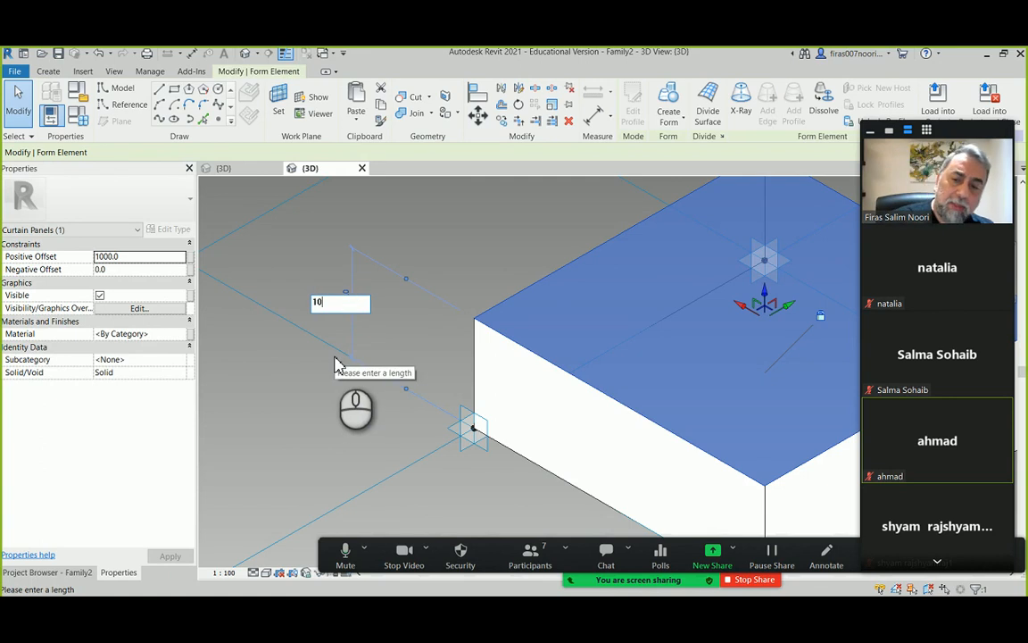
type("10")
key("Return")
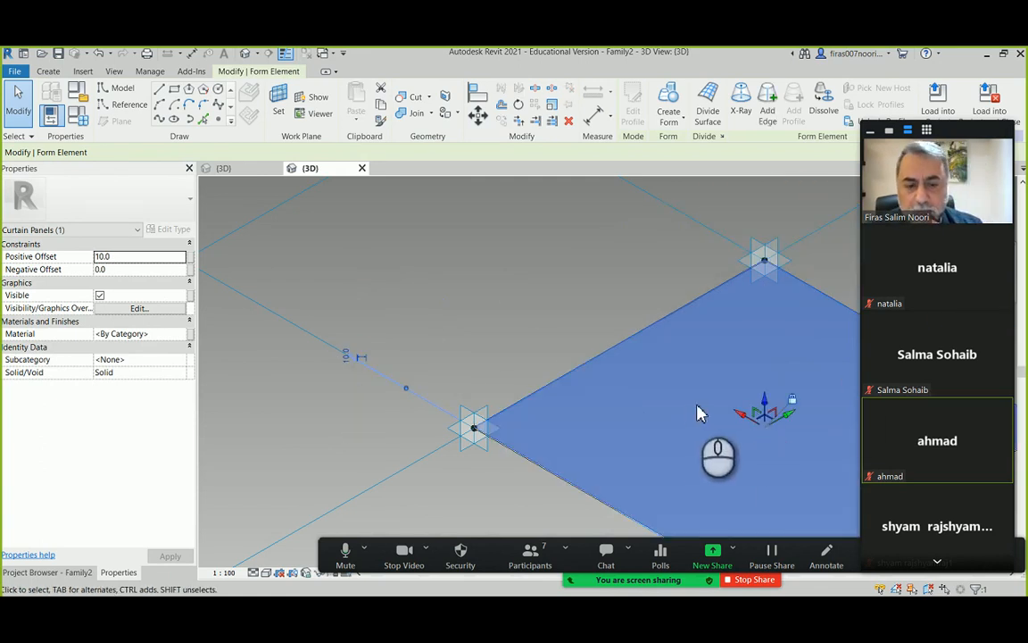
Assign the Glass material to the thin panel form.
middle_click_drag(699, 412, 567, 342)
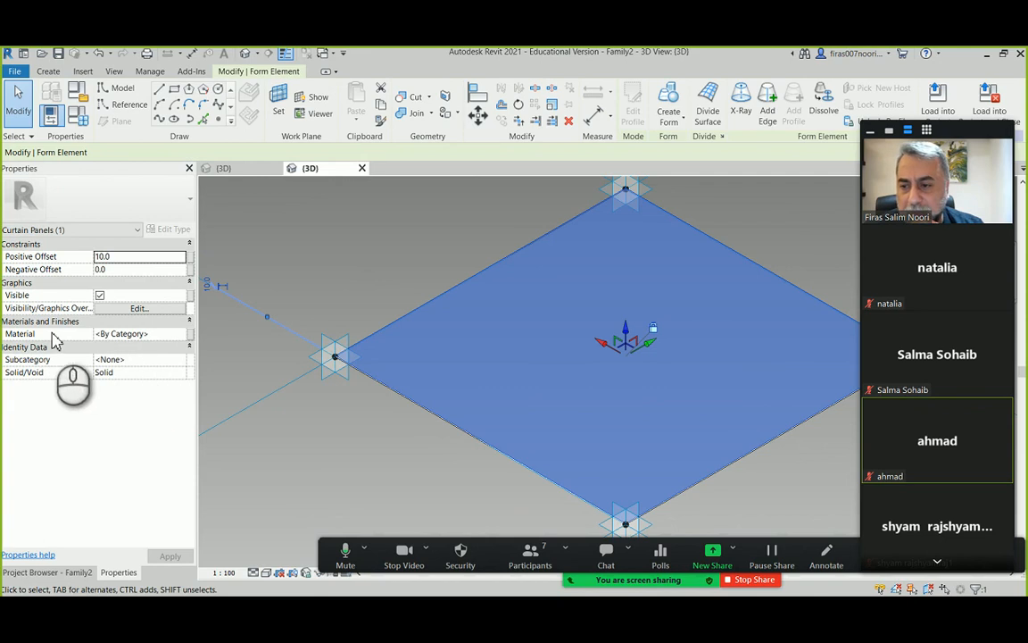
left_click(181, 335)
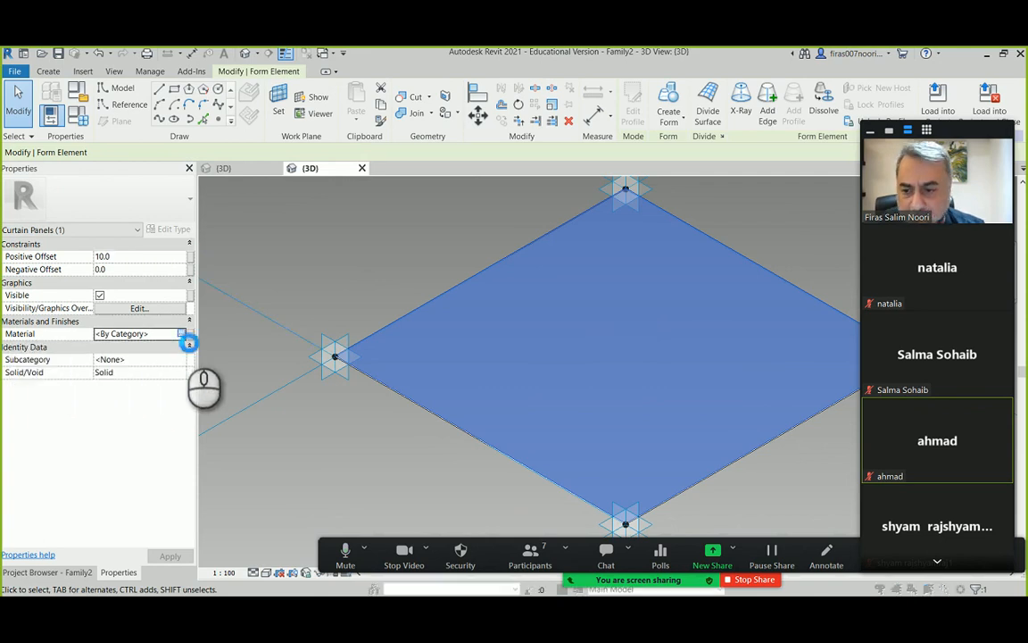
left_click(185, 336)
double_click(101, 418)
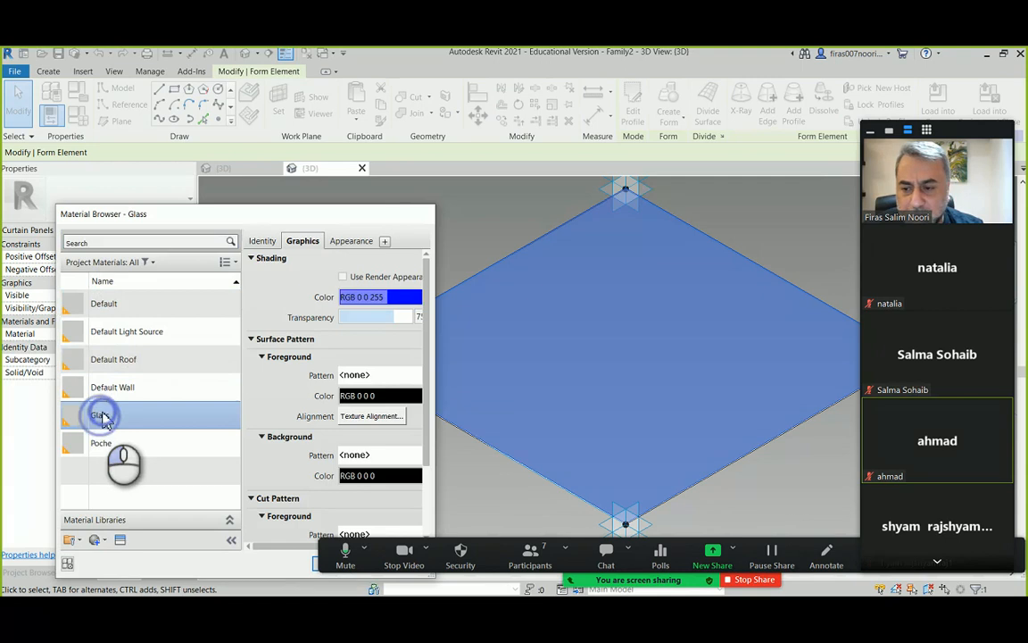
left_click(357, 234)
scroll(464, 268, "down", 2)
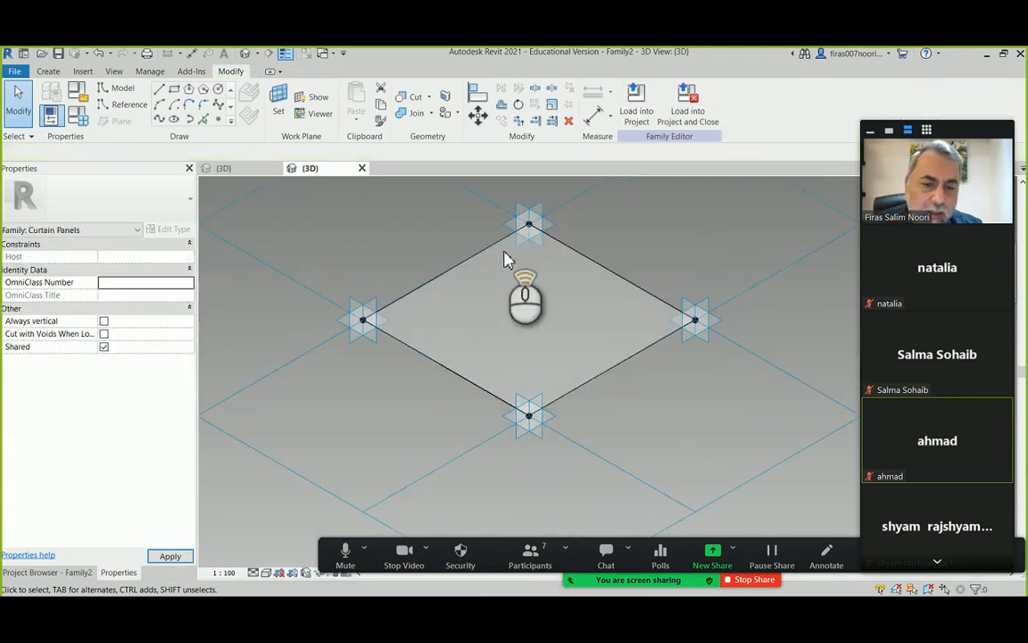
scroll(567, 245, "up", 1)
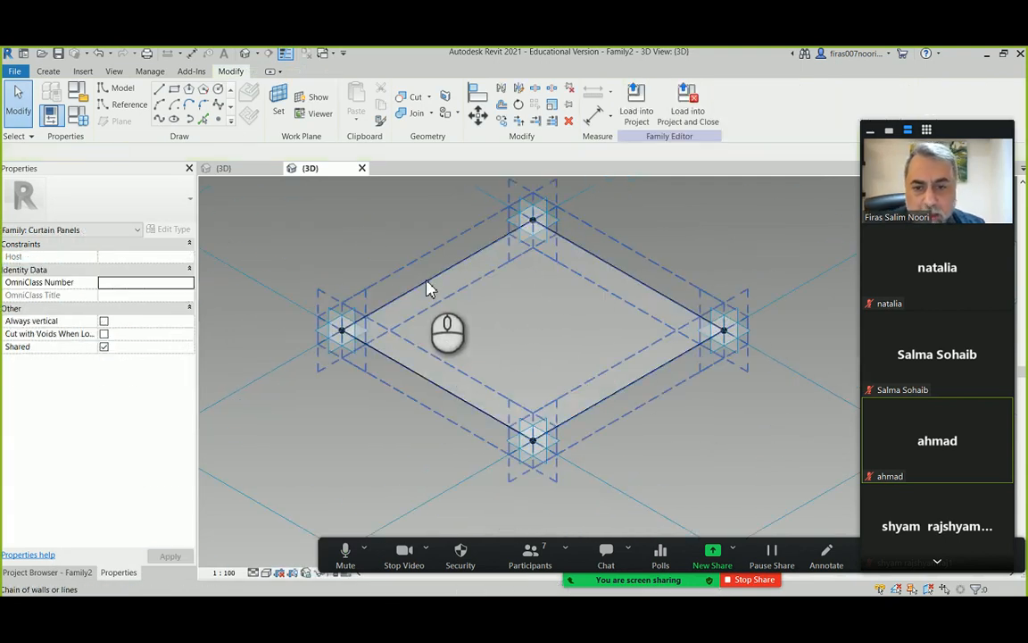
key("Tab")
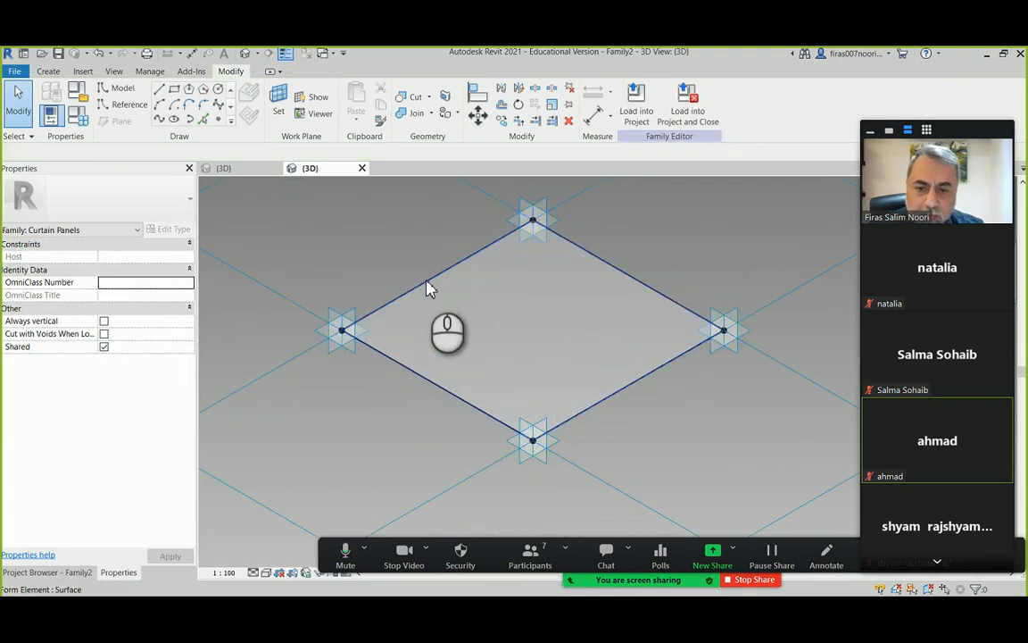
key("Tab")
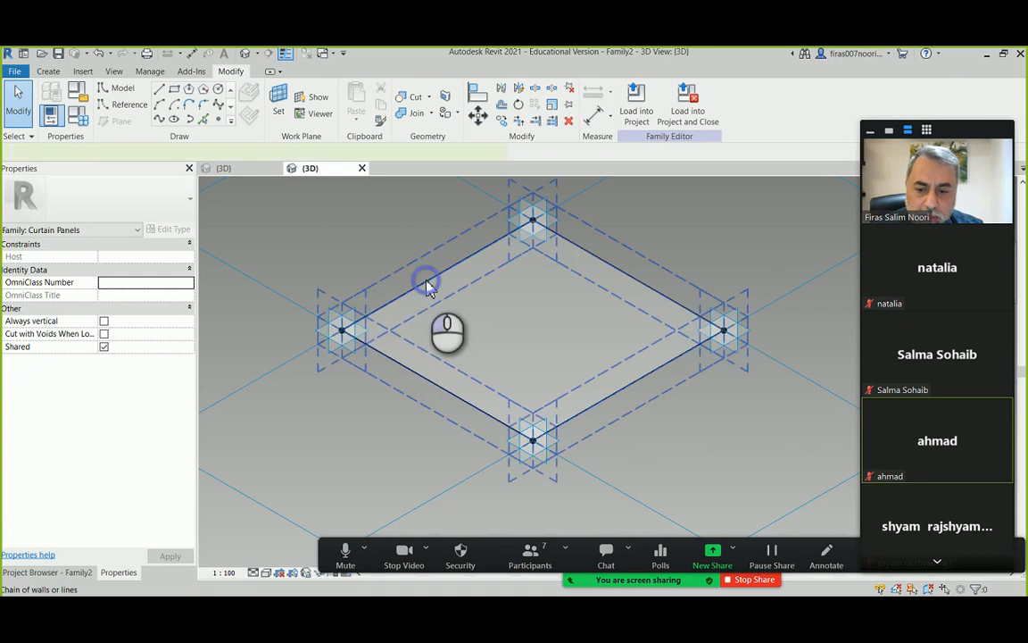
left_click(427, 286)
left_click(346, 369)
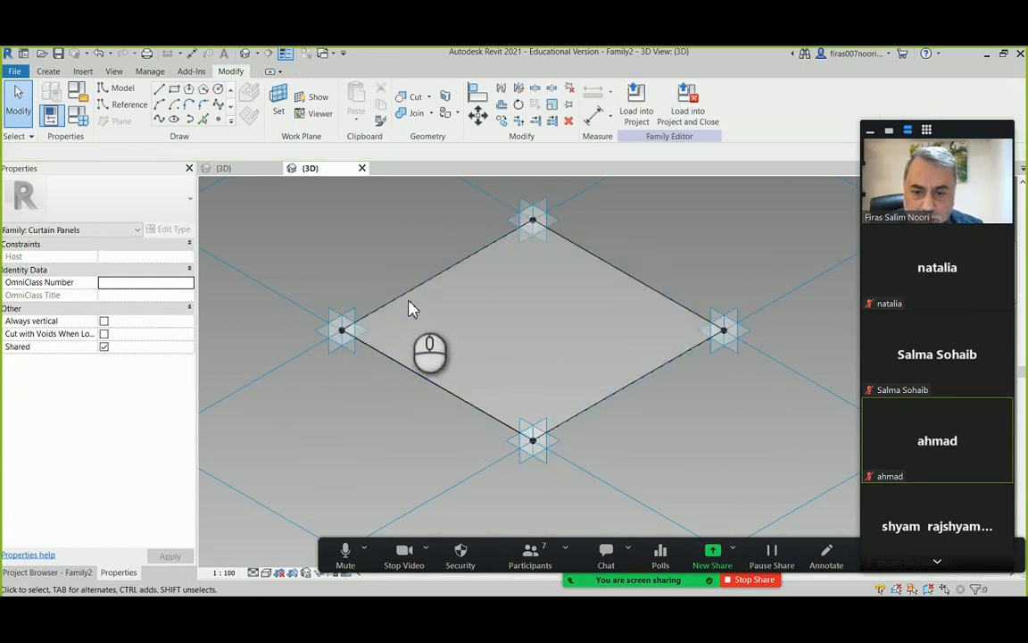
key("Tab")
left_click(408, 305)
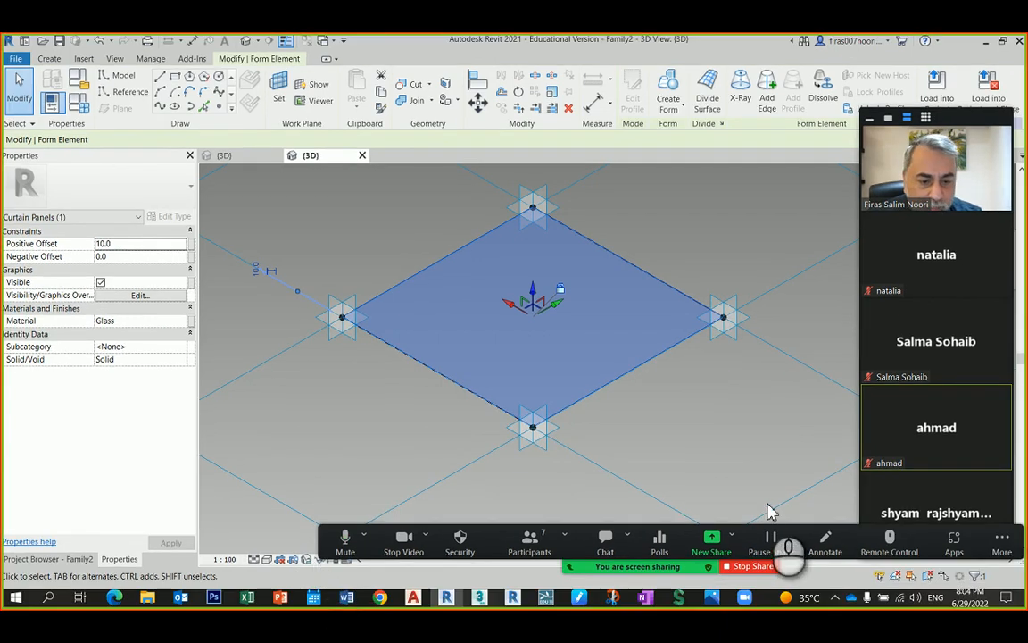
left_click_drag(658, 569, 653, 551)
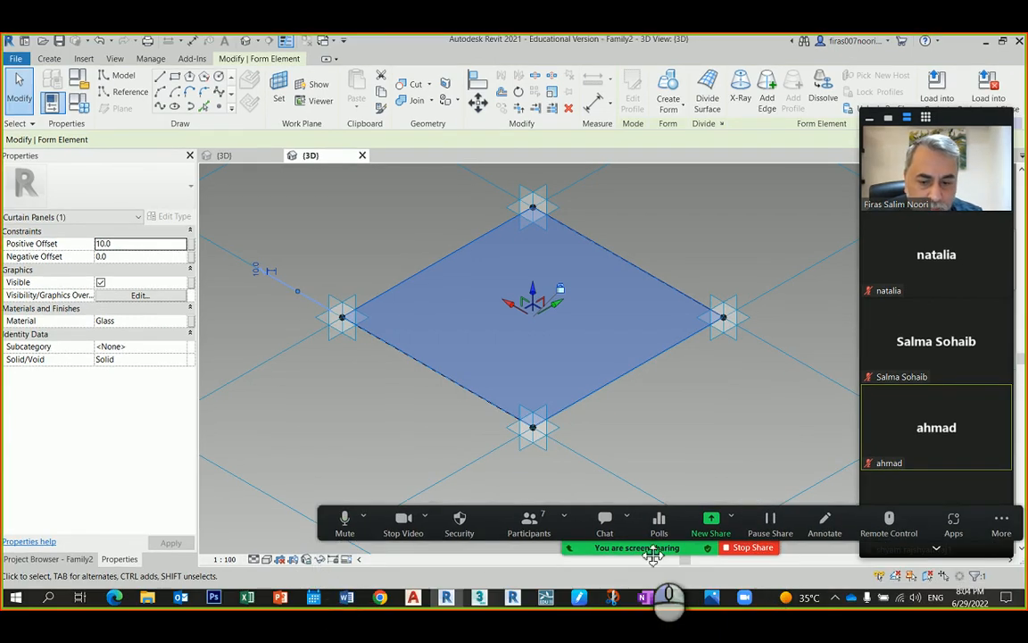
left_click(319, 560)
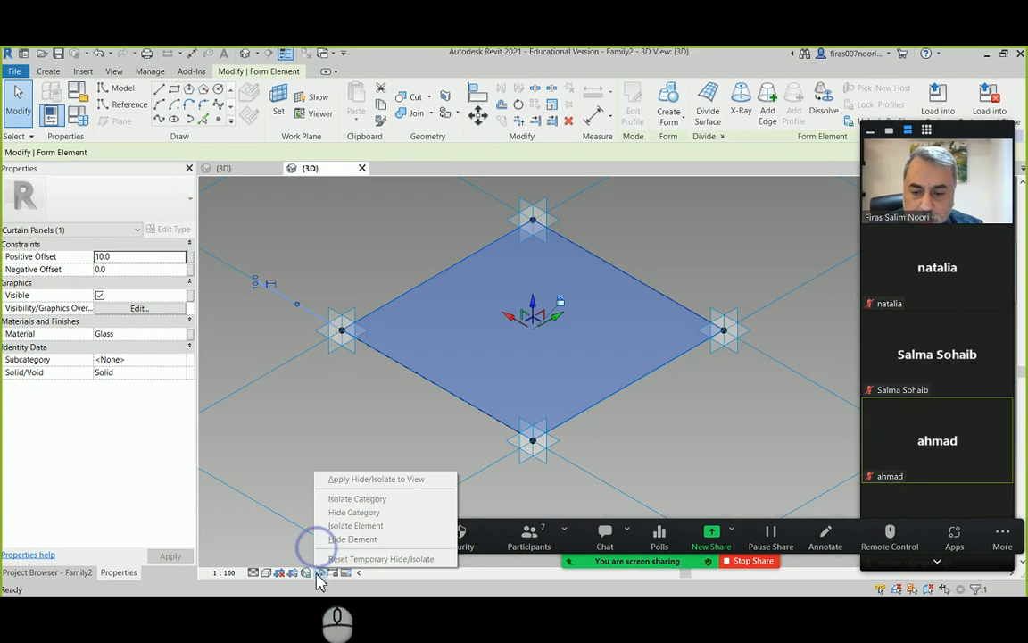
left_click(342, 420)
Select the whole panel cell, filter the selection to Curtain Panels only, and temporarily hide the glass panel element.
scroll(373, 259, "down", 2)
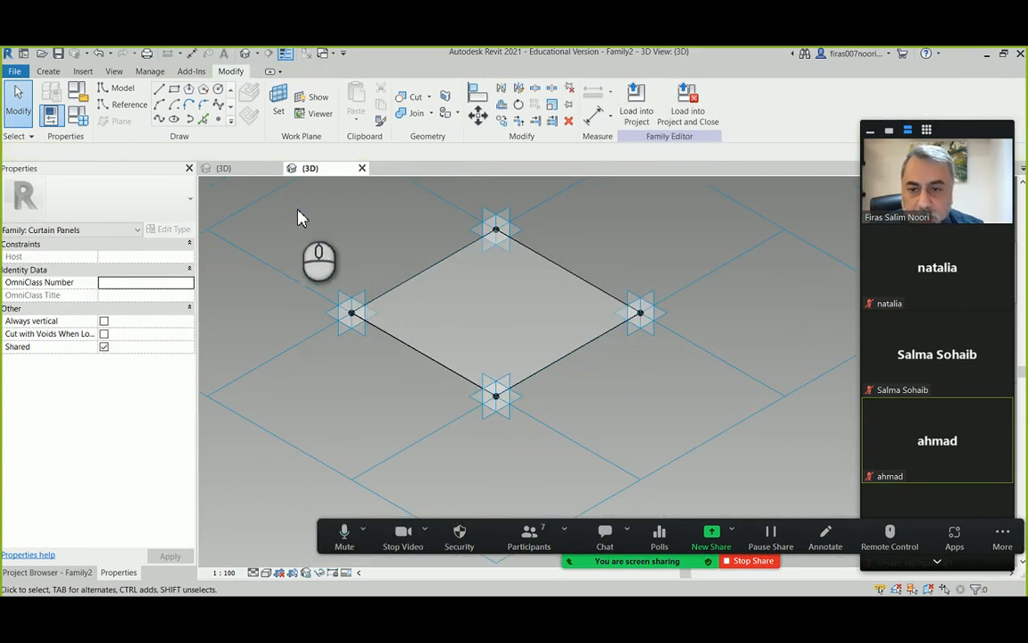
left_click_drag(289, 206, 763, 439)
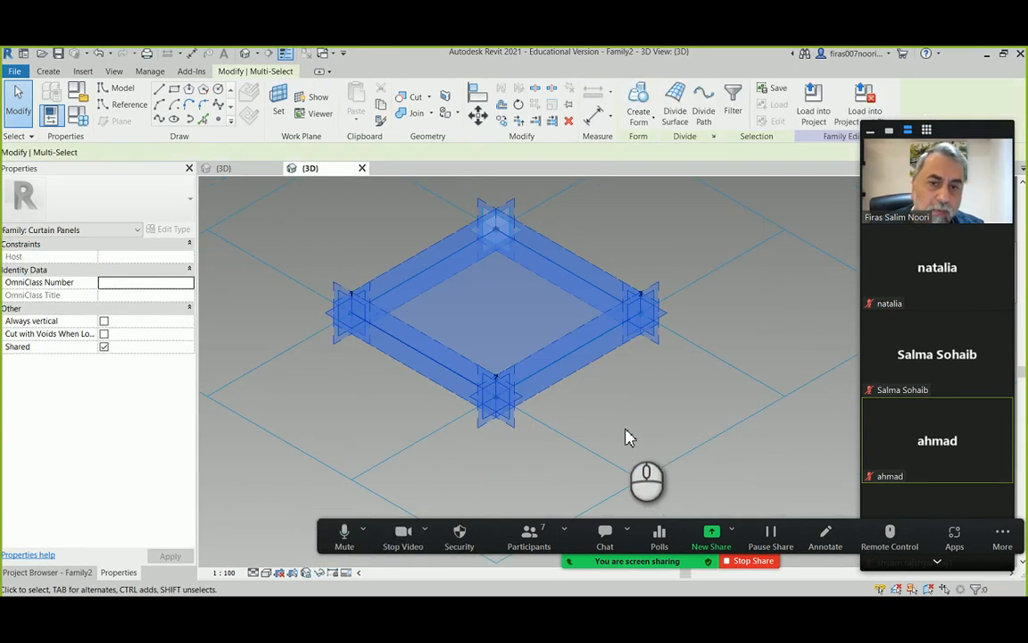
left_click(733, 98)
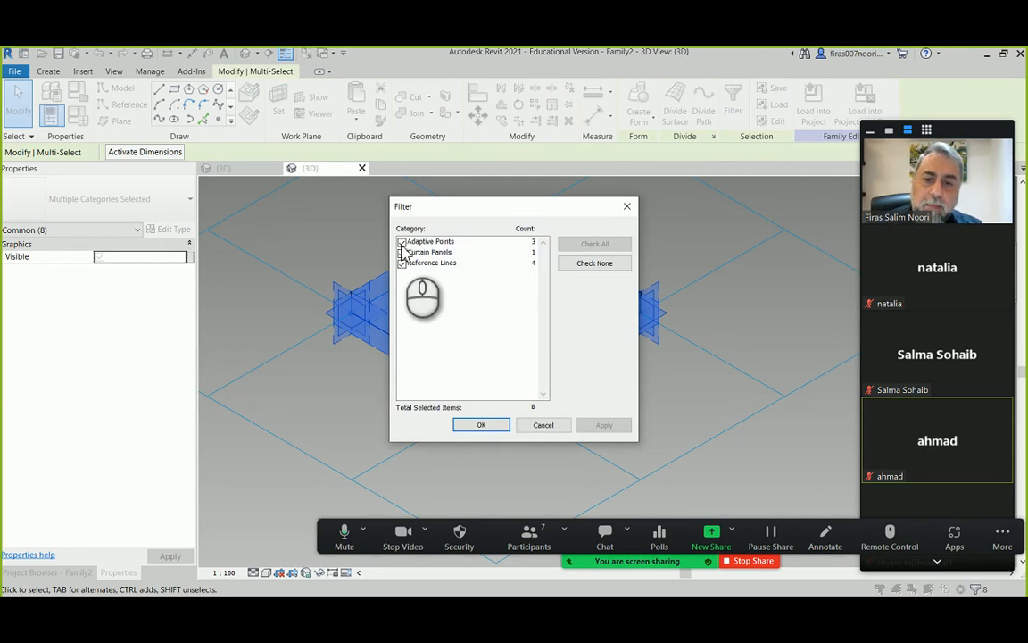
left_click(402, 242)
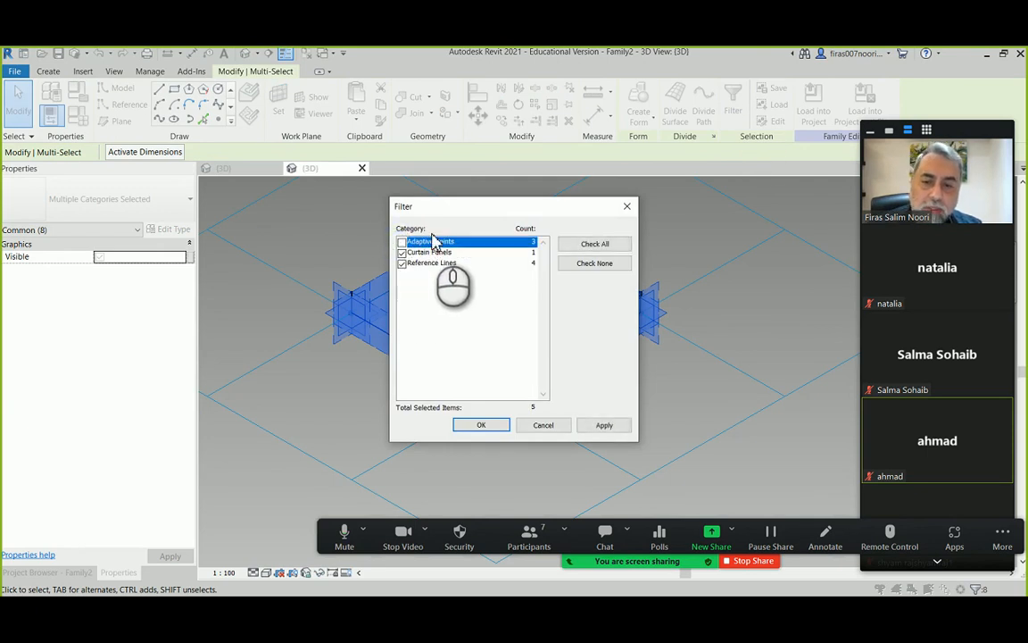
left_click(403, 264)
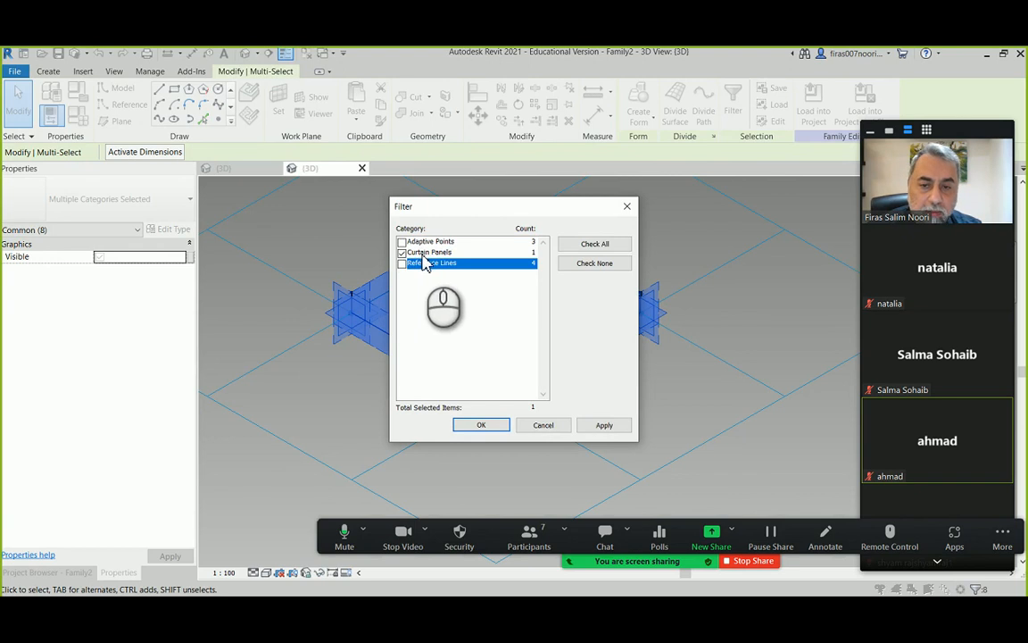
left_click(482, 426)
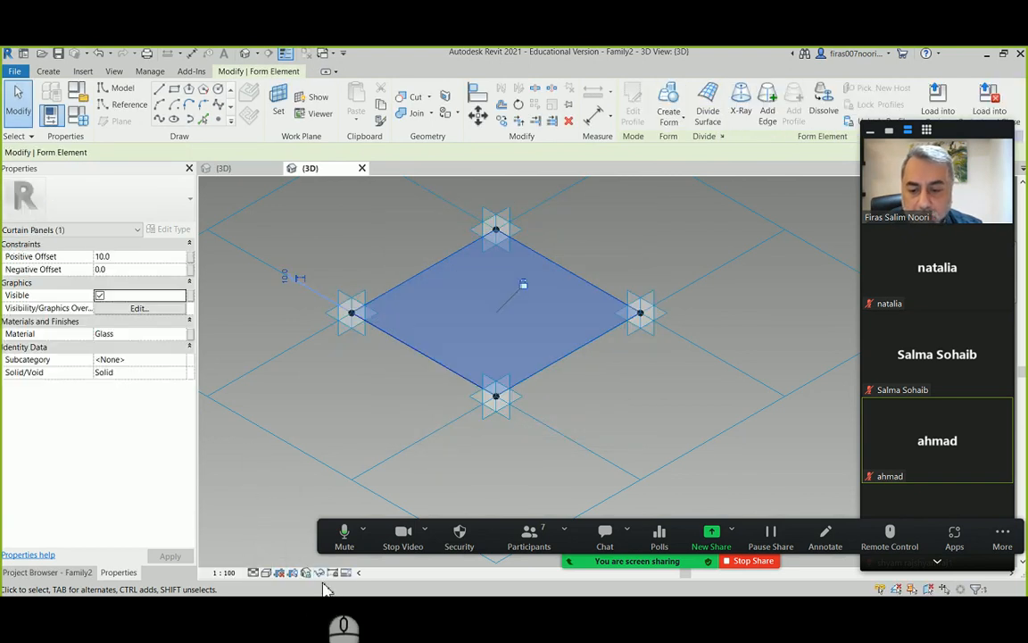
left_click(320, 574)
left_click(332, 536)
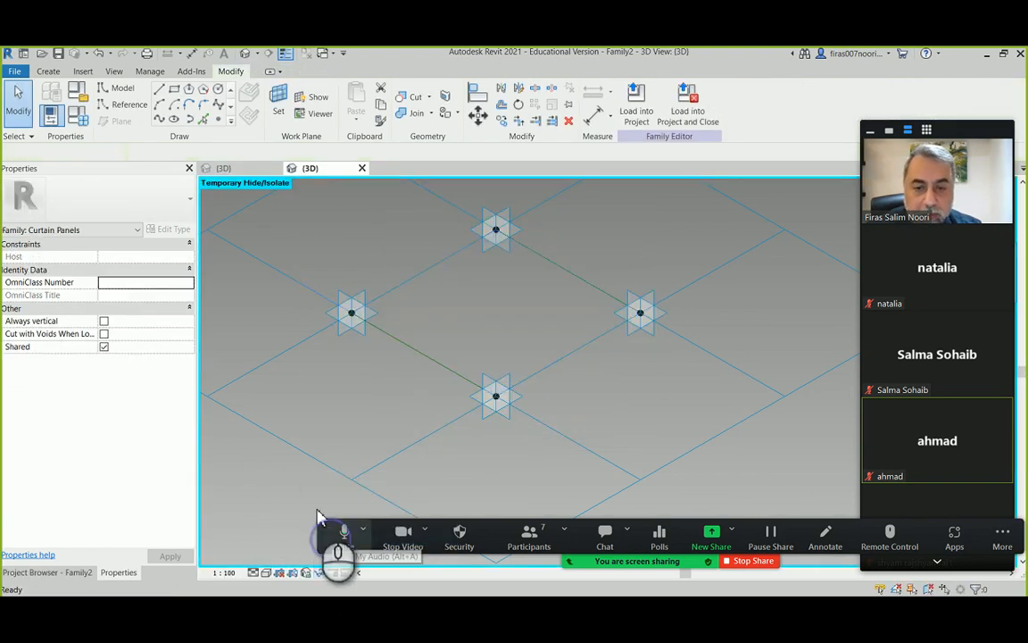
Place a reference point on the reference line between the two adaptive points, a little under halfway along, and leave the point tool.
scroll(397, 328, "up", 3)
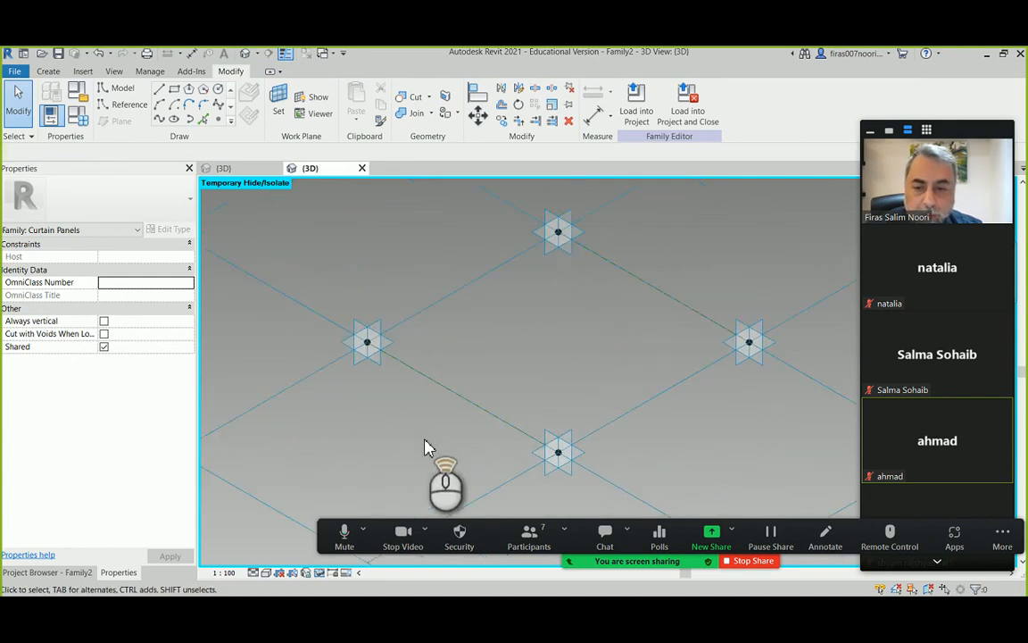
scroll(424, 446, "up", 1)
middle_click_drag(577, 322, 505, 349)
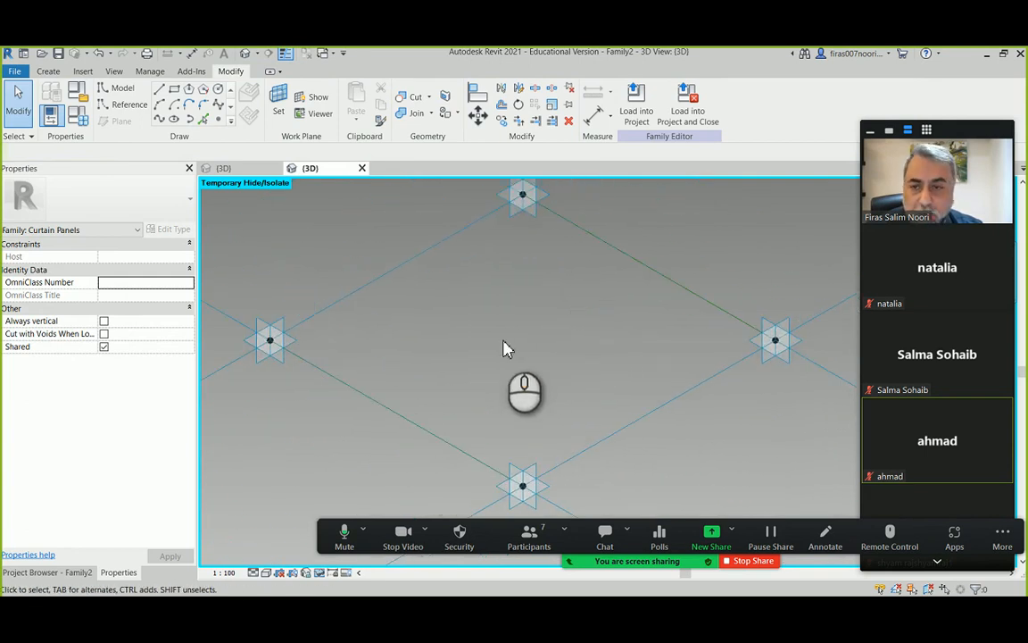
left_click(219, 122)
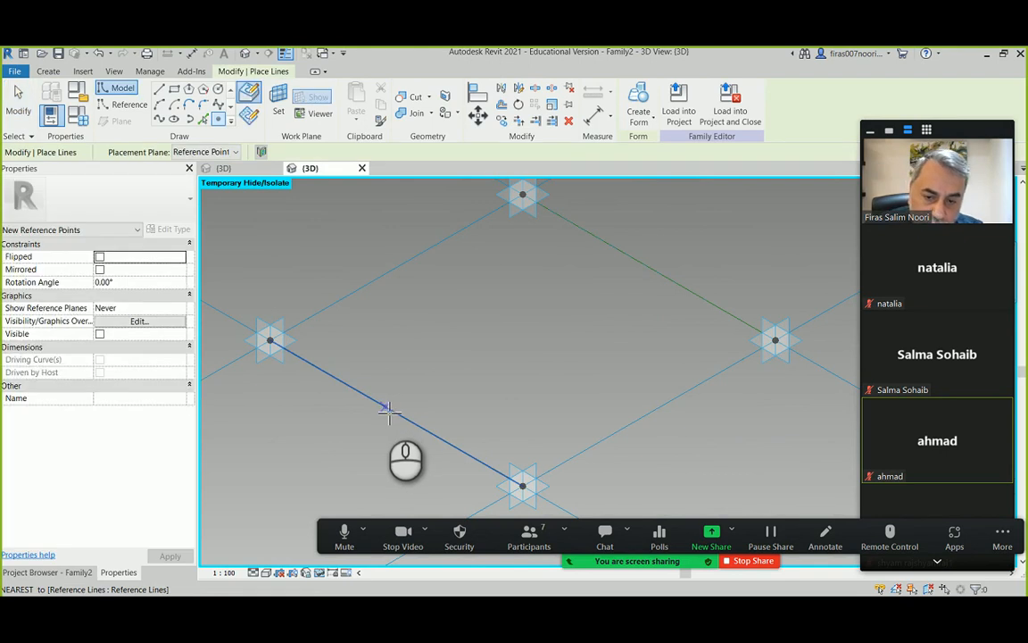
left_click(387, 409)
right_click(424, 368)
left_click(428, 371)
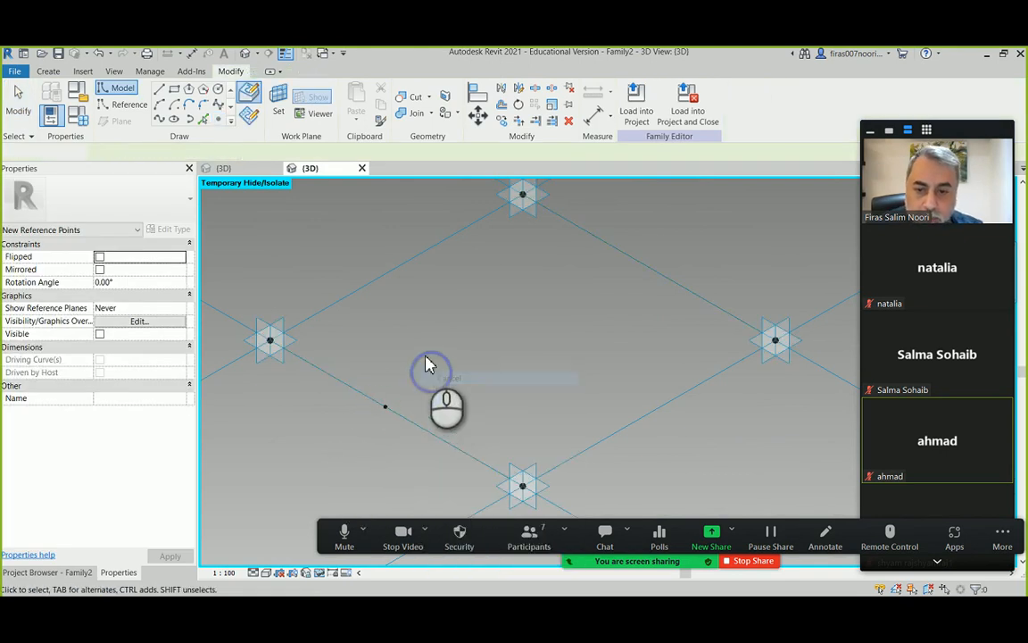
right_click(427, 355)
left_click(434, 363)
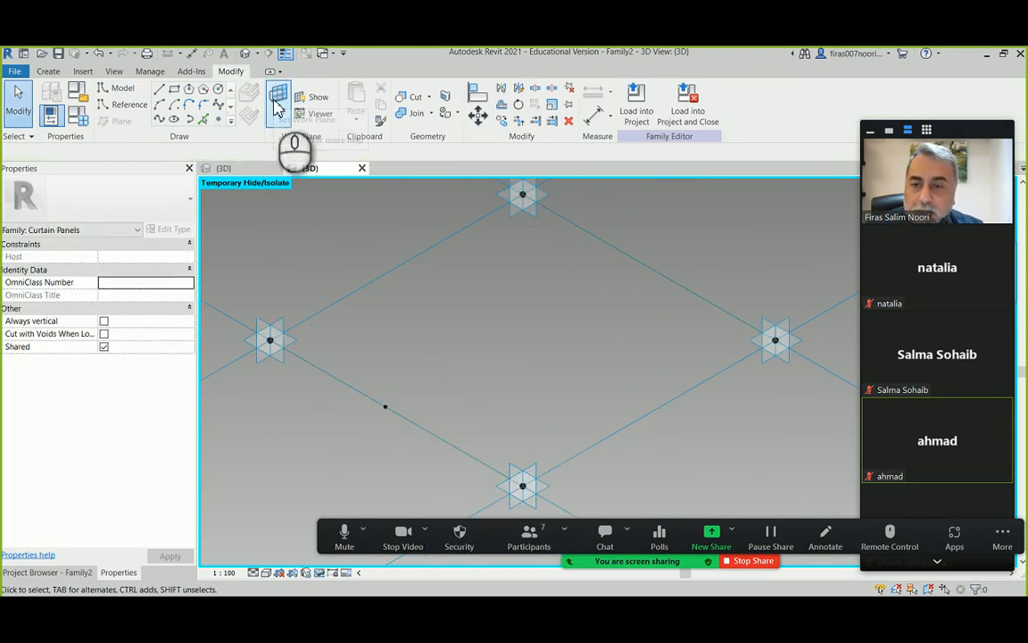
Show the work plane and set it to the reference point's plane perpendicular to the reference line.
left_click(316, 101)
scroll(468, 298, "down", 4)
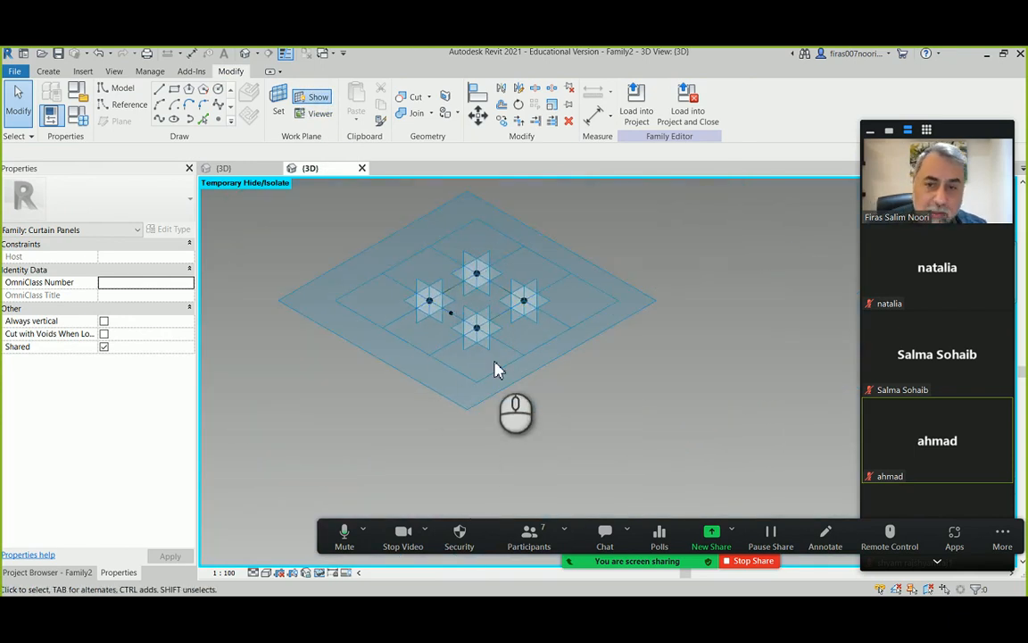
left_click(282, 110)
scroll(471, 297, "up", 5)
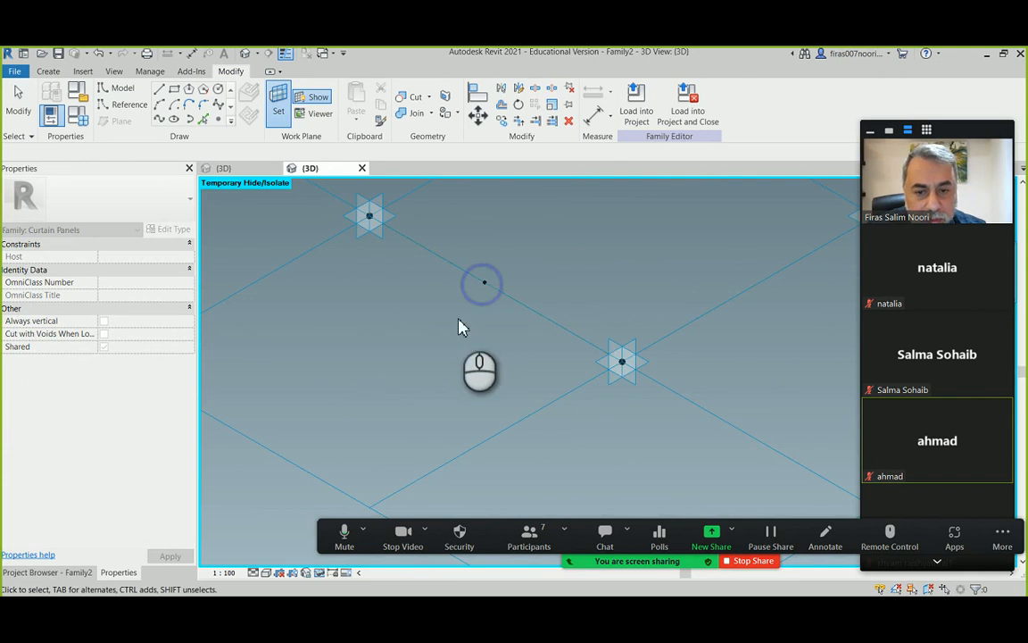
left_click(442, 348)
scroll(453, 344, "down", 4)
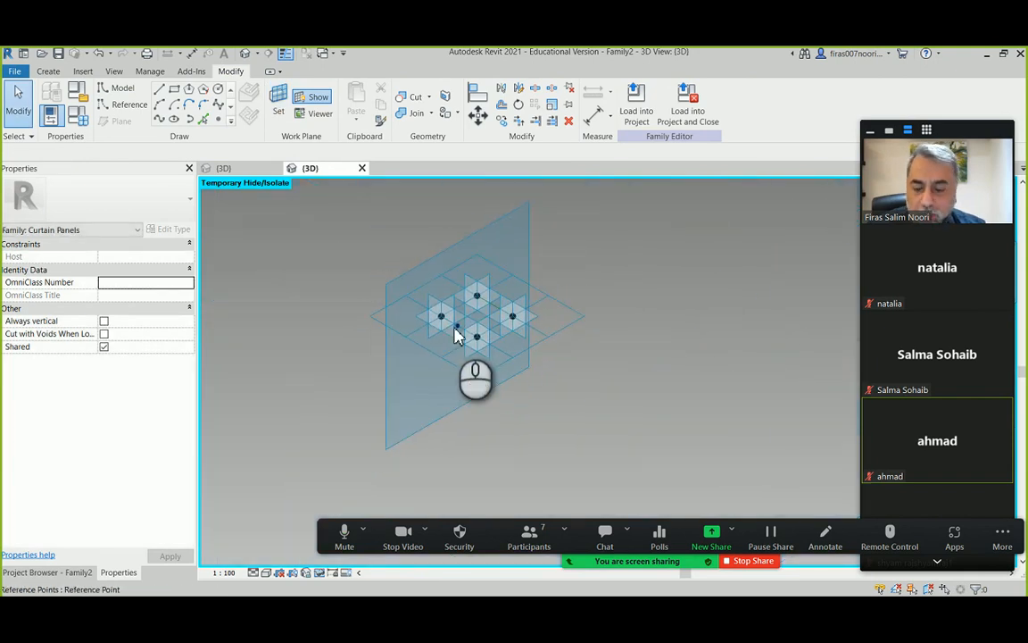
middle_click_drag(441, 335, 462, 322, "shift")
scroll(458, 330, "up", 3)
scroll(460, 329, "up", 5)
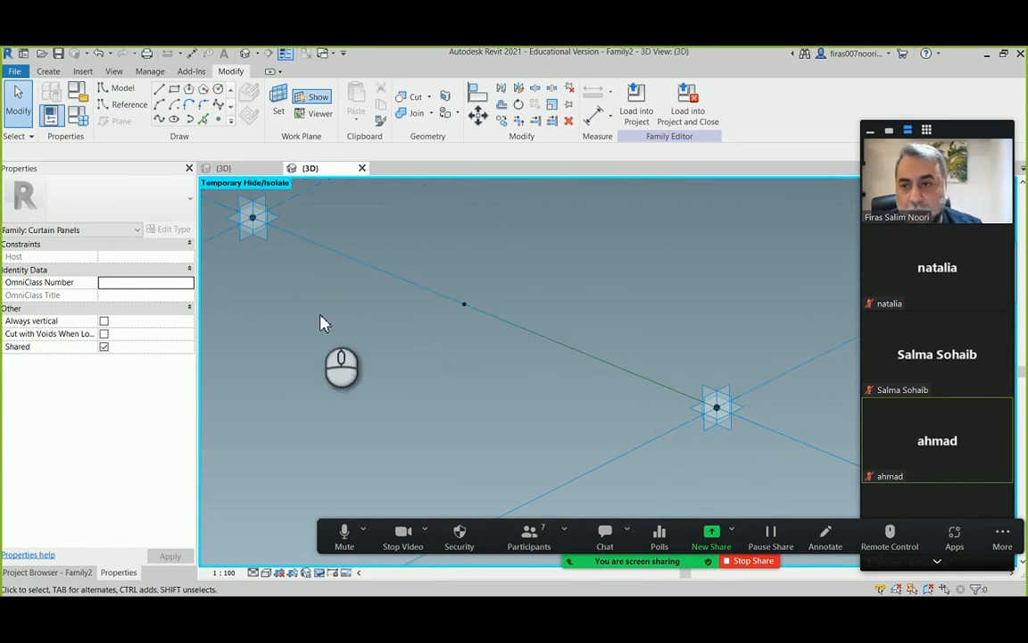
Draw a four-sided model-line polygon centred on the reference point, with sides about 80 mm long, and hide the work plane display.
left_click(204, 92)
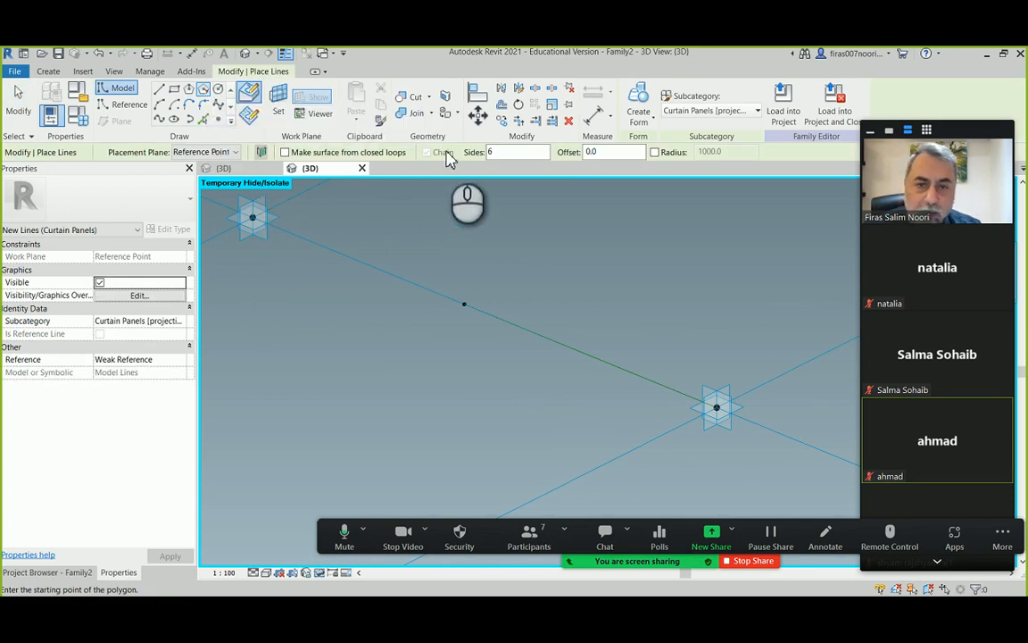
double_click(510, 152)
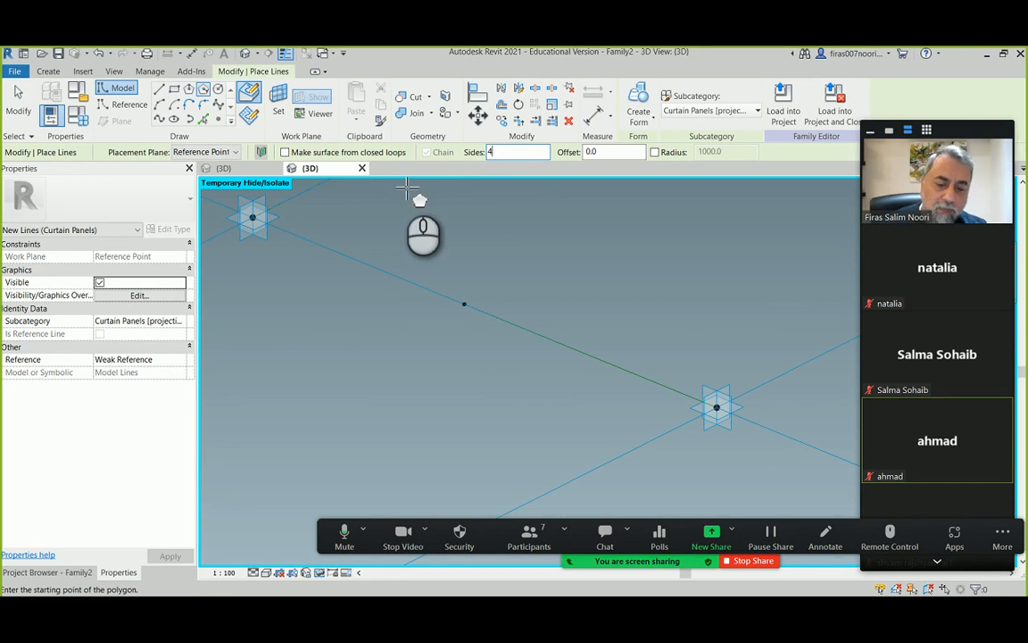
scroll(471, 295, "down", 3)
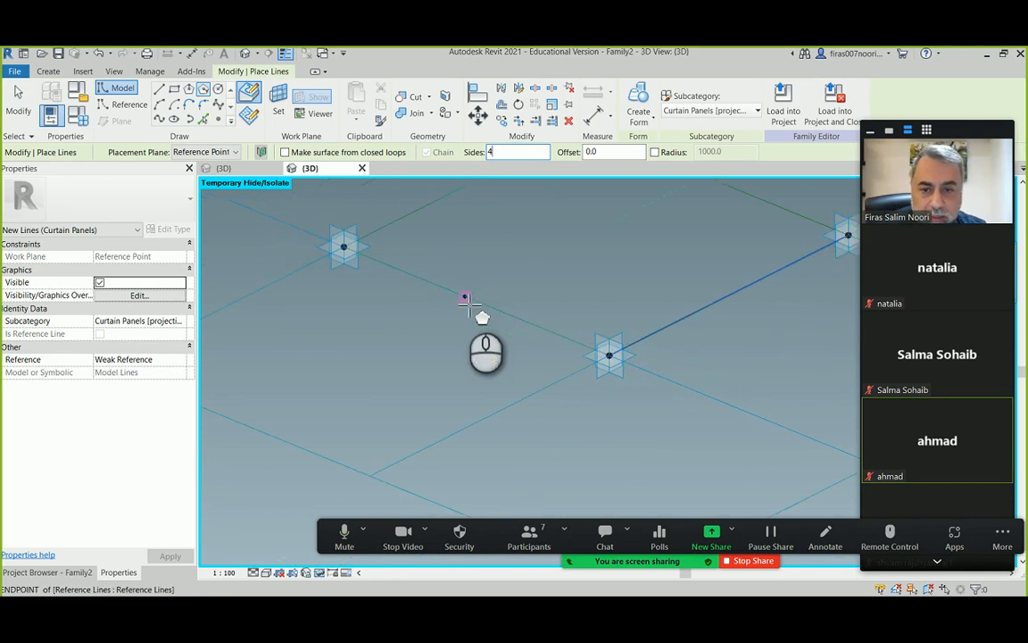
left_click(465, 299)
left_click(485, 287)
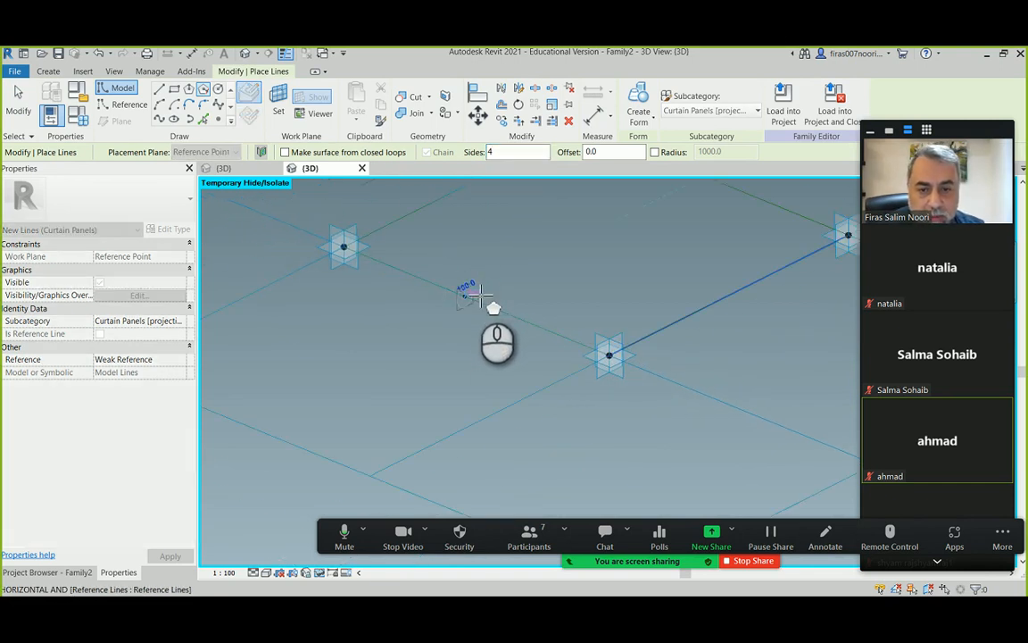
scroll(474, 295, "up", 4)
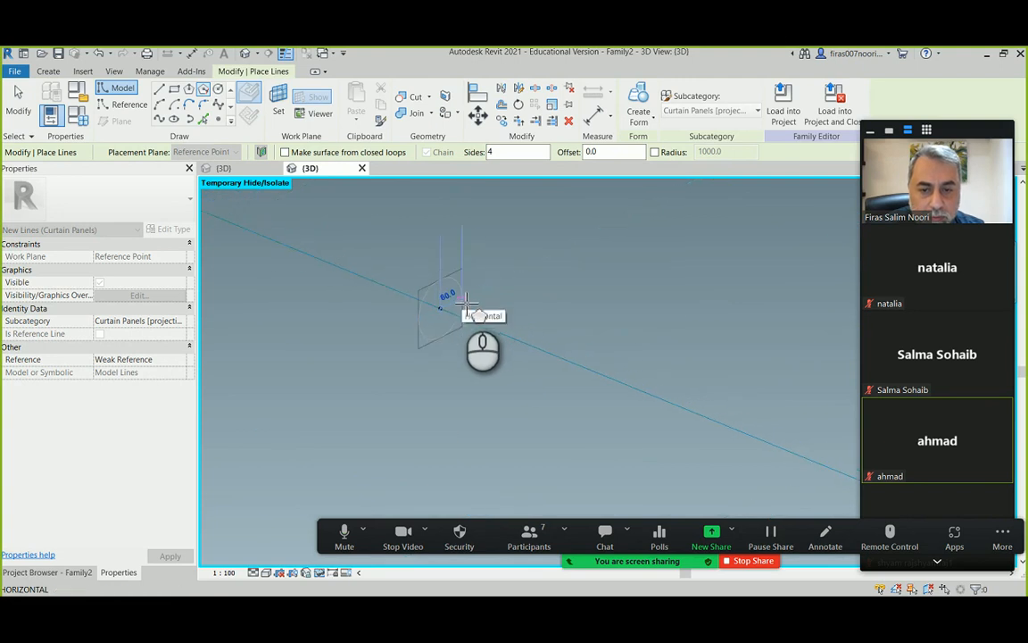
left_click(461, 304)
scroll(484, 335, "down", 5)
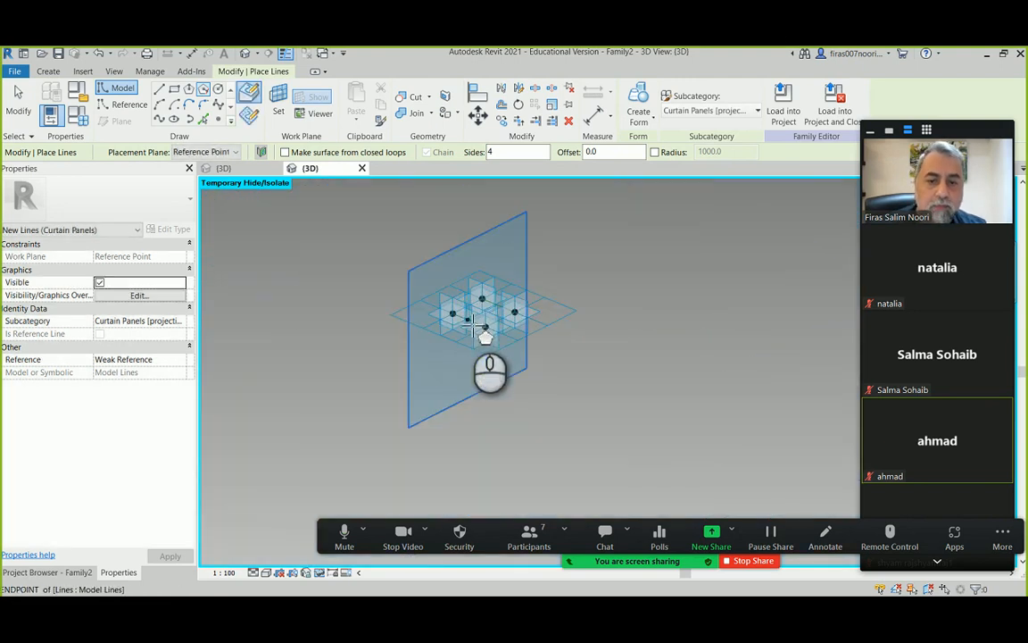
left_click(278, 105)
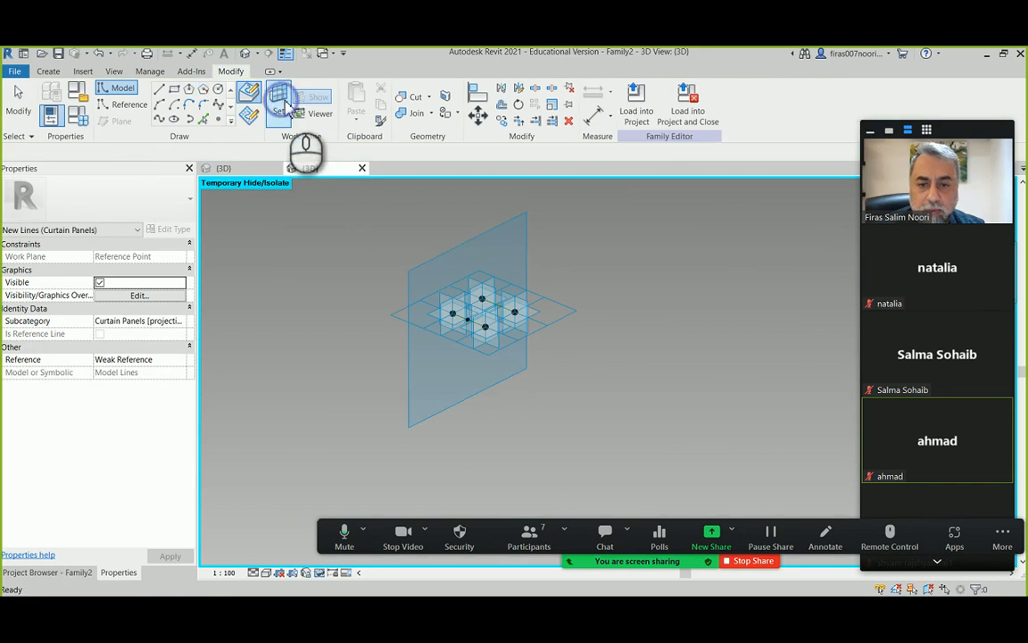
key("Escape")
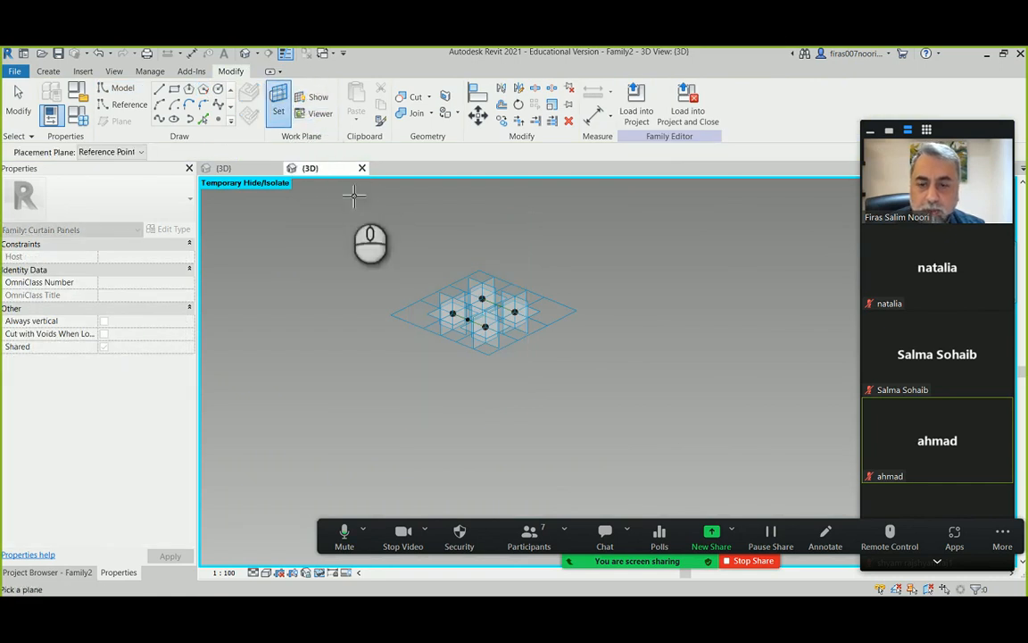
Create a solid frame form by sweeping the square profile along the chain of four reference lines between the adaptive points.
scroll(470, 356, "up", 5)
scroll(533, 338, "up", 6)
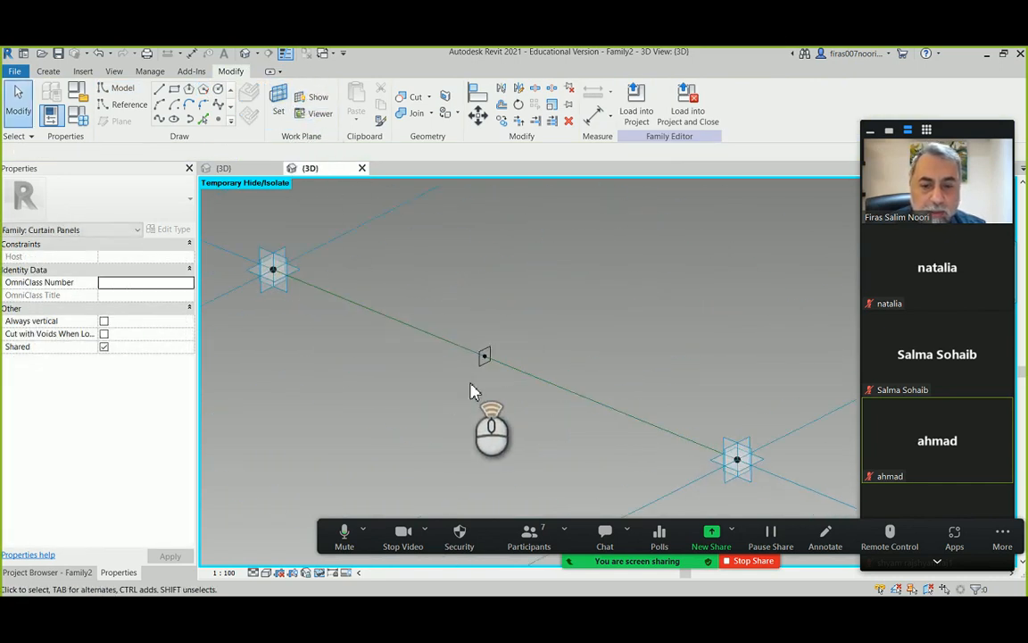
left_click(494, 349)
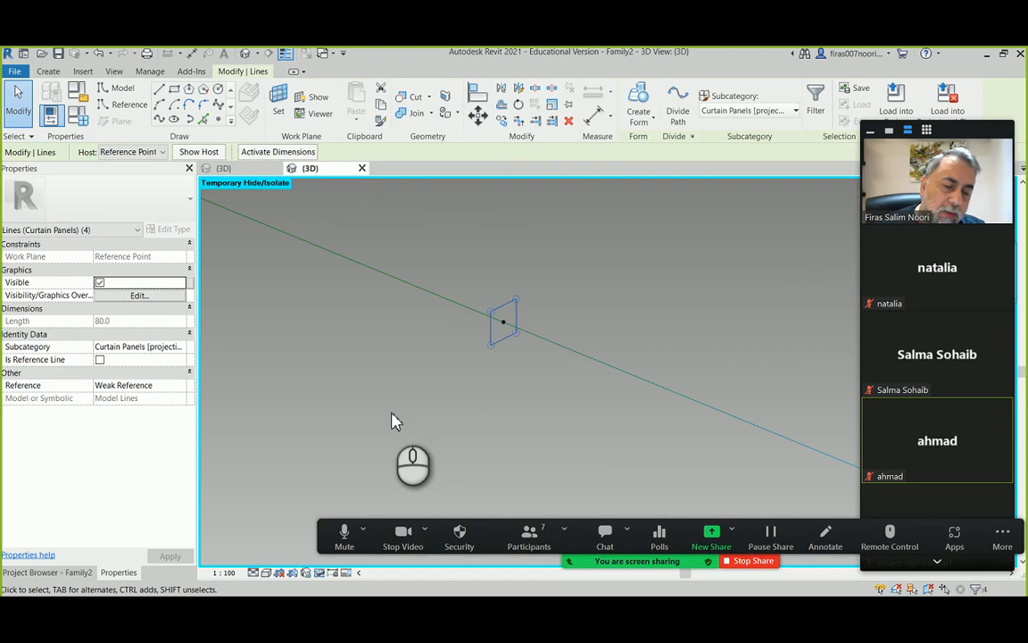
key("Tab")
left_click(565, 349, "ctrl")
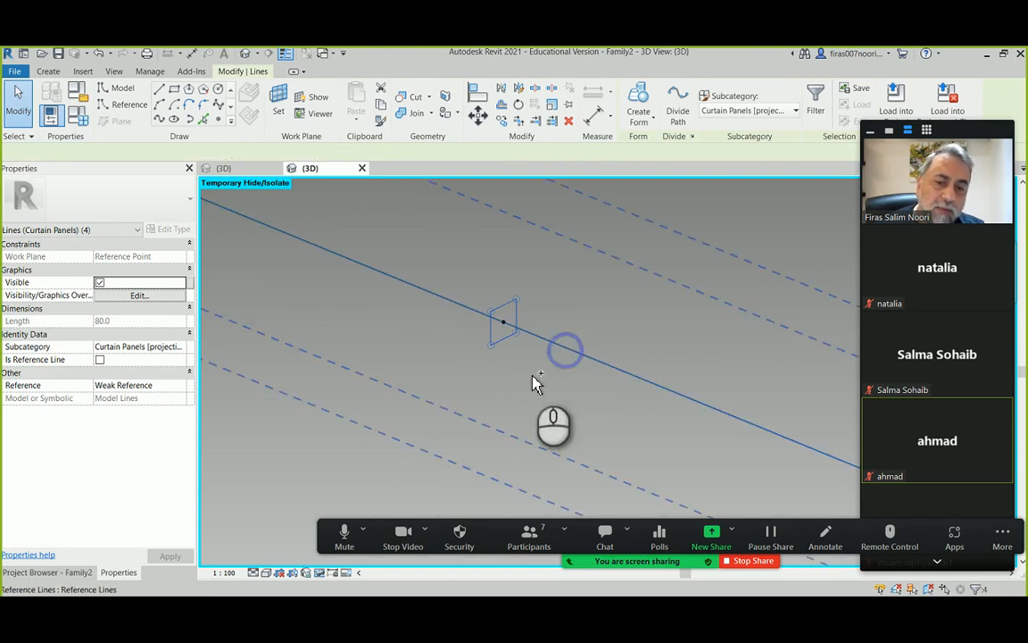
scroll(428, 376, "down", 6)
middle_click_drag(489, 321, 519, 349)
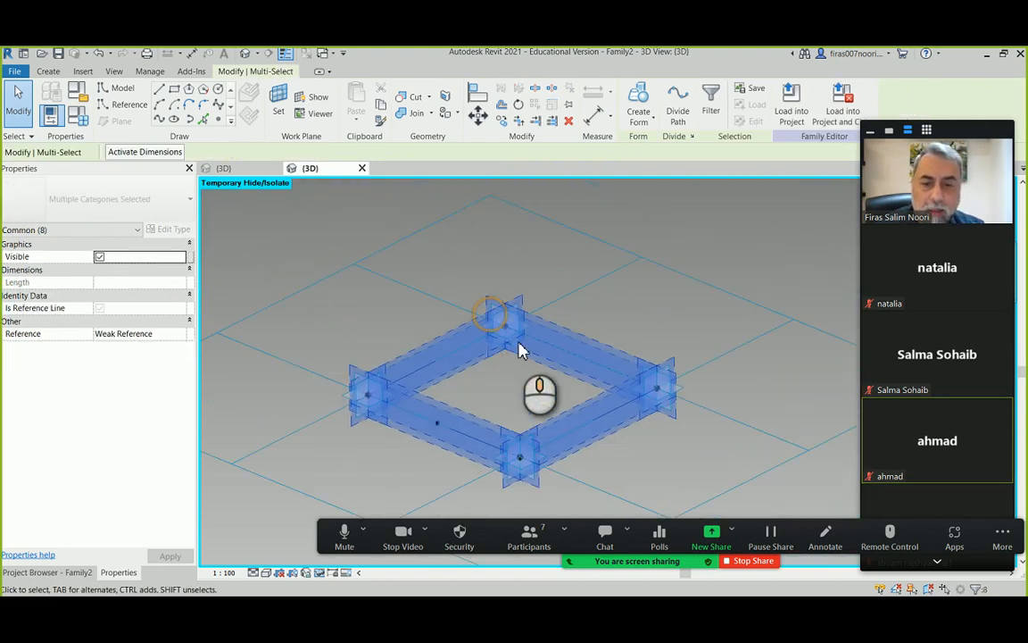
left_click(638, 117)
left_click(638, 145)
scroll(515, 339, "up", 2)
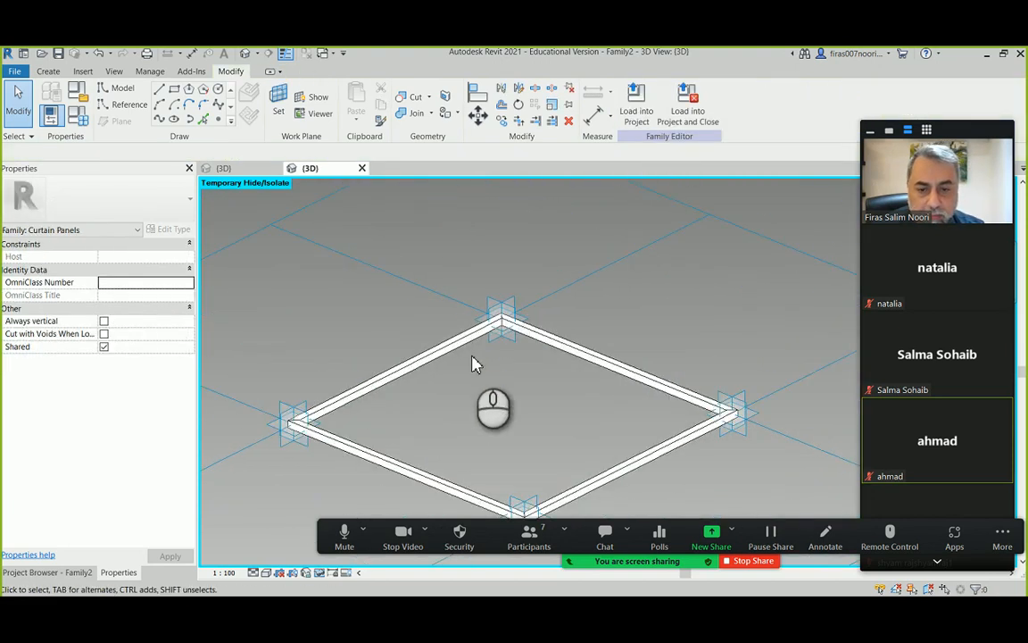
middle_click_drag(473, 361, 504, 331)
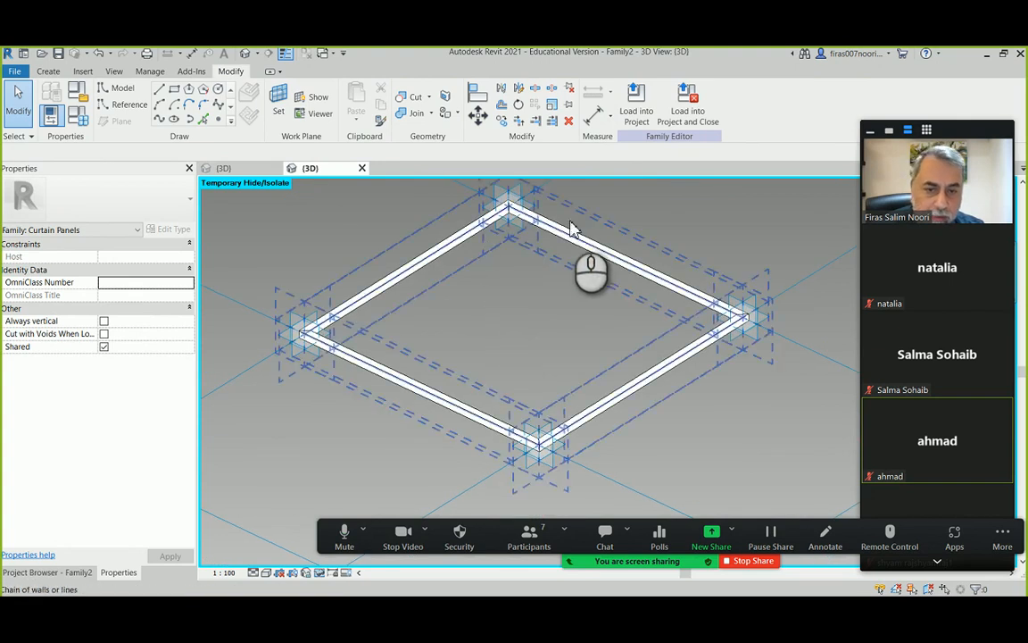
Reset the temporary hide/isolate to restore the glass panel and set the visual style to Consistent Colors.
left_click(321, 571)
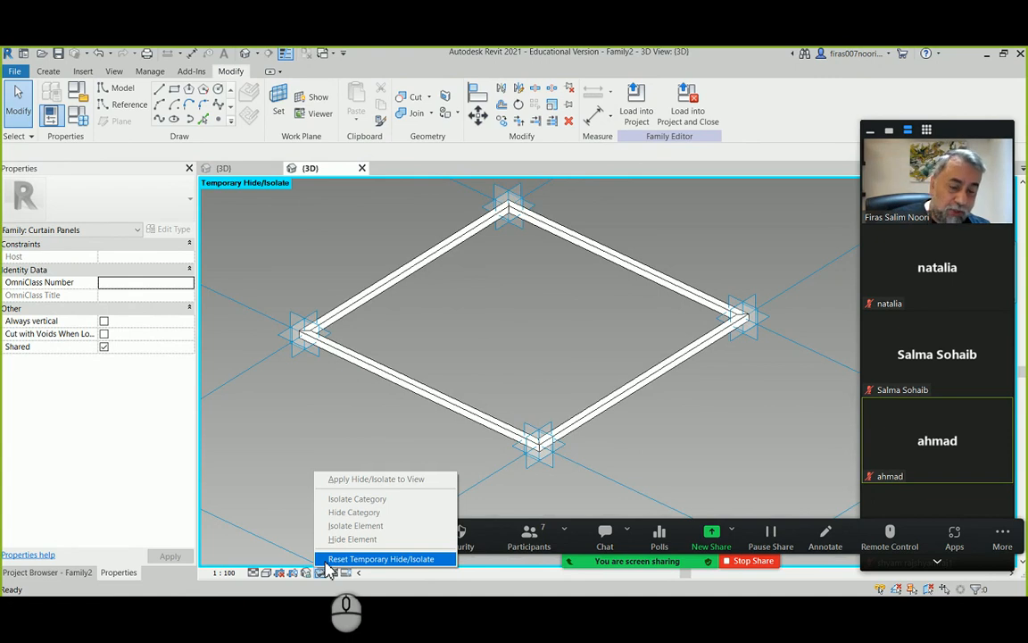
left_click(328, 560)
middle_click_drag(500, 294, 486, 330)
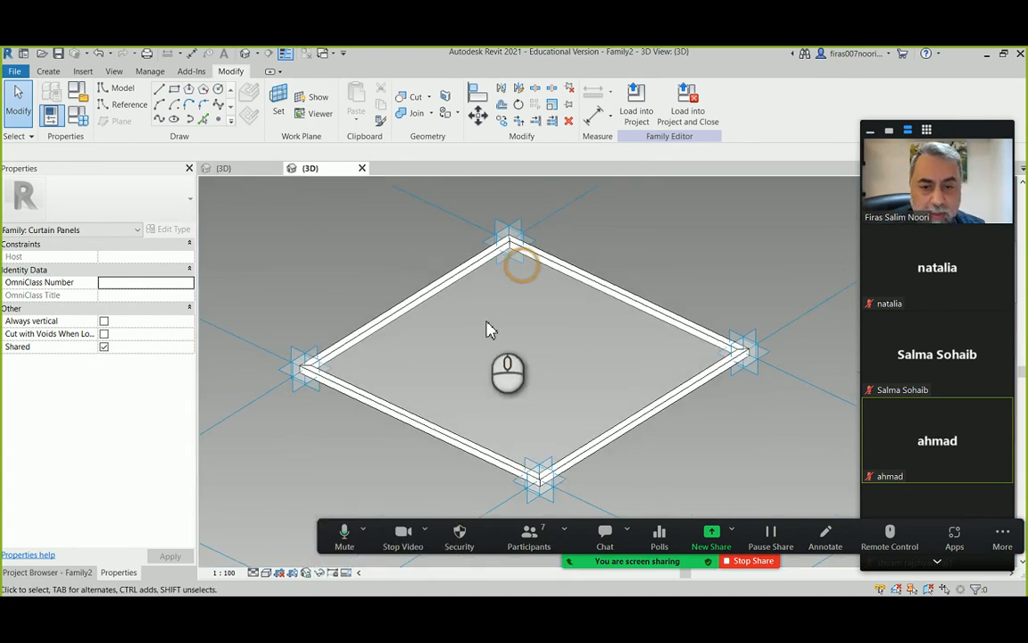
scroll(500, 347, "up", 1)
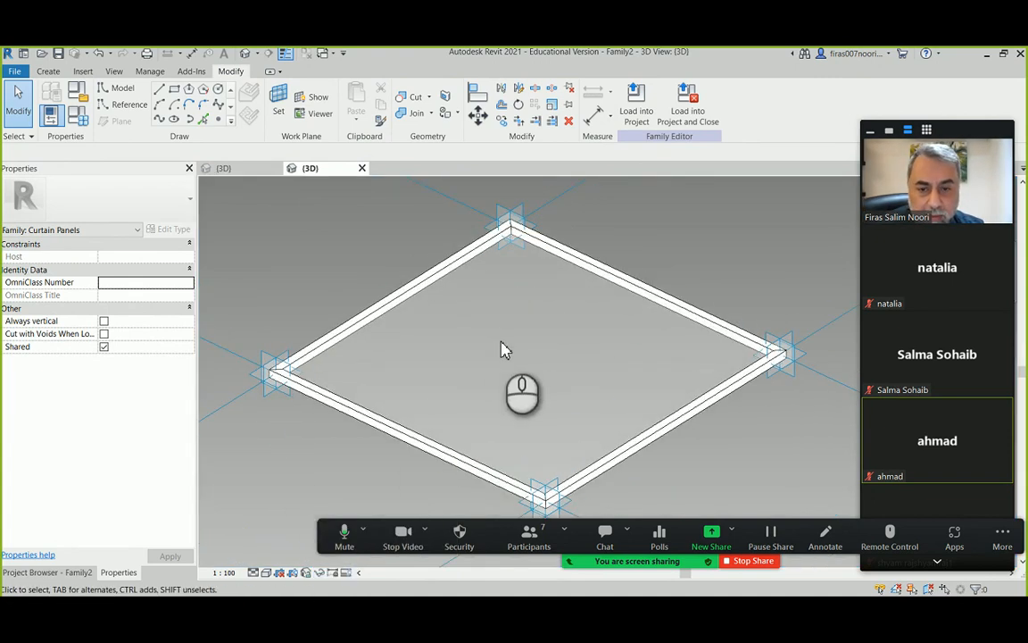
left_click(271, 575)
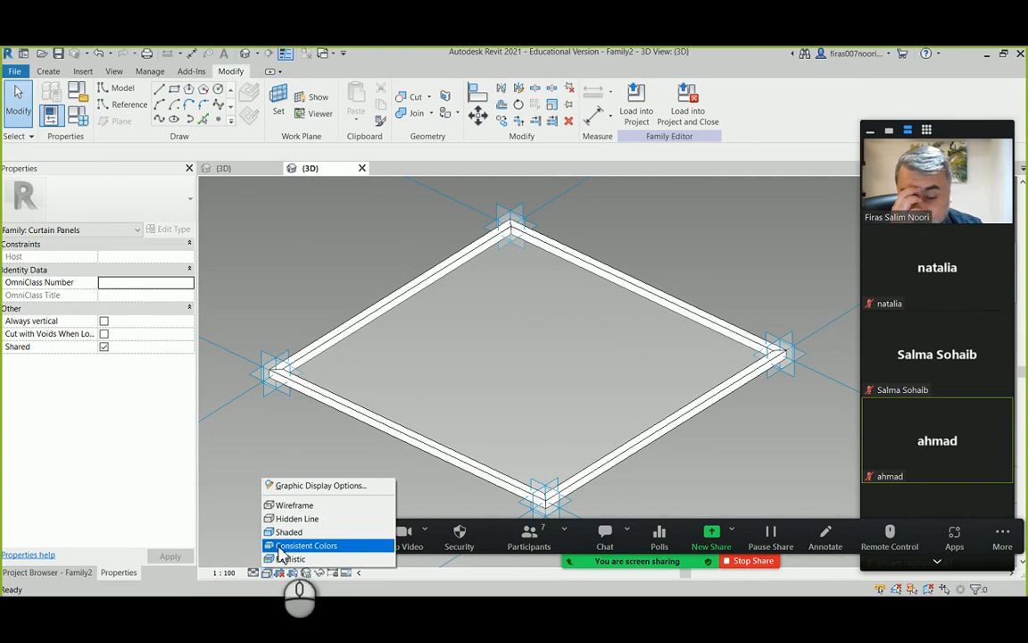
left_click(294, 545)
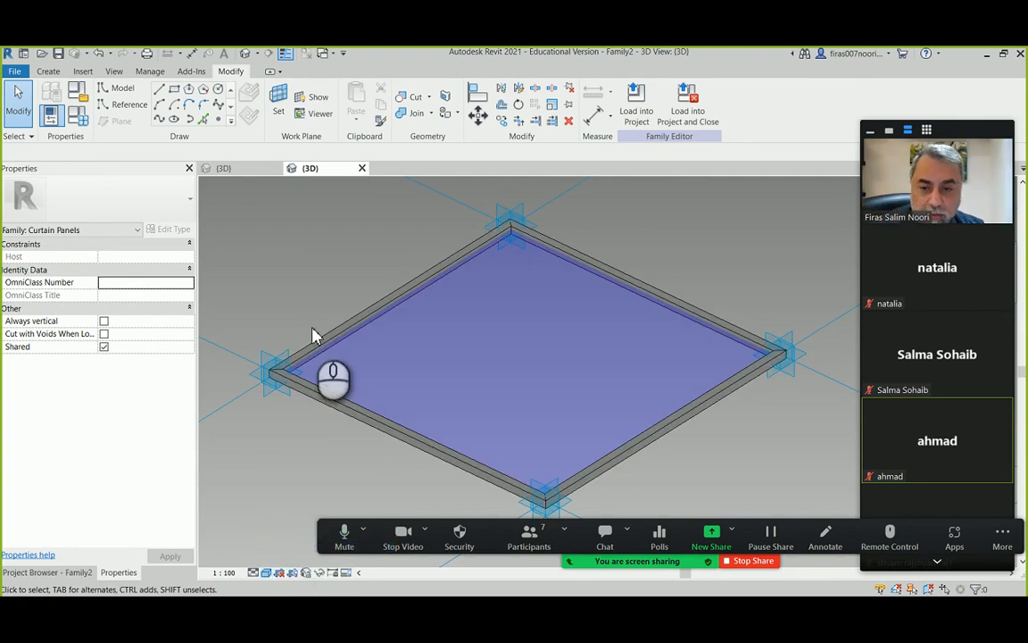
middle_click_drag(445, 356, 482, 329)
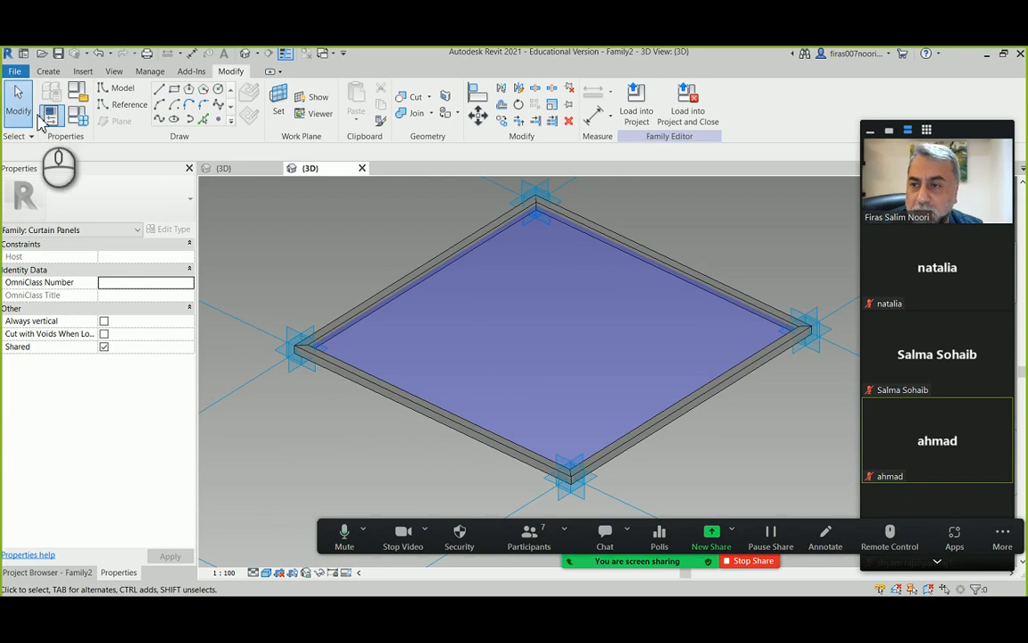
Save the panel family as "AC _ Rectangular _ Glass with Frame" in the class work folder.
left_click(15, 71)
left_click(26, 205)
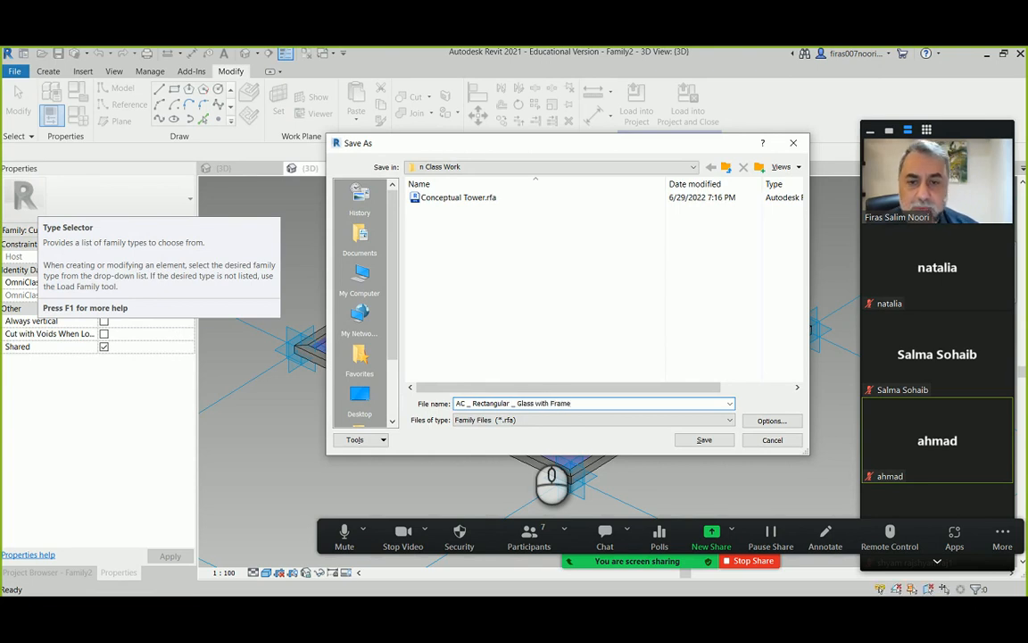
key("Return")
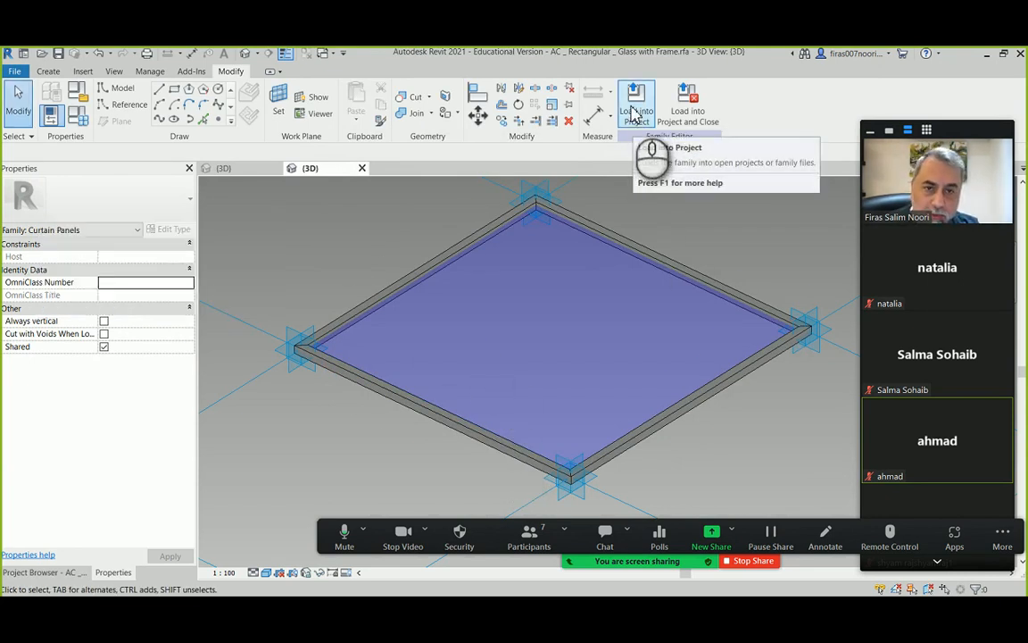
Load the framed glass panel family into the Conceptual Tower family and close the panel family's 3D view.
left_click(249, 169)
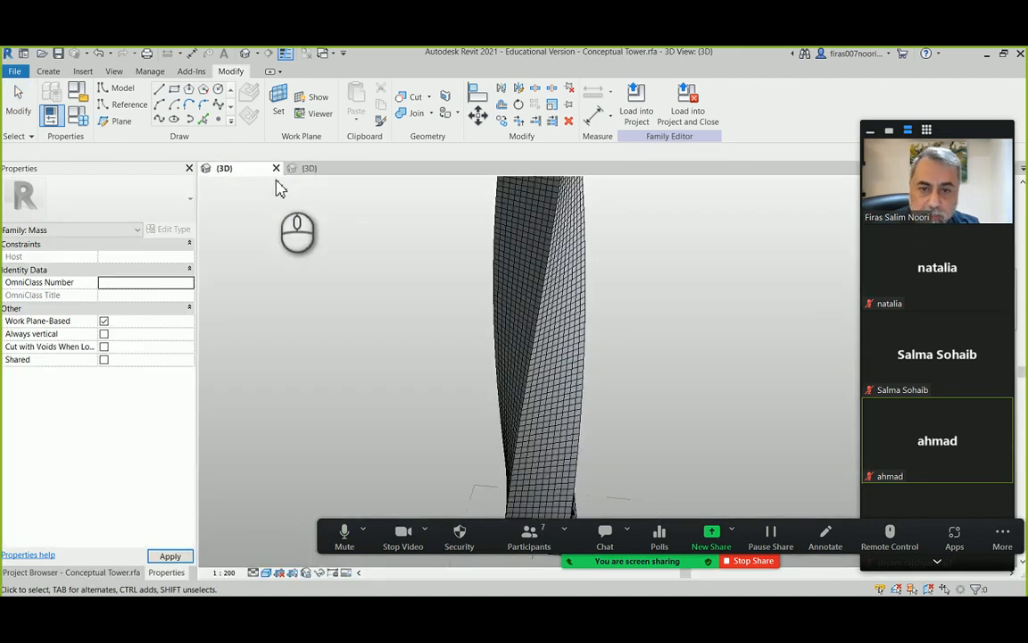
left_click(304, 168)
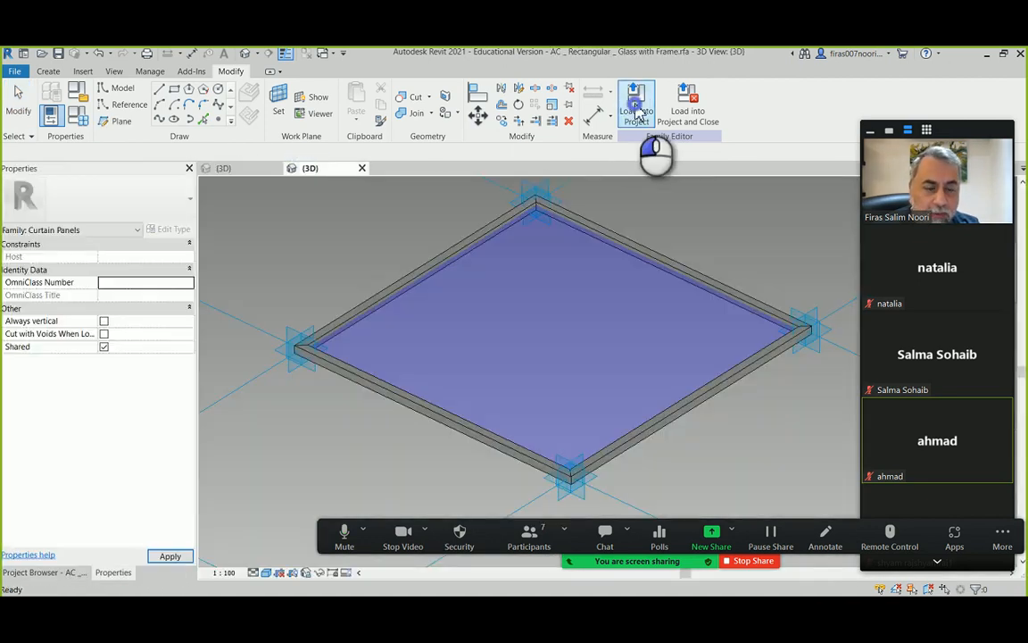
left_click(635, 100)
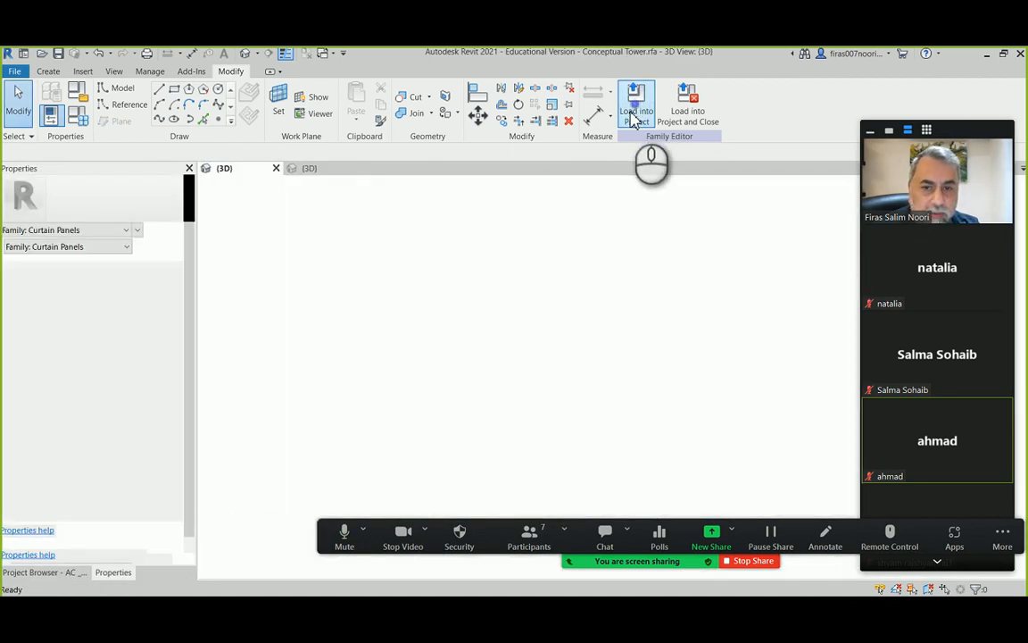
left_click(308, 167)
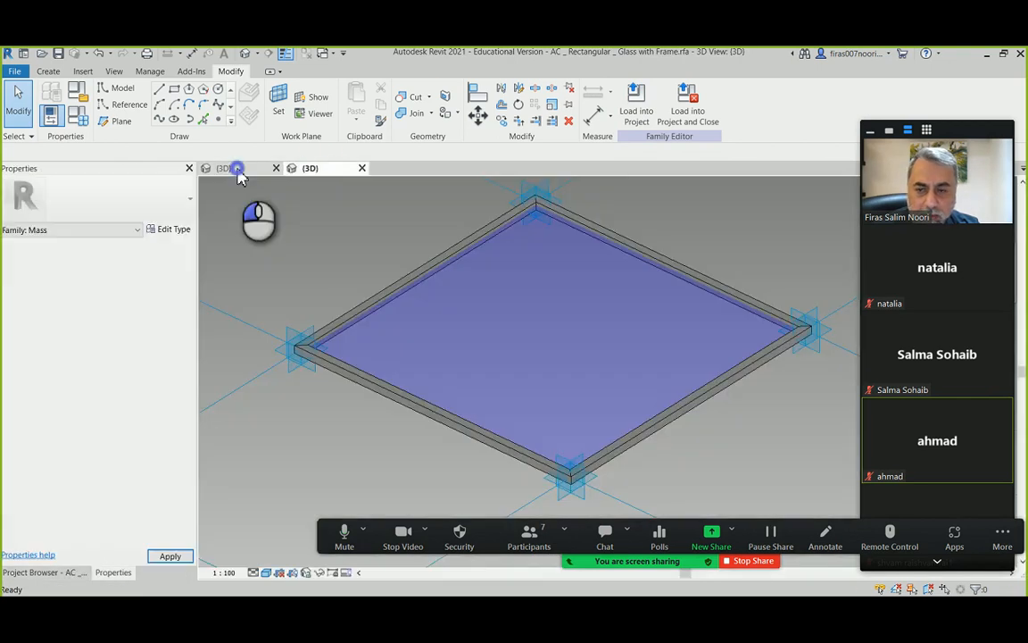
left_click(237, 168)
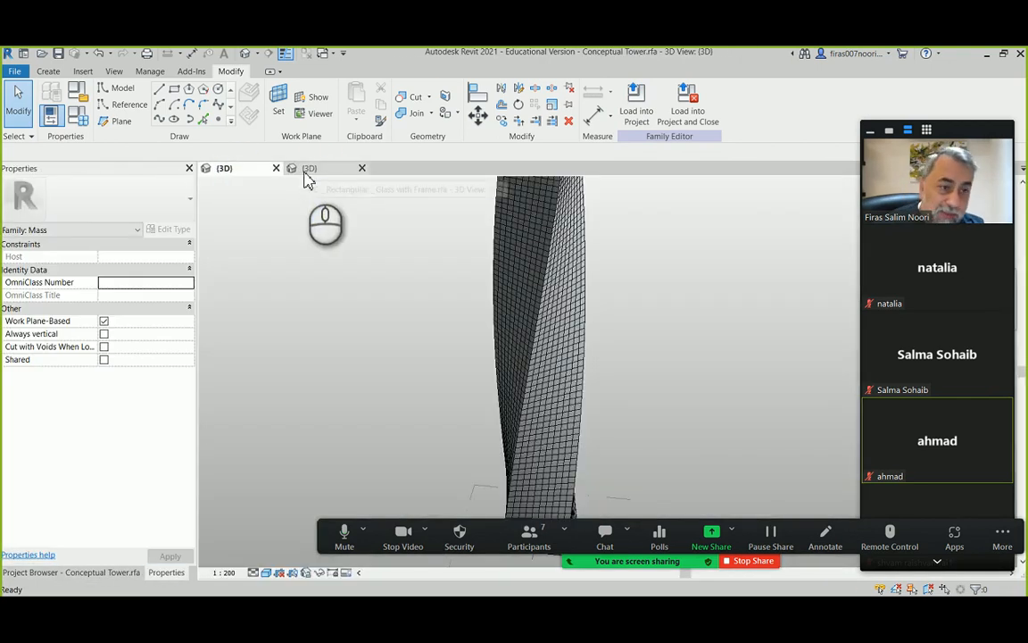
left_click(303, 170)
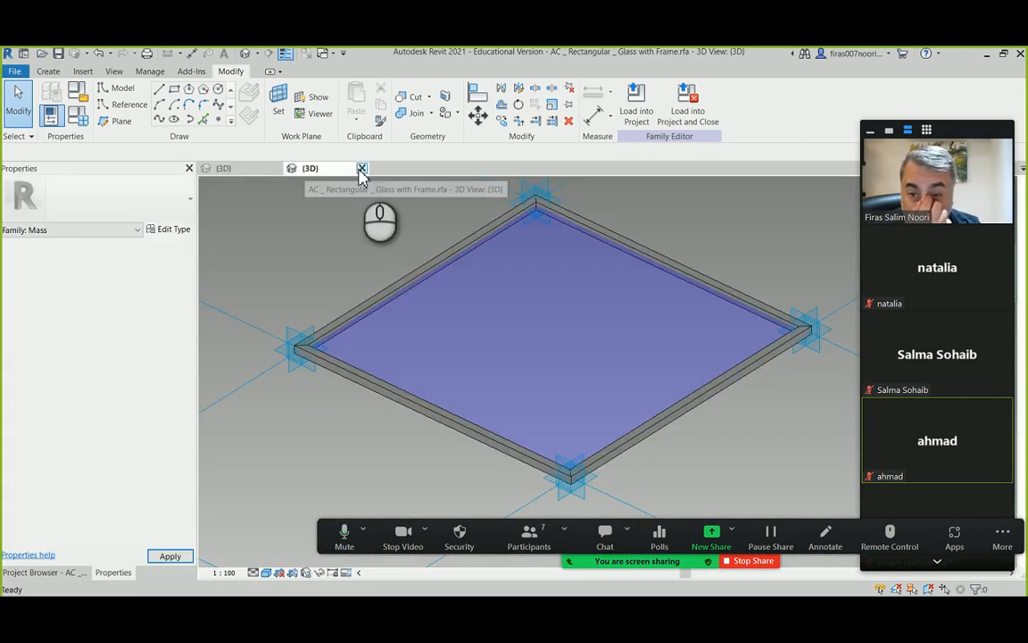
left_click(362, 168)
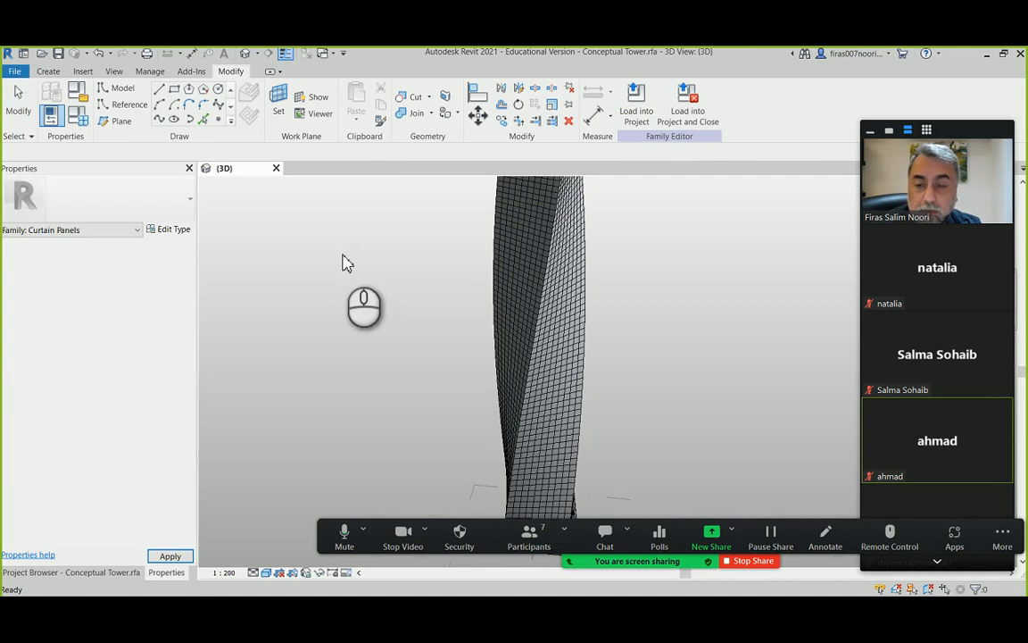
Try to assign the plain Rectangle pattern type to one divided surface of the twisted tower.
scroll(466, 304, "down", 3)
middle_click_drag(426, 266, 445, 293)
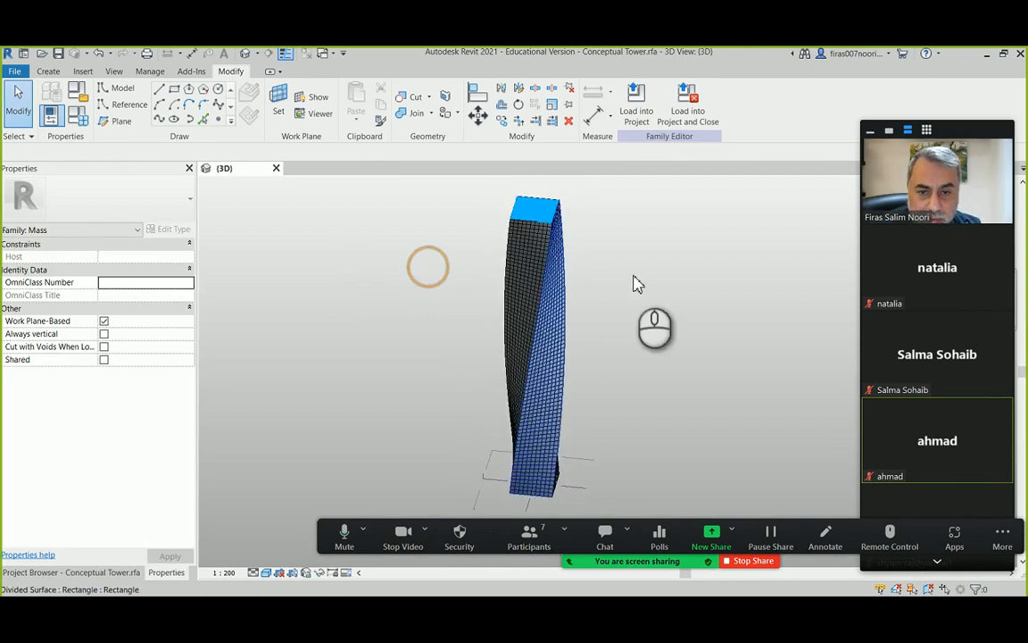
left_click(633, 275)
scroll(458, 302, "up", 2)
scroll(458, 302, "up", 1)
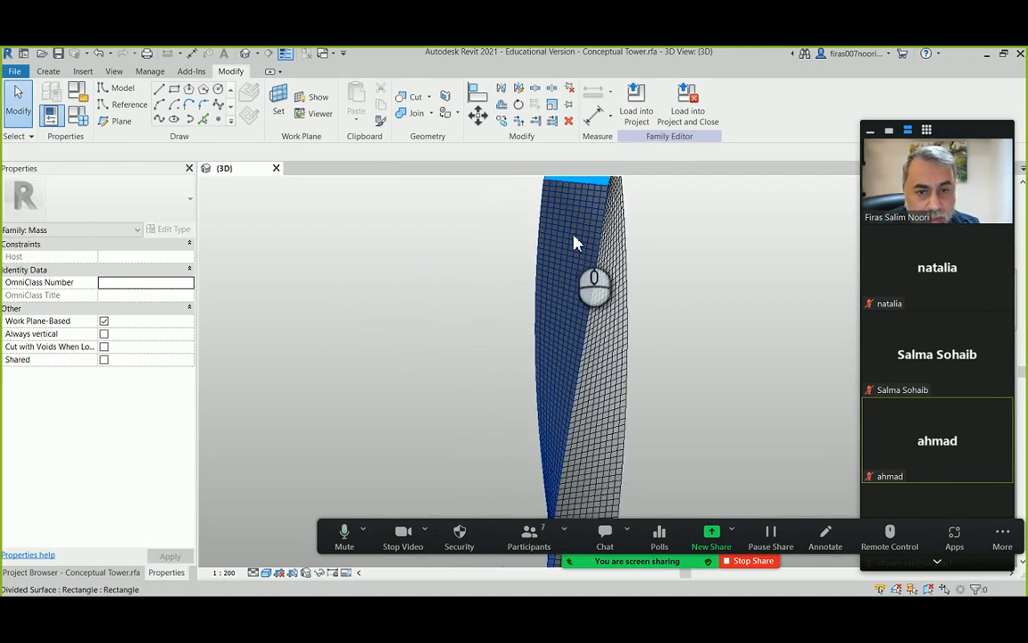
left_click(574, 236)
middle_click_drag(345, 315, 429, 307, "shift")
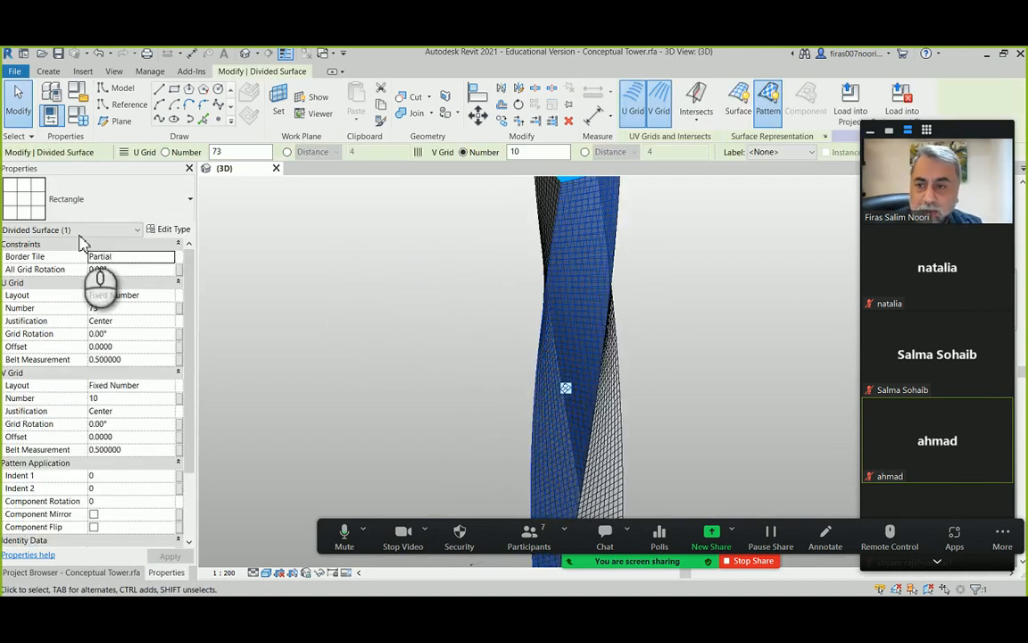
left_click(96, 199)
scroll(96, 424, "down", 1)
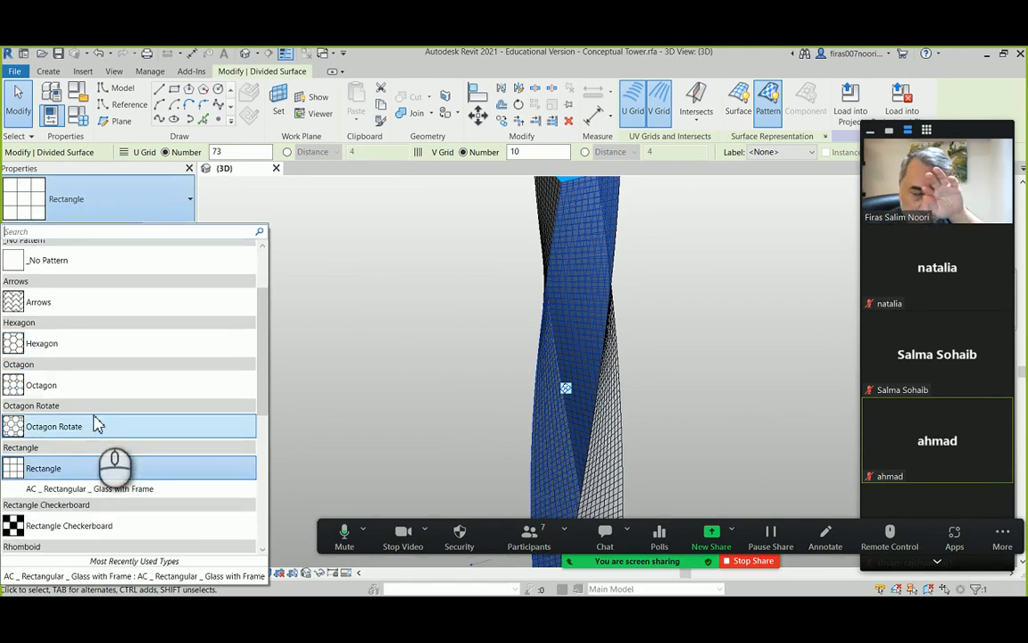
left_click(38, 466)
left_click(397, 348)
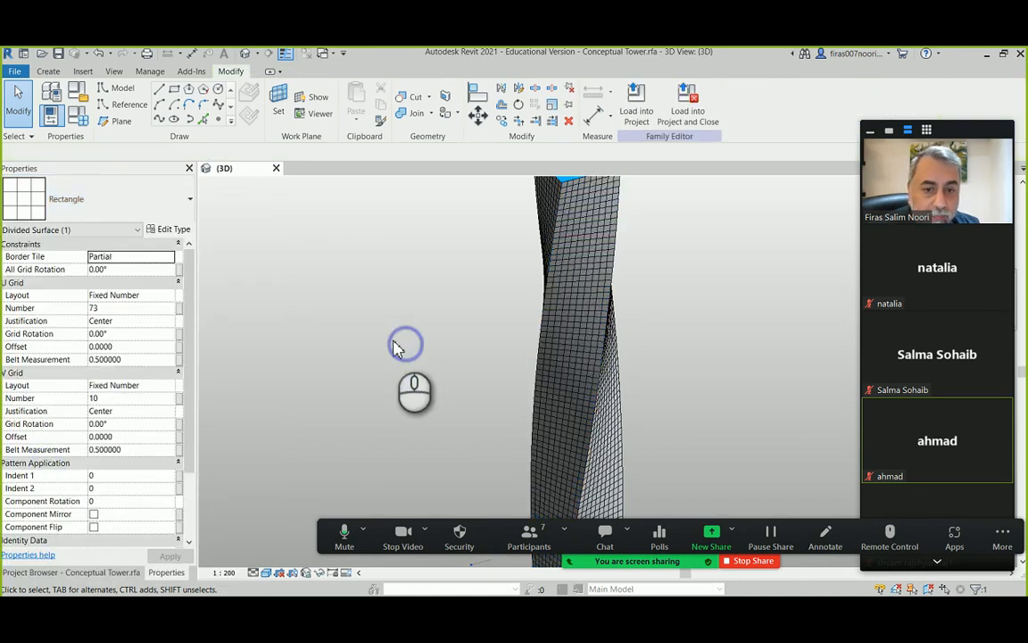
Apply the "AC _ Rectangular _ Glass with Frame" panel type to the first divided side face of the tower.
middle_click_drag(397, 349, 564, 286, "shift")
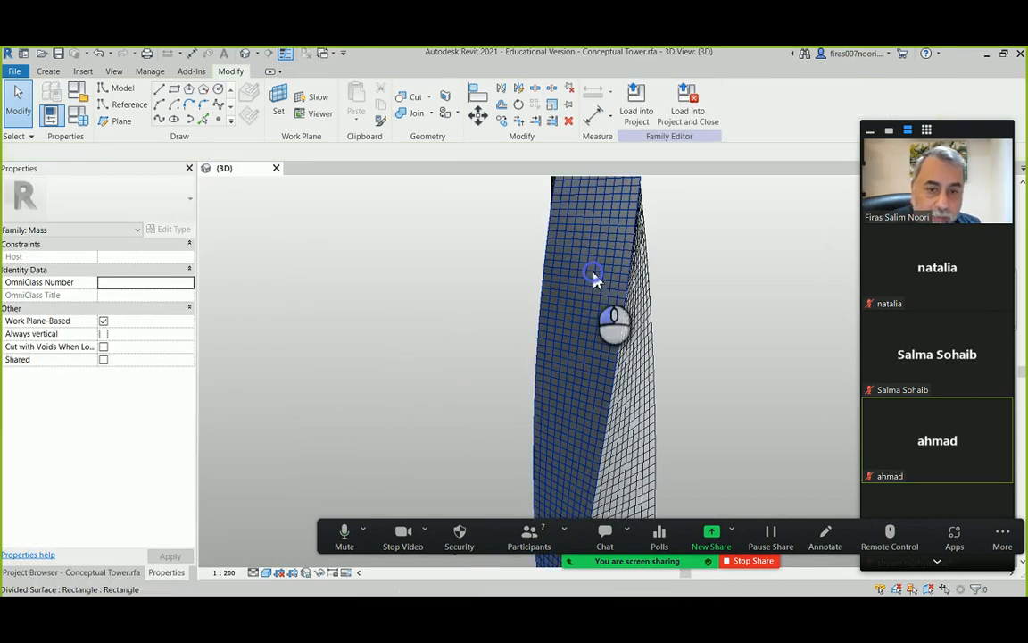
left_click(596, 280)
left_click(120, 207)
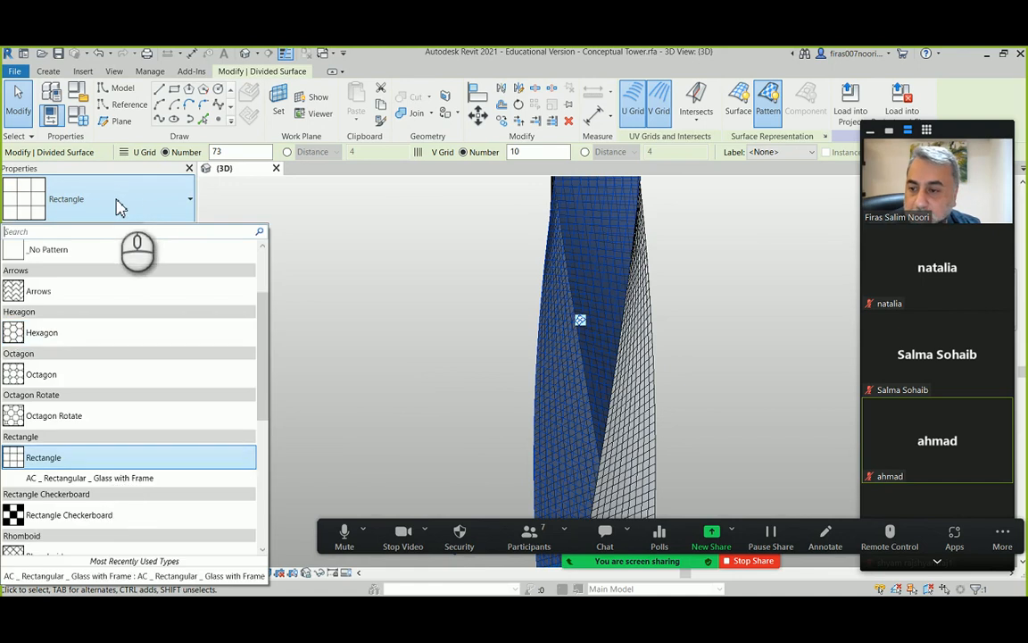
left_click(80, 477)
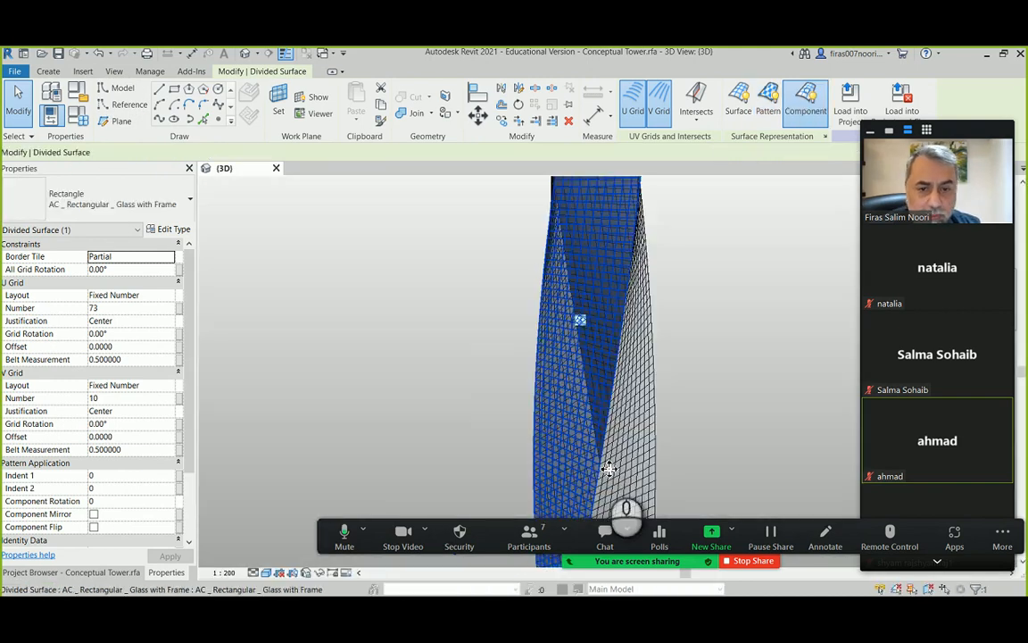
left_click(474, 391)
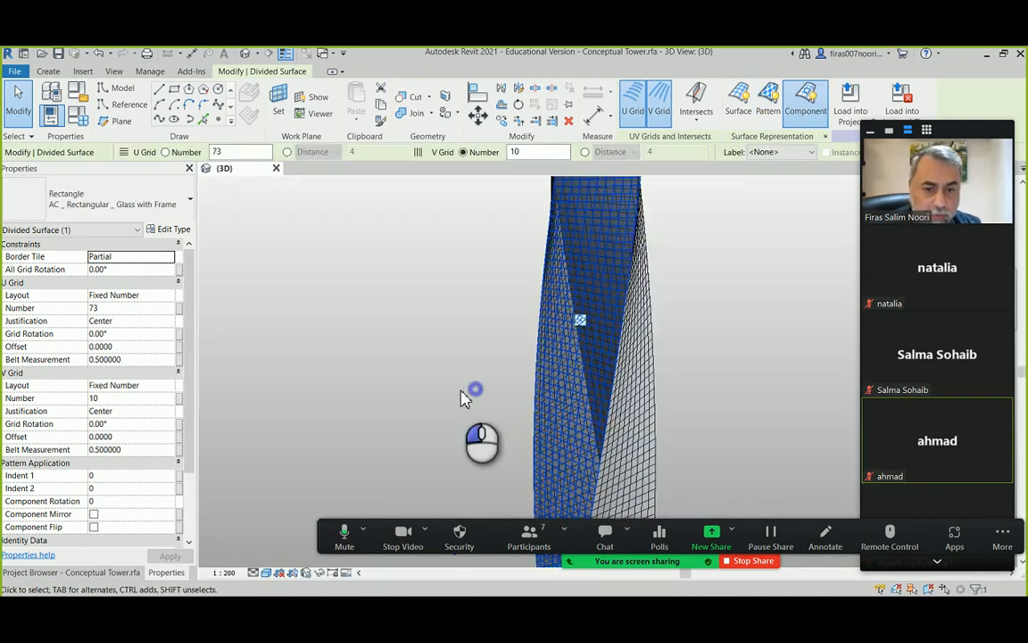
Assign the "AC _ Rectangular _ Glass with Frame" panel to the still unpanelized face adjoining the first one at the tower's base.
middle_click_drag(474, 419, 418, 205)
scroll(486, 383, "up", 8)
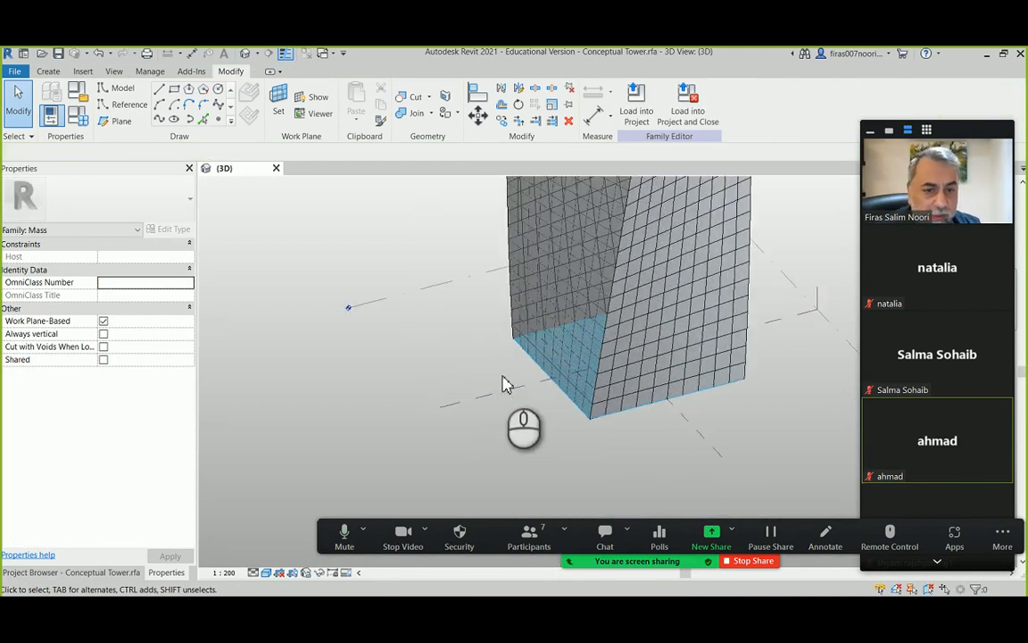
scroll(455, 415, "up", 6)
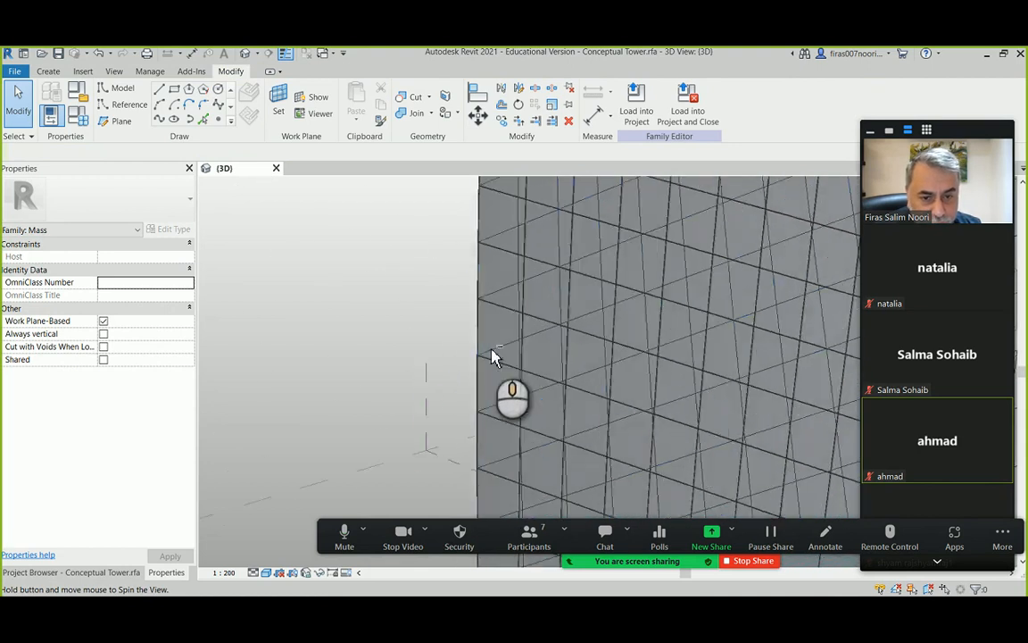
scroll(405, 339, "down", 4)
middle_click_drag(397, 372, 393, 221)
middle_click_drag(583, 343, 337, 317)
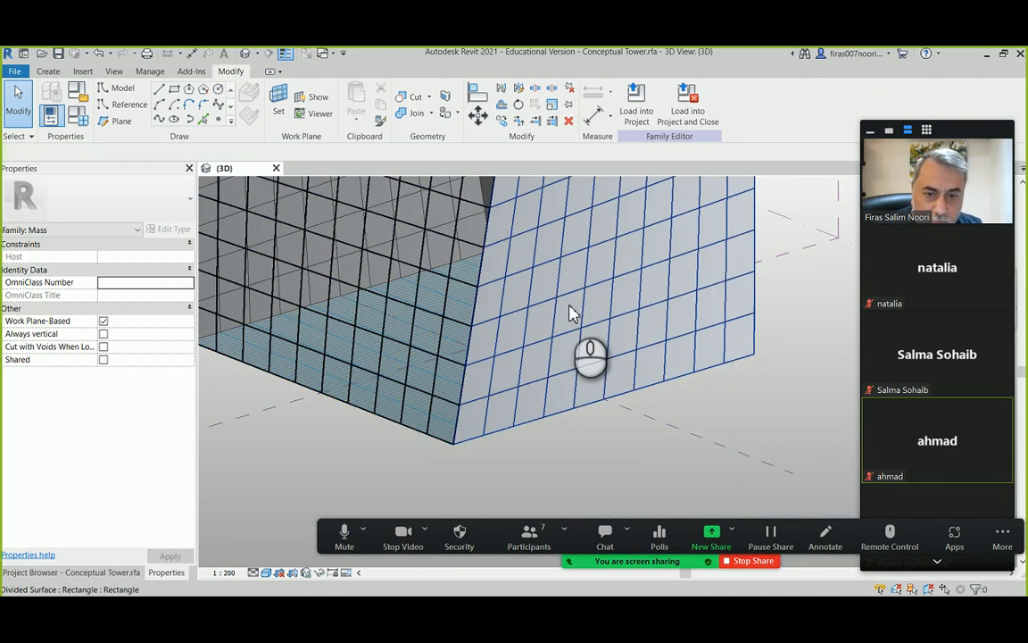
left_click(571, 317)
left_click(109, 201)
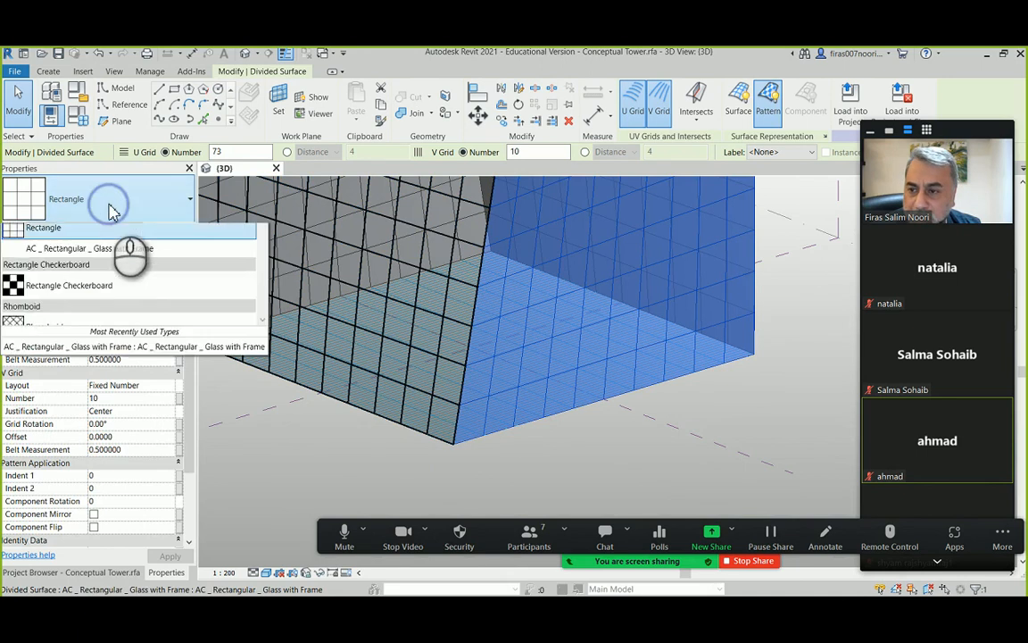
left_click(41, 481)
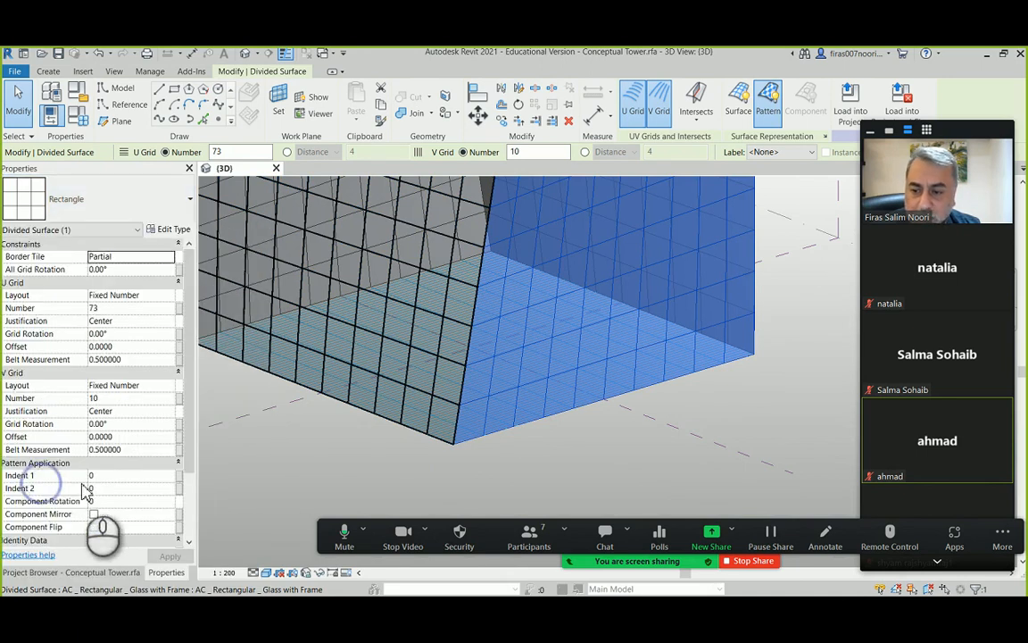
left_click(625, 452)
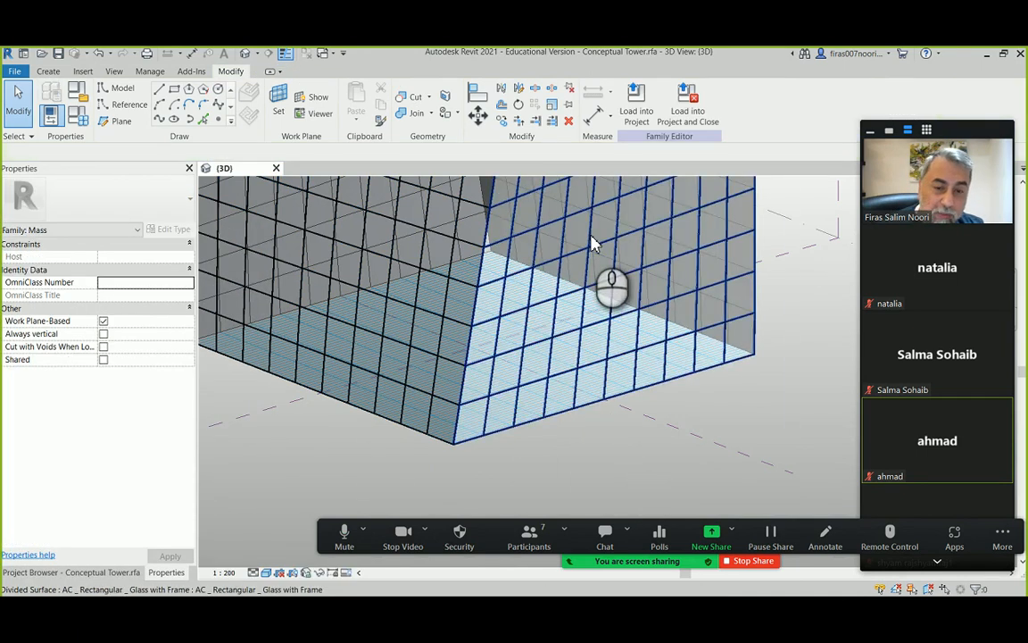
Panelize the tower's third side face with the "AC _ Rectangular _ Glass with Frame" type.
middle_click_drag(611, 287, 658, 285, "shift")
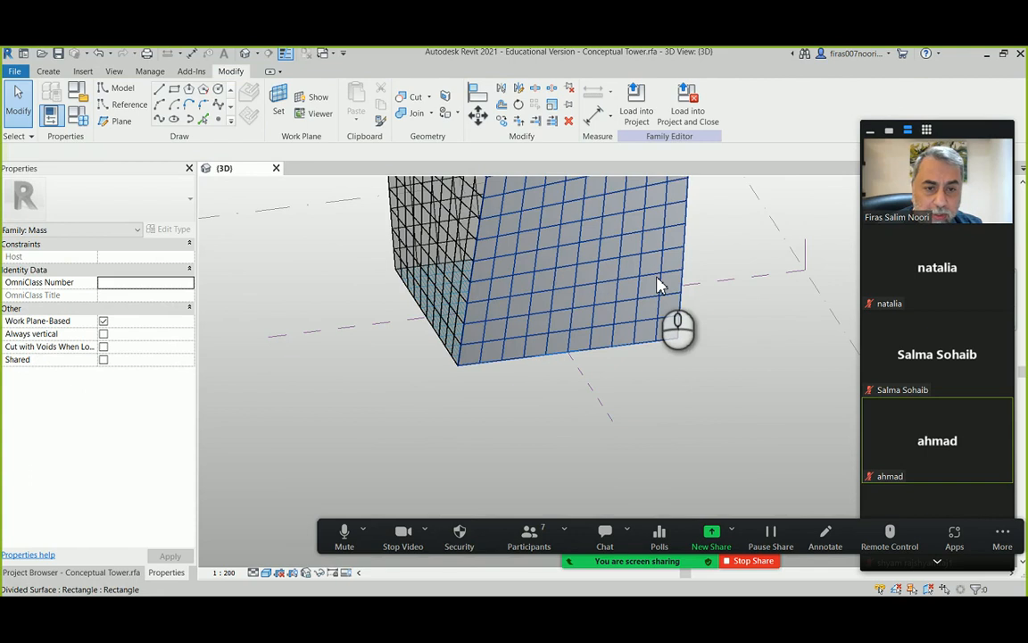
left_click(658, 286)
left_click(139, 203)
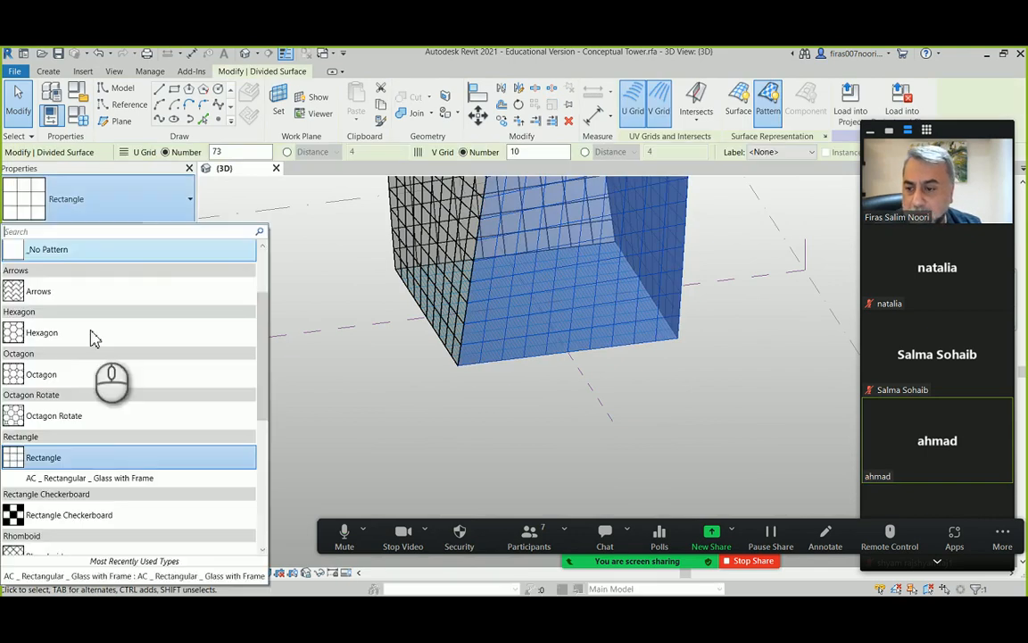
left_click(71, 479)
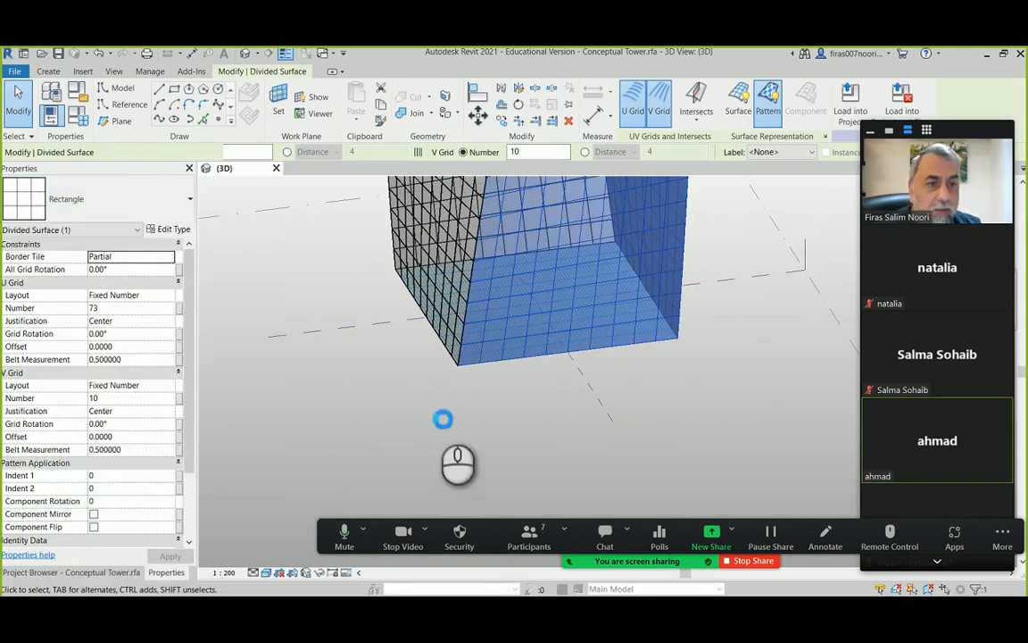
left_click(437, 422)
Set the last plain divided face of the tower to "AC _ Rectangular _ Glass with Frame" and check the whole tower.
middle_click_drag(687, 394, 581, 333, "shift")
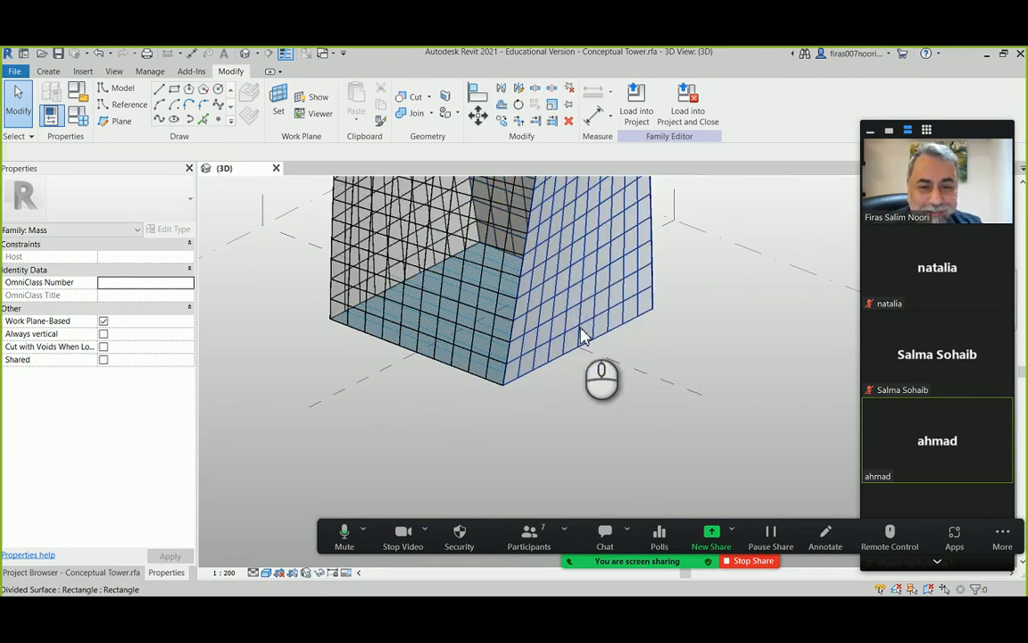
left_click(110, 202)
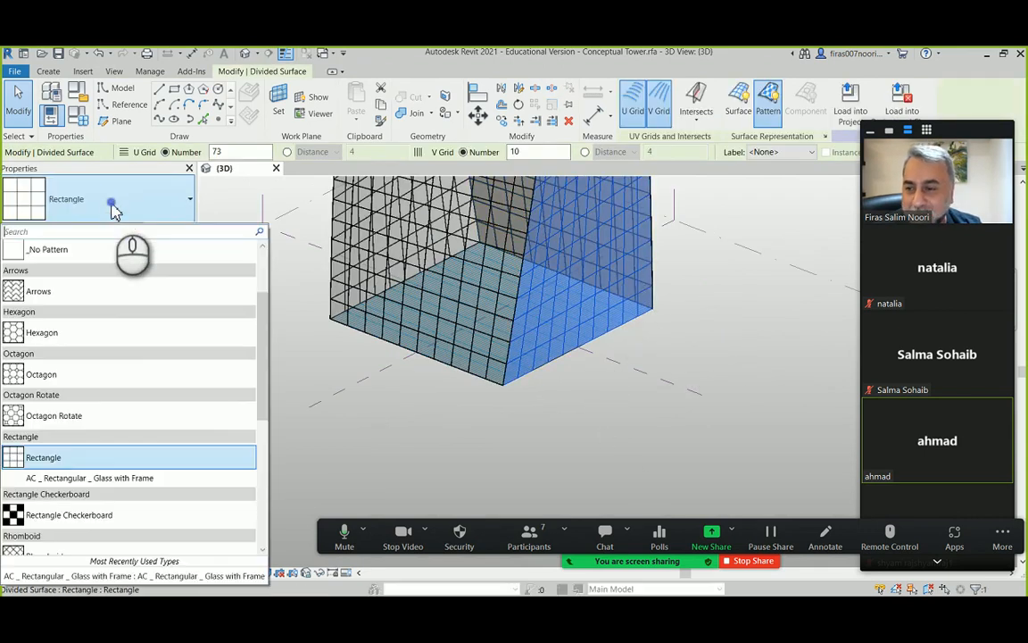
left_click(58, 480)
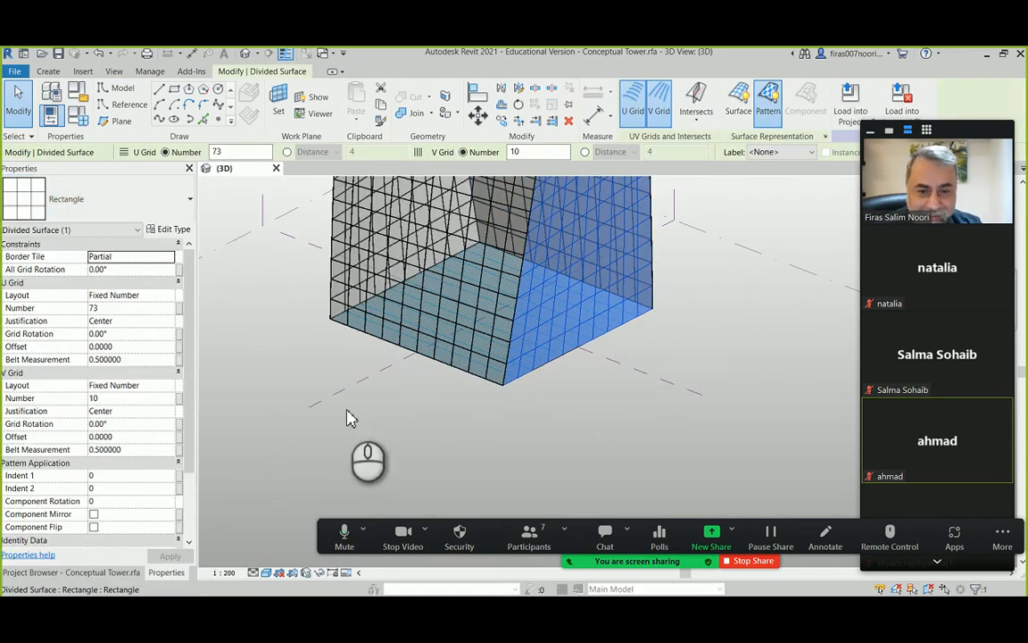
left_click(446, 450)
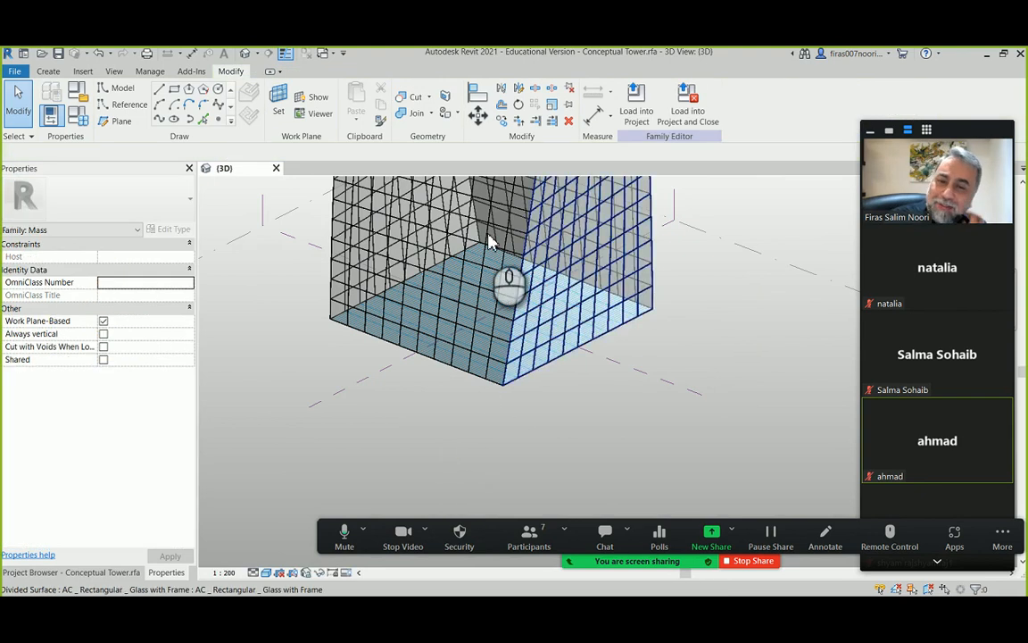
scroll(482, 394, "down", 6)
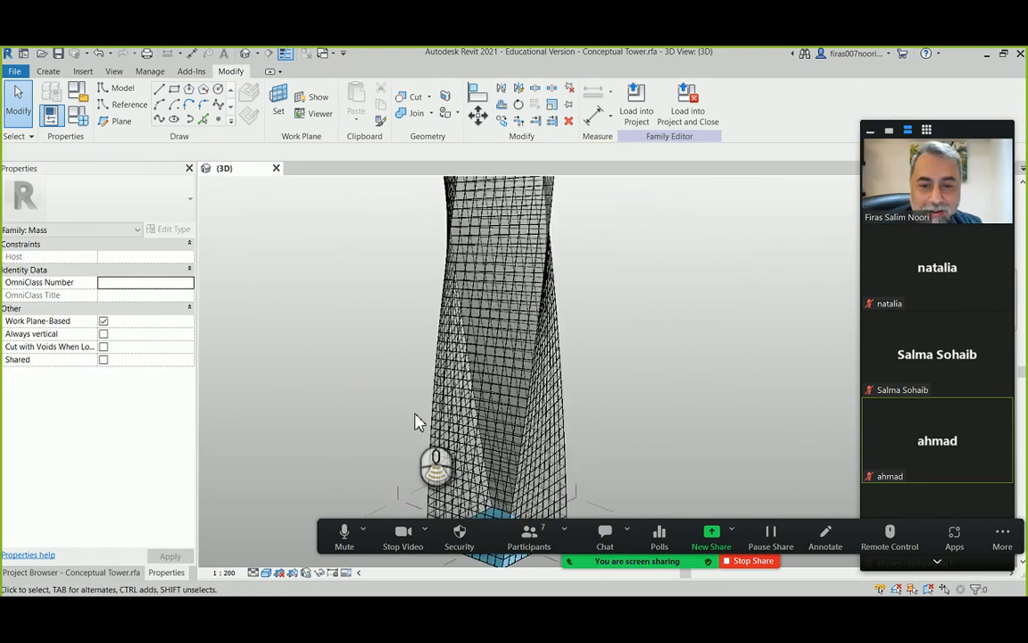
middle_click_drag(385, 253, 649, 318, "shift")
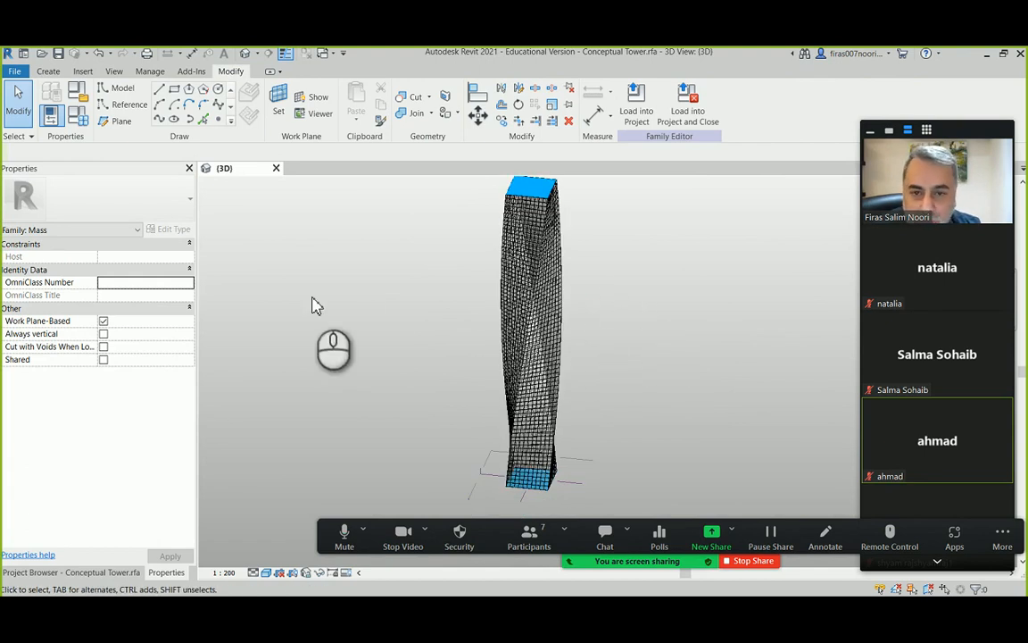
Create a new project from the Metric-Architectural Template.
left_click(15, 72)
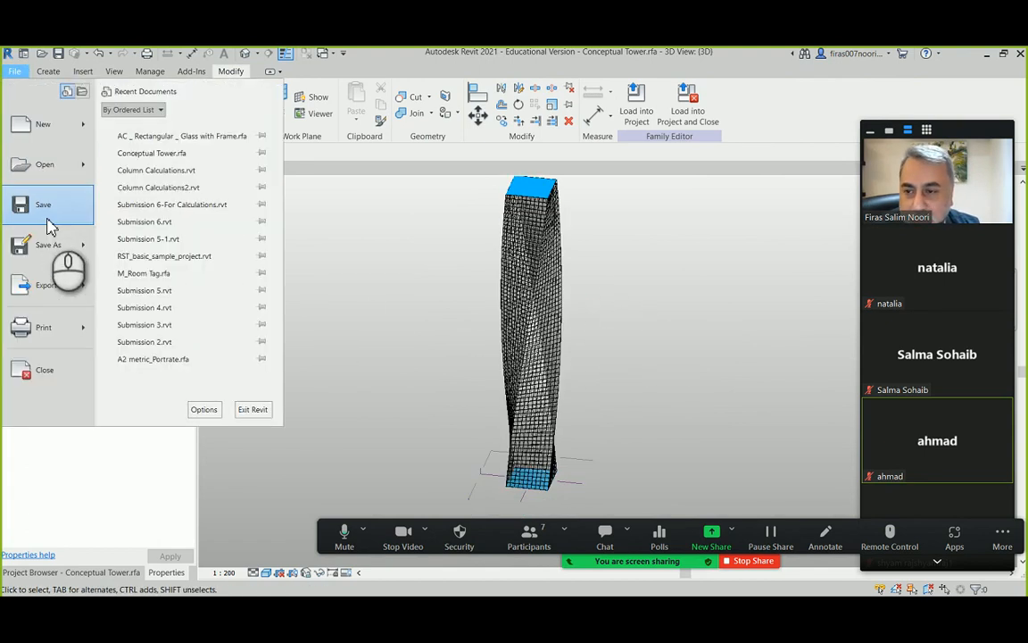
left_click(45, 125)
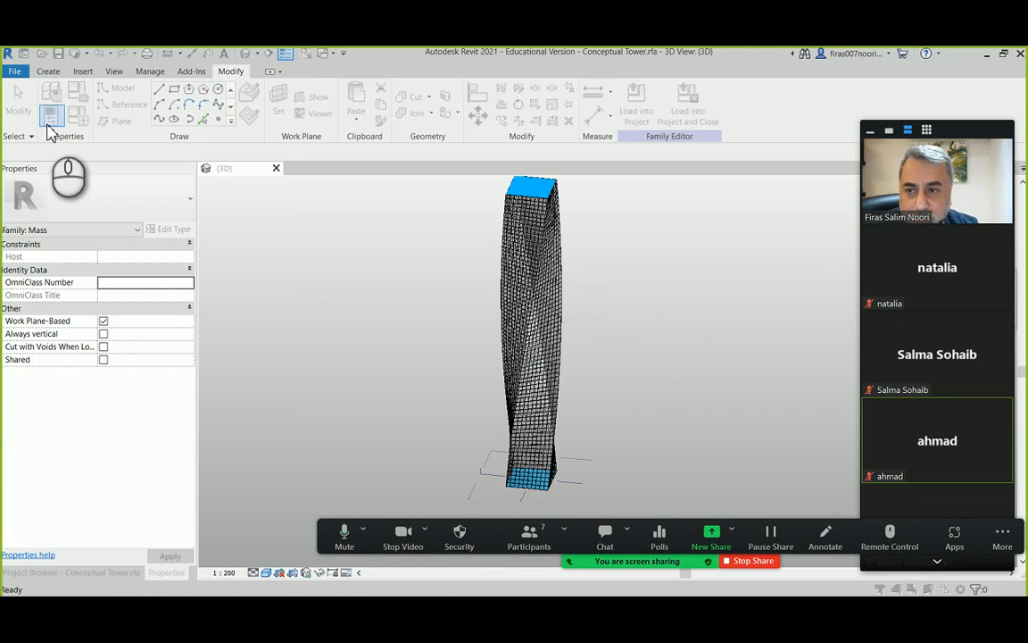
left_click(625, 224)
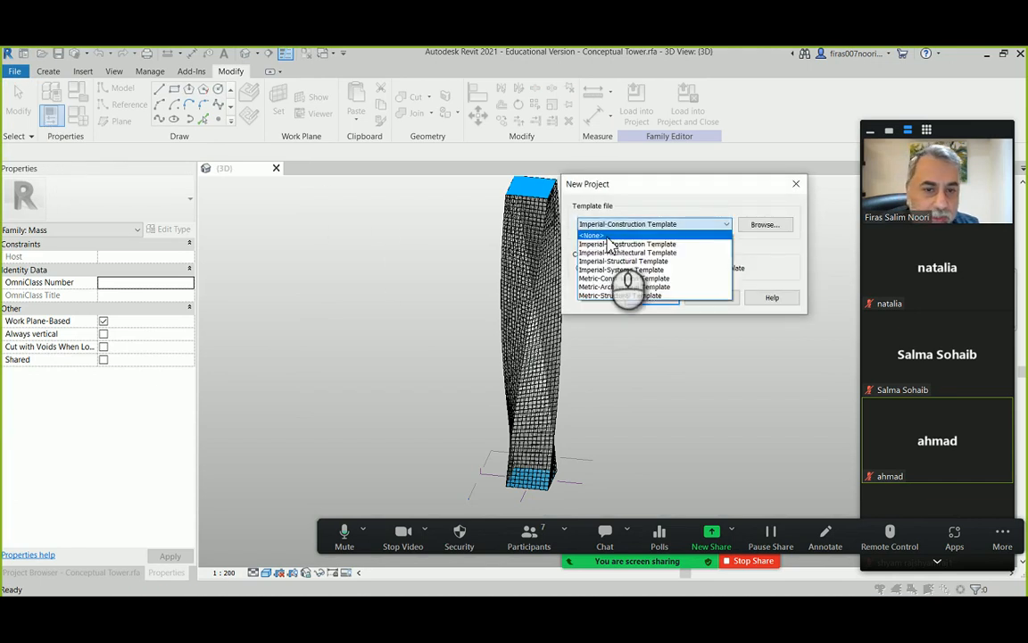
left_click(610, 287)
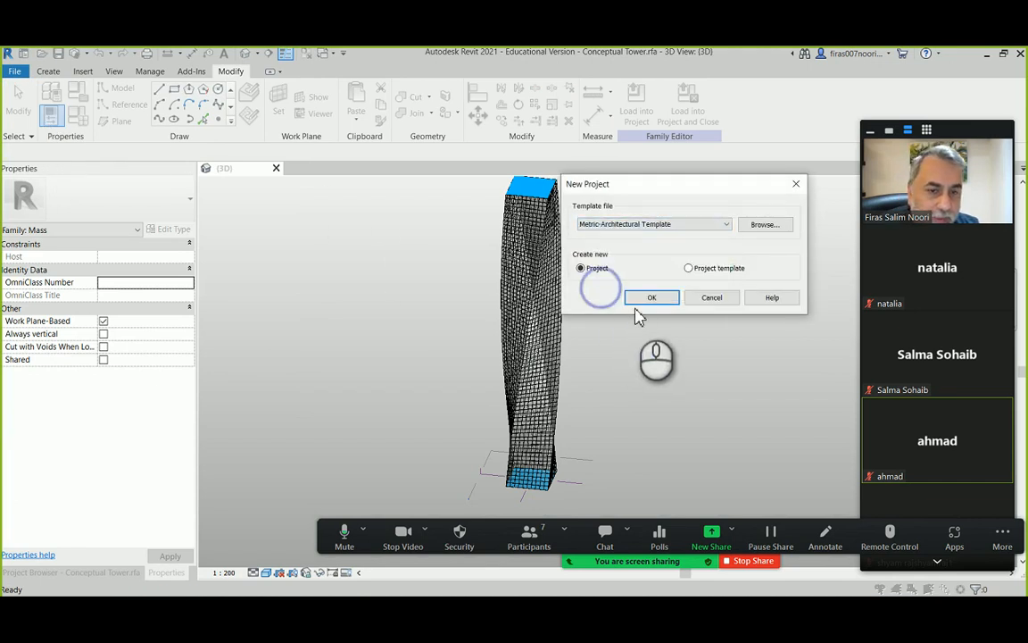
left_click(650, 300)
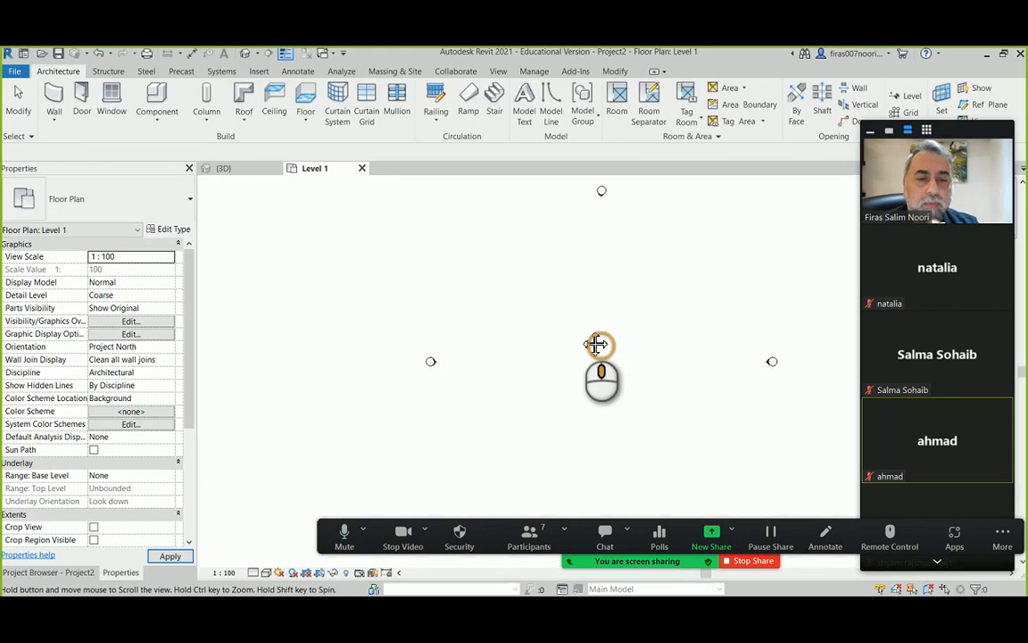
Set the project's length units to meters.
key("u")
key("n")
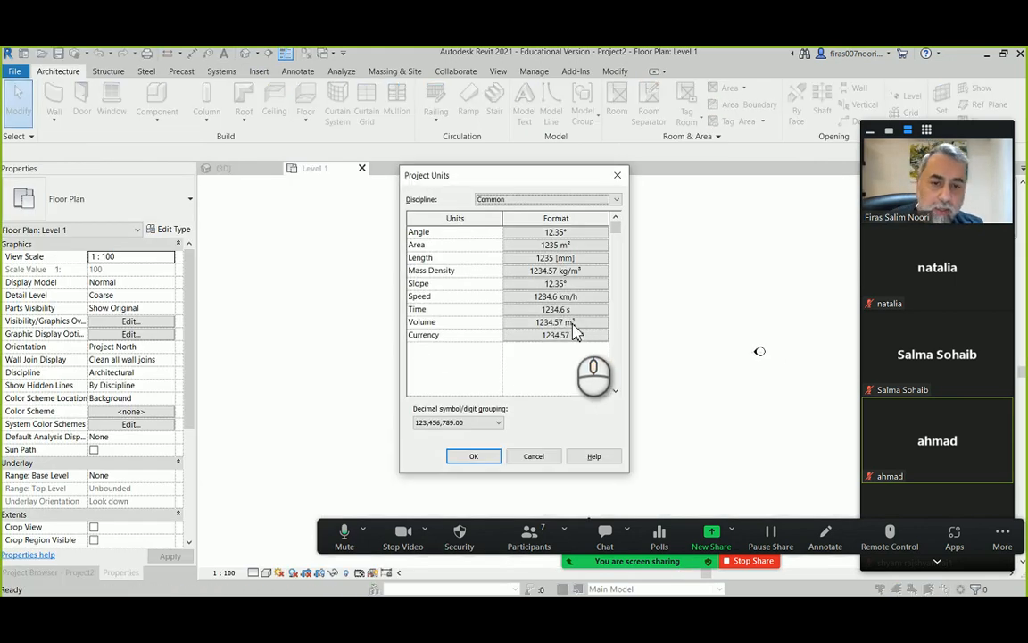
left_click(546, 265)
left_click(564, 346)
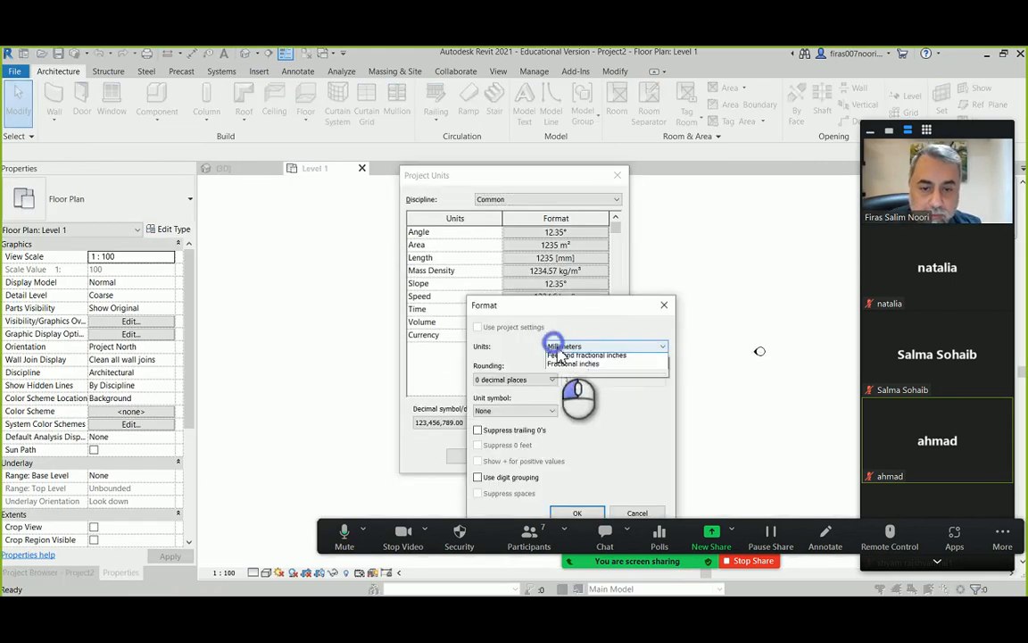
left_click(564, 392)
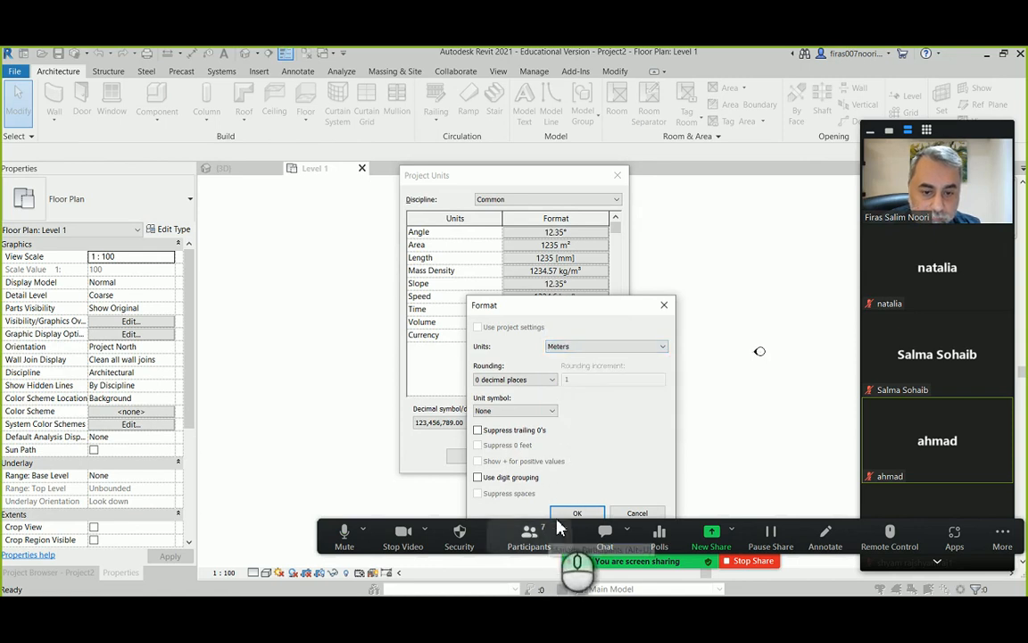
key("Return")
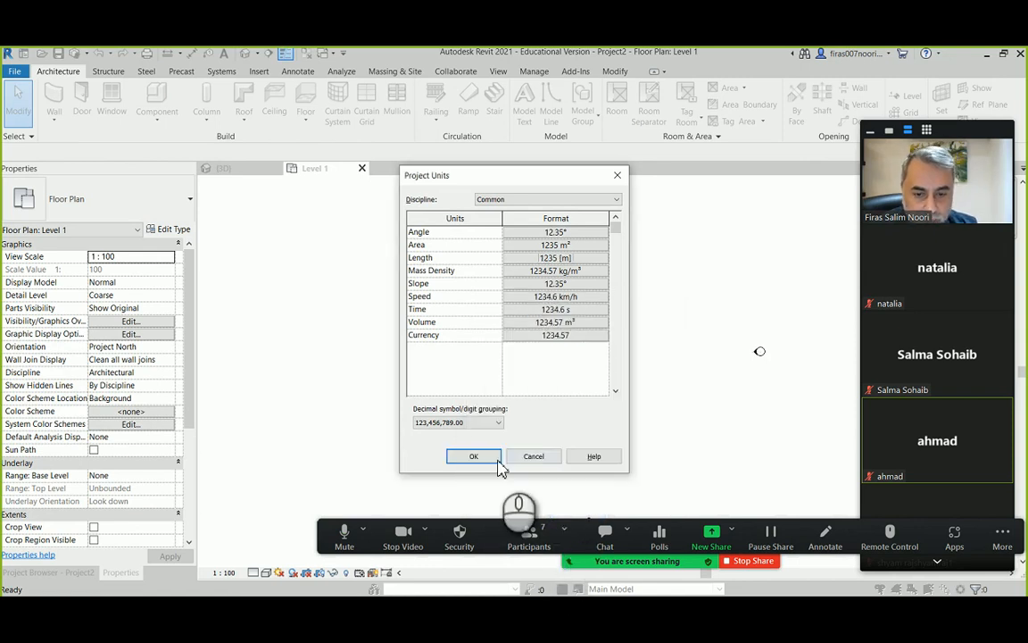
left_click(485, 458)
Load the panelized Conceptual Tower mass family into the new project.
left_click(234, 168)
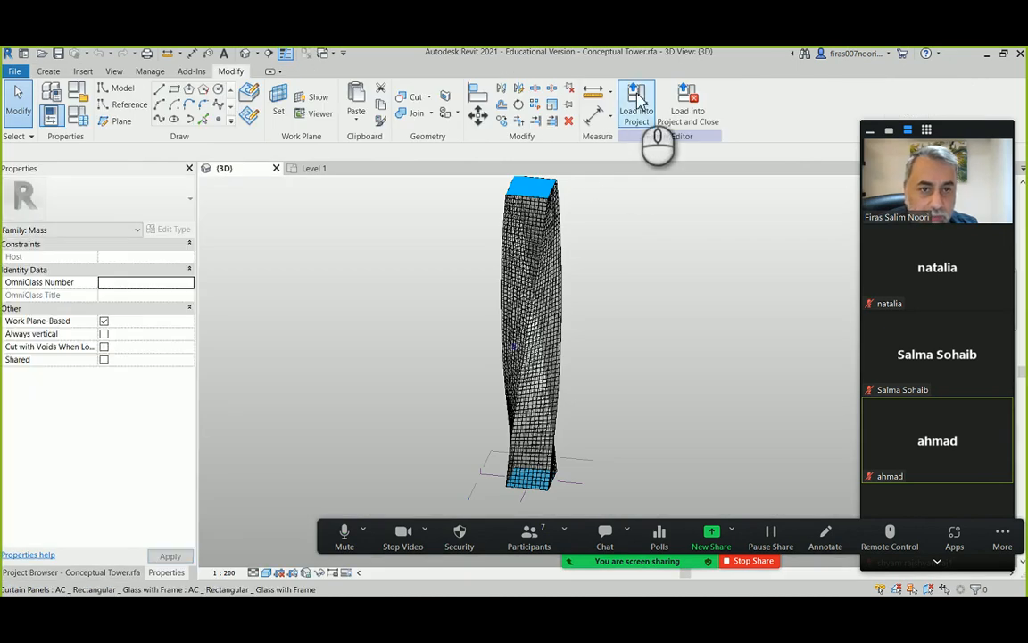
left_click(637, 106)
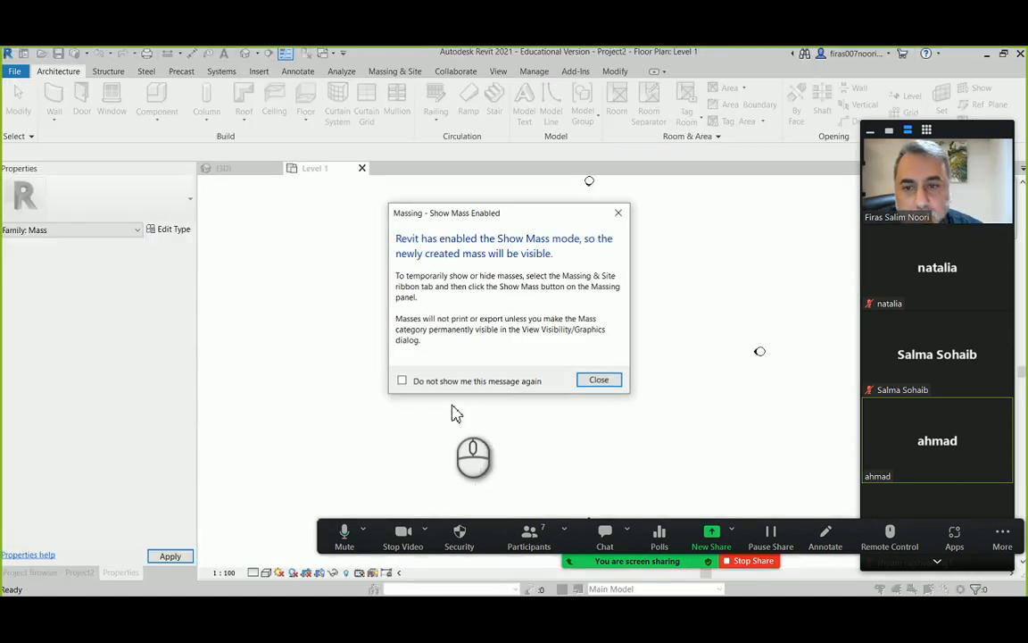
Place the Conceptual Tower mass on the Level 1 work plane, centred between the elevation markers, and open the project's default 3D view.
left_click(596, 383)
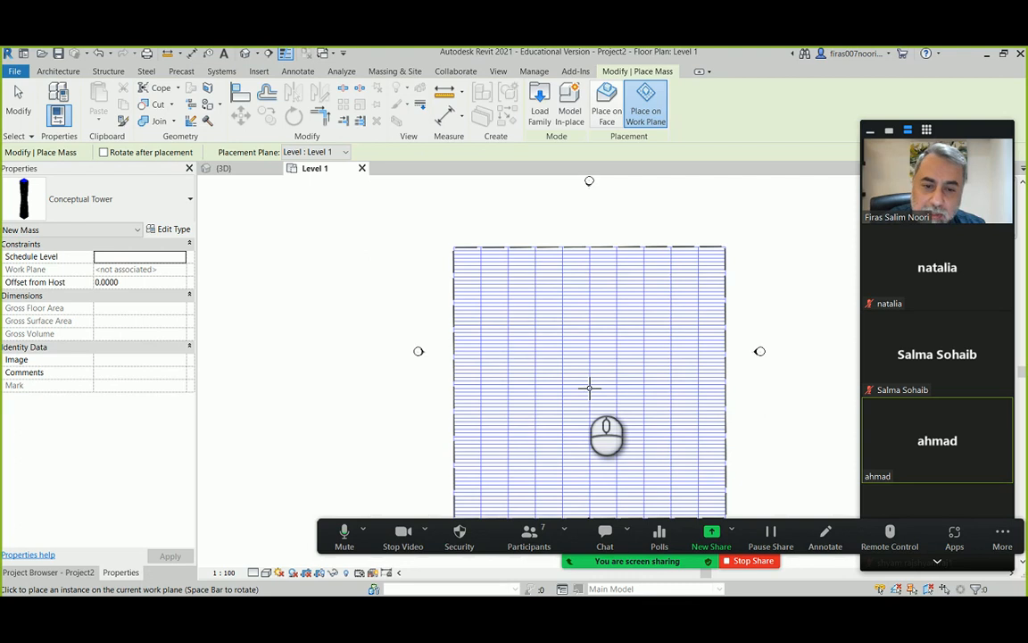
left_click(590, 388)
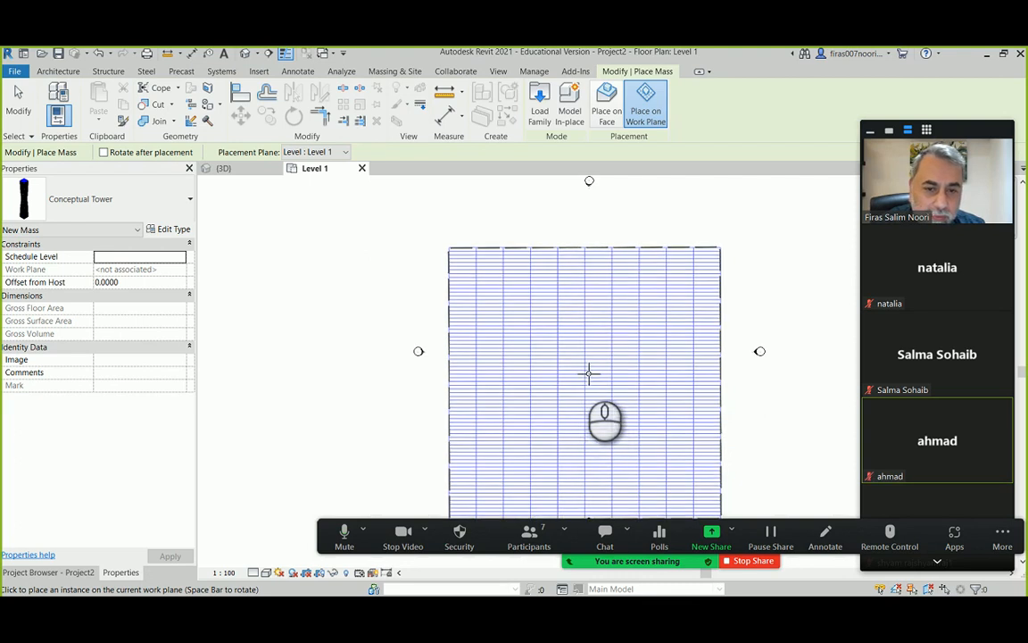
left_click(591, 370)
left_click(593, 356)
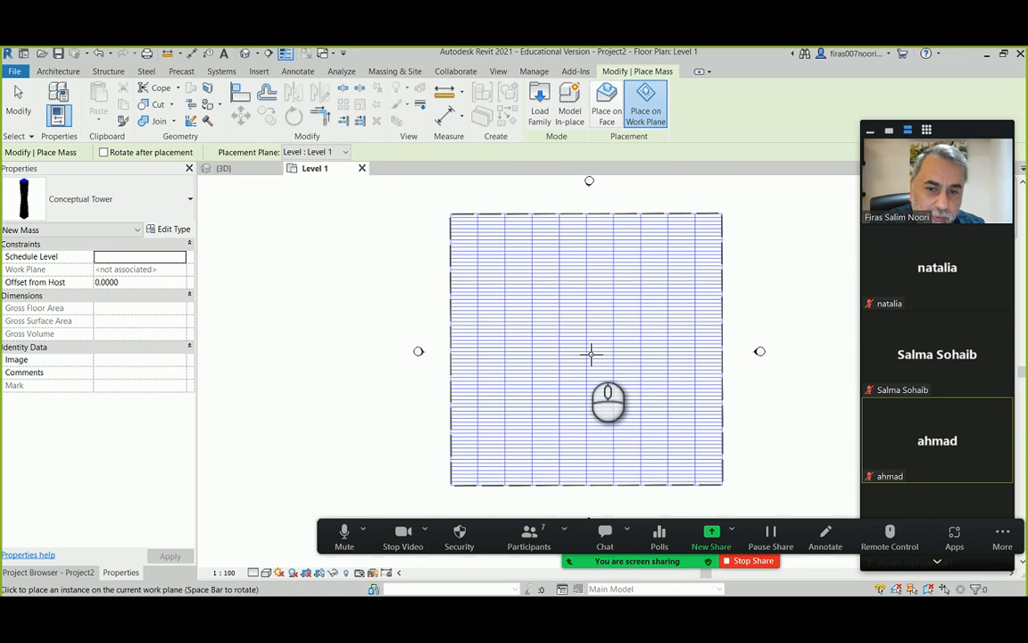
left_click(591, 354)
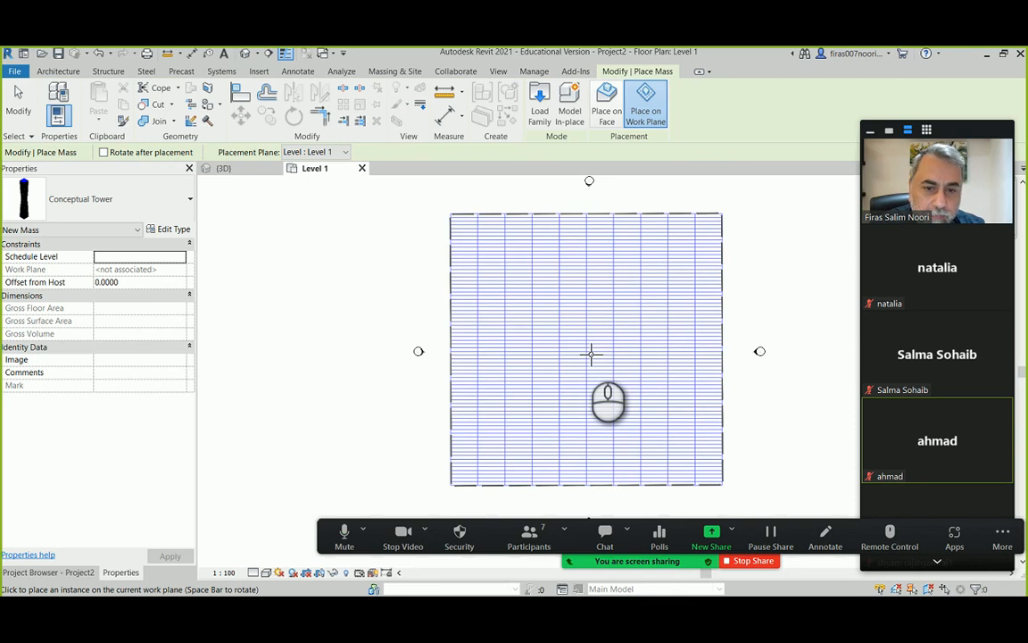
left_click(593, 357)
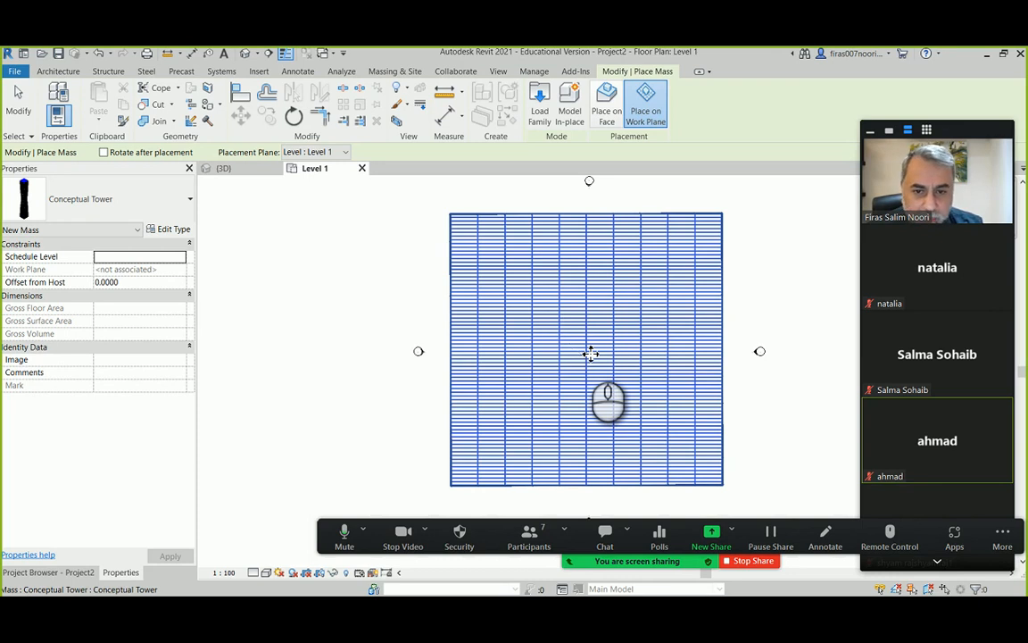
left_click(590, 354)
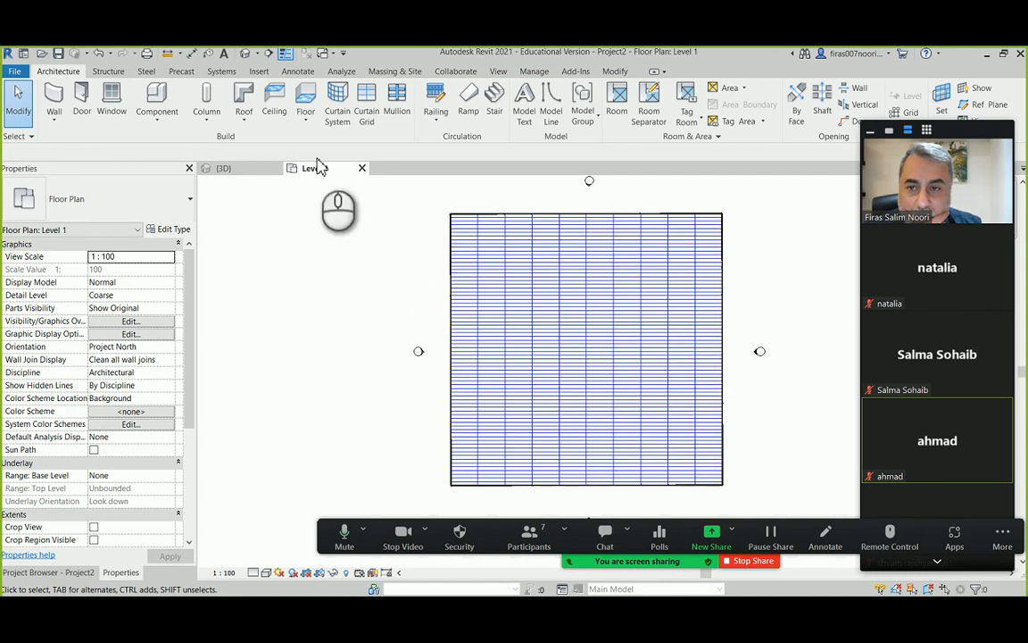
left_click(245, 52)
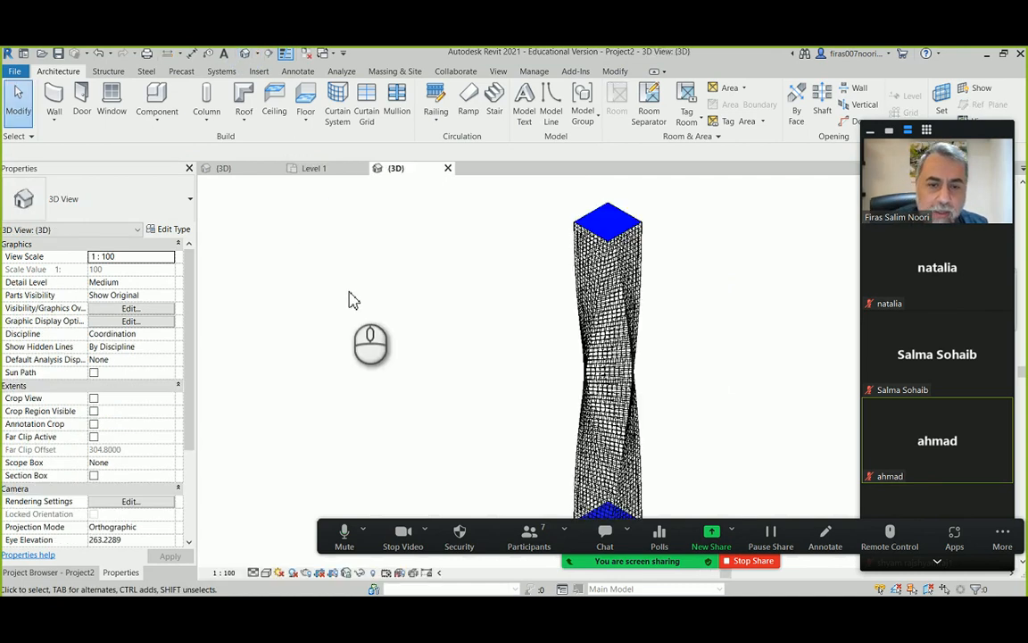
mouse_move(505, 308)
middle_mouse_down()
mouse_move(523, 353)
mouse_move(503, 320)
middle_mouse_up()
Close the Conceptual Tower family, saving its changes.
left_click(238, 168)
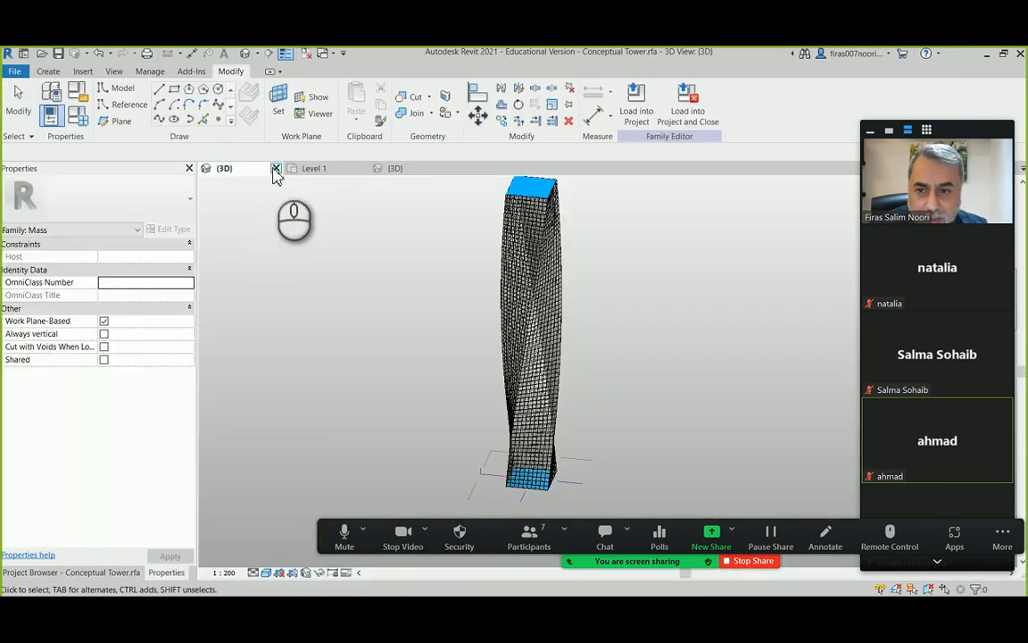
left_click(276, 169)
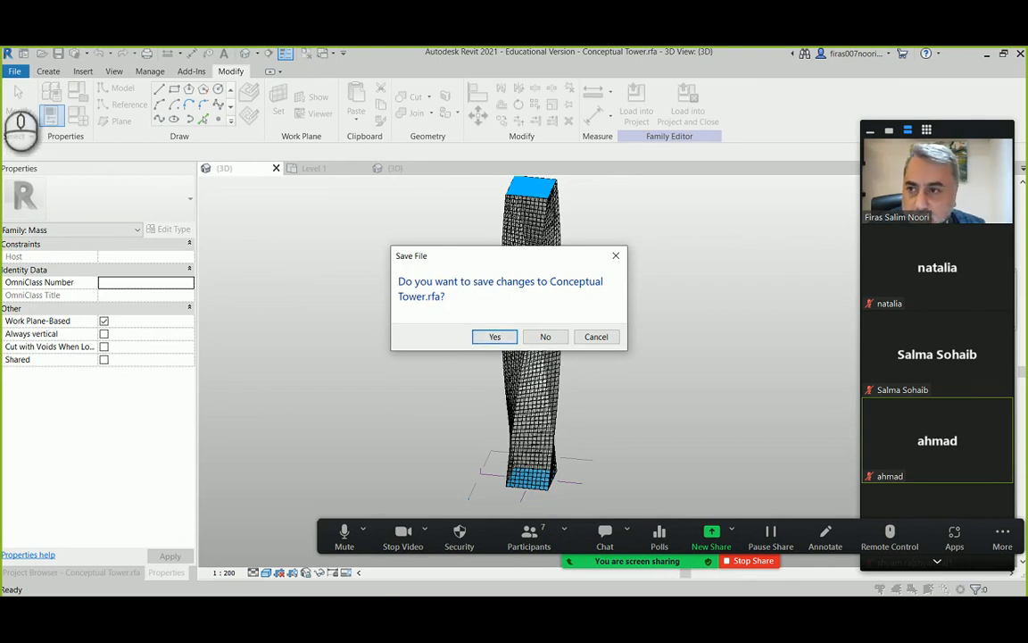
left_click(483, 339)
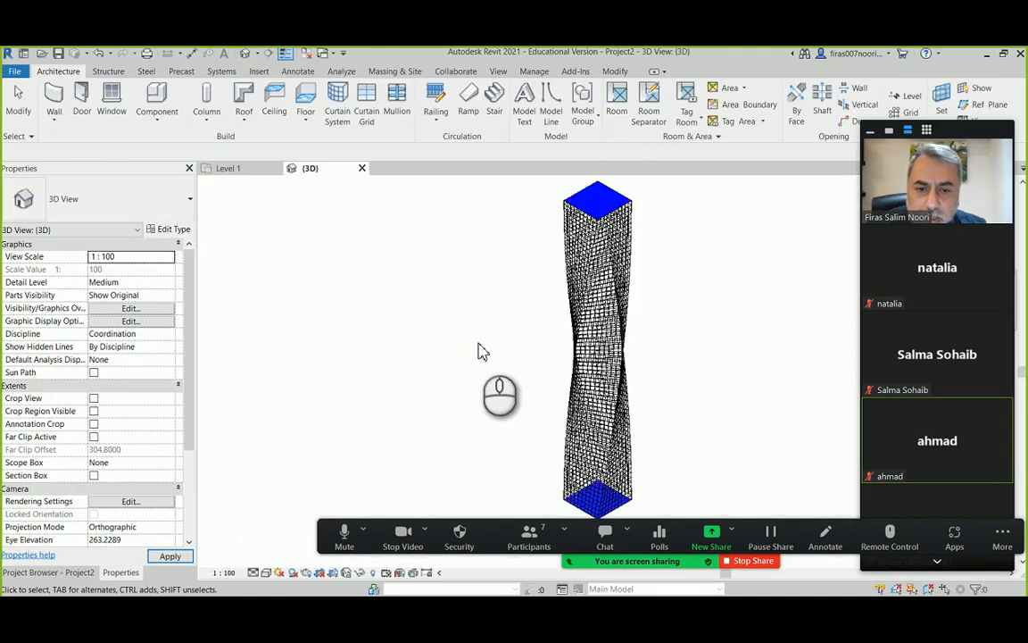
Set the 3D view's visual style to Consistent Colors and examine the framed panels at the tower's base.
left_click(266, 573)
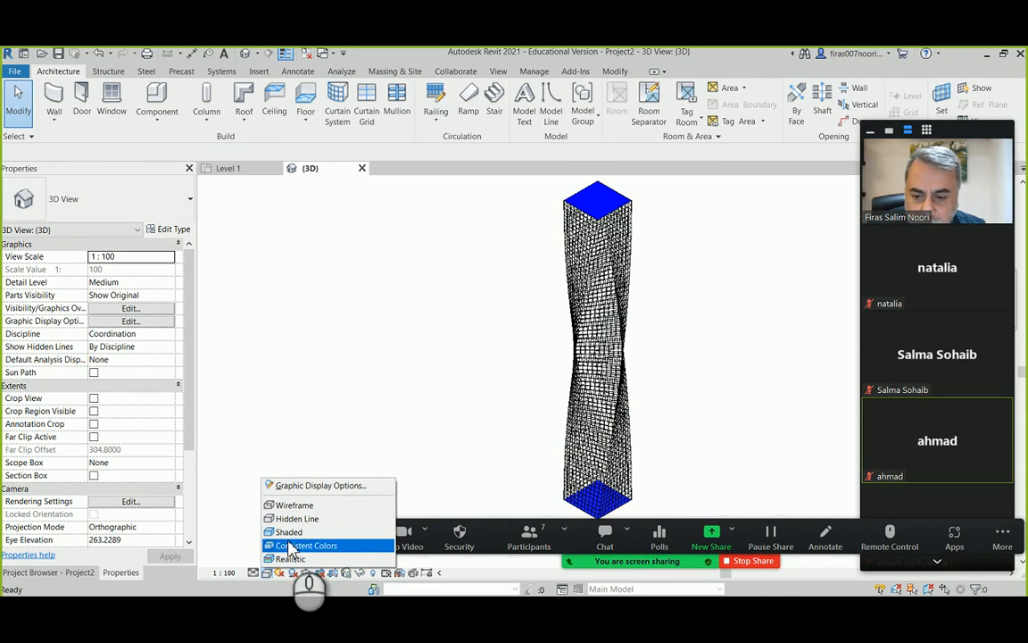
left_click(290, 547)
scroll(554, 420, "up", 5)
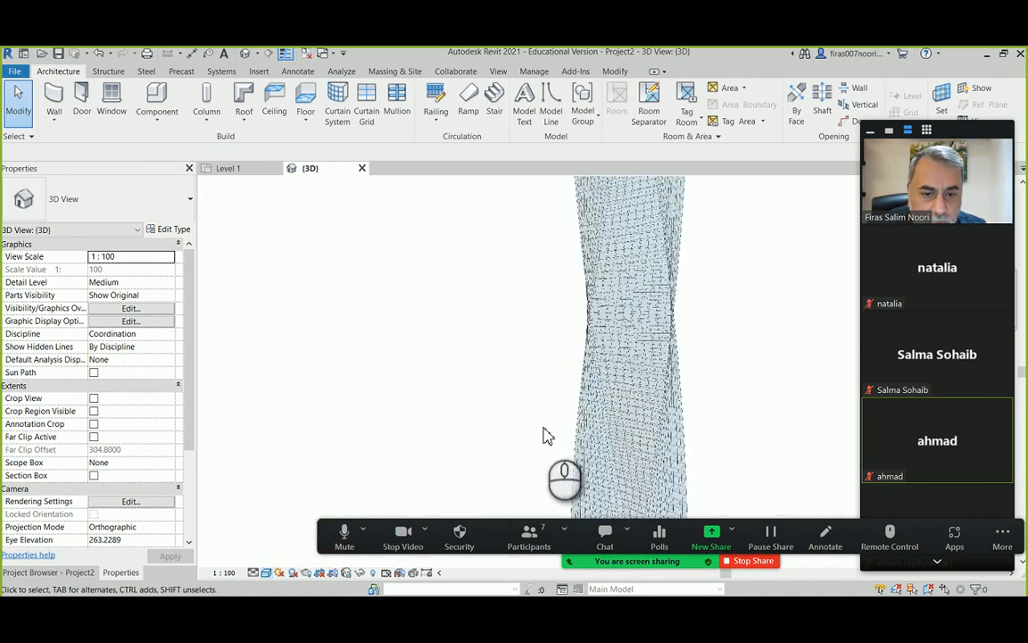
middle_click_drag(543, 429, 452, 251)
scroll(476, 352, "up", 2)
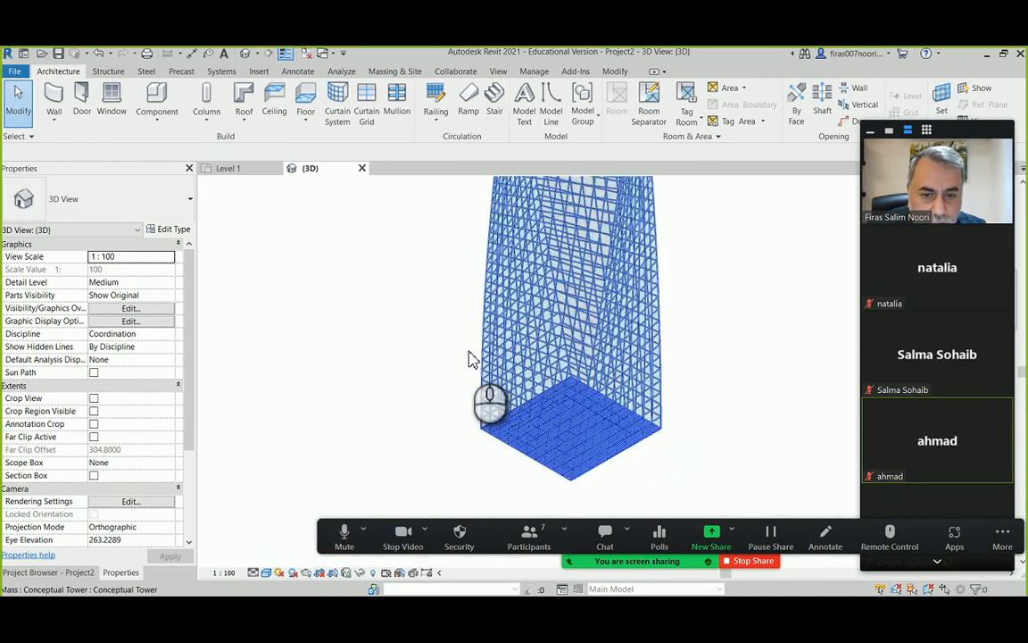
scroll(469, 361, "up", 2)
middle_click_drag(466, 360, 426, 284)
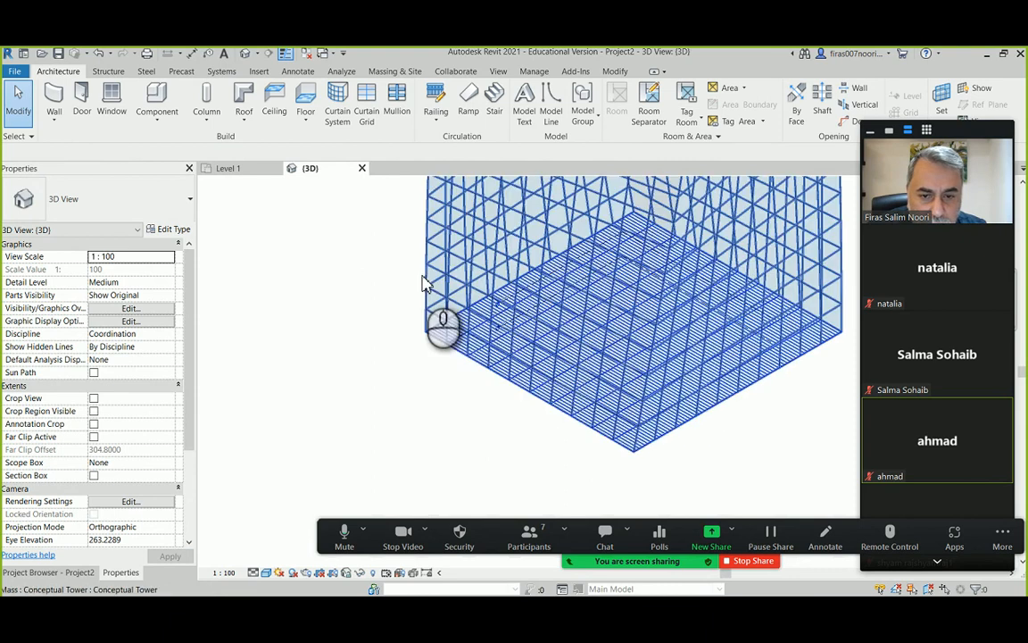
scroll(434, 337, "up", 4)
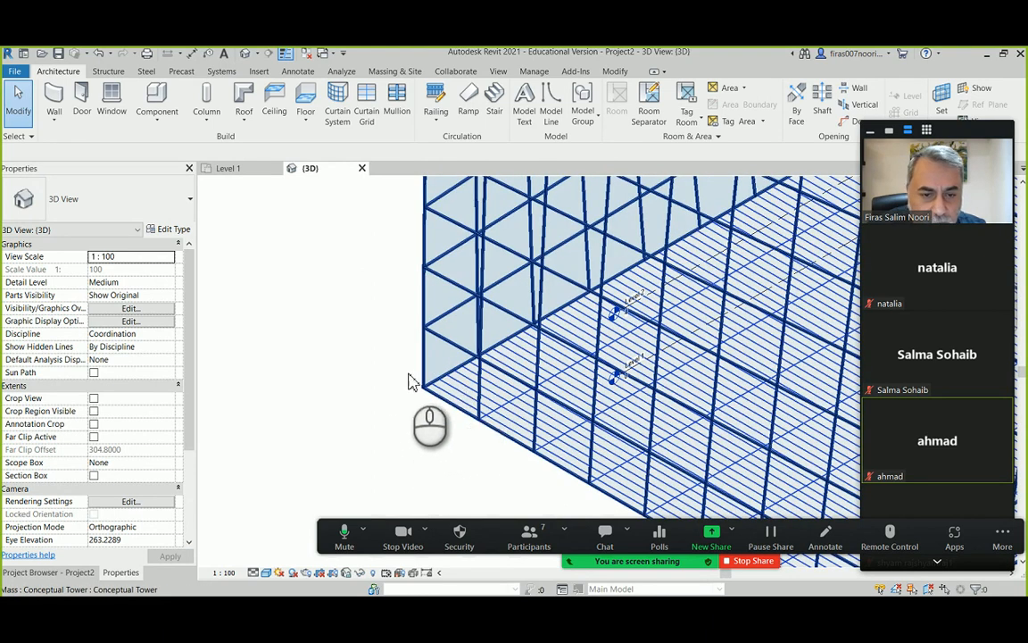
scroll(383, 357, "down", 4)
middle_click_drag(383, 360, 394, 285)
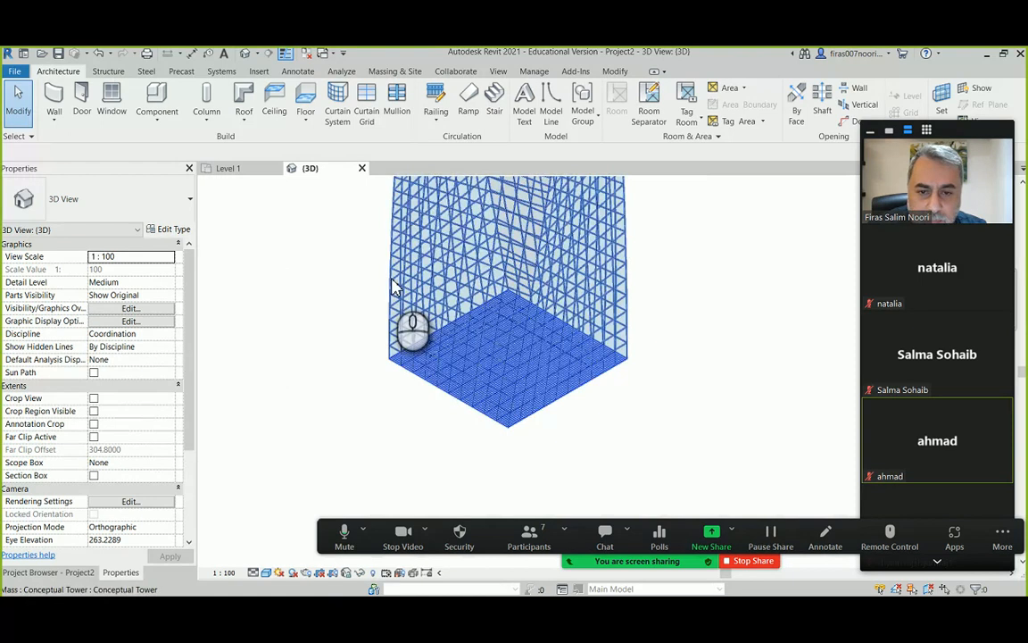
Open the East building elevation at the Level 1 and Level 2 markers by the tower's base.
left_click(71, 572)
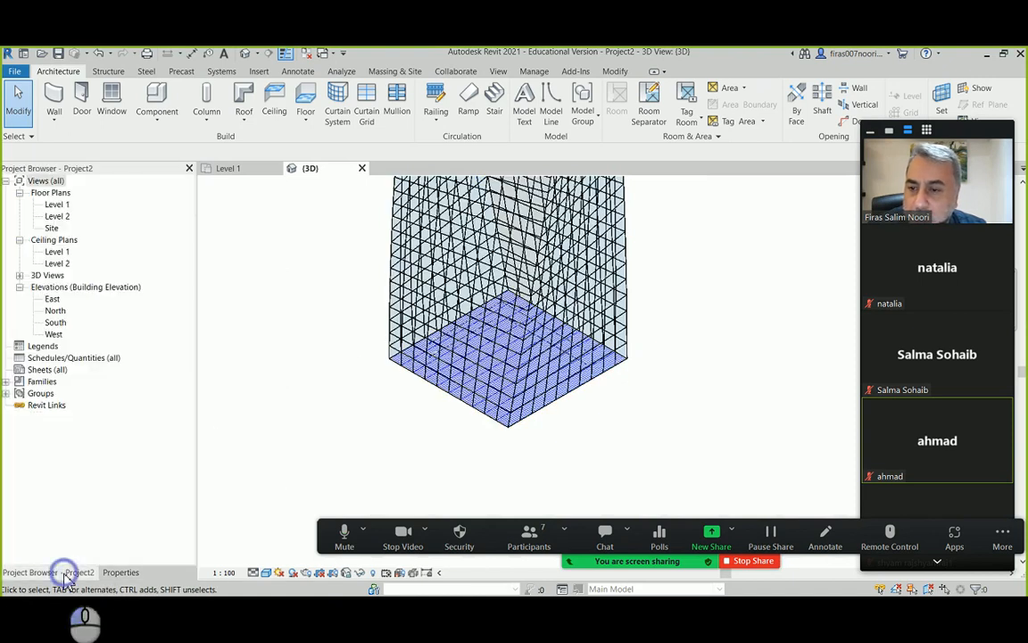
double_click(53, 298)
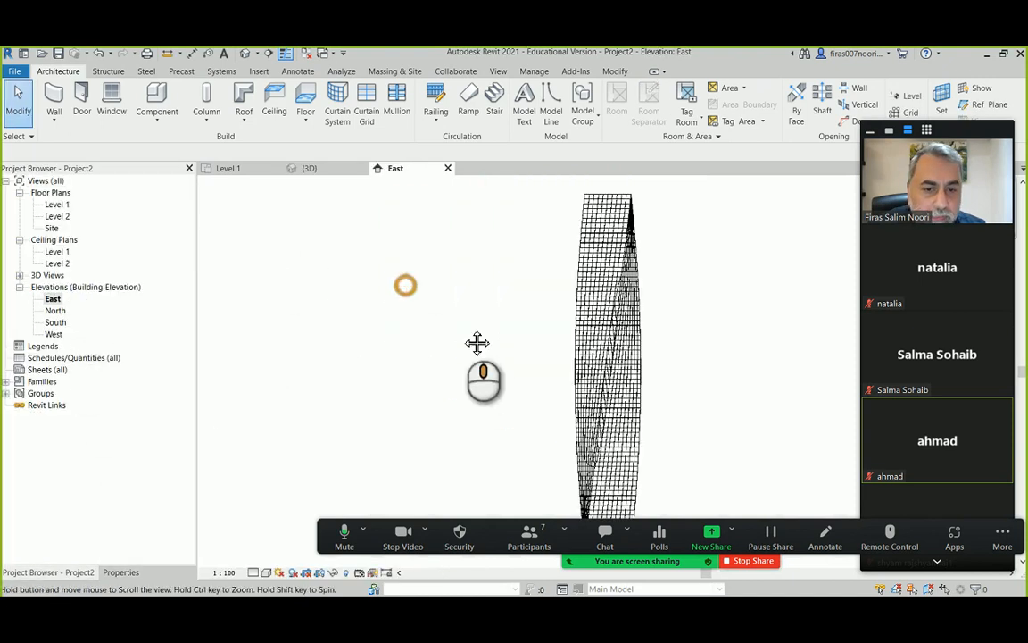
scroll(420, 293, "up", 3)
scroll(586, 471, "up", 4)
scroll(576, 424, "up", 5)
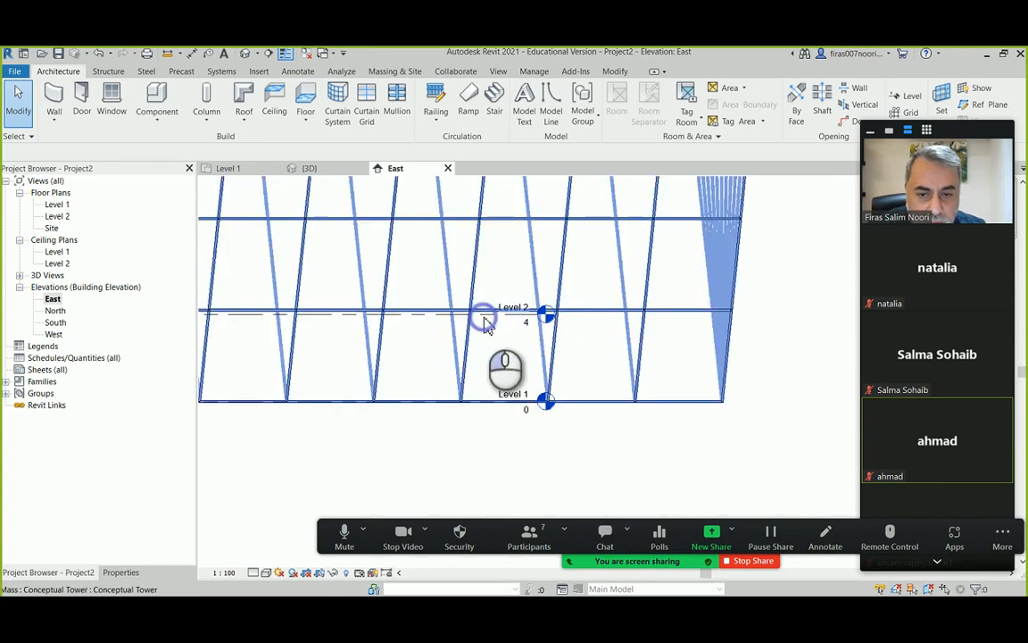
Extend the head end of the Level 2 line, together with the aligned Level 1 line, beyond the tower's edge.
left_click(489, 323)
key("Escape")
left_click(491, 315)
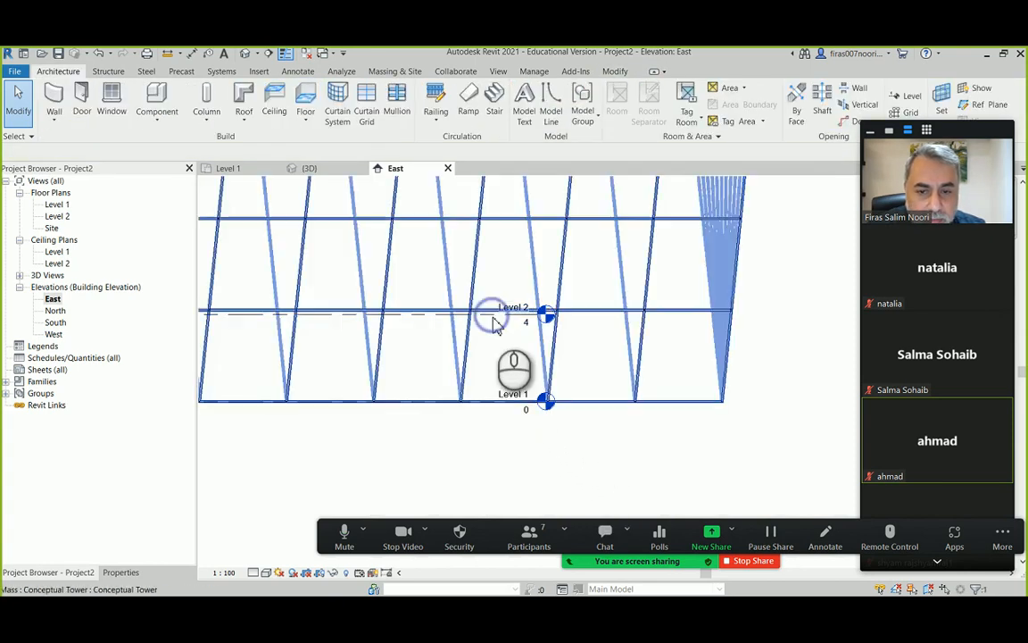
left_click(494, 336)
left_click(489, 318)
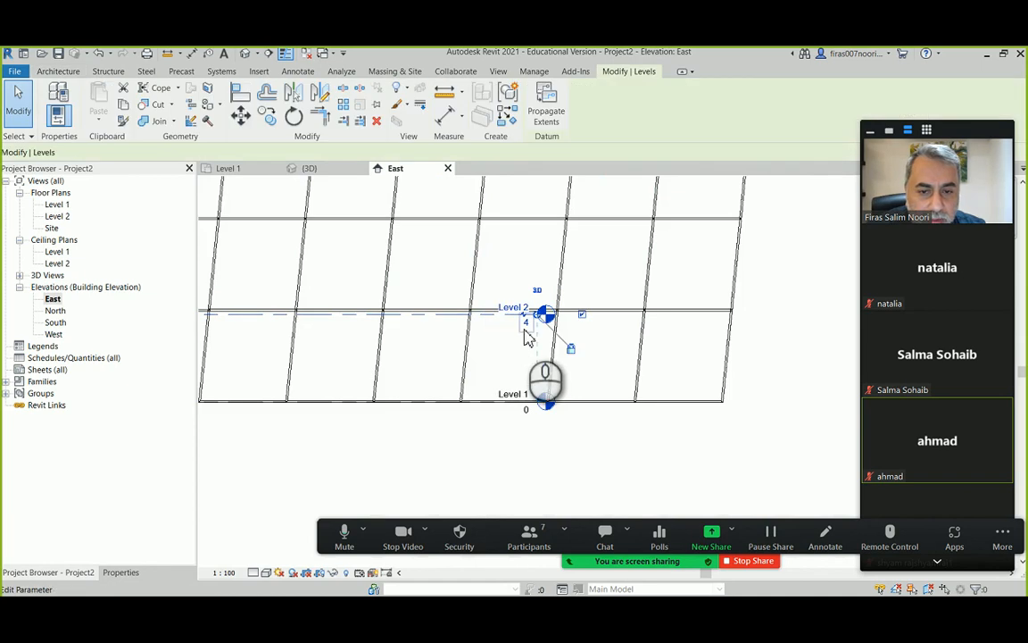
left_click_drag(537, 315, 810, 317)
middle_click_drag(761, 343, 389, 372)
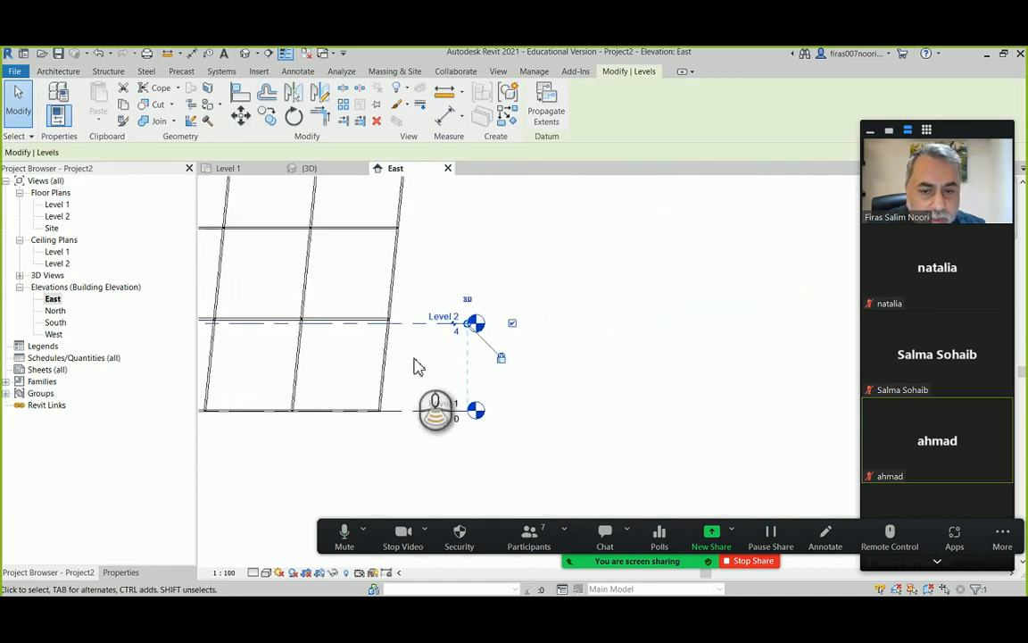
Extend the Level 1 and Level 2 lines past both sides of the tower in the East elevation.
scroll(415, 362, "down", 2)
scroll(444, 356, "up", 1)
left_click_drag(441, 336, 780, 339)
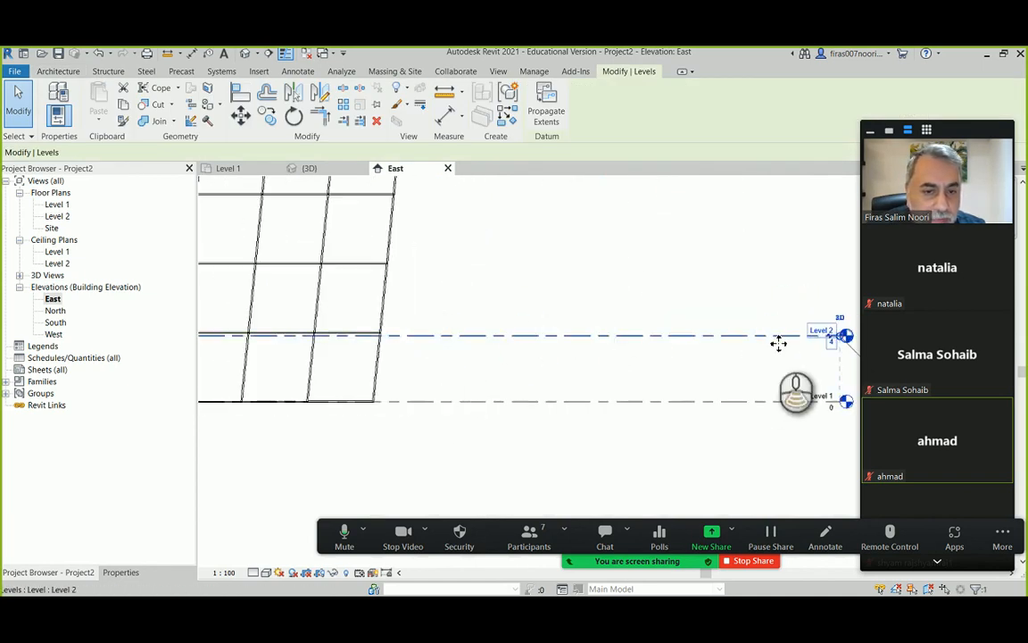
scroll(700, 406, "down", 3)
scroll(515, 353, "up", 2)
scroll(515, 353, "up", 1)
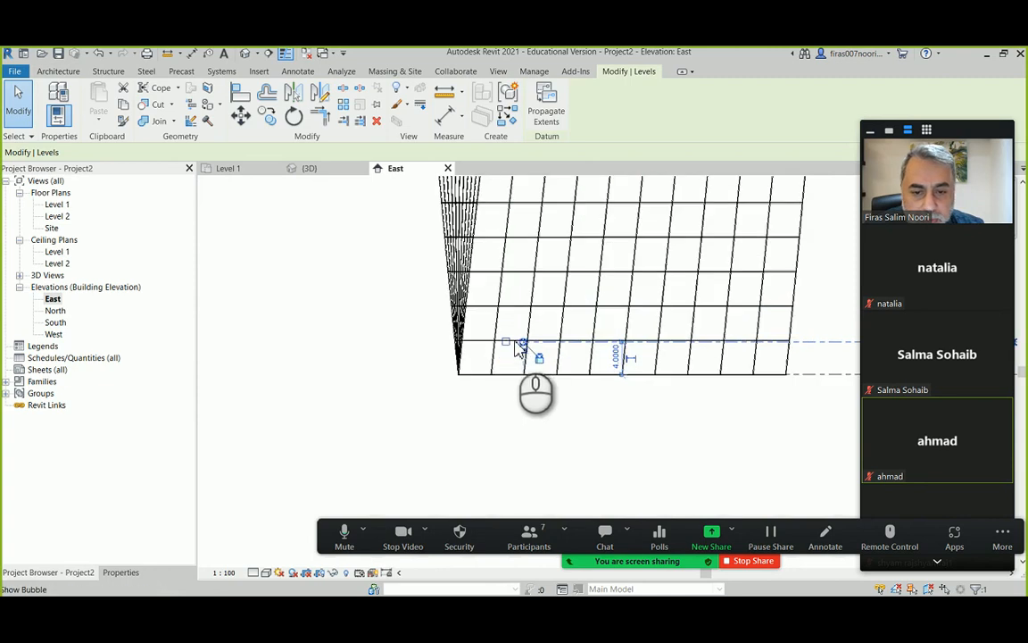
left_click_drag(523, 350, 291, 348)
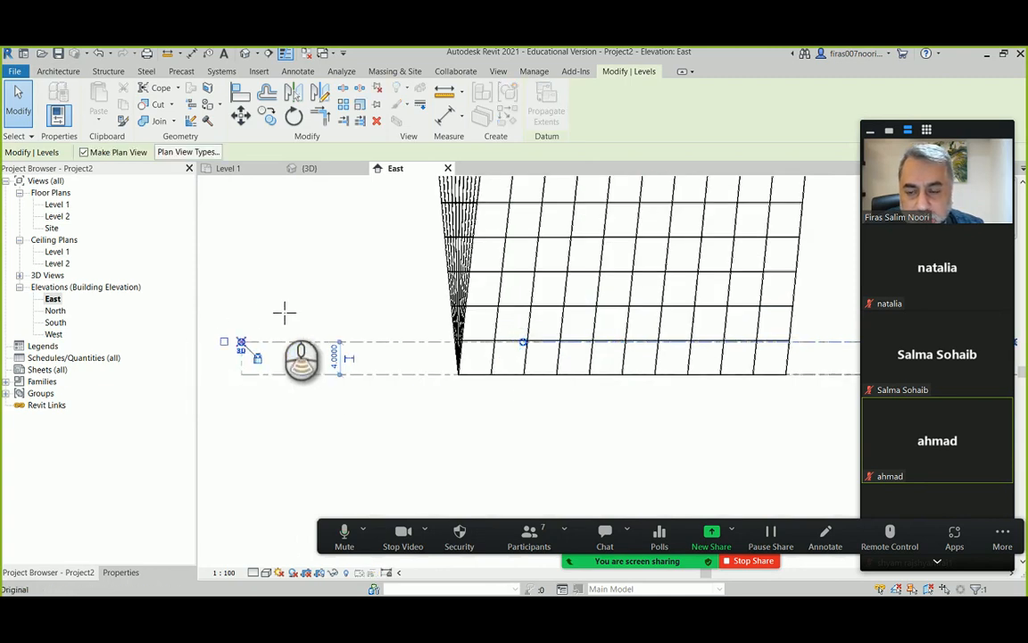
scroll(304, 306, "down", 4)
left_click_drag(273, 307, 270, 306)
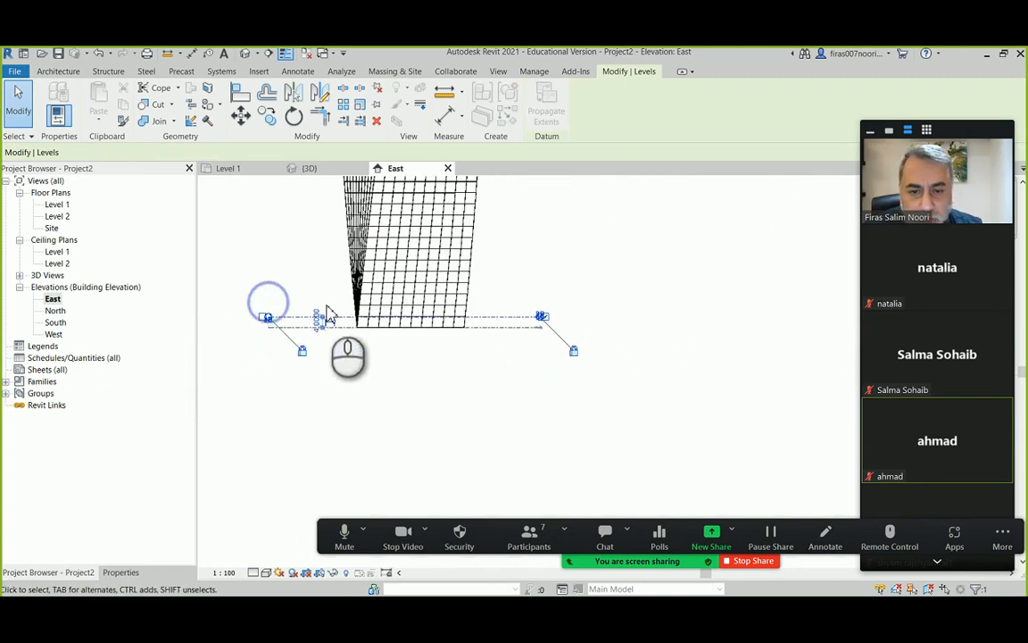
Set the elevation of Level 2 to 4.20 m.
scroll(566, 310, "up", 6)
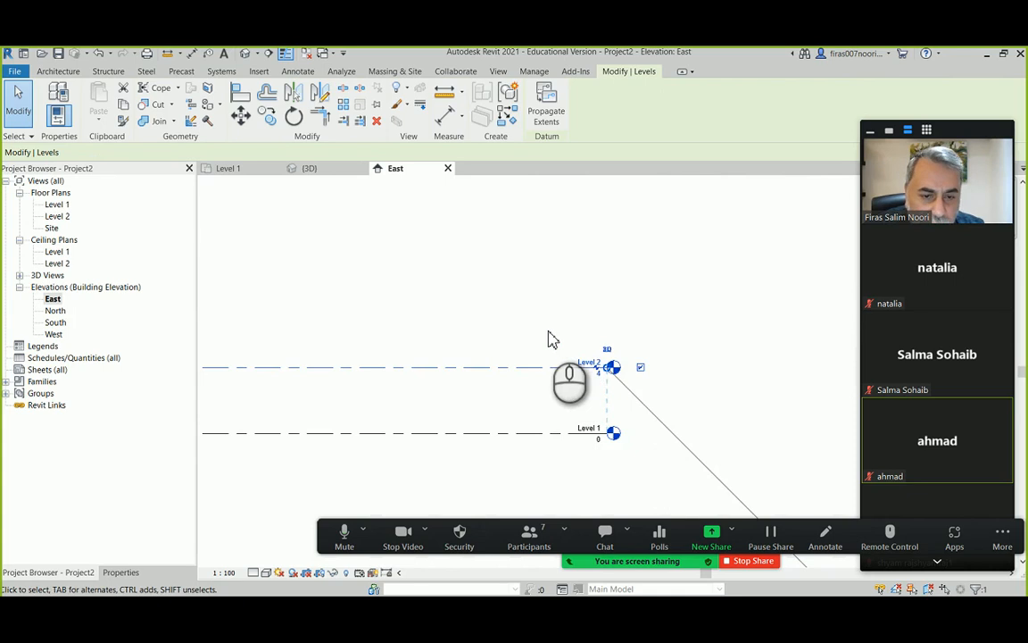
left_click(548, 337)
scroll(600, 377, "up", 5)
left_click(604, 362)
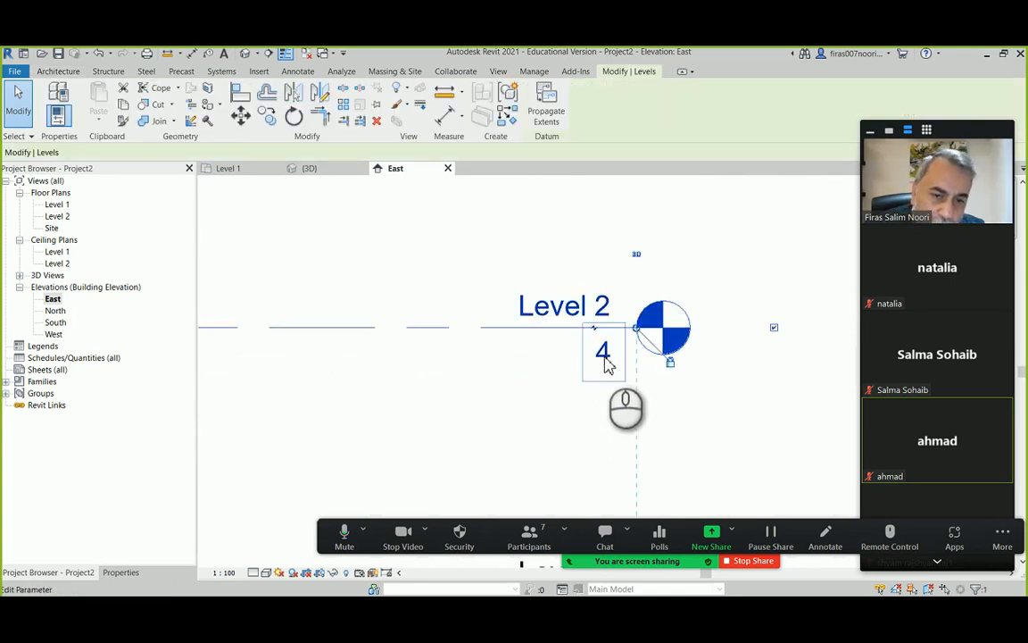
left_click(605, 364)
type("4.")
key("Return")
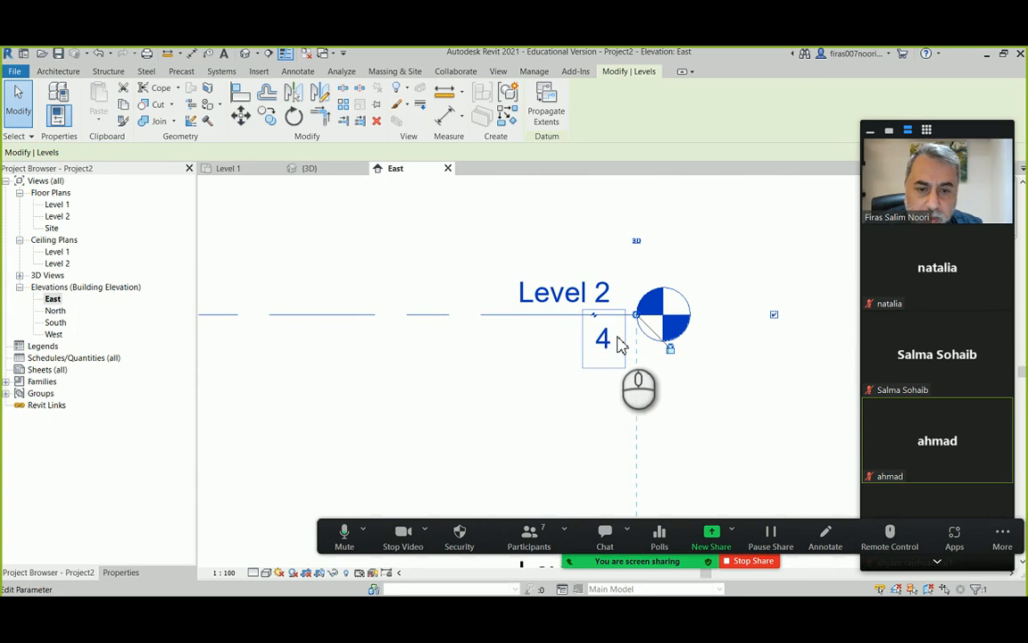
Set the project's length units to meters rounded to 2 decimal places.
left_click(496, 390)
key("u")
key("n")
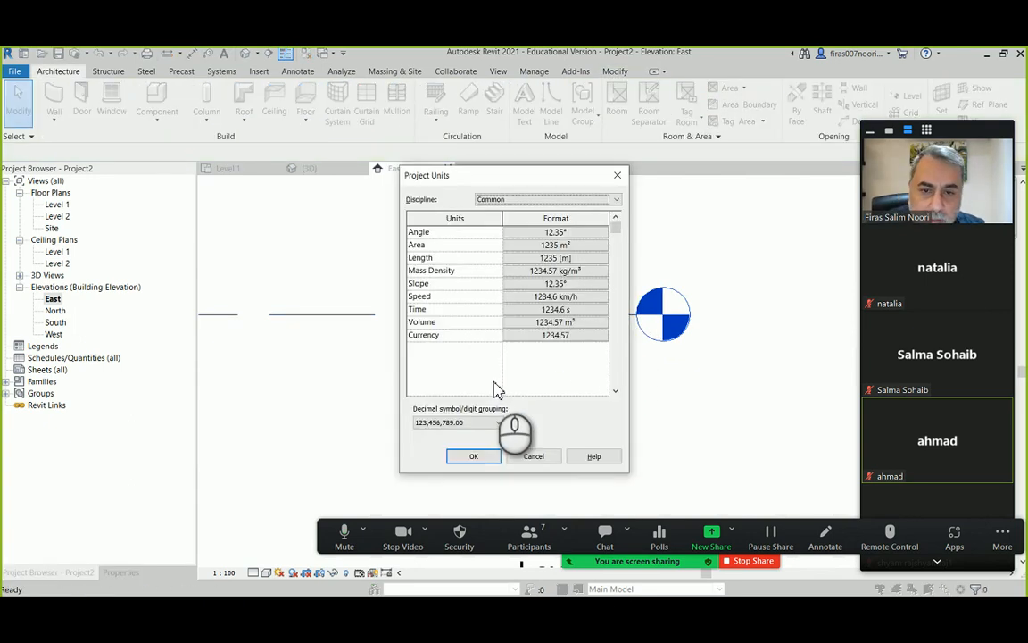
left_click(540, 258)
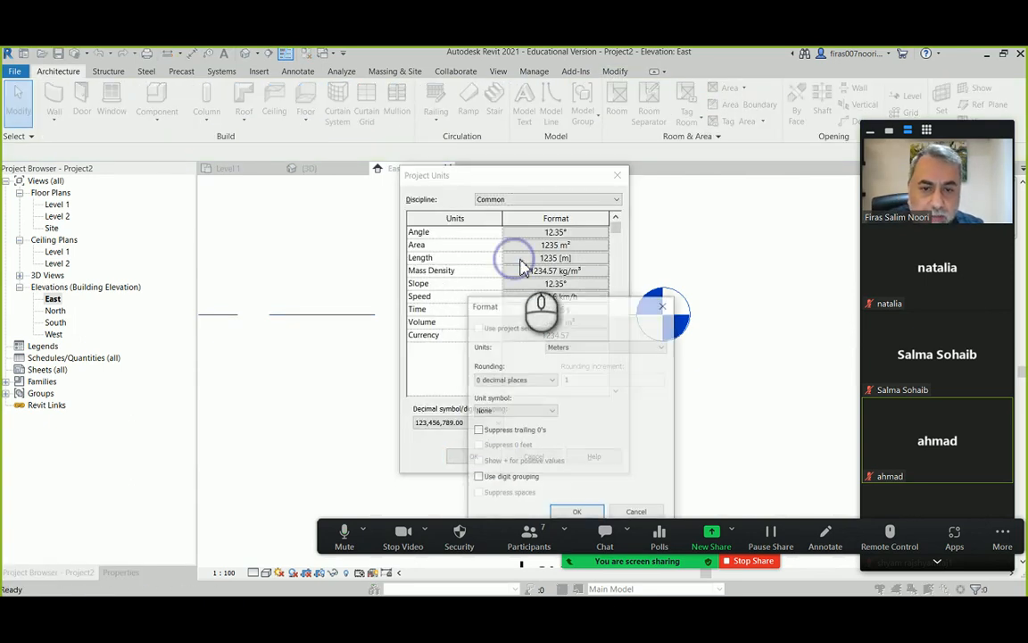
left_click_drag(565, 310, 303, 195)
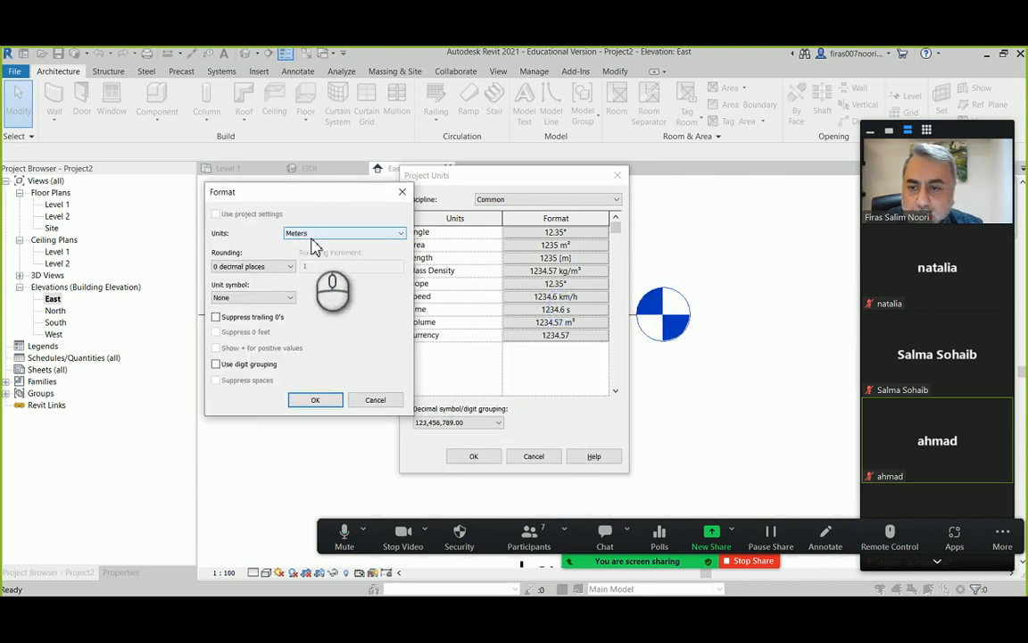
left_click(266, 268)
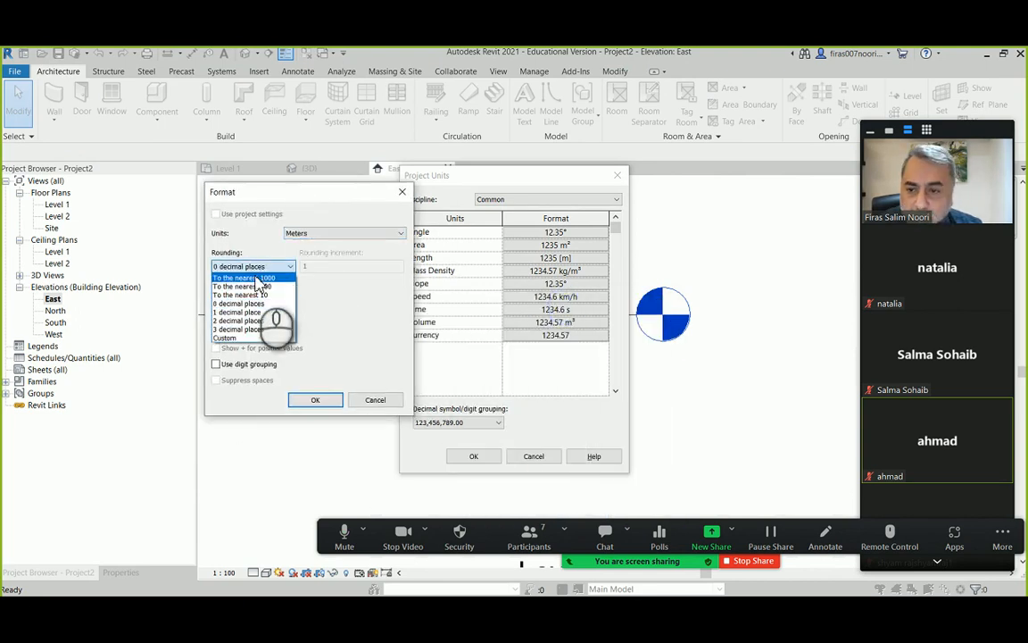
left_click(238, 322)
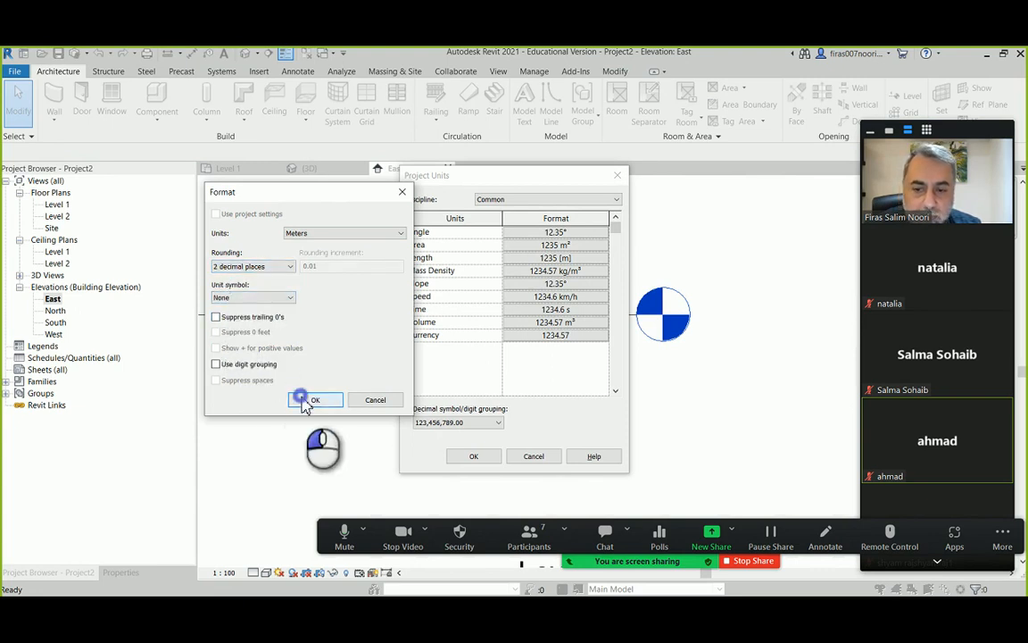
left_click(312, 398)
left_click(473, 456)
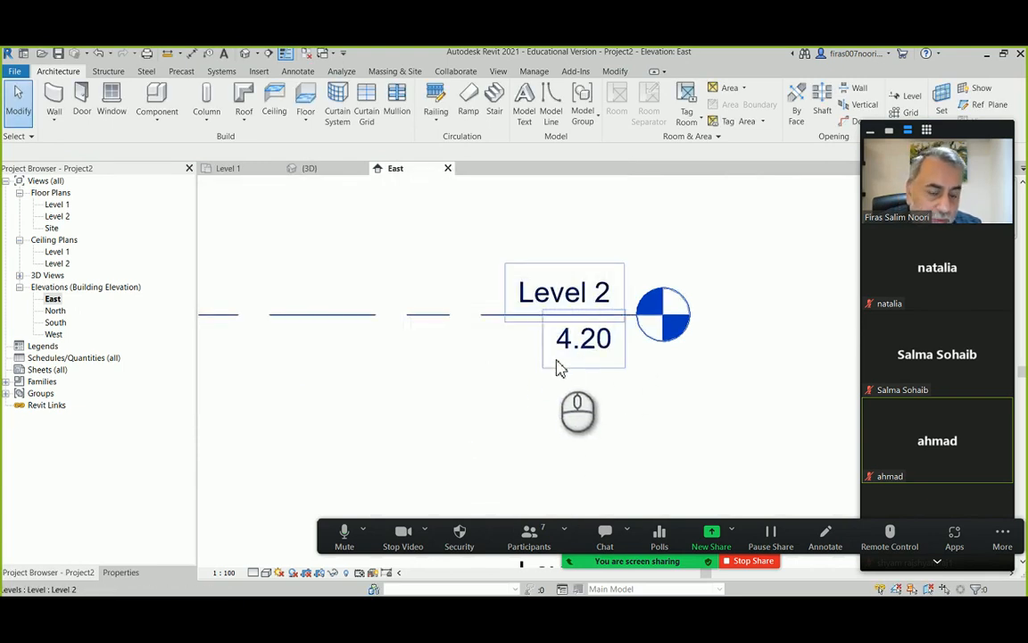
Examine how Level 2 lines up with the first horizontal panel joint at the tower's base.
scroll(554, 366, "down", 5)
middle_click_drag(451, 348, 665, 317)
scroll(486, 329, "down", 3)
middle_click_drag(349, 321, 571, 324)
scroll(484, 304, "up", 5)
scroll(558, 269, "up", 5)
middle_click_drag(596, 236, 418, 326)
scroll(372, 372, "down", 1)
scroll(366, 375, "down", 4)
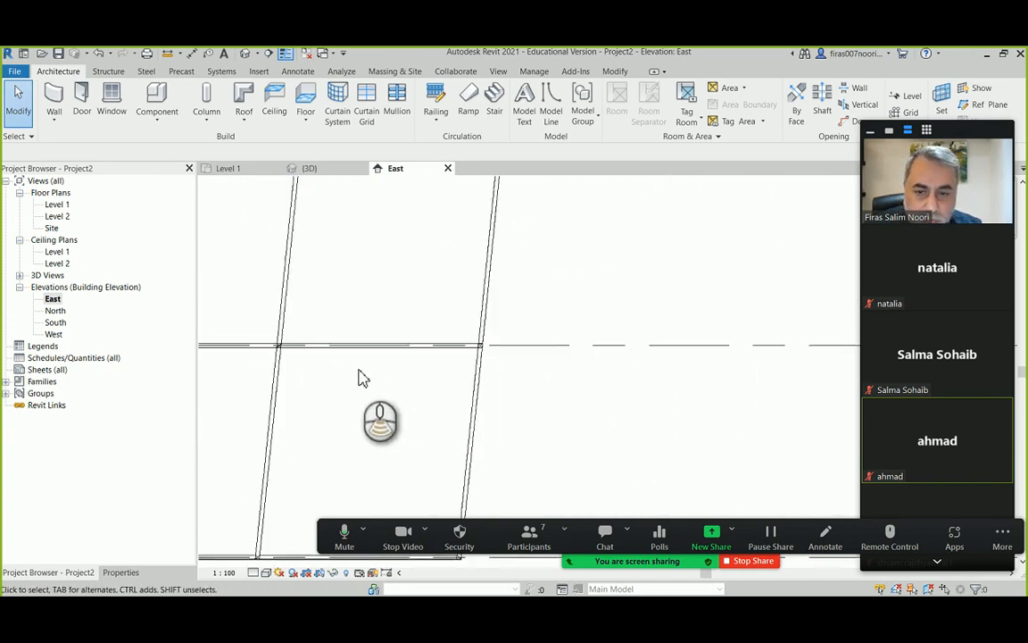
Array Level 2 upward as a linear array of 72 items, spaced by the distance from Level 1 to Level 2.
left_click(505, 373)
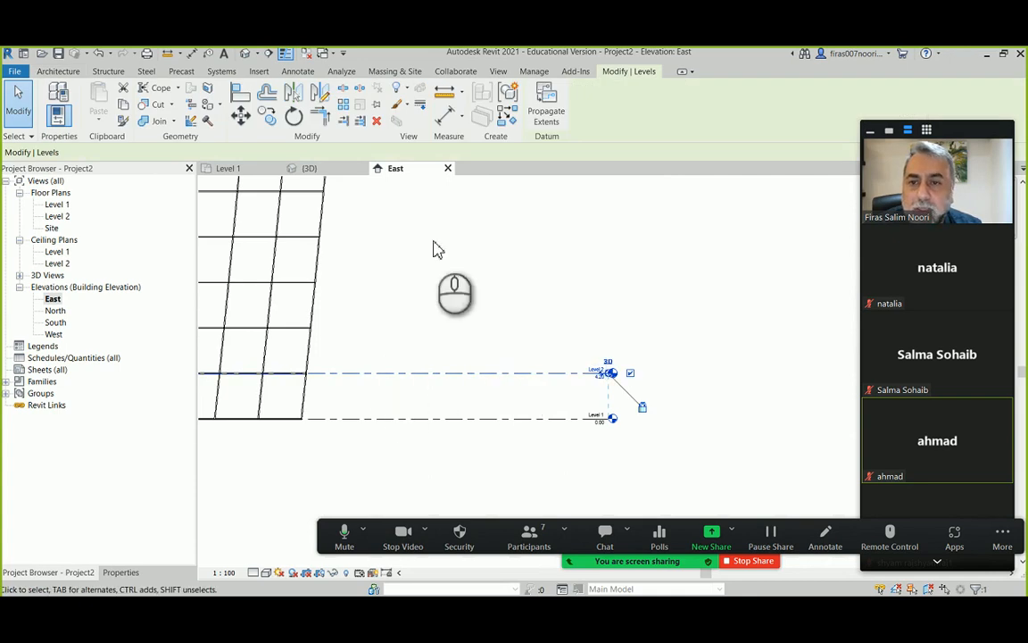
left_click(343, 105)
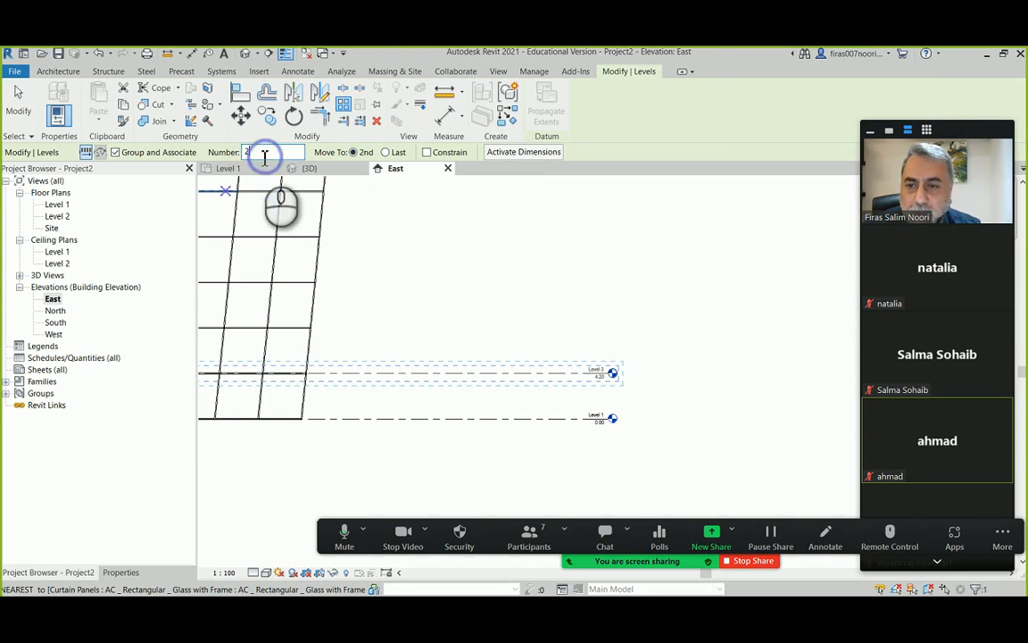
left_click(493, 422)
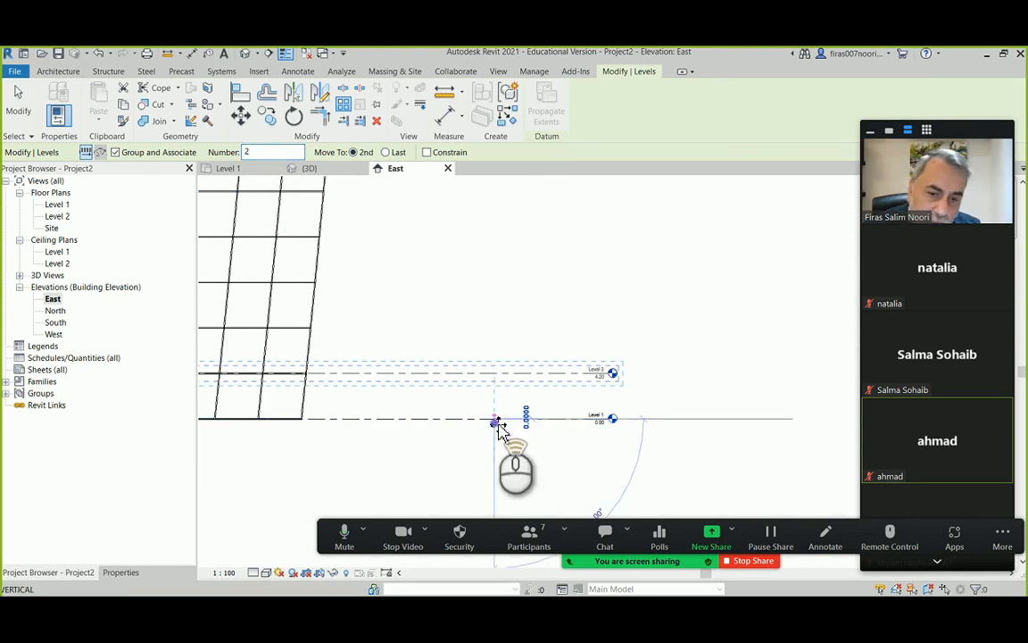
scroll(495, 415, "up", 3)
left_click(494, 340)
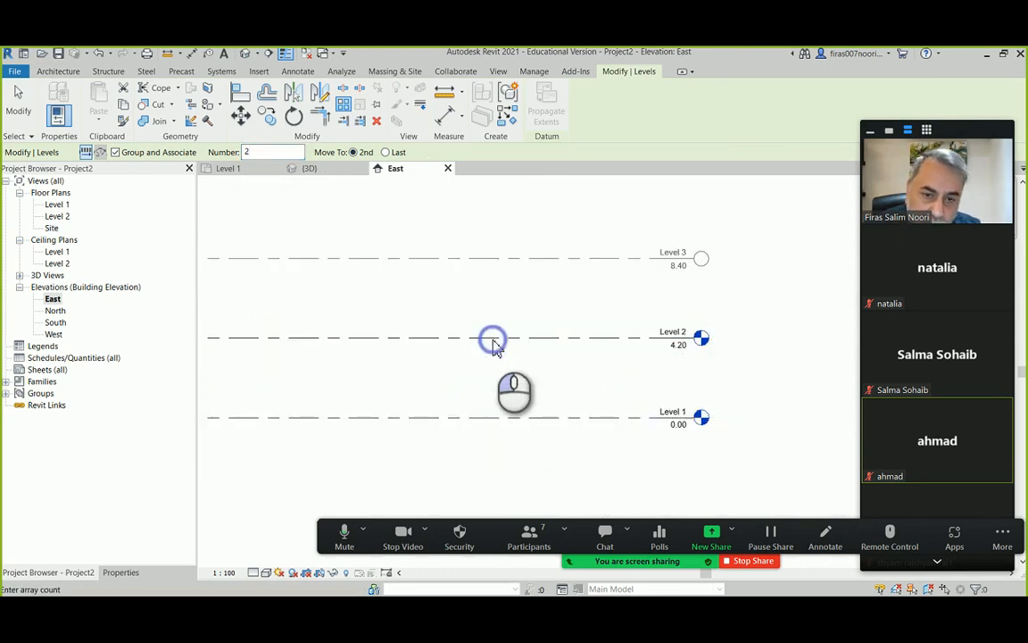
scroll(574, 338, "down", 2)
scroll(574, 331, "down", 1)
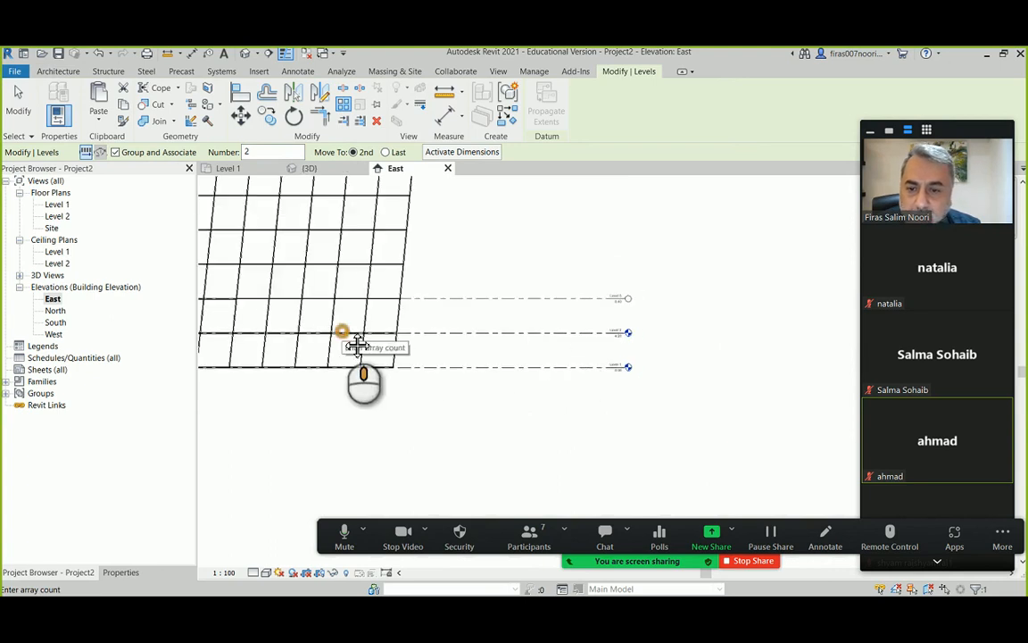
middle_click_drag(342, 331, 603, 297)
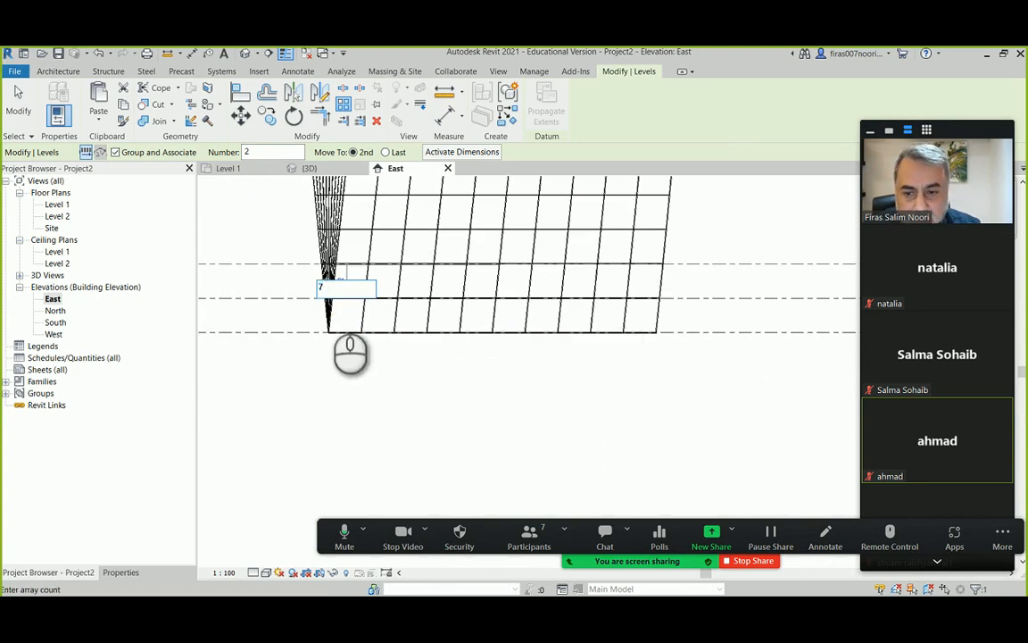
type("72")
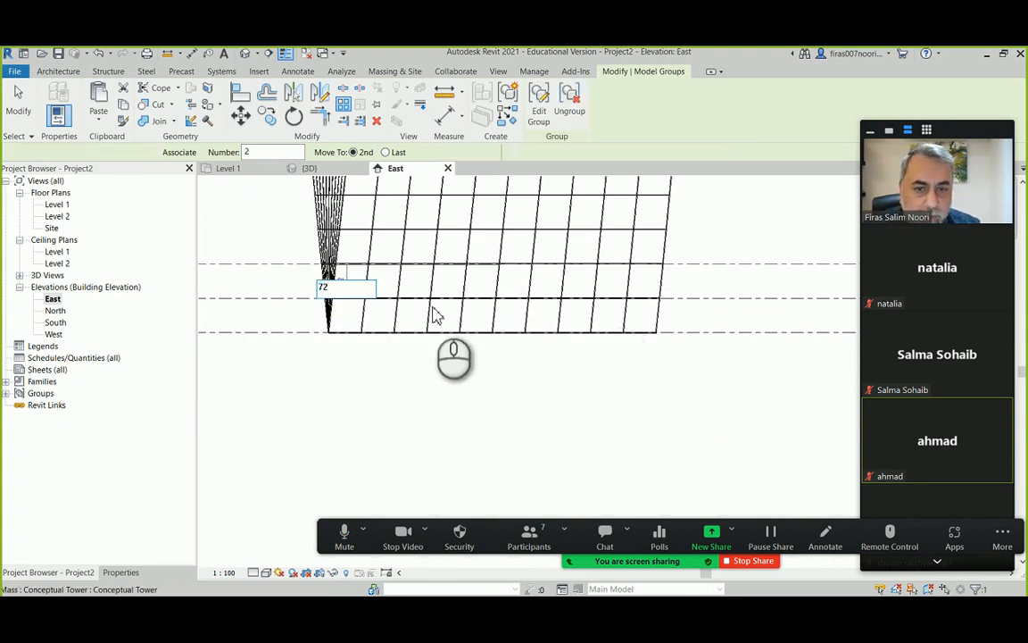
key("Return")
Examine the arrayed levels up the tower, comparing the highest level and its elevation with the tower's top edge.
scroll(494, 298, "down", 2)
middle_click_drag(495, 300, 507, 505)
scroll(507, 500, "down", 2)
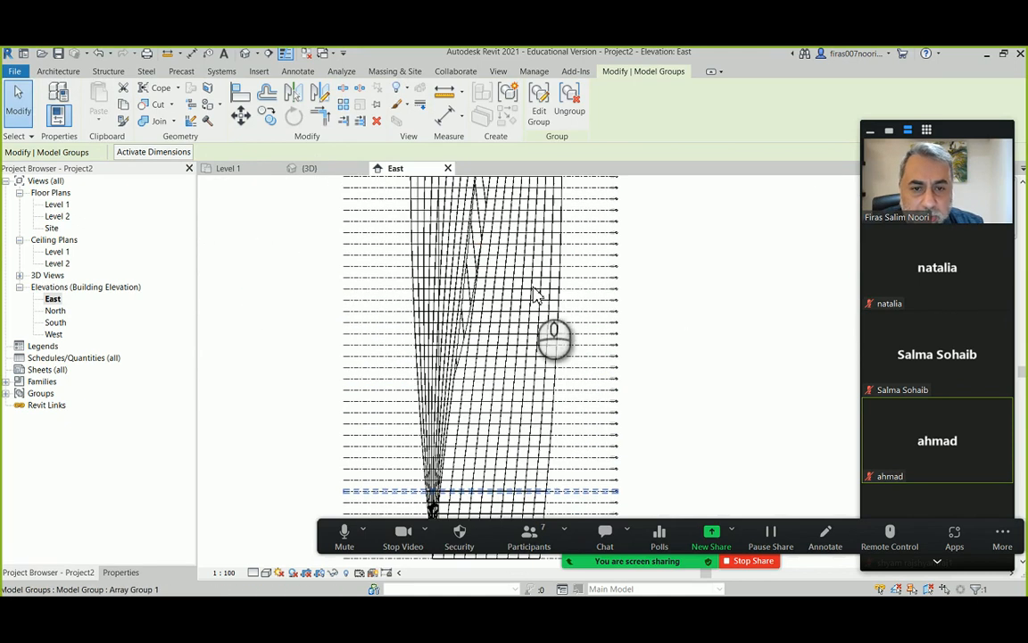
middle_click_drag(533, 274, 515, 505)
middle_click_drag(523, 265, 534, 416)
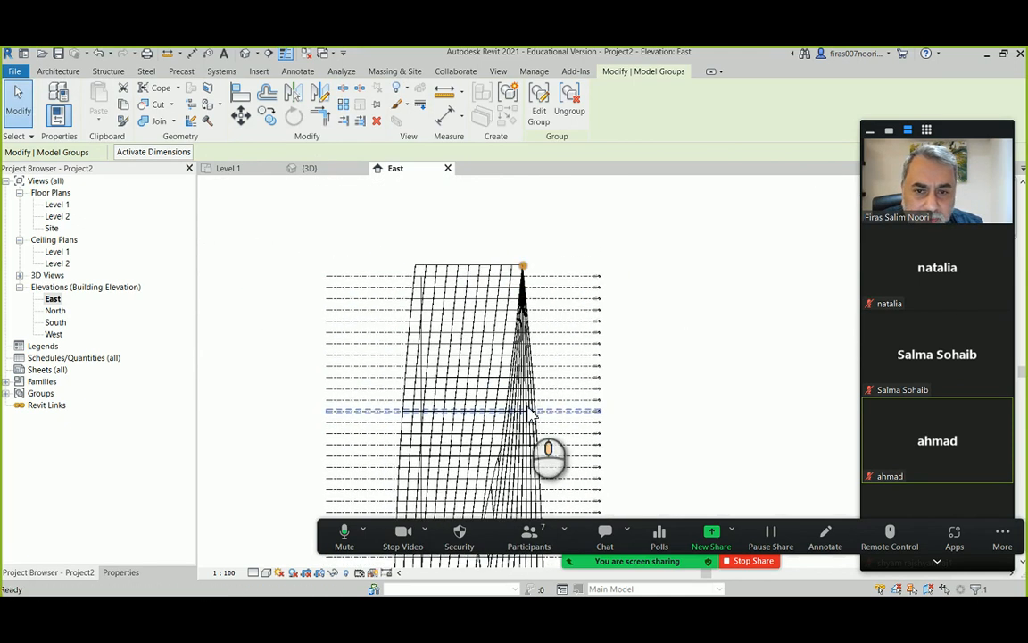
scroll(531, 283, "up", 3)
scroll(441, 287, "up", 5)
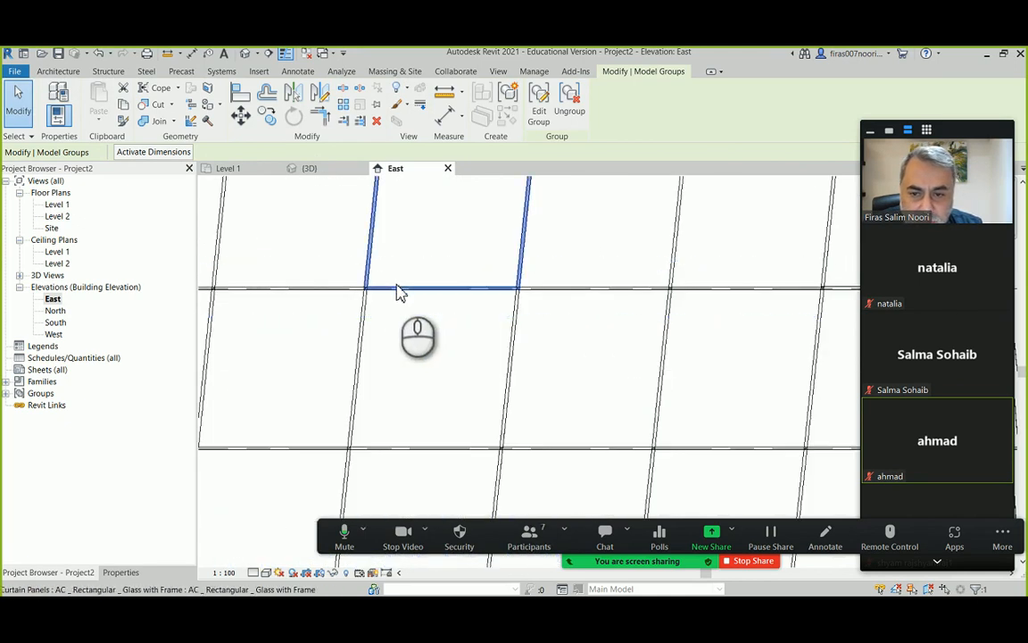
scroll(398, 292, "up", 3)
scroll(613, 297, "down", 4)
middle_click_drag(645, 301, 349, 308)
middle_click_drag(607, 356, 308, 393)
scroll(665, 355, "up", 3)
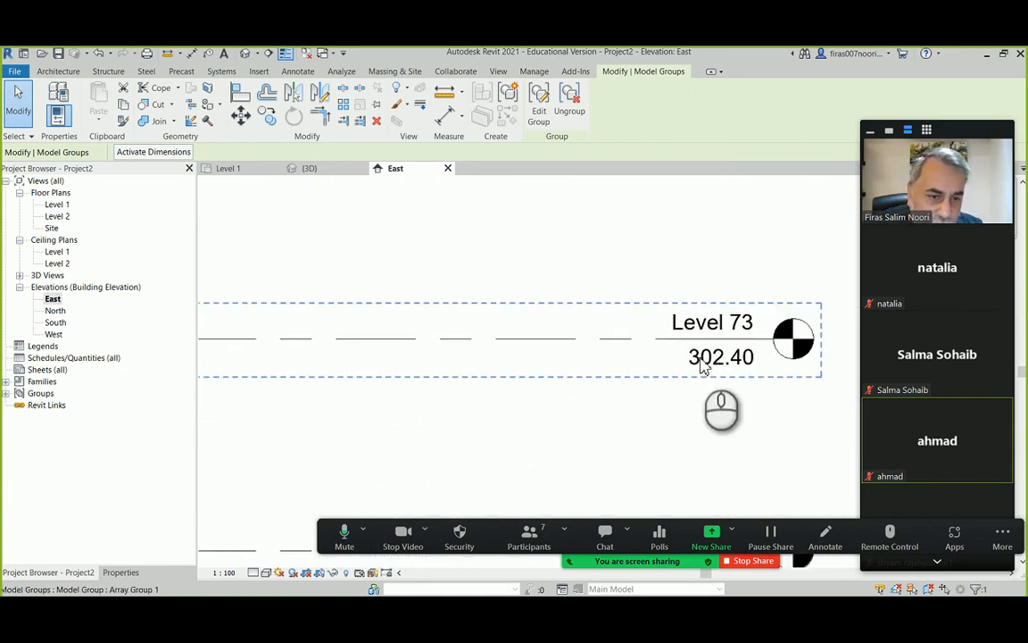
scroll(719, 353, "down", 3)
middle_click_drag(342, 351, 678, 326)
middle_click_drag(319, 352, 390, 345)
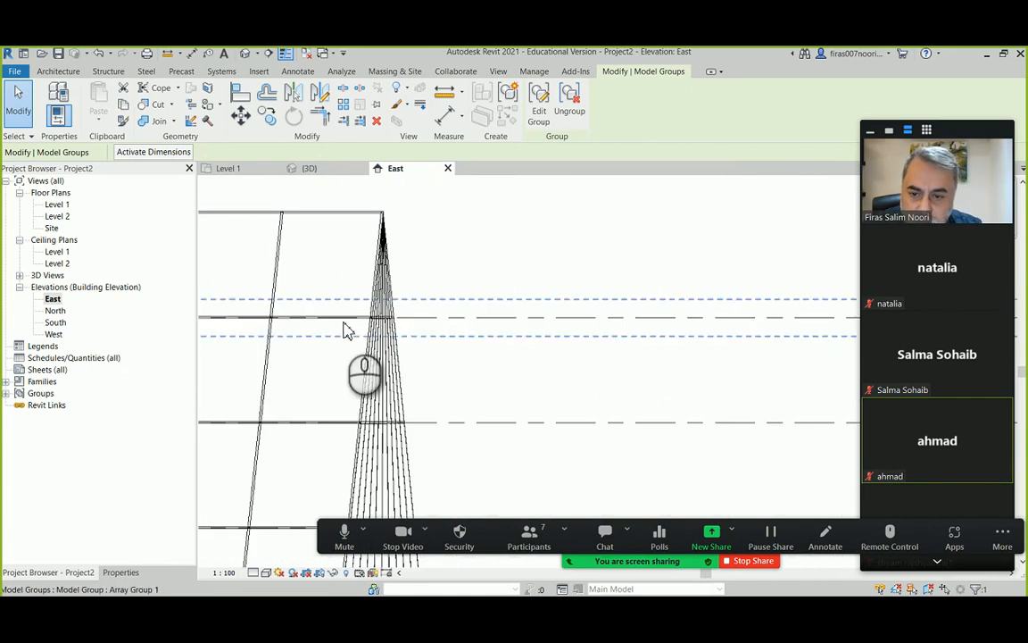
Set the level array's item count to 73.
scroll(522, 350, "down", 4)
middle_click_drag(431, 381, 614, 129)
middle_click_drag(452, 304, 442, 192)
middle_click_drag(422, 393, 429, 241)
scroll(424, 282, "down", 4)
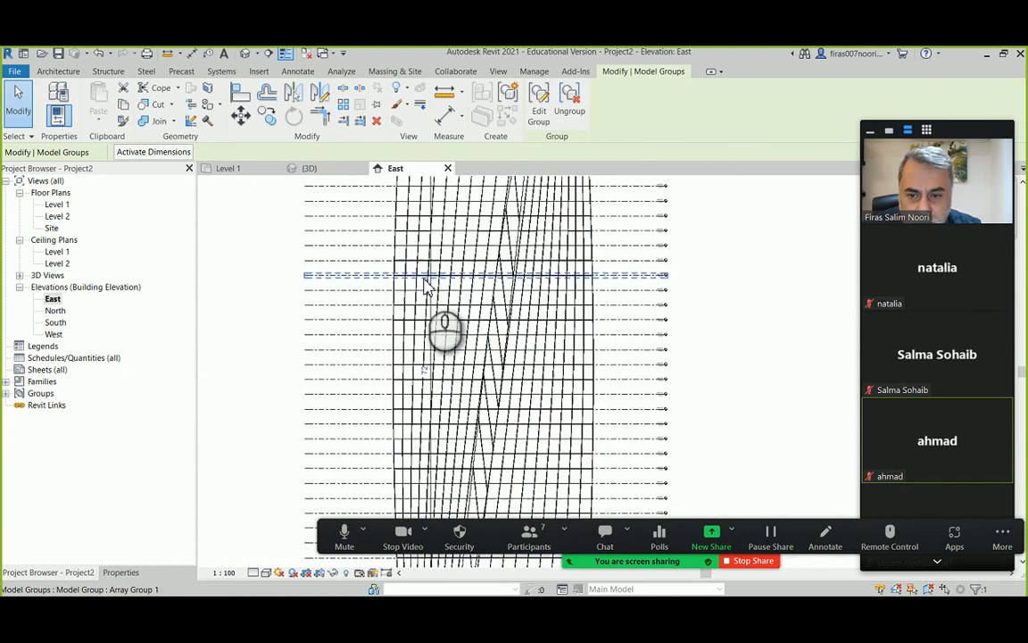
scroll(425, 282, "down", 2)
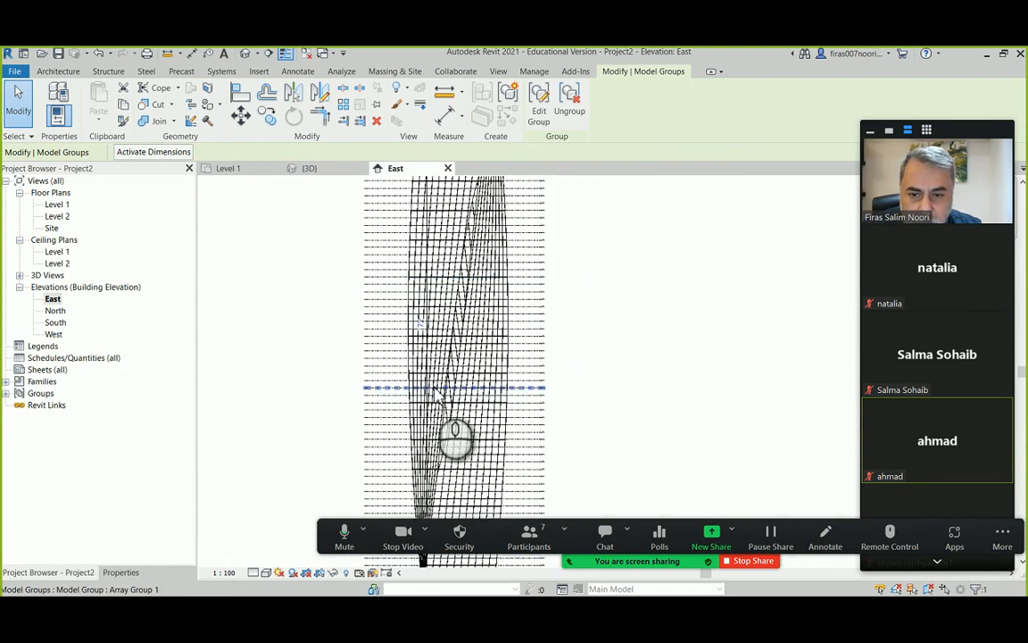
scroll(434, 375, "up", 7)
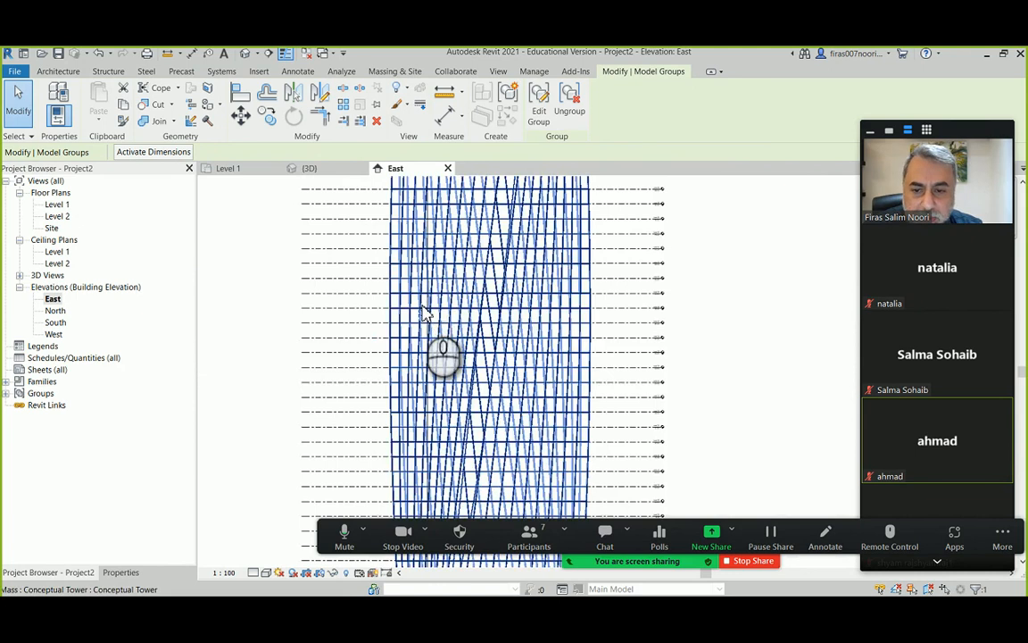
left_click(489, 314)
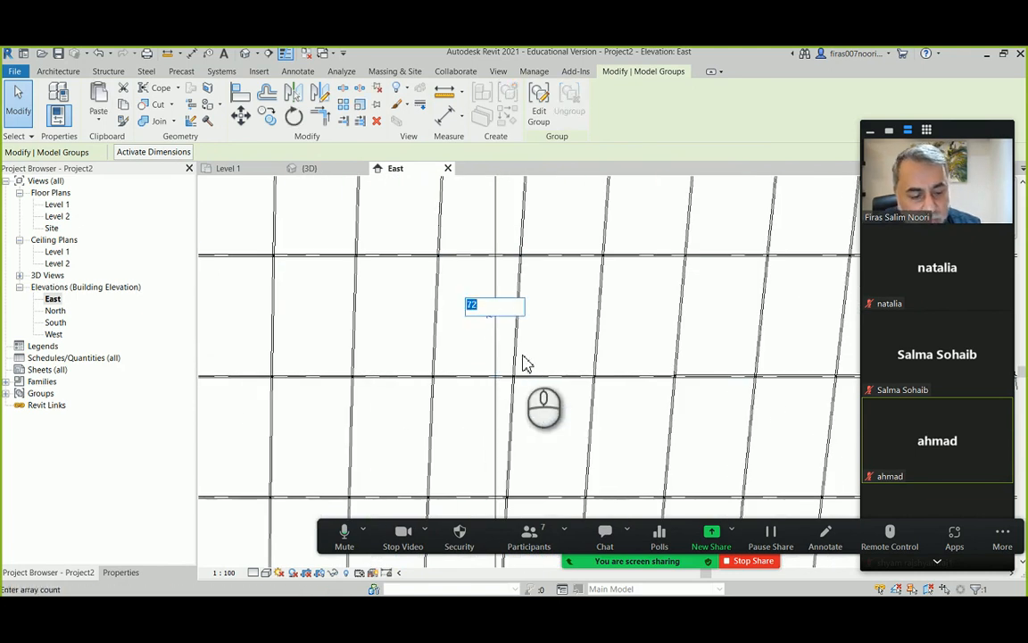
key("Return")
Check the name, elevation and alignment of the new uppermost level against the top of the tower.
scroll(427, 328, "down", 5)
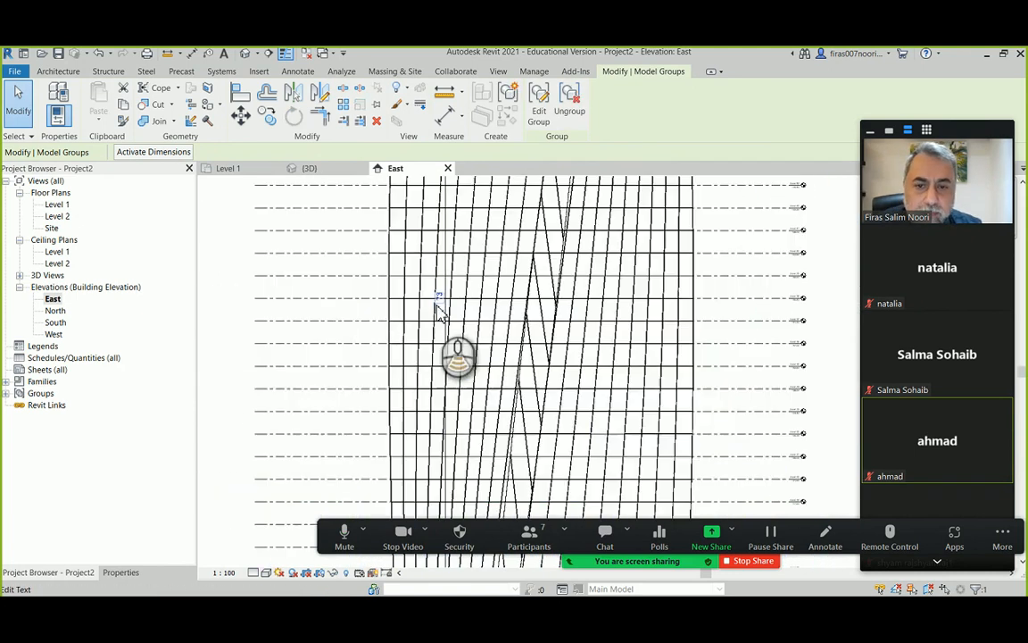
middle_click_drag(569, 287, 503, 379)
scroll(503, 195, "up", 6)
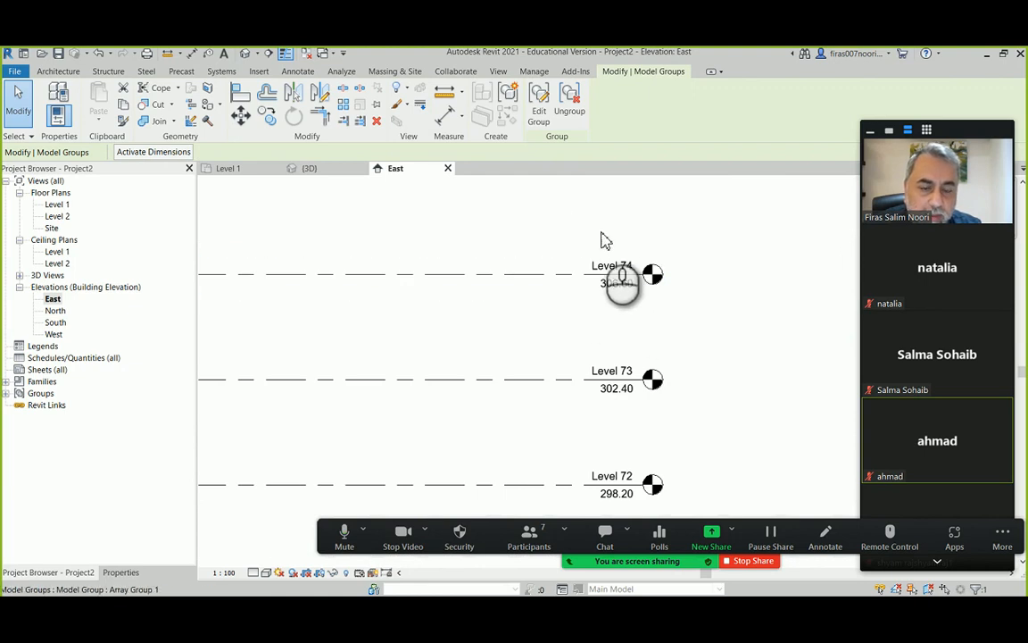
left_click(574, 326)
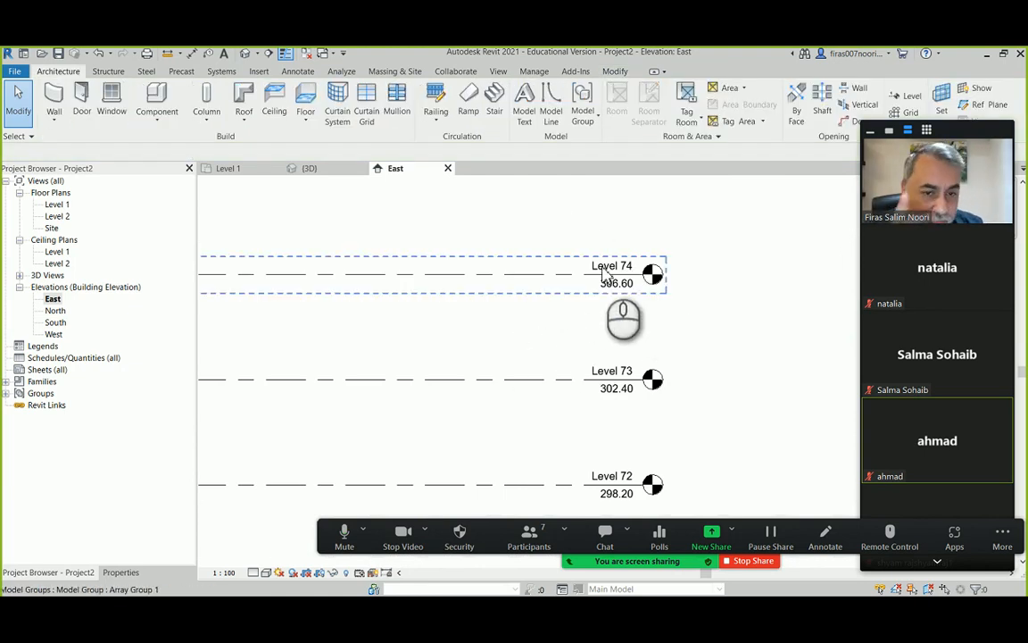
scroll(605, 277, "down", 2)
middle_click_drag(298, 321, 533, 289)
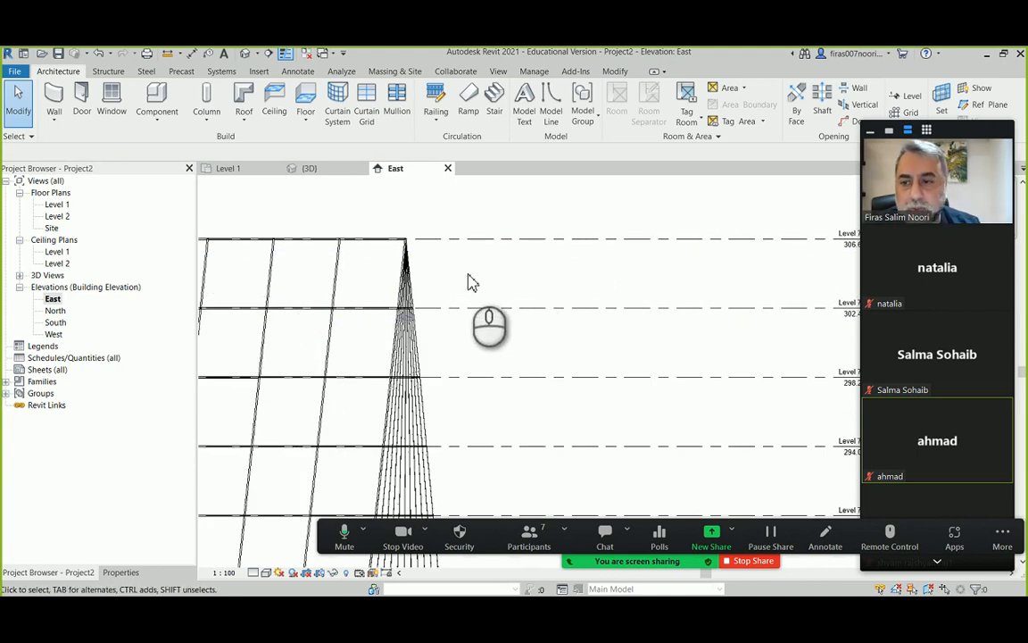
scroll(468, 282, "down", 2)
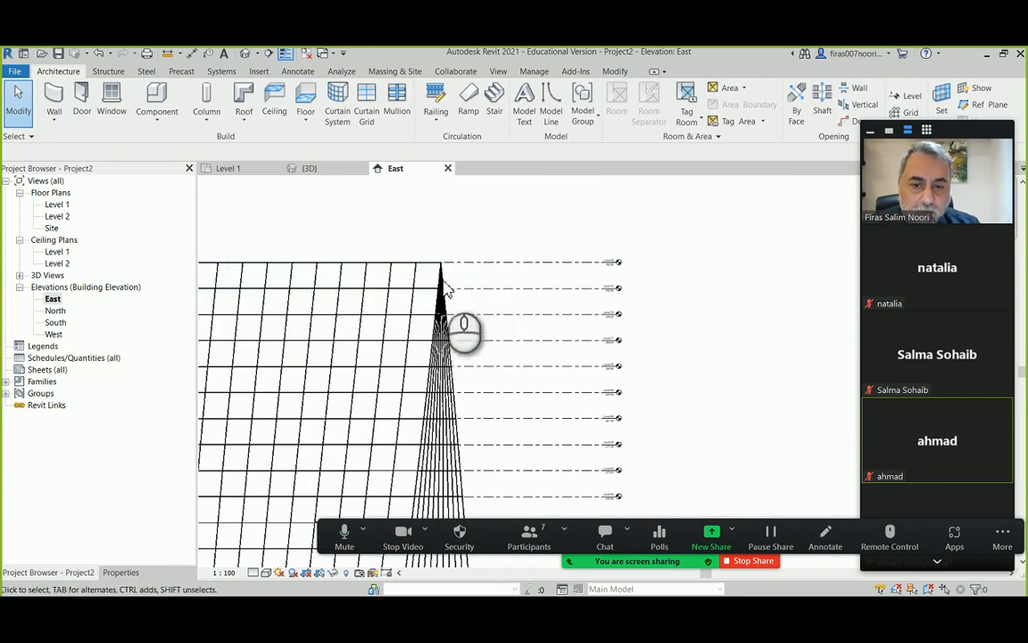
Create floor plan views for all levels without one, from Level 3 to Level 74, without duplicating existing views.
scroll(616, 266, "up", 4)
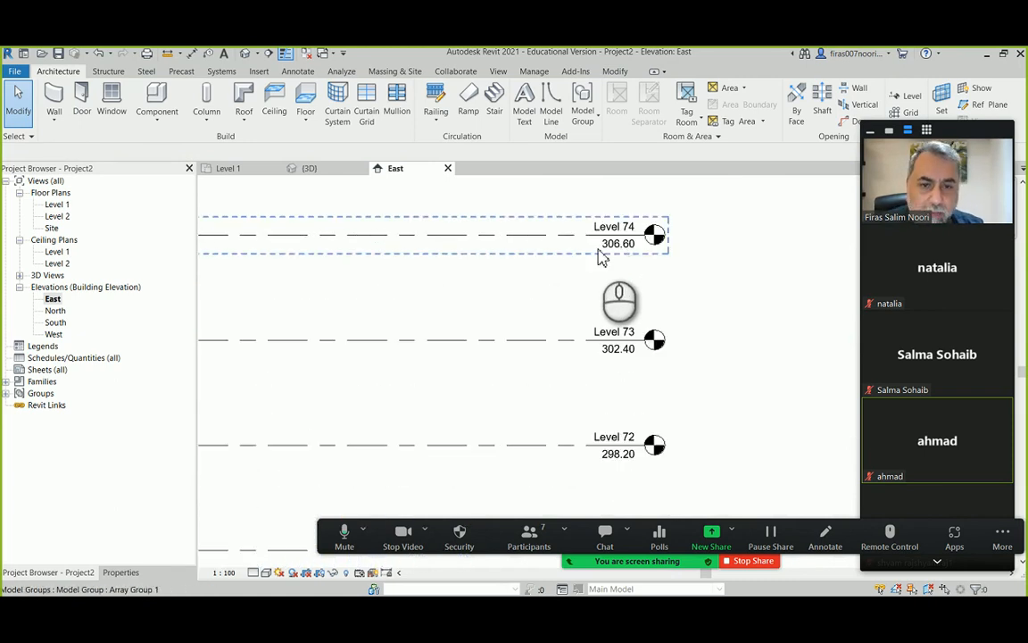
scroll(589, 259, "down", 5)
scroll(510, 282, "down", 7)
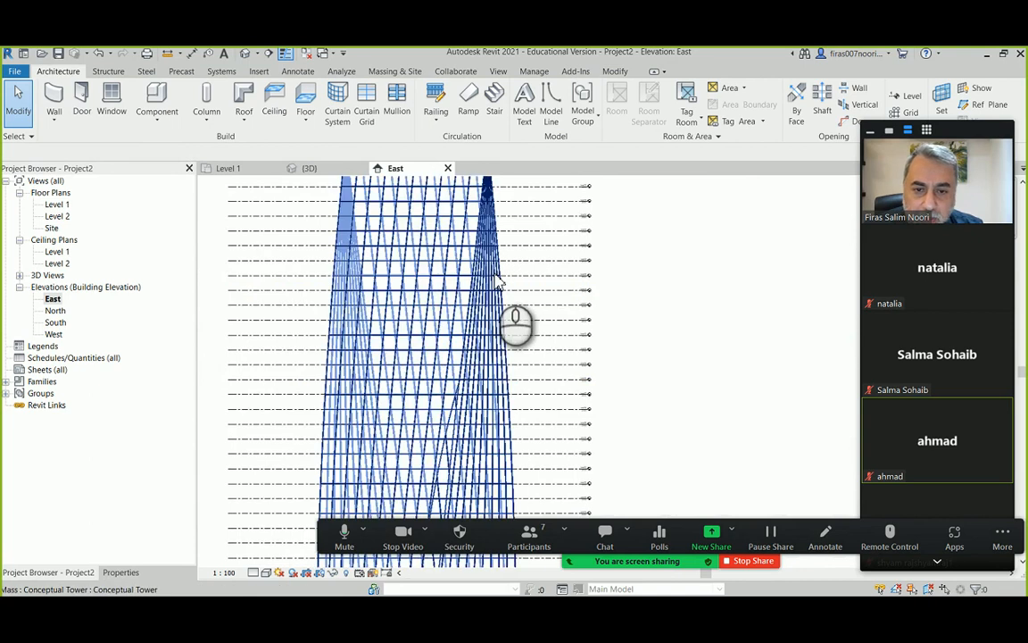
scroll(496, 282, "up", 1)
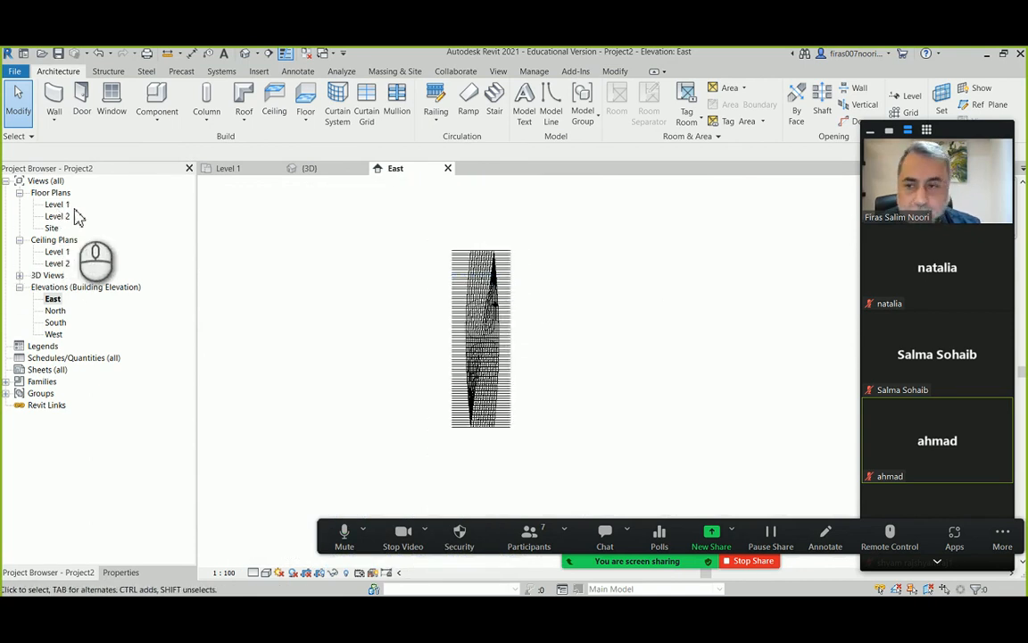
left_click(499, 71)
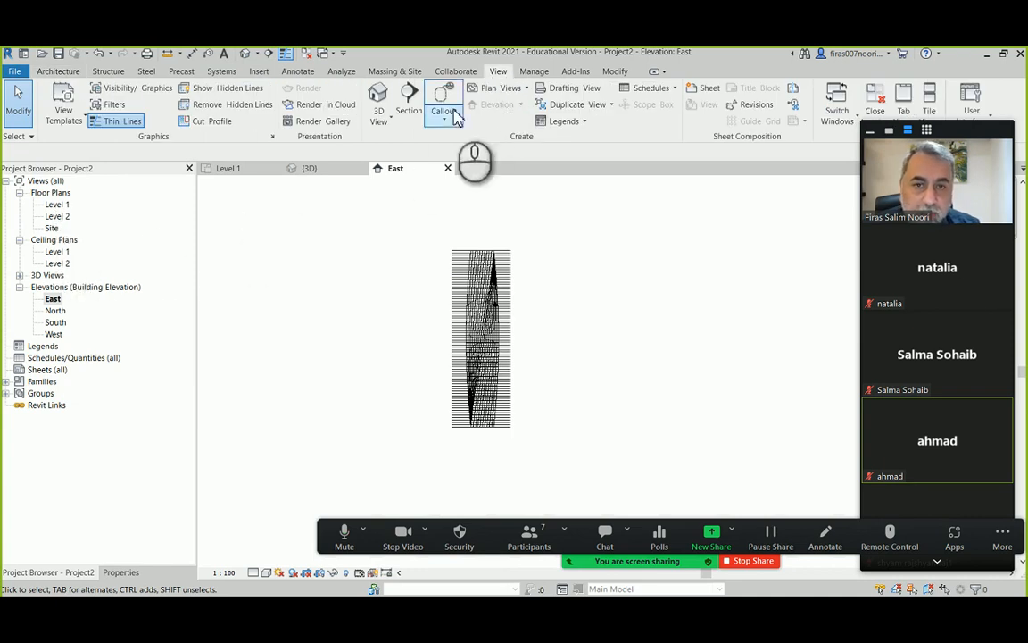
left_click(527, 90)
left_click(516, 109)
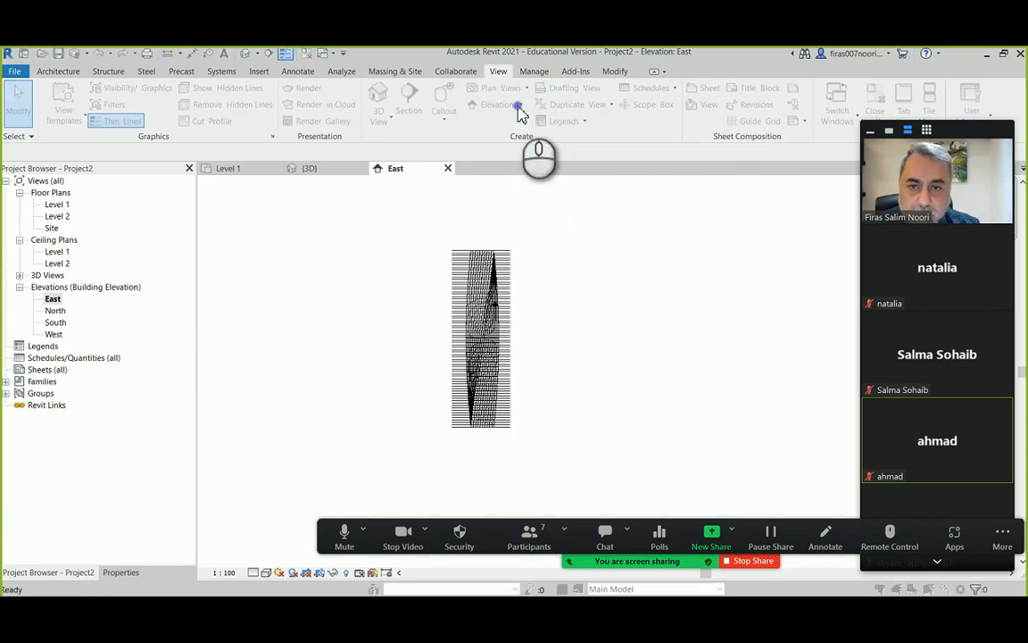
left_click_drag(731, 203, 323, 181)
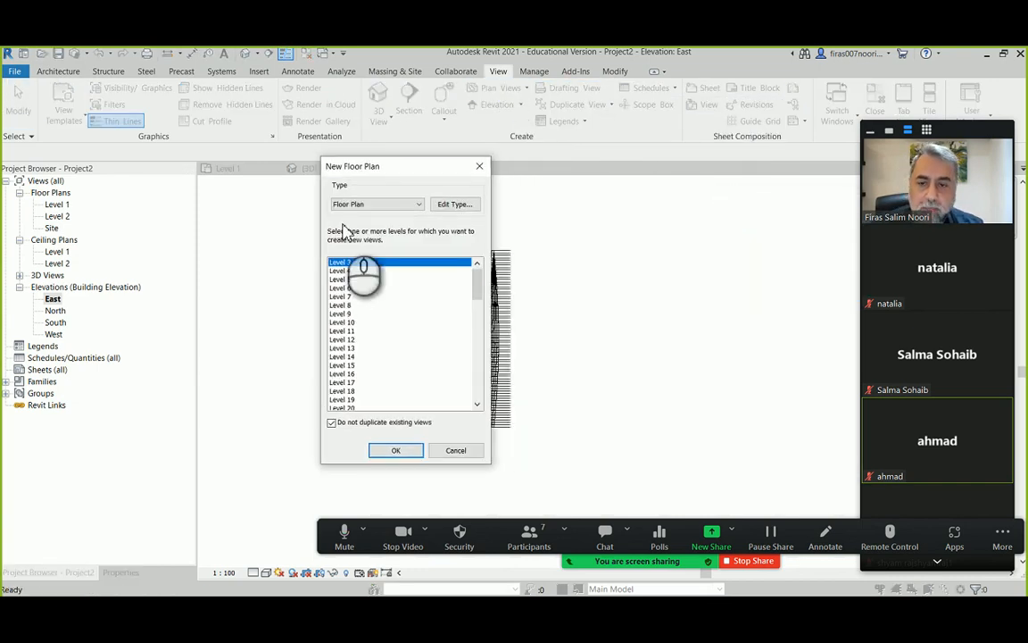
scroll(353, 312, "down", 9)
scroll(365, 293, "up", 18)
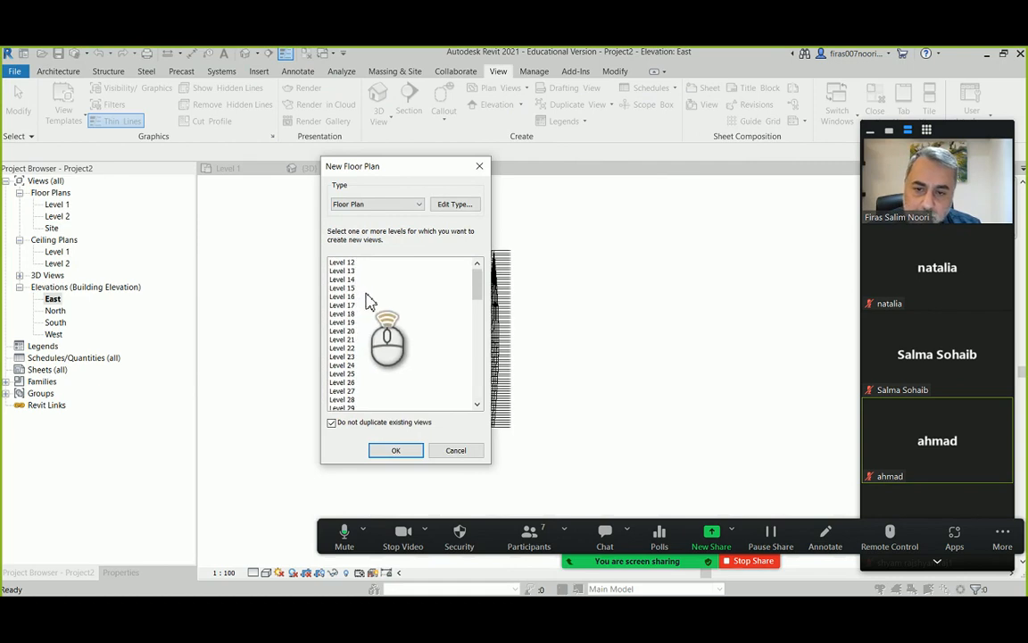
left_click(348, 265)
scroll(410, 319, "down", 18)
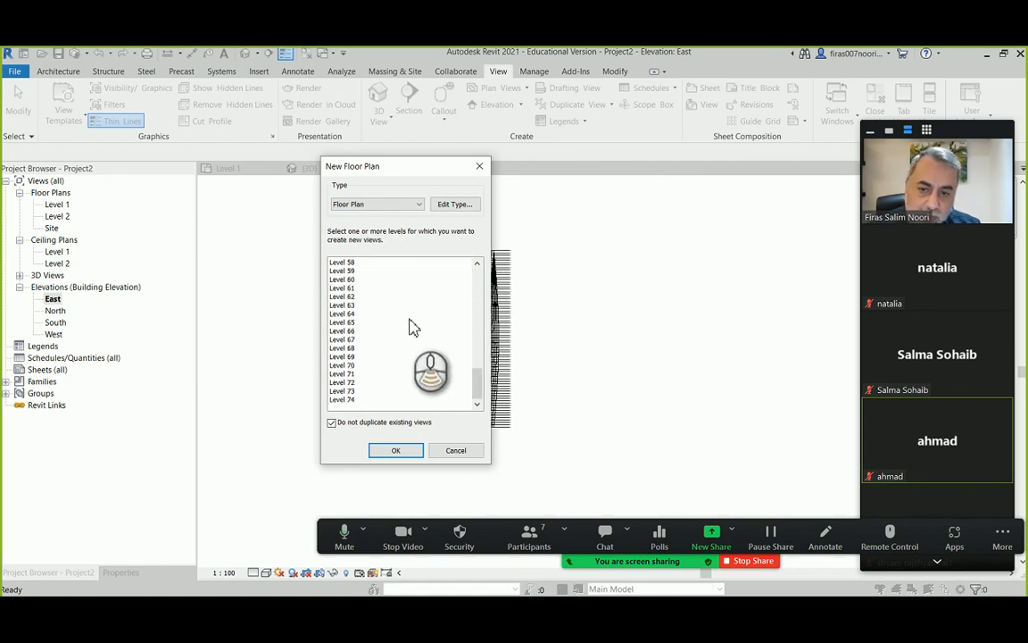
left_click(349, 400, "shift")
left_click(395, 450)
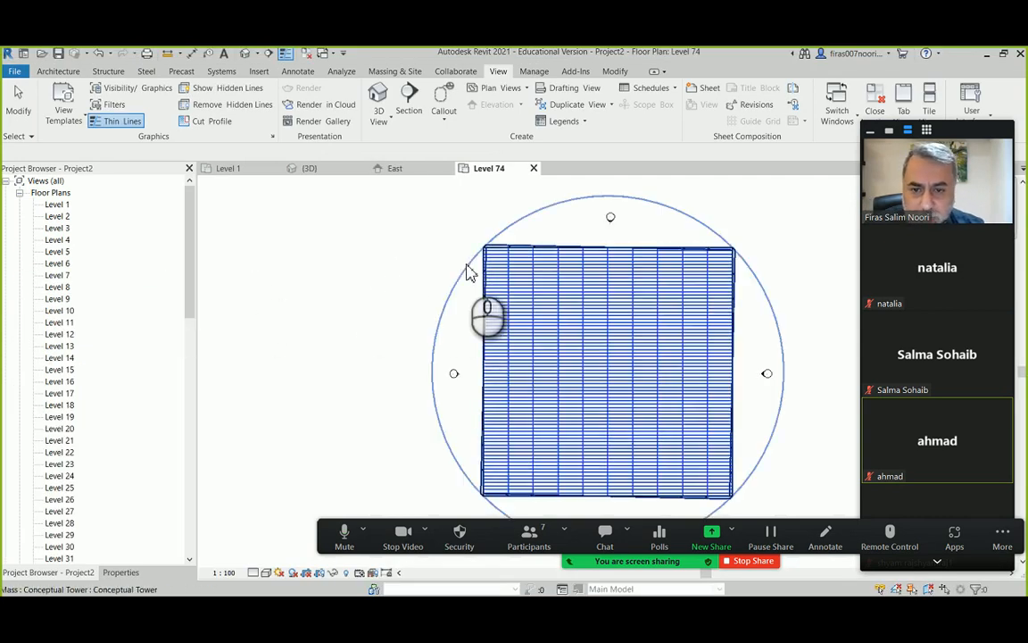
Open the floor plans of Levels 3, 8, 15, 18 and 24 to compare how the tower's outline rotates.
double_click(61, 227)
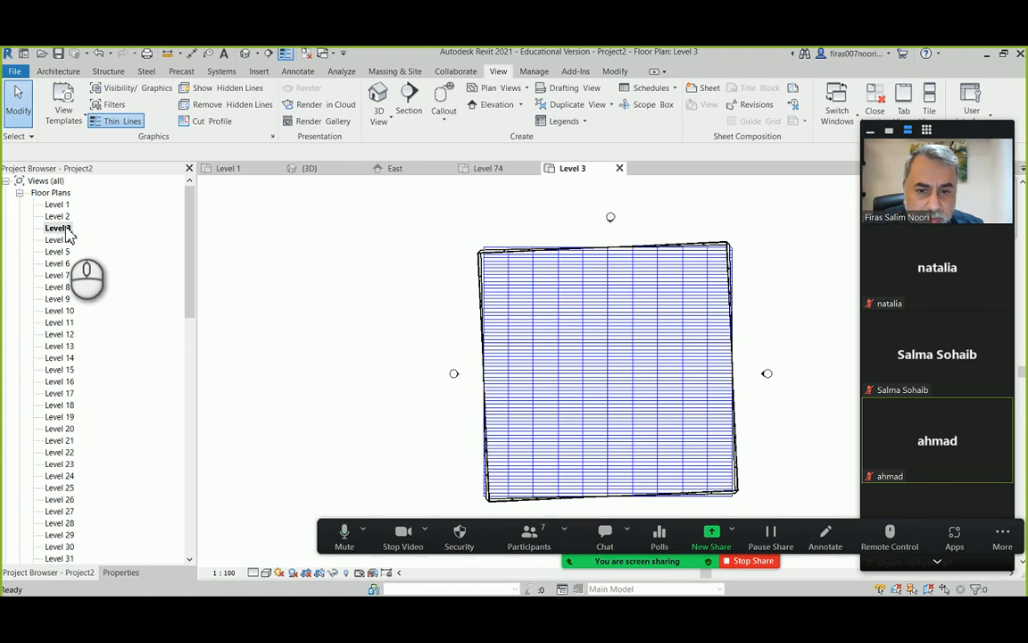
double_click(60, 286)
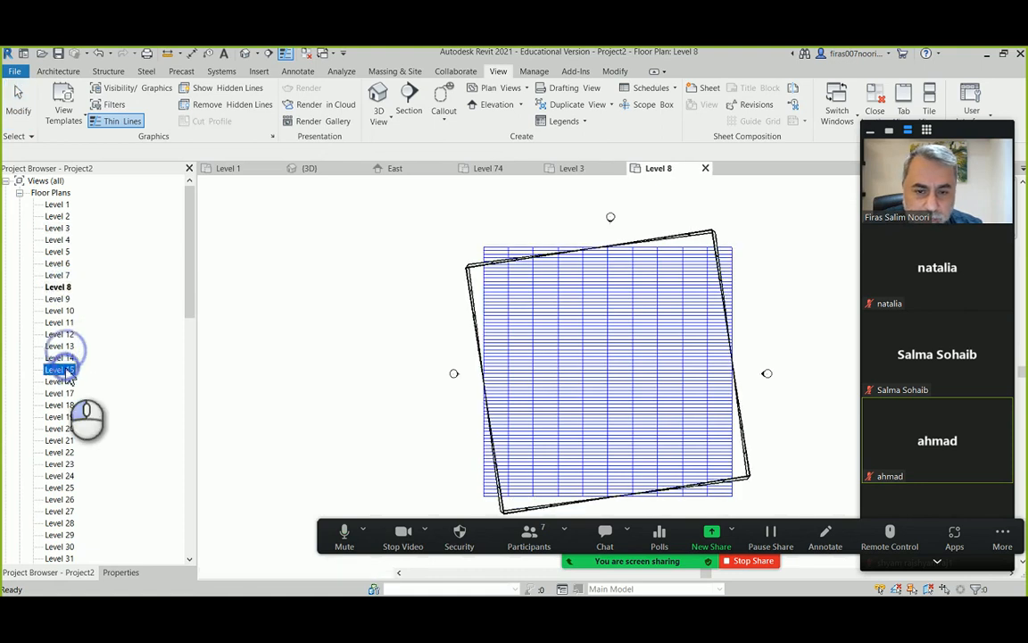
double_click(62, 370)
double_click(61, 403)
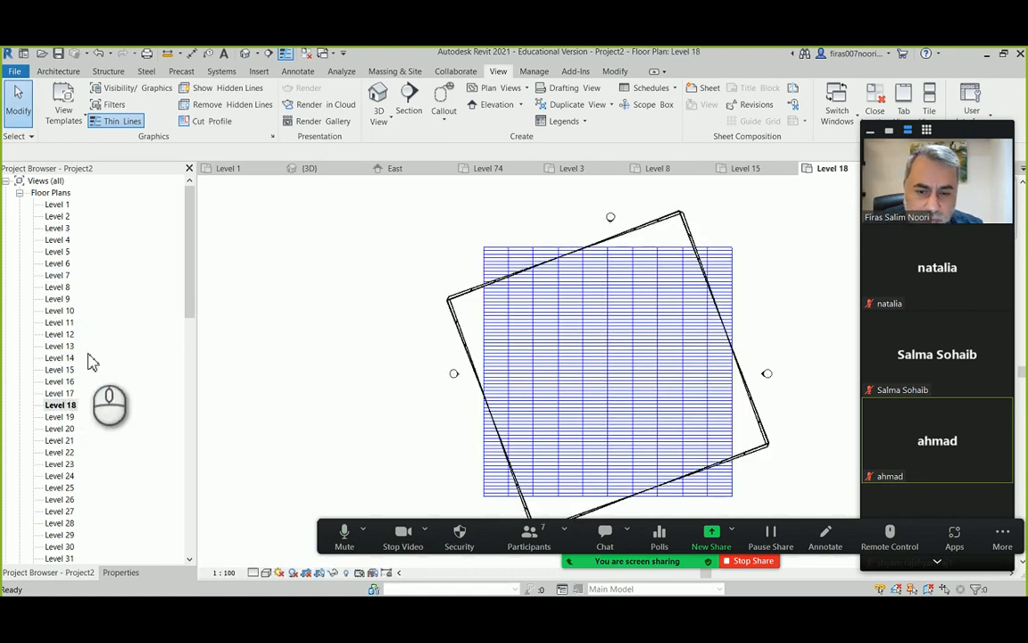
scroll(93, 366, "down", 3)
double_click(62, 393)
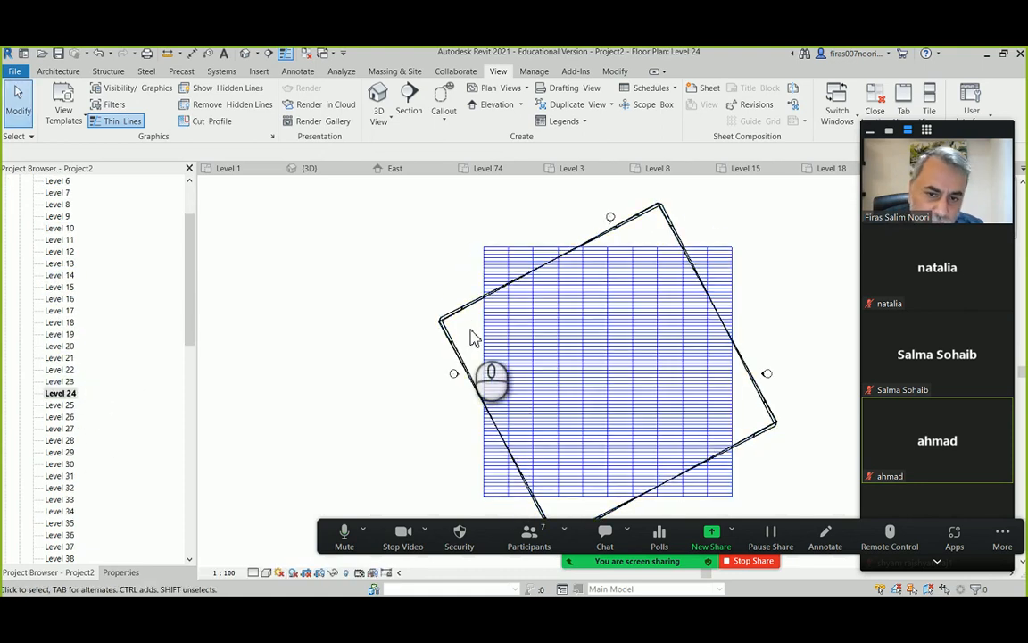
Open the 3D view and examine the levels around the upper part and roof of the tower.
left_click(246, 53)
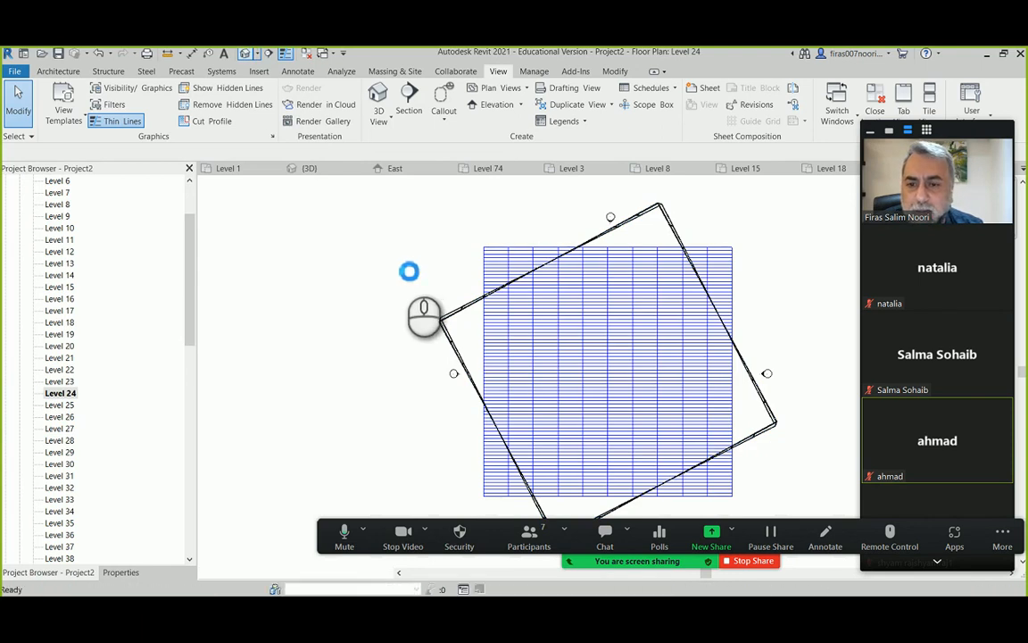
middle_click_drag(432, 361, 456, 477)
middle_click_drag(409, 281, 429, 473)
middle_click_drag(461, 317, 463, 542)
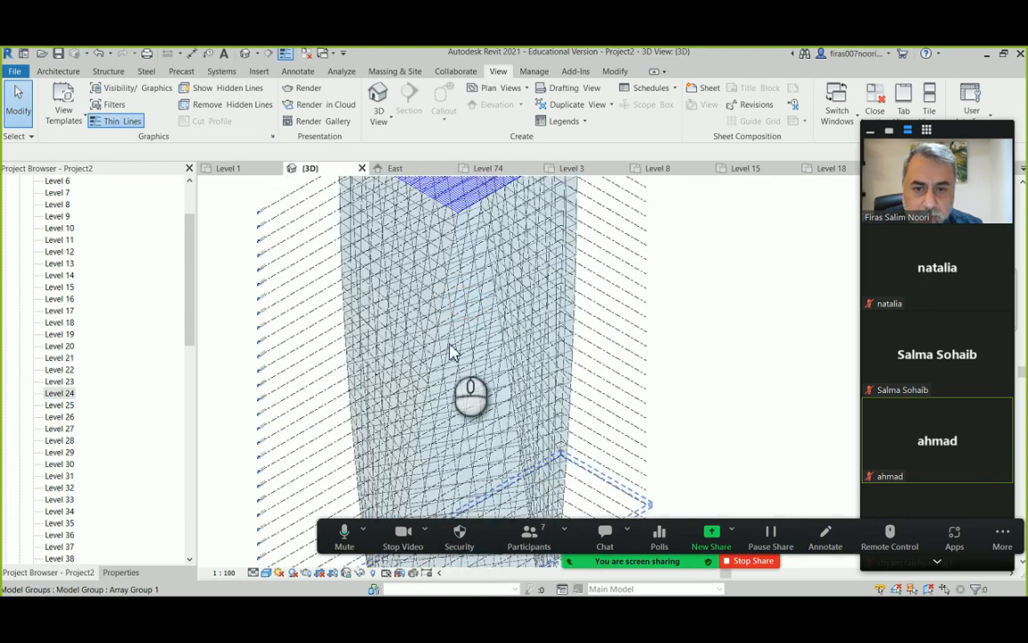
middle_click_drag(452, 352, 466, 489)
scroll(429, 257, "up", 3)
scroll(394, 218, "up", 2)
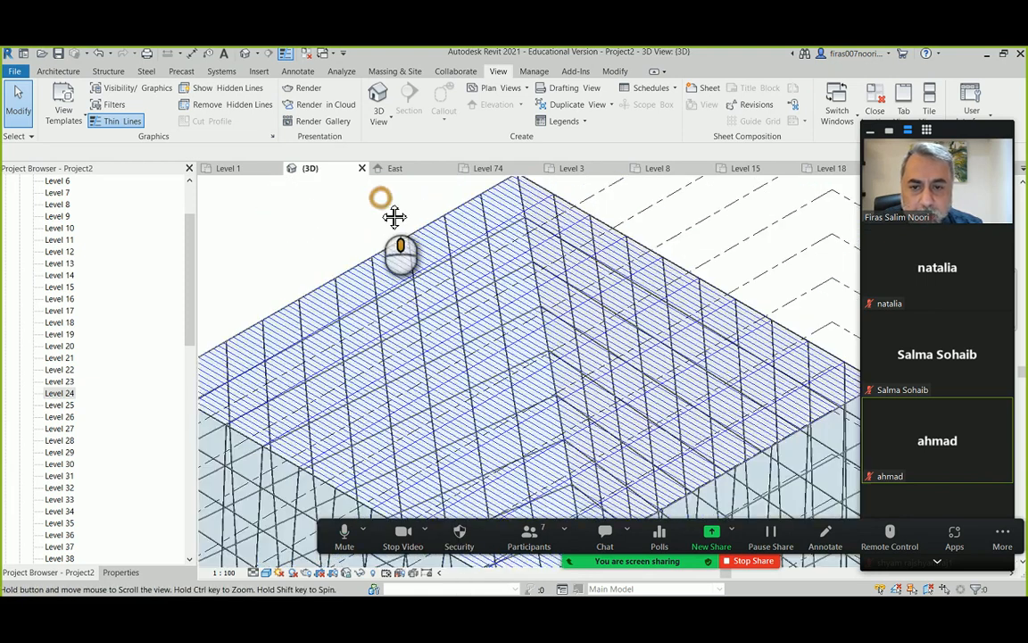
scroll(382, 218, "down", 5)
scroll(377, 226, "down", 2)
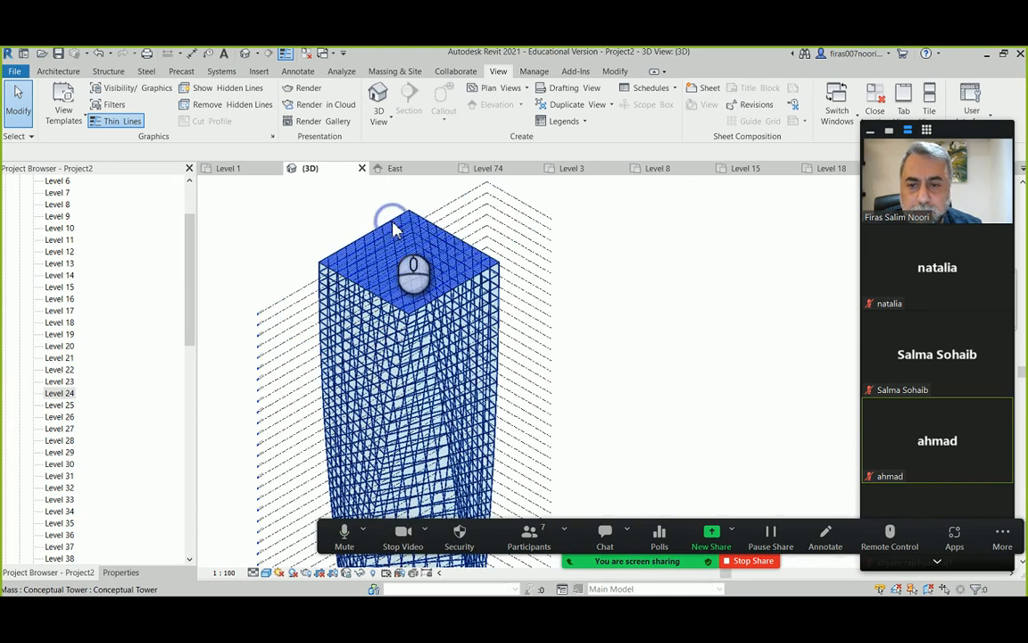
Try to assign mass floors to the conceptual tower at every level up to Level 74.
left_click(394, 229)
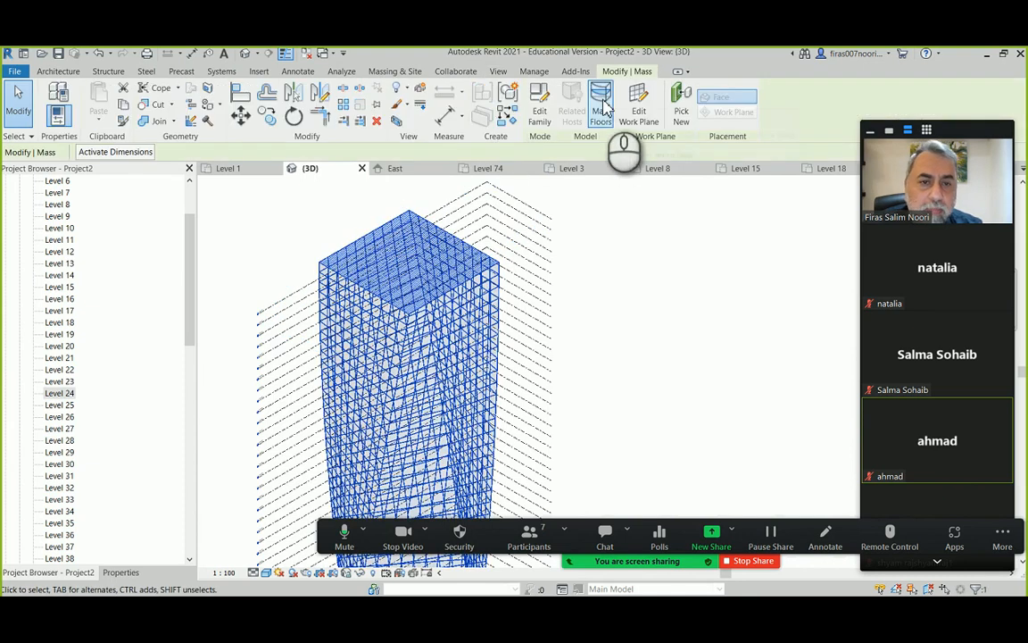
left_click(602, 106)
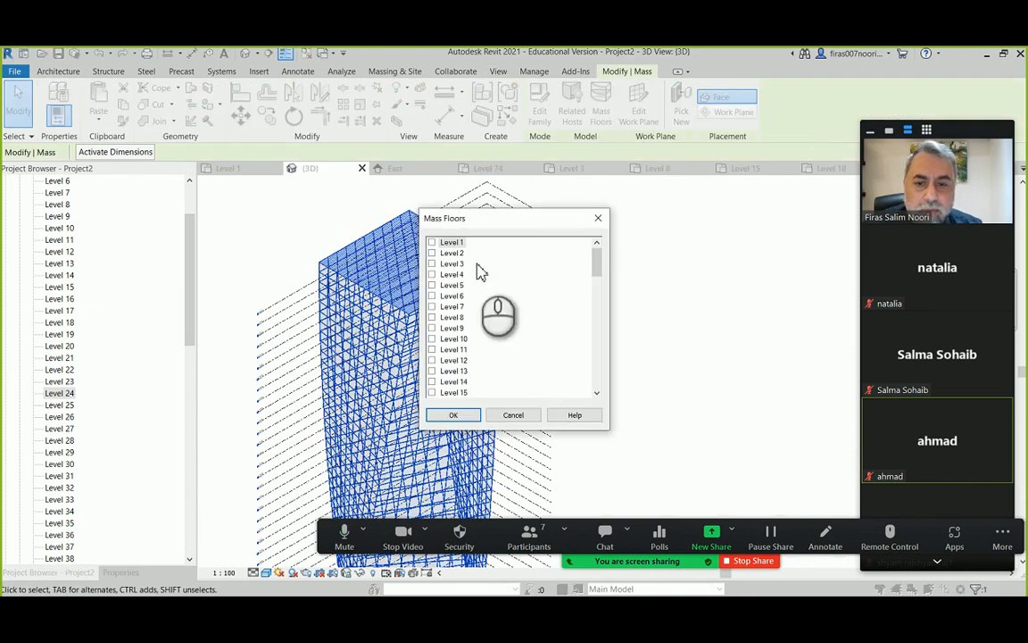
scroll(482, 285, "down", 7)
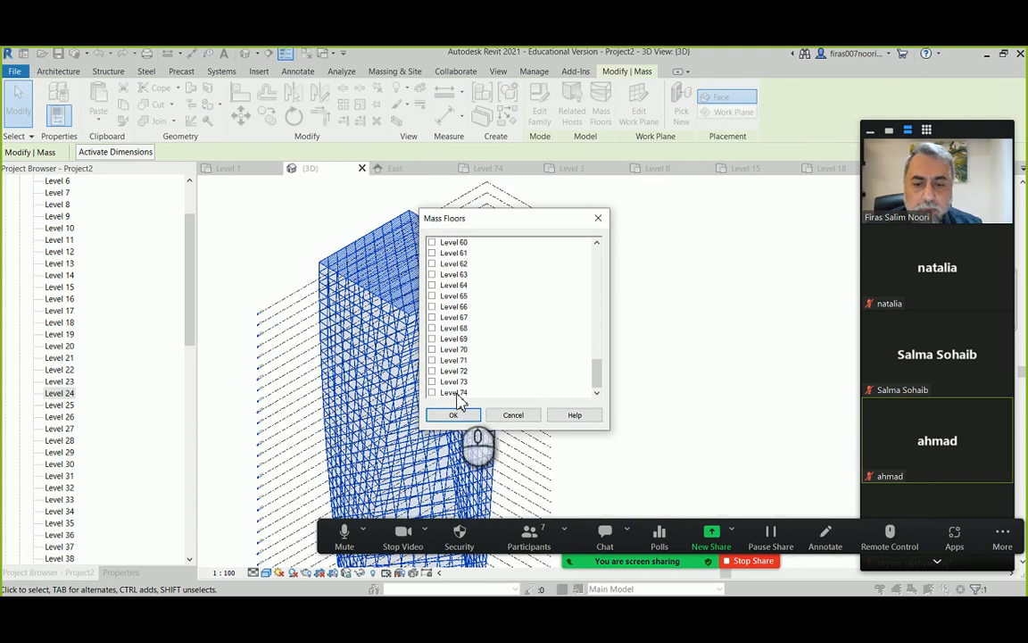
left_click(457, 394, "shift")
left_click(454, 415)
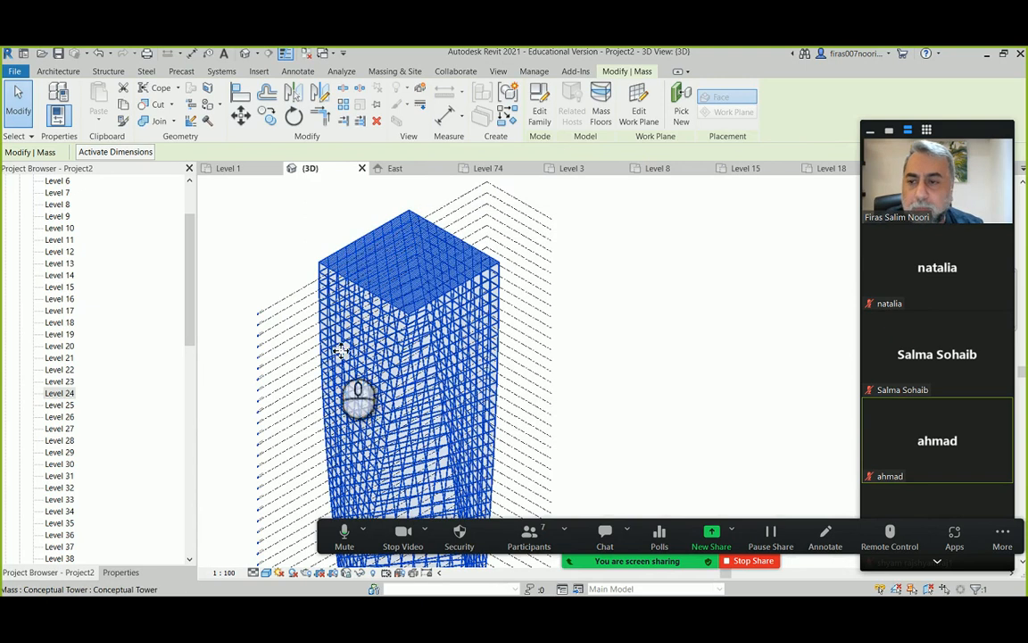
Inspect the tower mass's properties and its upper corner up close for mass floors at the levels.
left_click(114, 574)
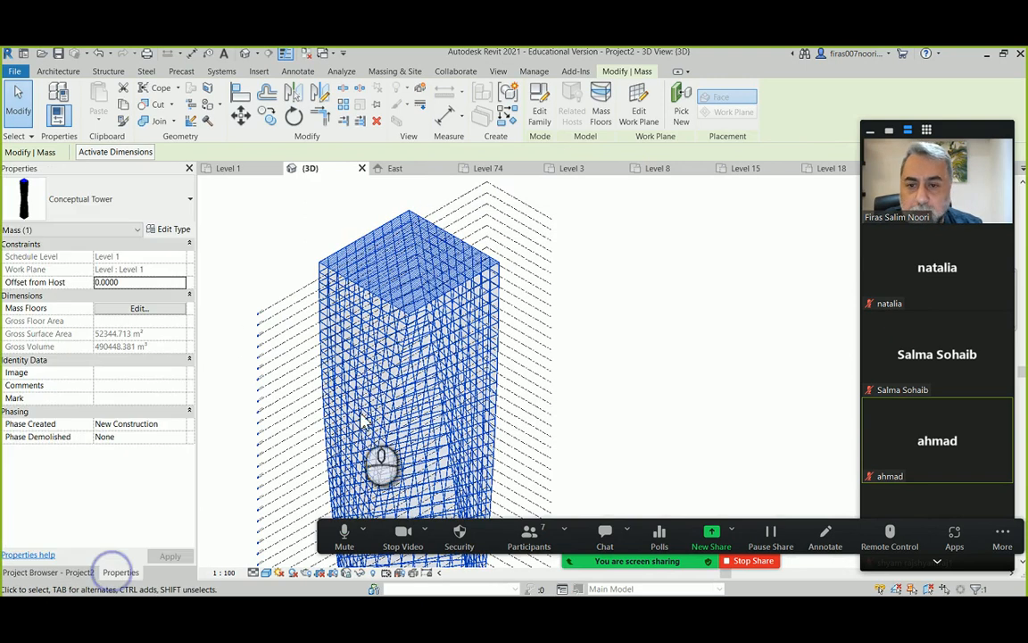
left_click(349, 206)
middle_click_drag(289, 235, 347, 213)
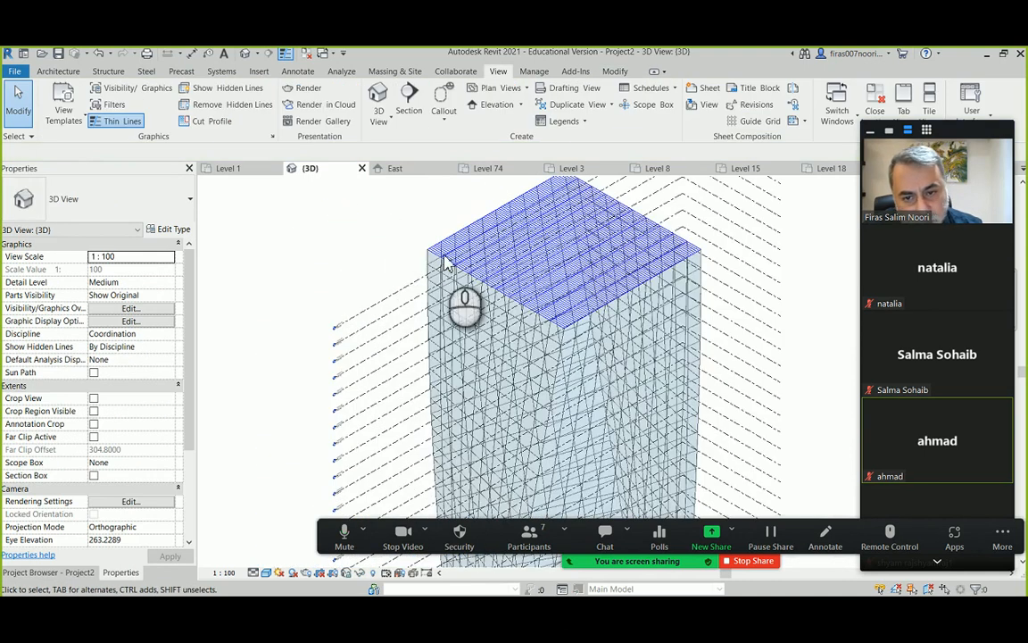
scroll(450, 268, "up", 3)
left_click(497, 251)
scroll(434, 282, "up", 5)
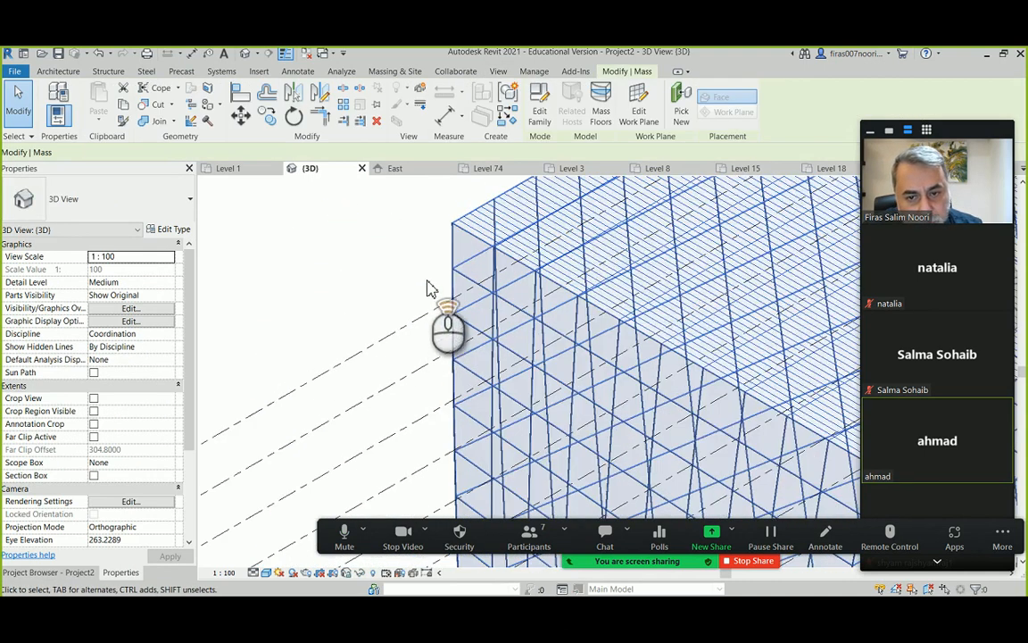
scroll(448, 276, "up", 5)
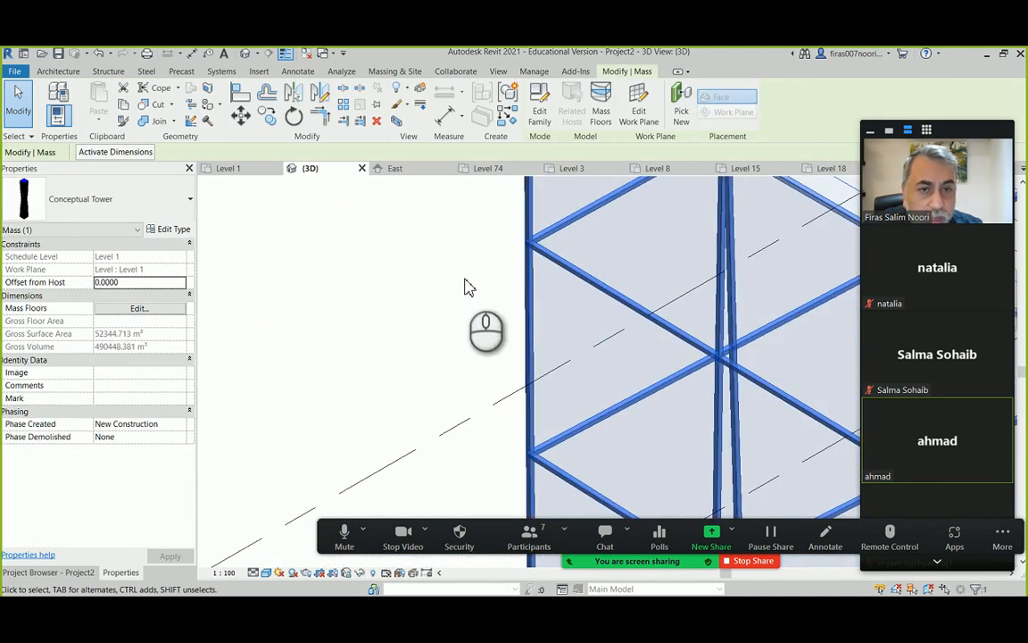
scroll(474, 267, "down", 6)
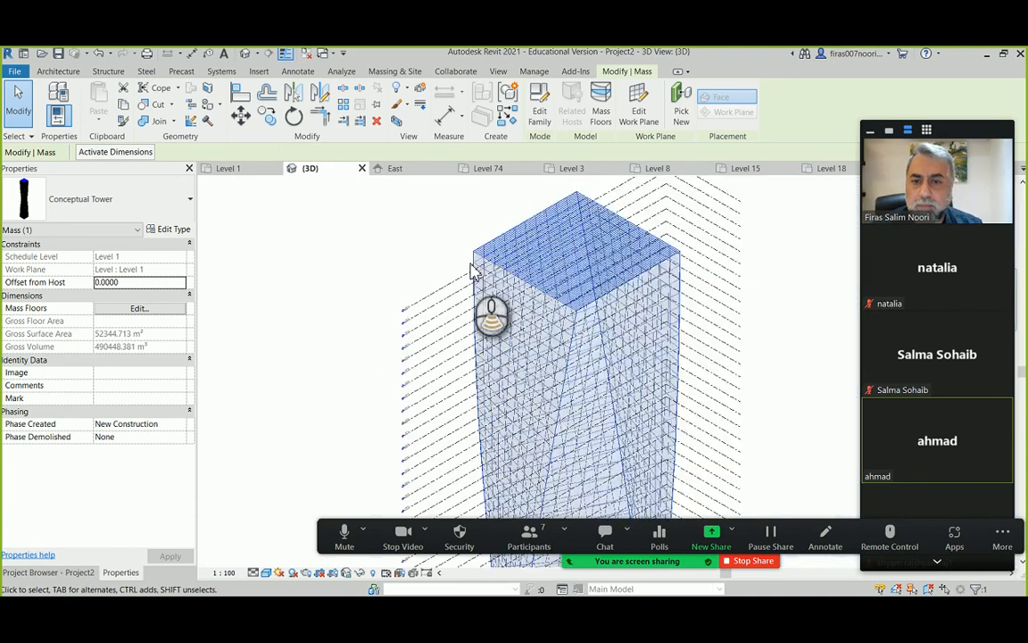
key("Escape")
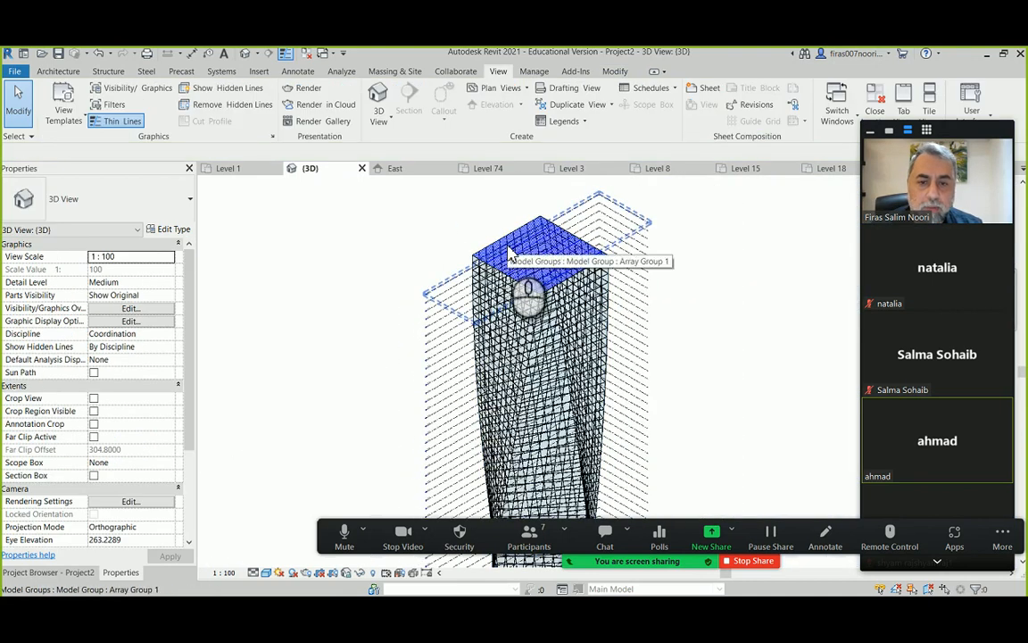
left_click(525, 236)
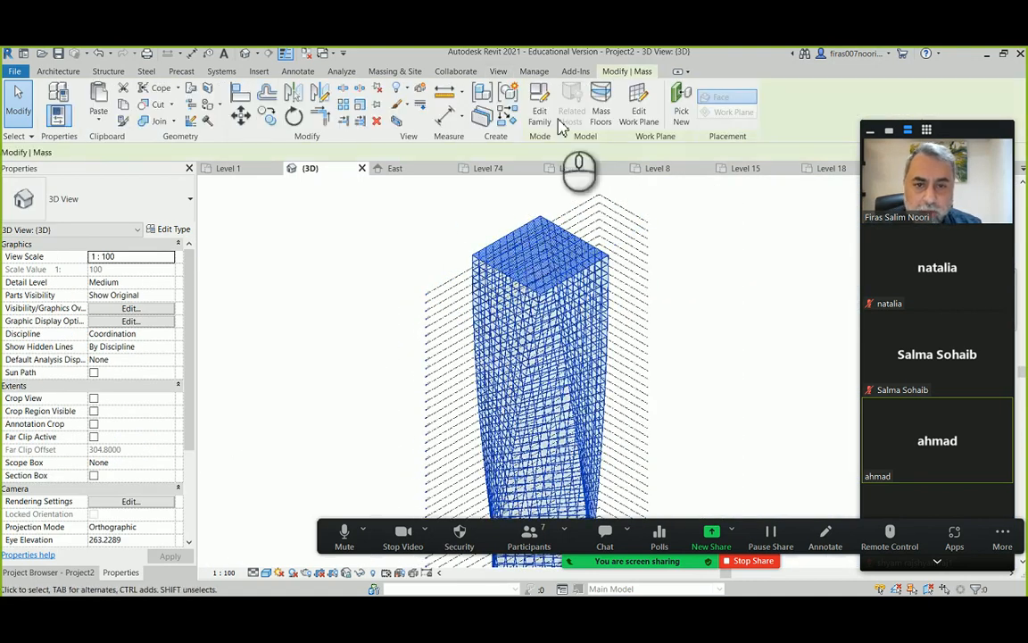
left_click(609, 100)
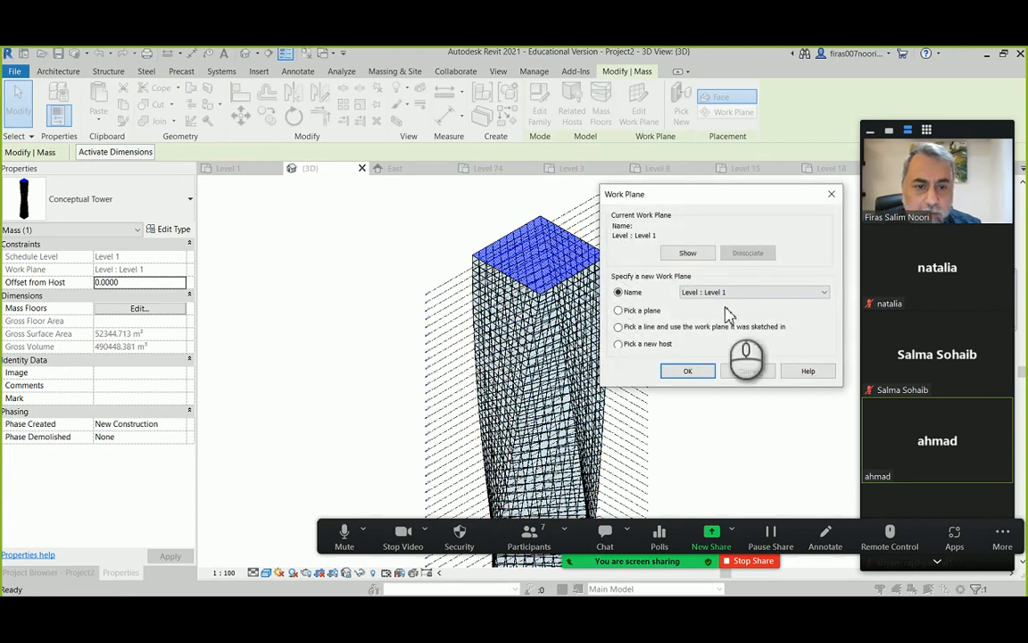
left_click(741, 369)
key("Escape")
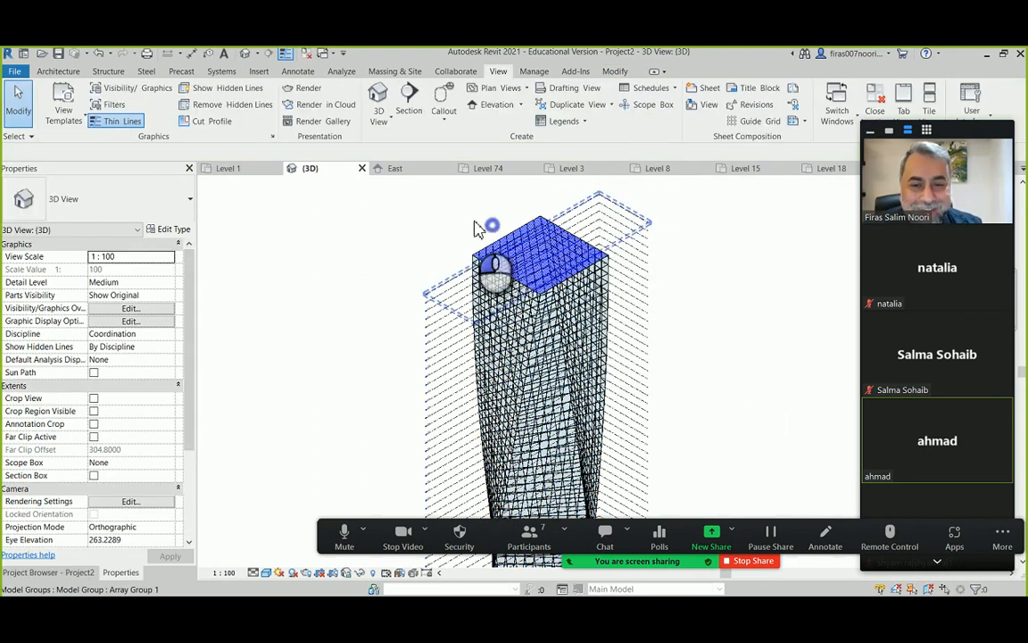
Generate mass floors in the conceptual tower for all levels from Level 1 to Level 74.
left_click(522, 238)
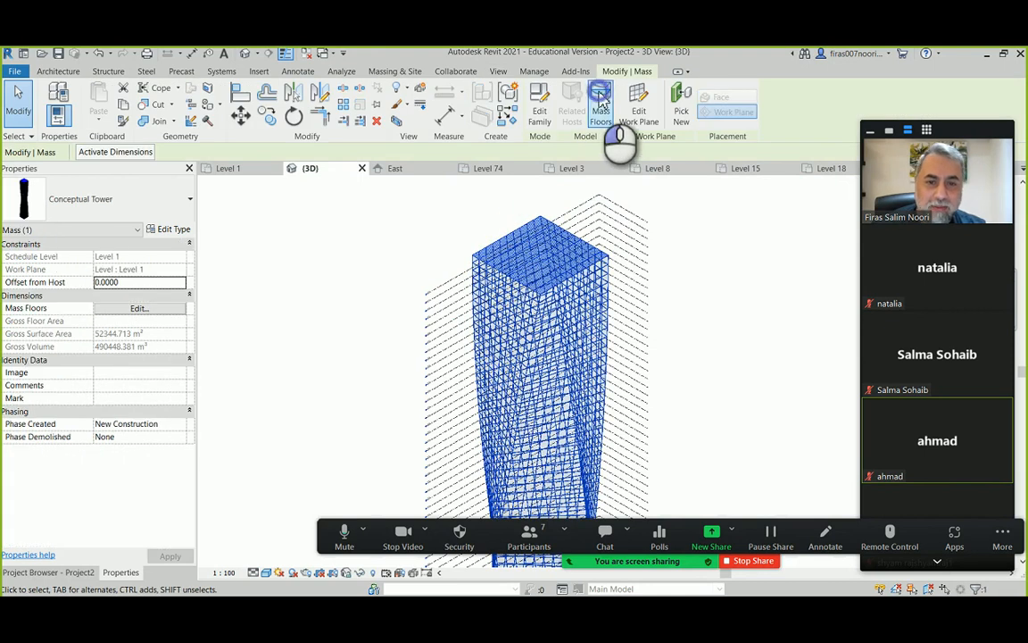
left_click(600, 100)
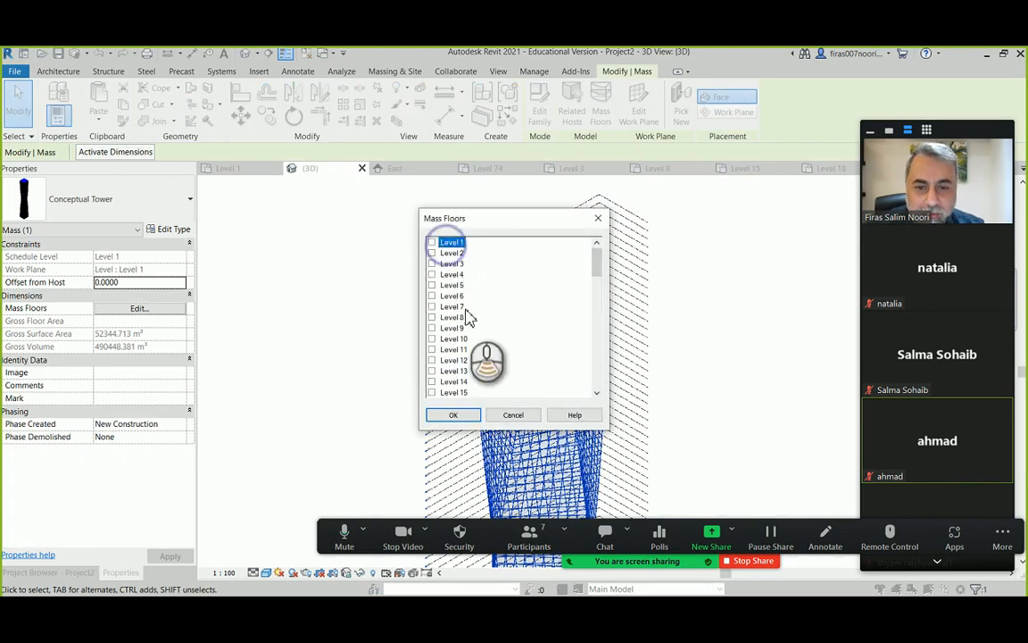
scroll(463, 321, "down", 10)
scroll(466, 355, "down", 3)
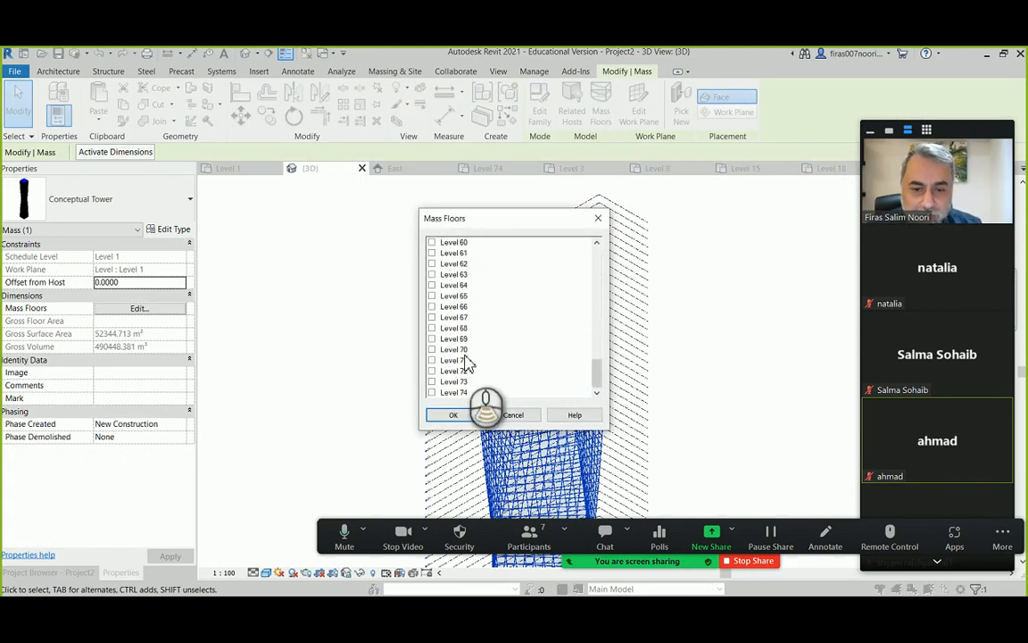
left_click(452, 393, "shift")
left_click(432, 393)
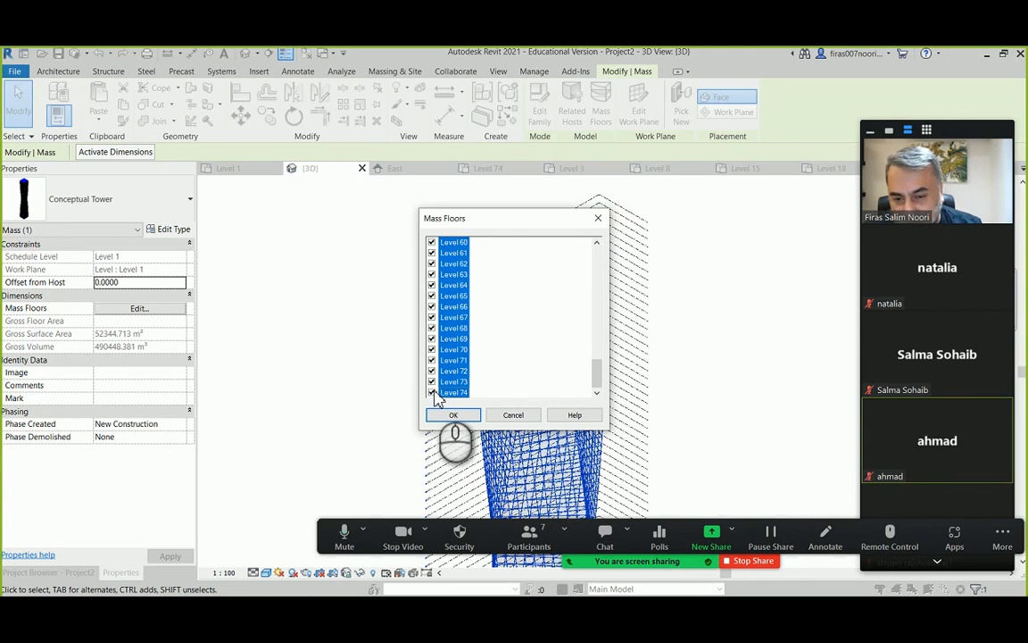
left_click(444, 416)
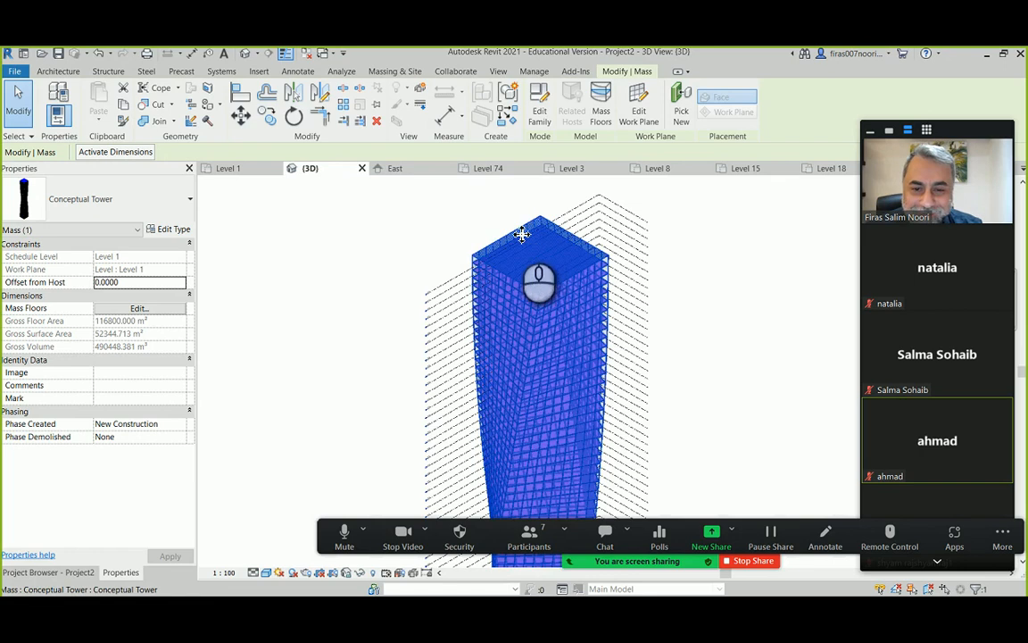
Examine the mass floors around the roof edge and upper corner of the conceptual tower in the 3D view.
scroll(482, 259, "up", 5)
left_click(459, 305)
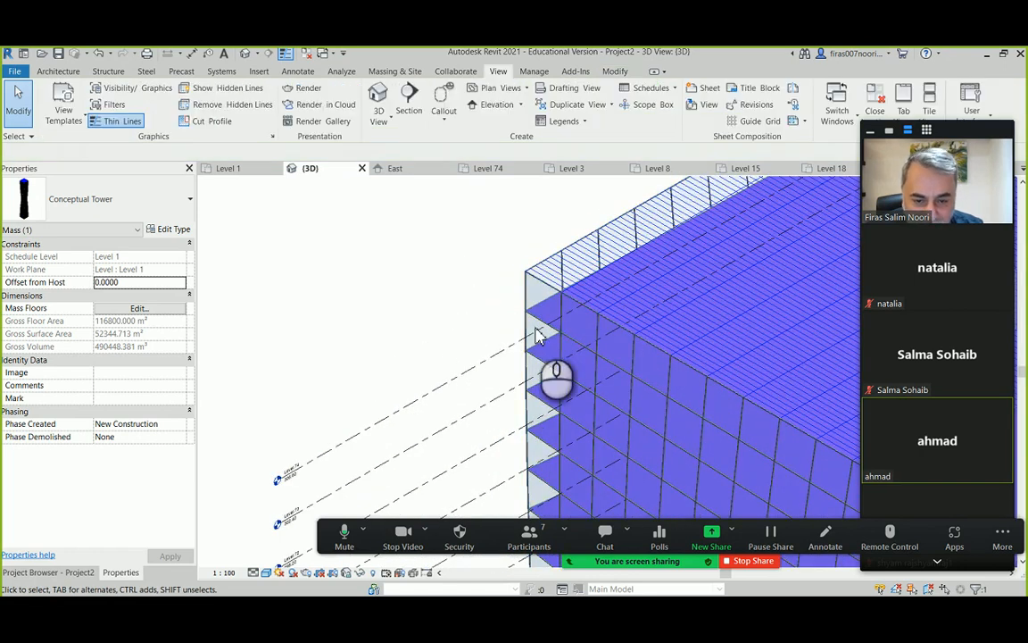
scroll(545, 348, "up", 3)
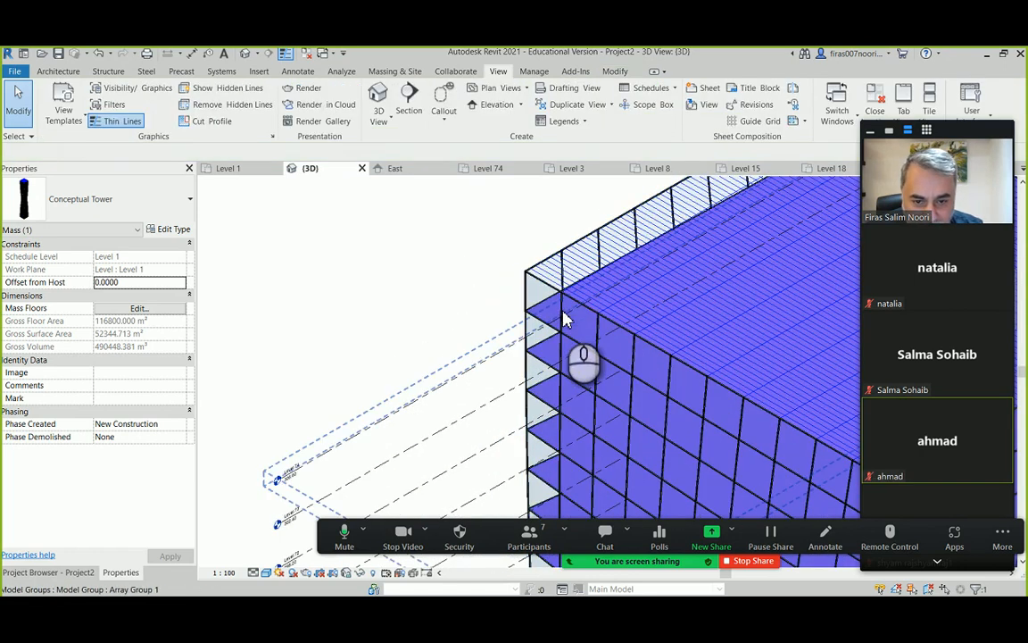
left_click(590, 270)
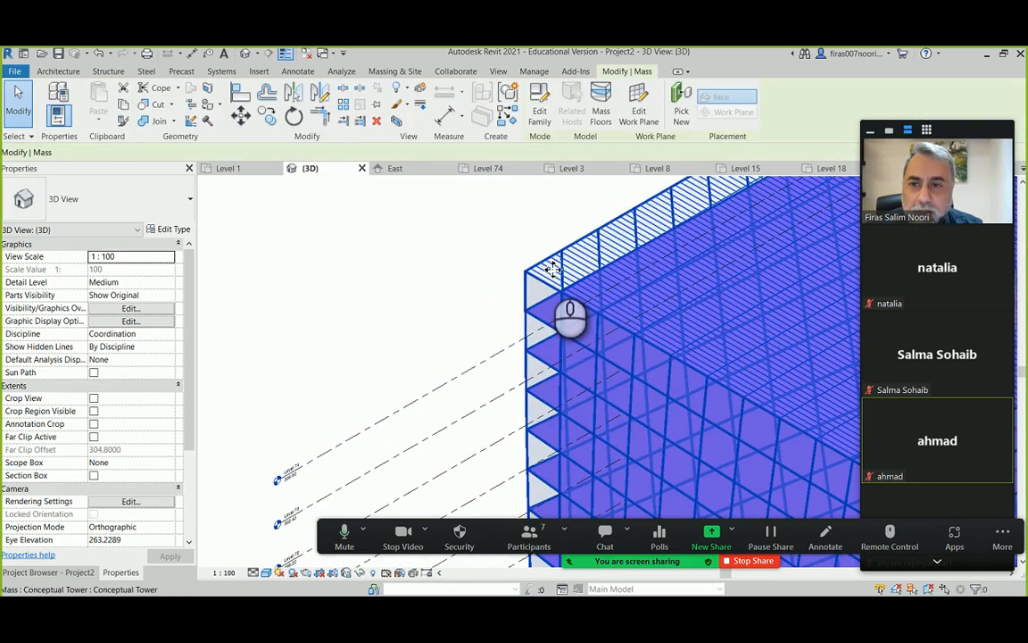
scroll(431, 253, "up", 3)
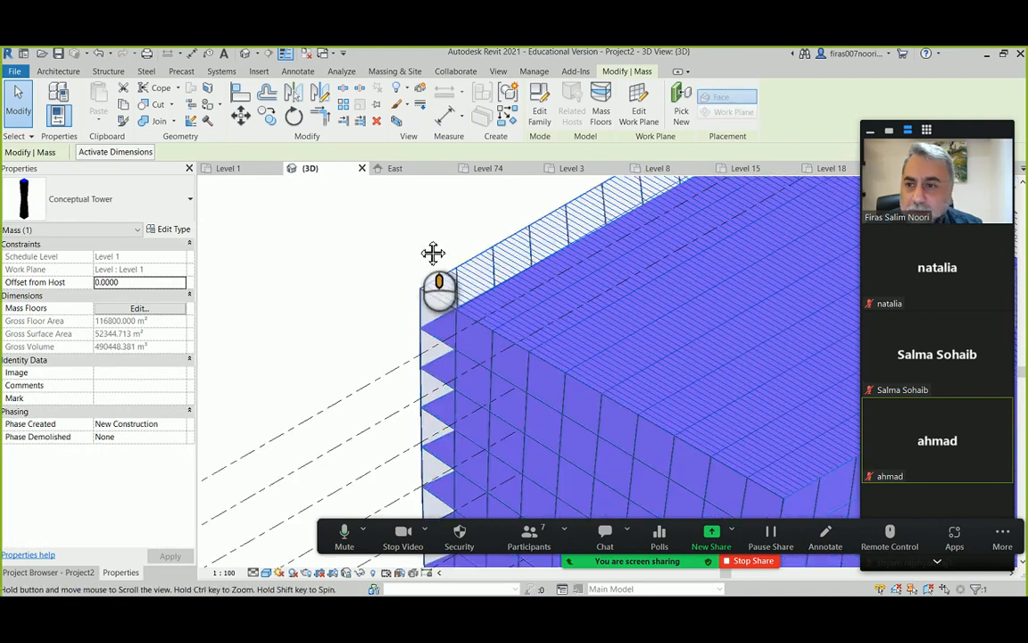
scroll(411, 248, "up", 2)
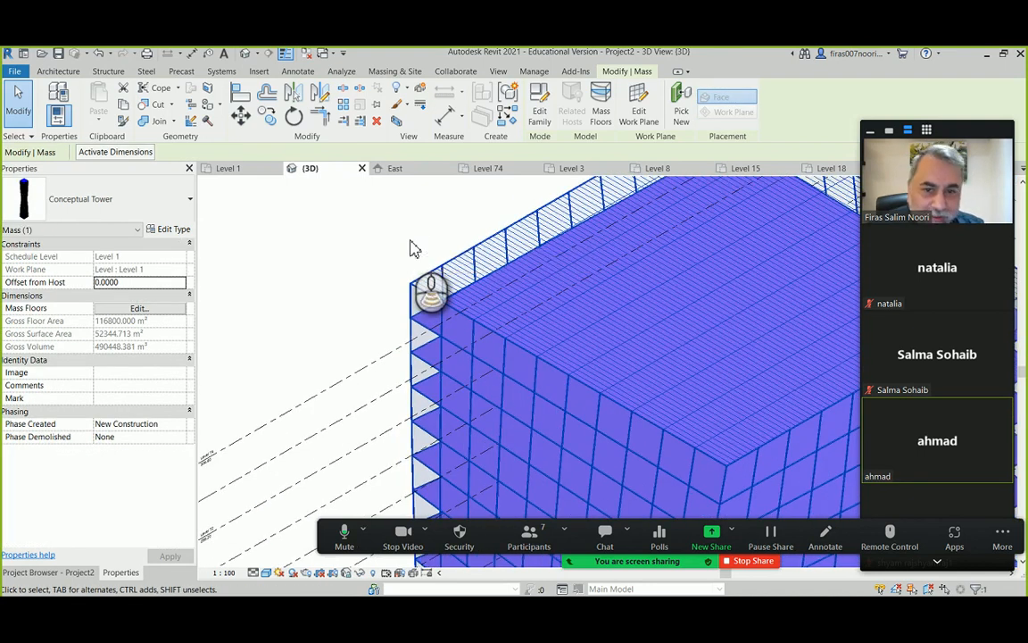
scroll(410, 248, "down", 2)
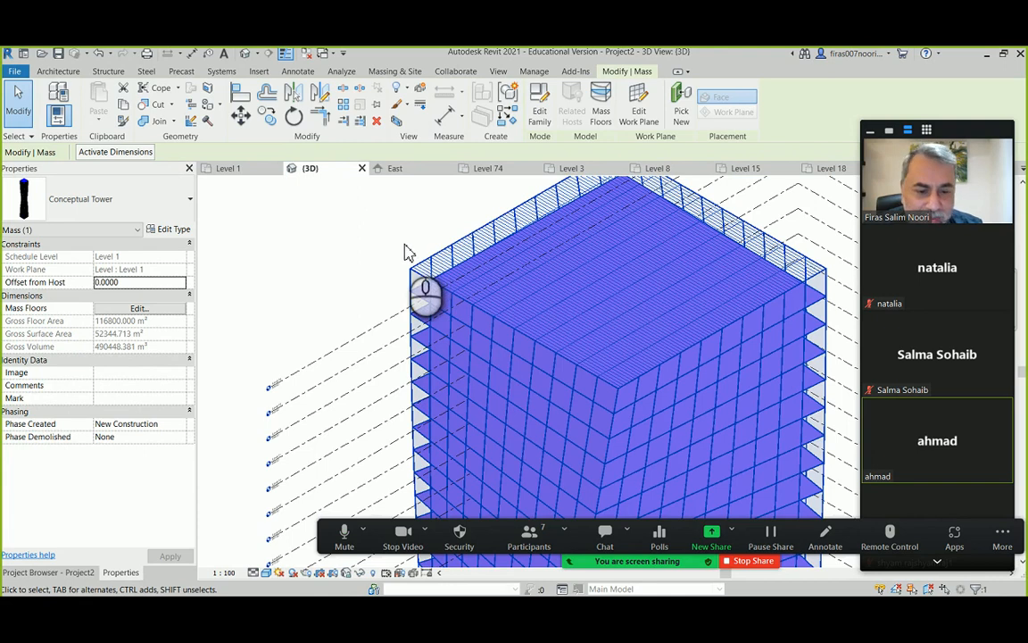
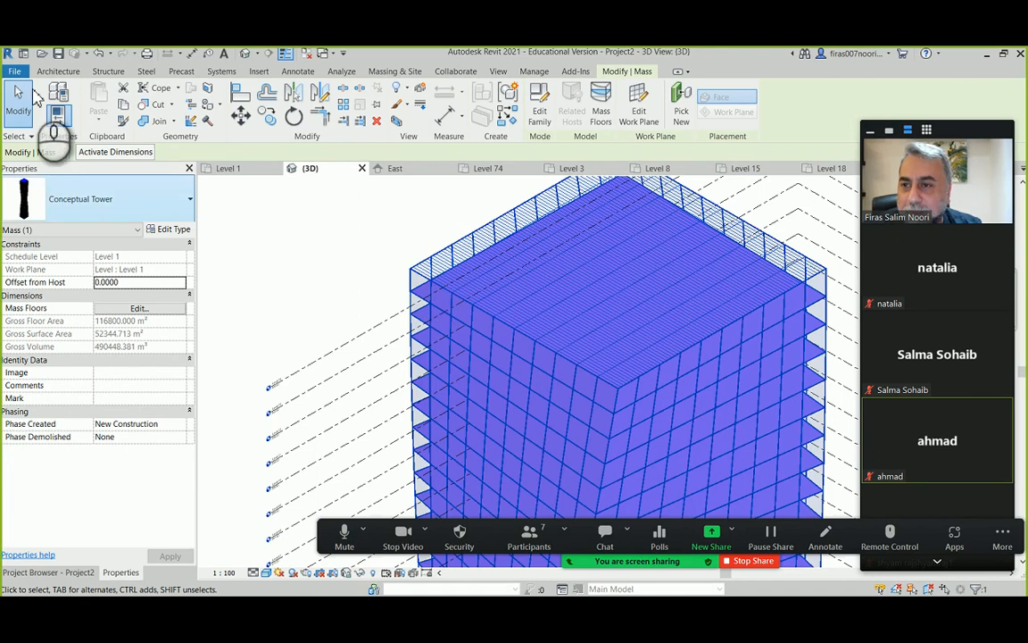
Create Generic 150mm floors by face from all of the tower's mass floors at zero offset, and end the command.
left_click(58, 70)
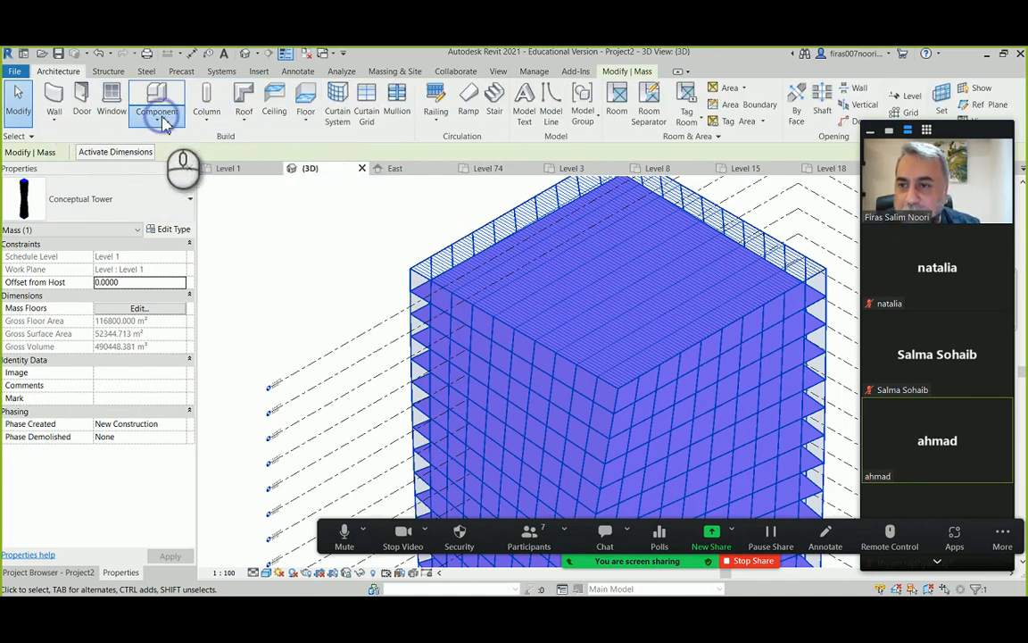
left_click(161, 118)
left_click(304, 116)
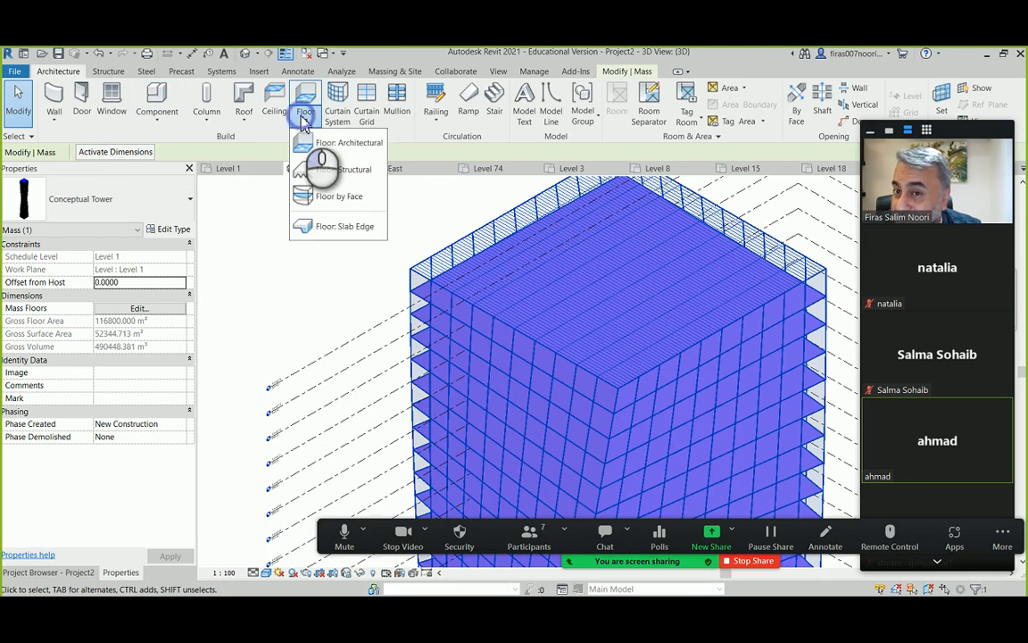
left_click(321, 198)
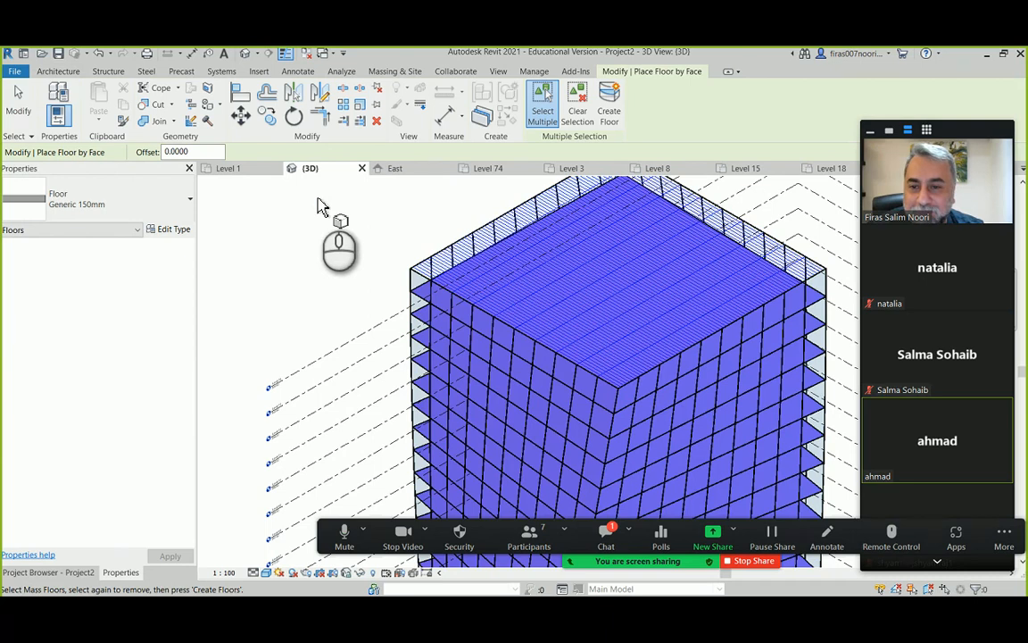
scroll(398, 223, "down", 5)
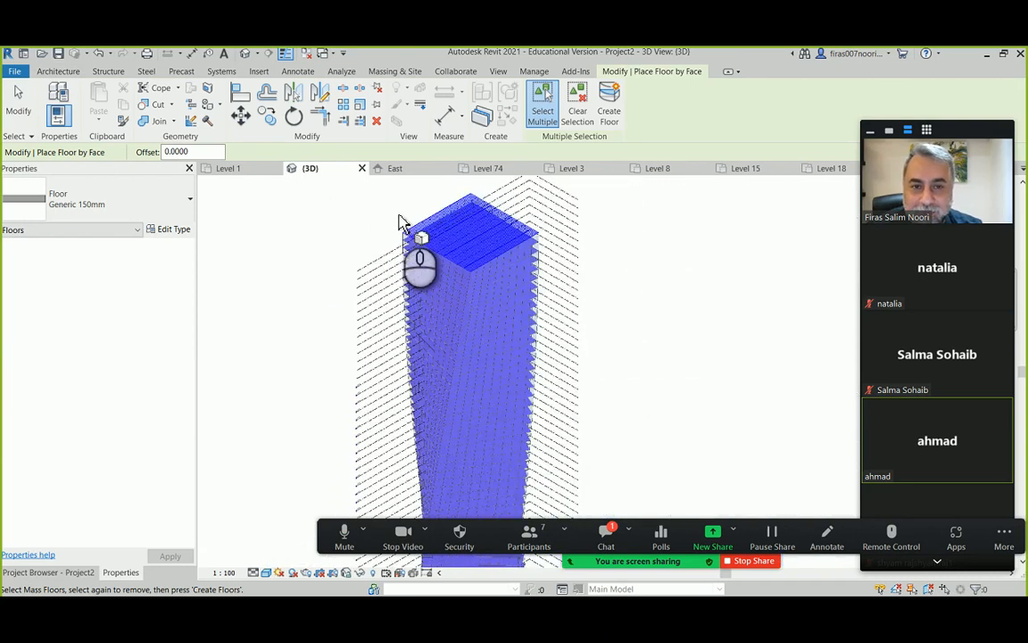
scroll(386, 219, "down", 2)
left_click_drag(367, 204, 454, 449)
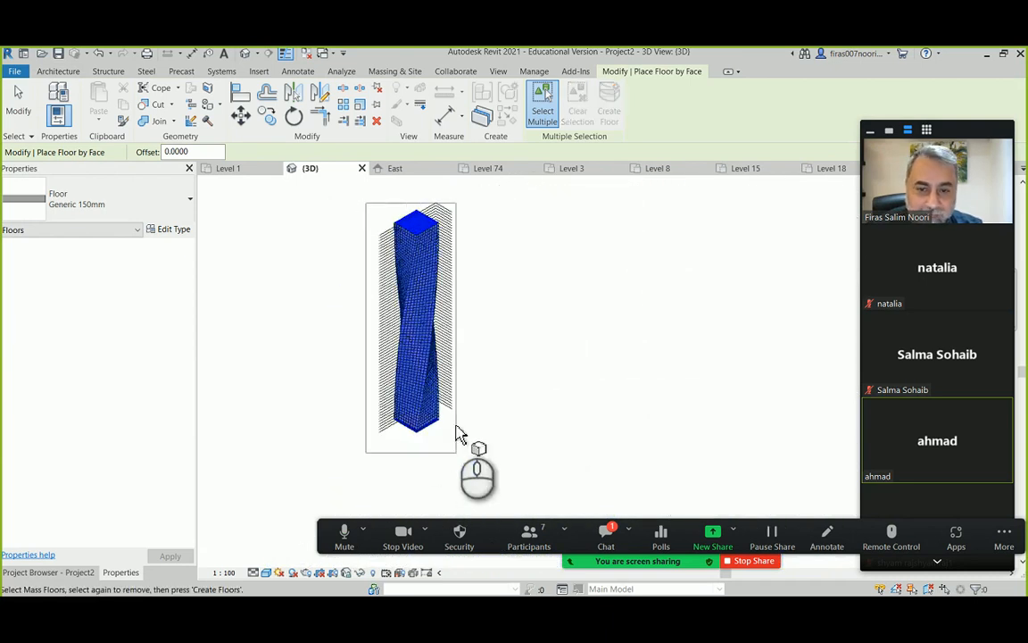
left_click(93, 208)
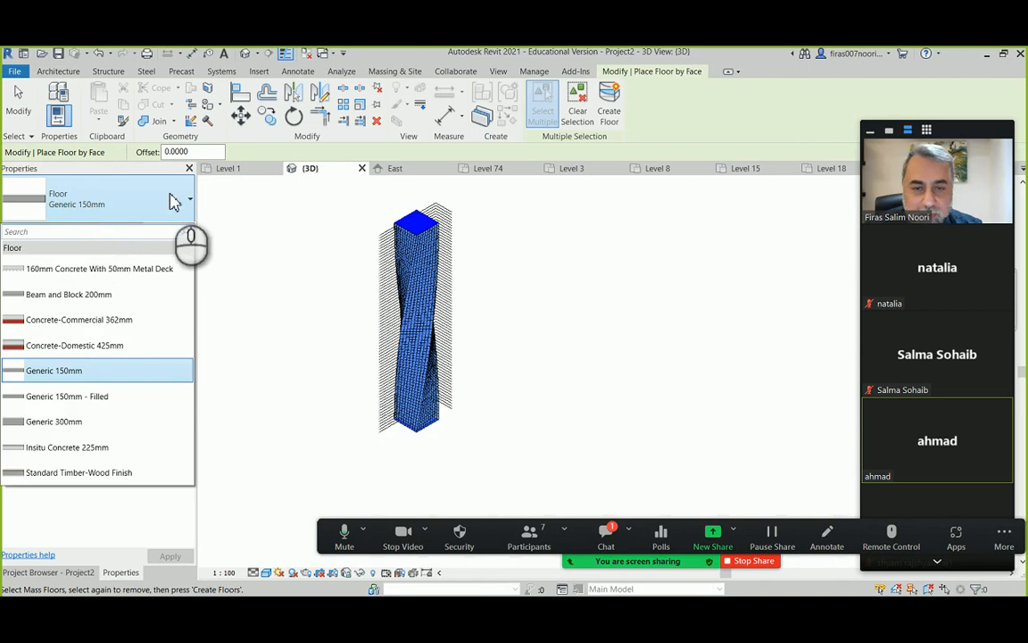
left_click(677, 113)
left_click(620, 107)
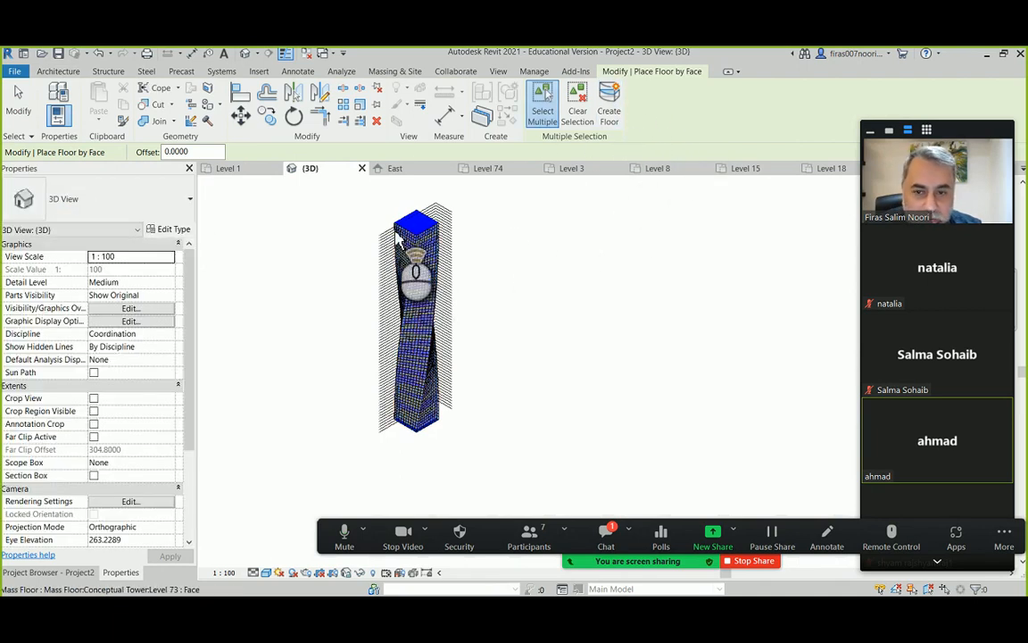
scroll(406, 255, "up", 10)
middle_click_drag(390, 212, 634, 241, "shift")
right_click(323, 250)
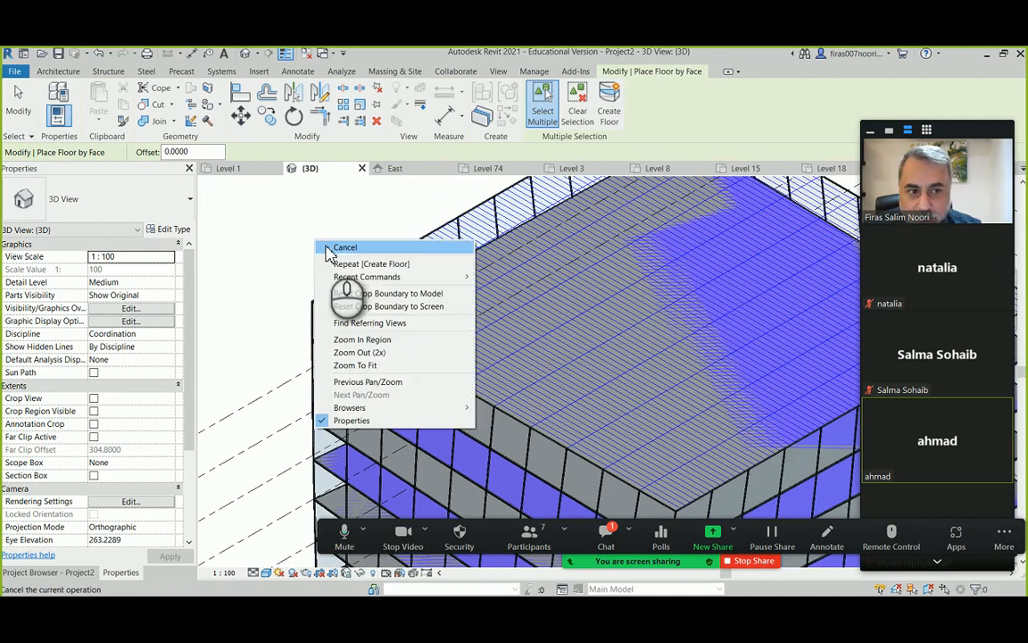
left_click(329, 250)
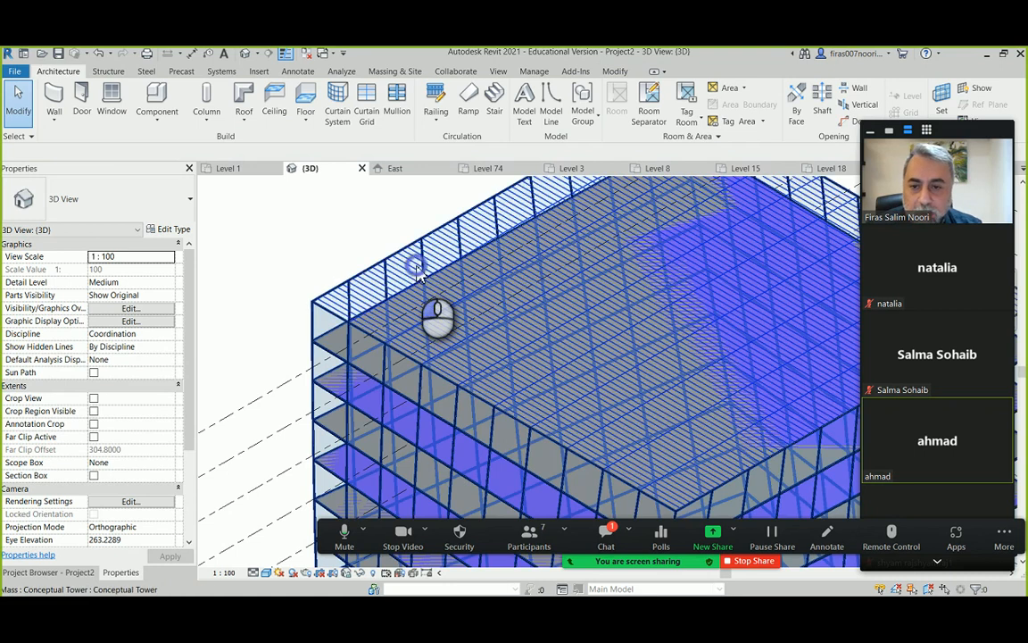
Switch the mass display from Show Mass Form and Floors to Show Mass by View Settings.
left_click(420, 269)
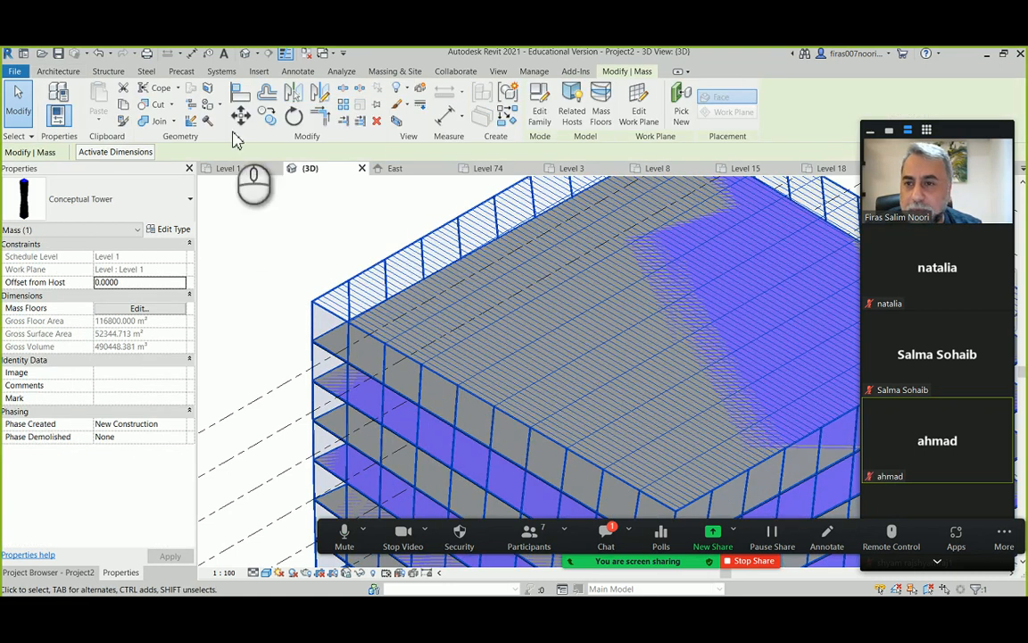
left_click(395, 71)
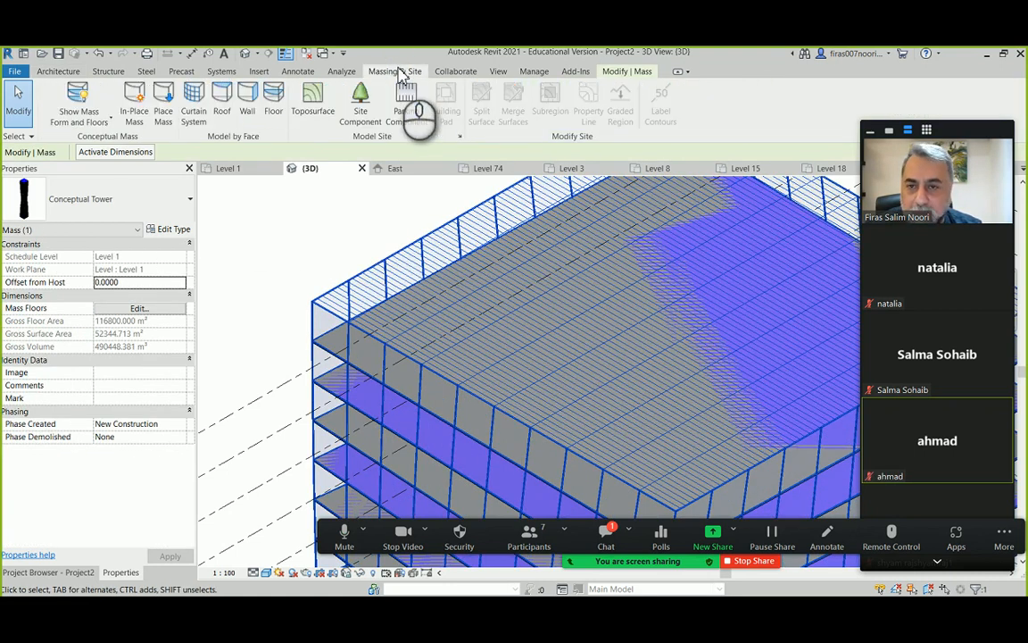
left_click(77, 100)
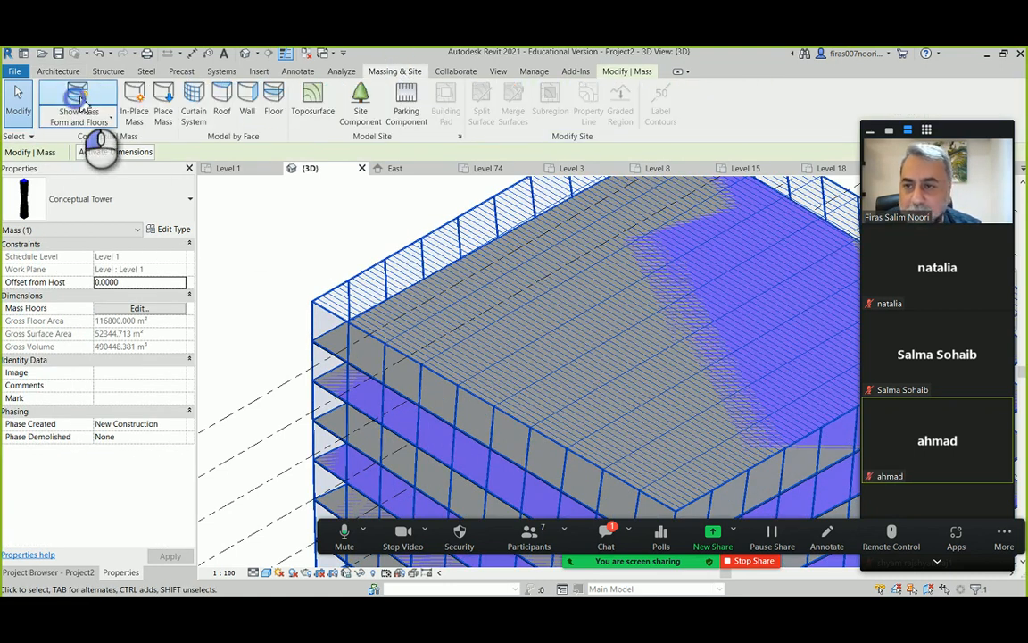
left_click(239, 208)
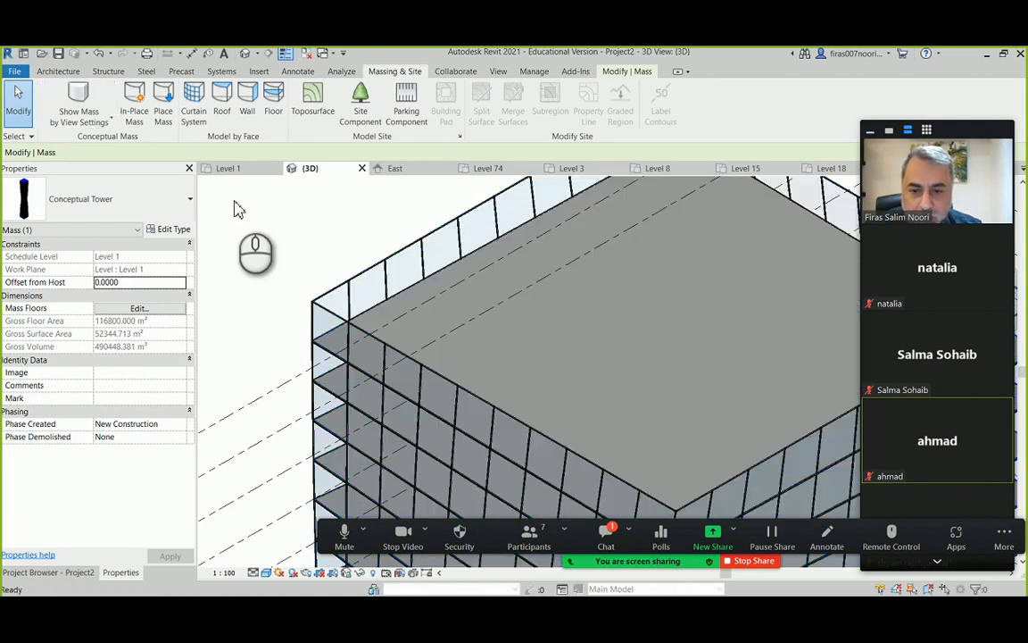
Inspect up close how the floor slab edge meets the glass curtain panel frame at the tower's upper corner.
scroll(259, 232, "up", 10)
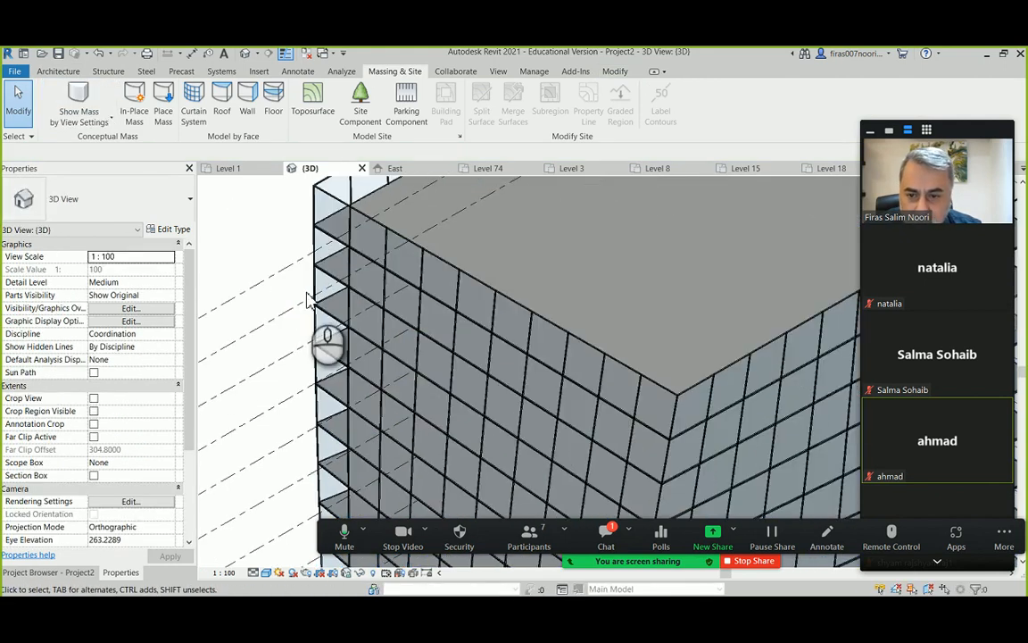
scroll(275, 236, "up", 8)
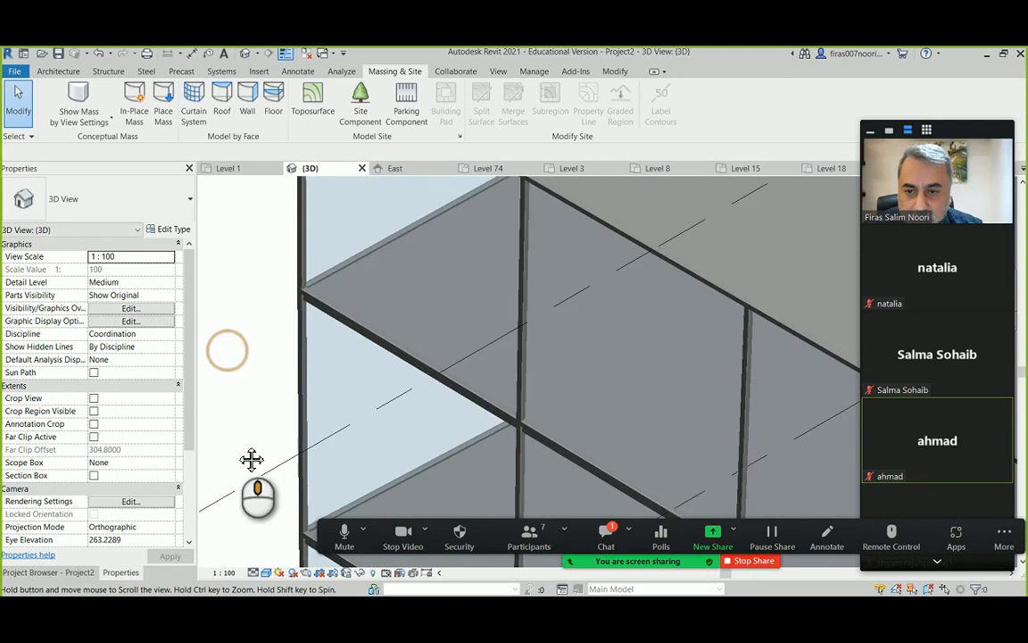
scroll(383, 319, "up", 2)
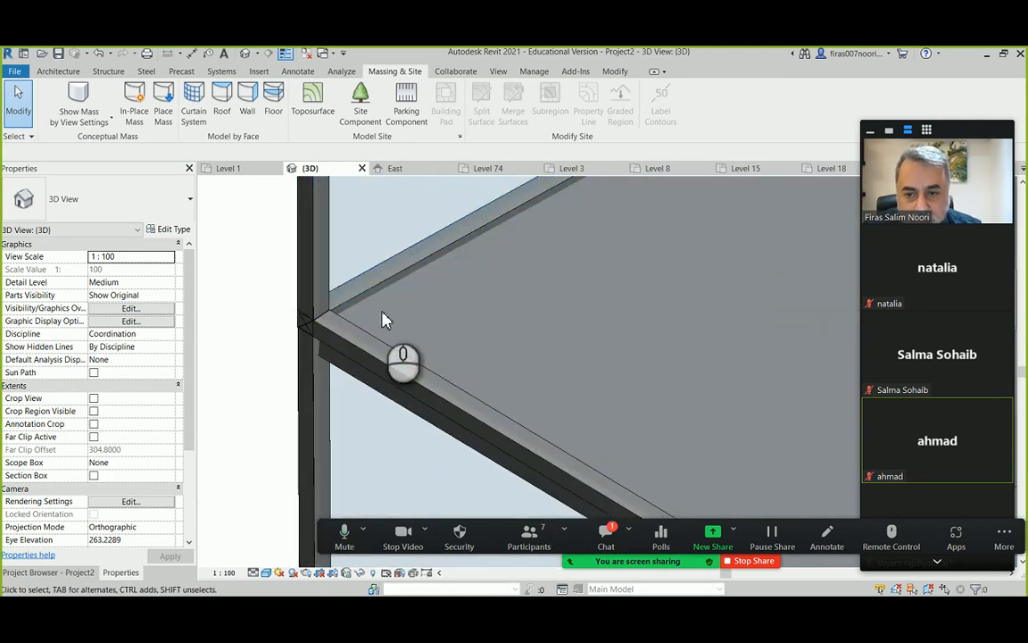
left_click(349, 354)
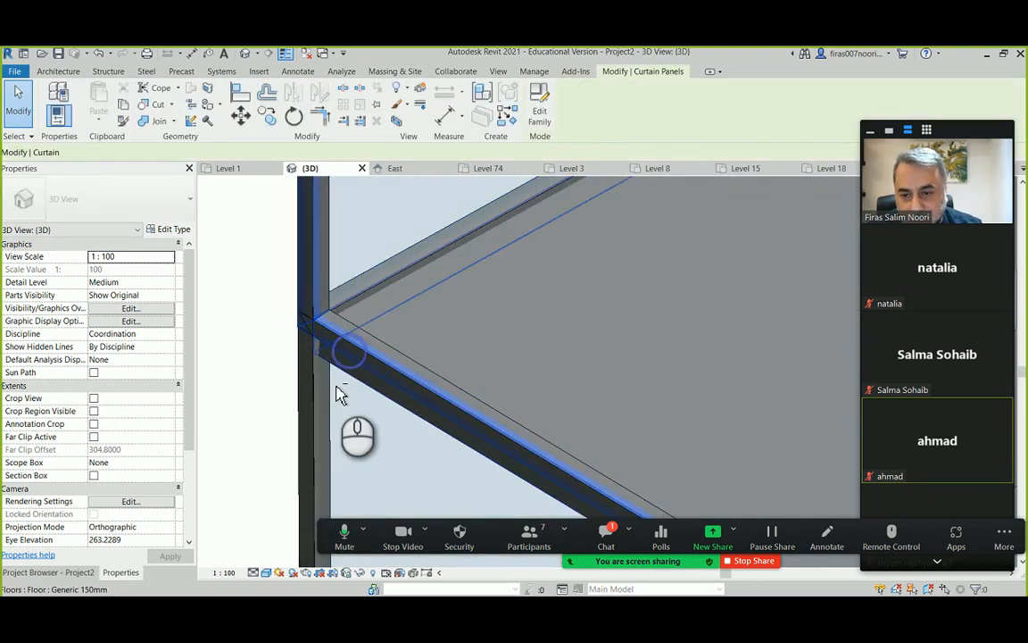
middle_click_drag(336, 387, 336, 277, "shift")
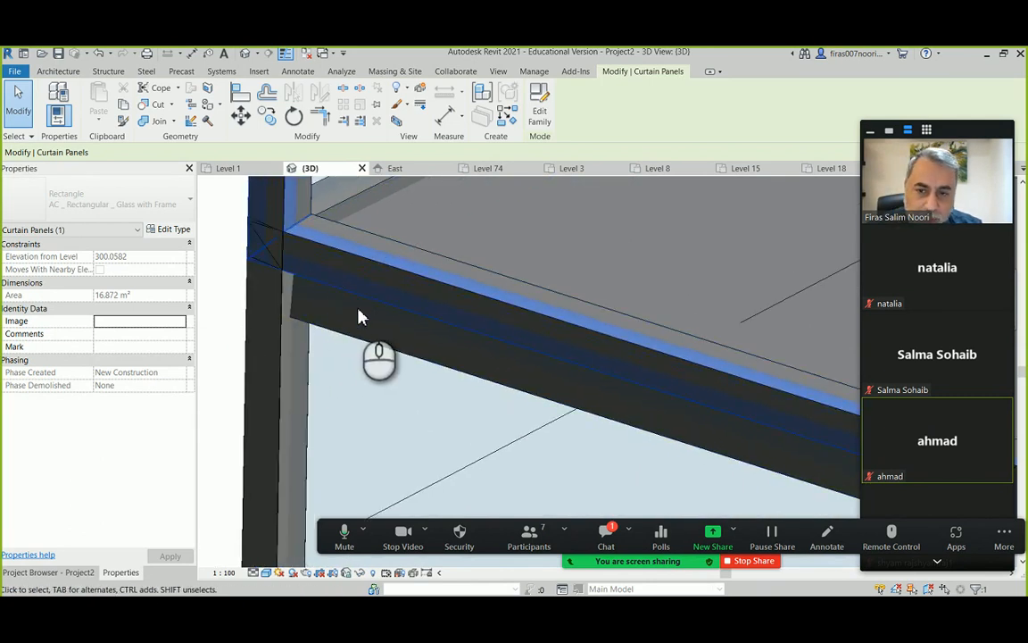
middle_click_drag(359, 316, 339, 314, "shift")
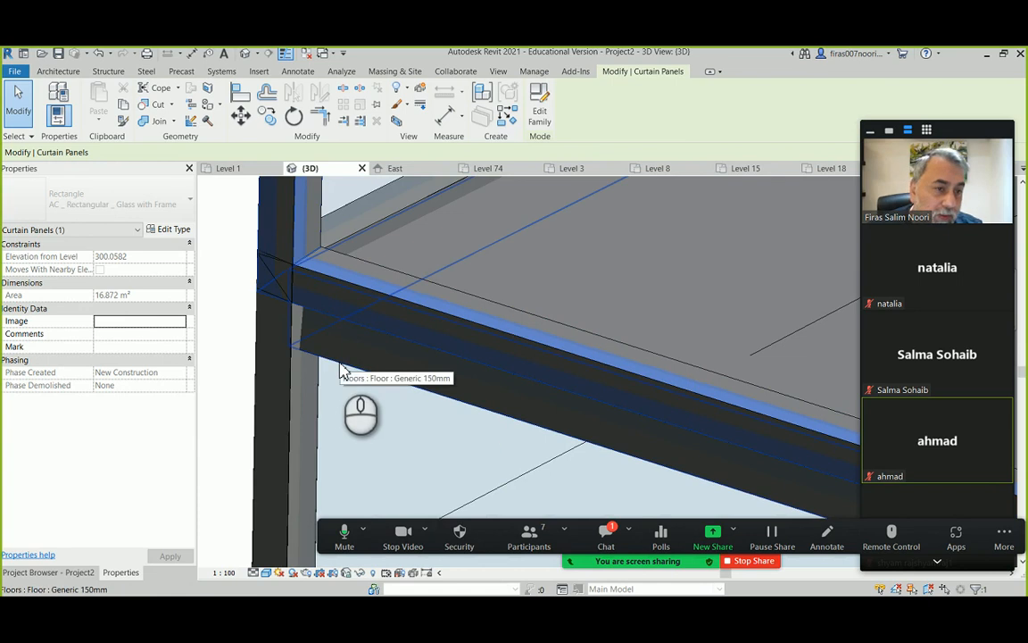
middle_click_drag(342, 371, 304, 344, "shift")
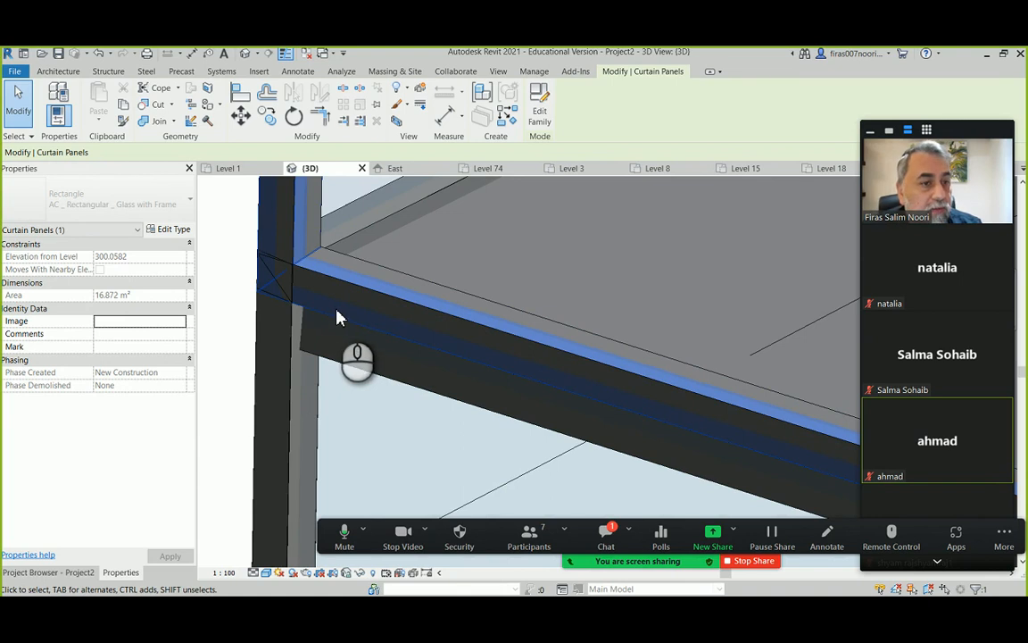
scroll(326, 344, "down", 3)
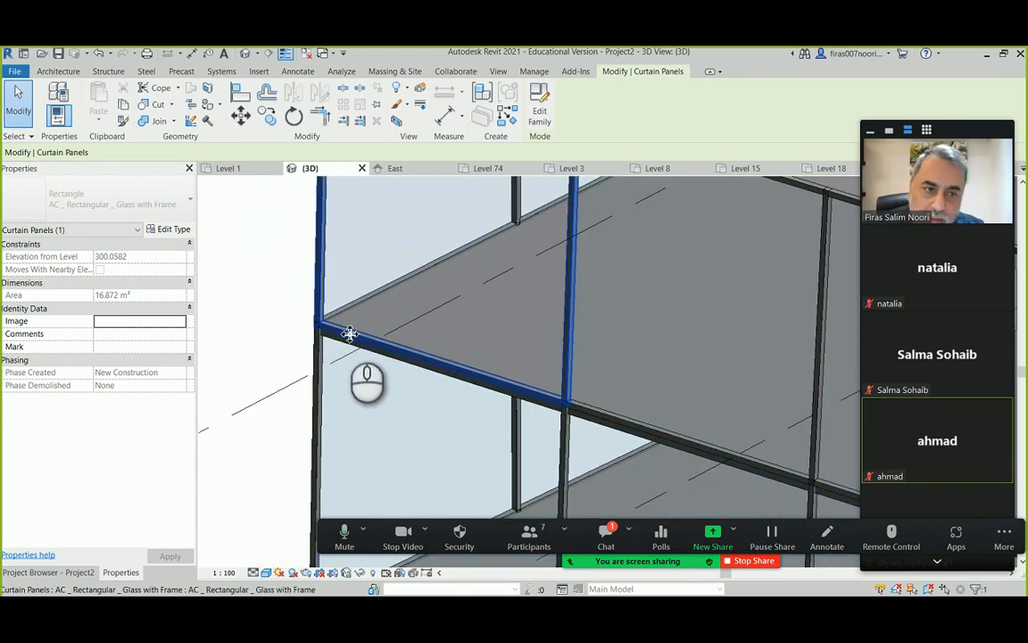
scroll(308, 304, "down", 3)
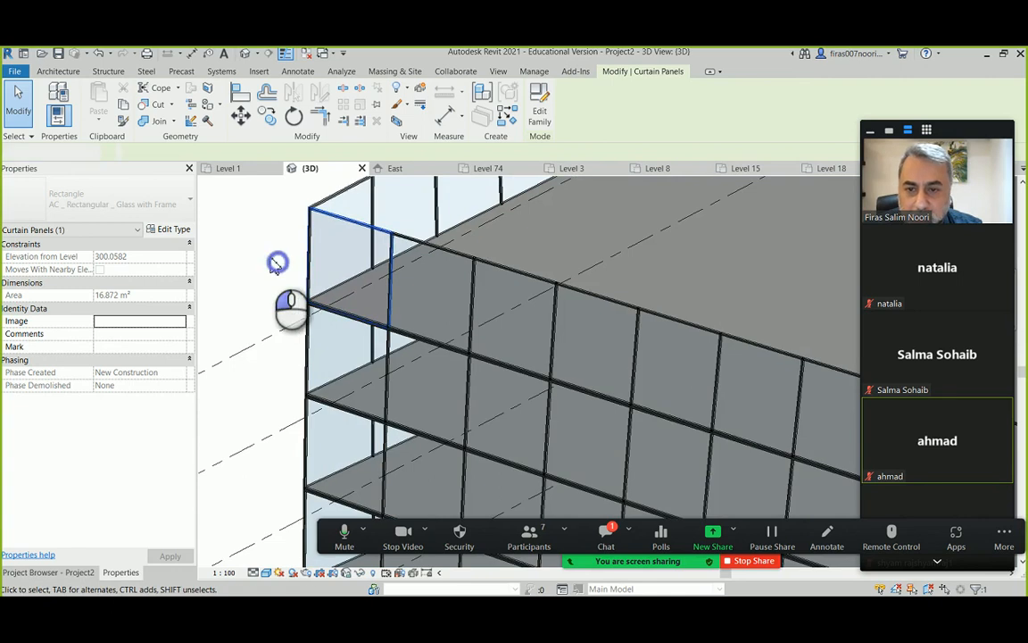
left_click(277, 263)
scroll(267, 282, "down", 5)
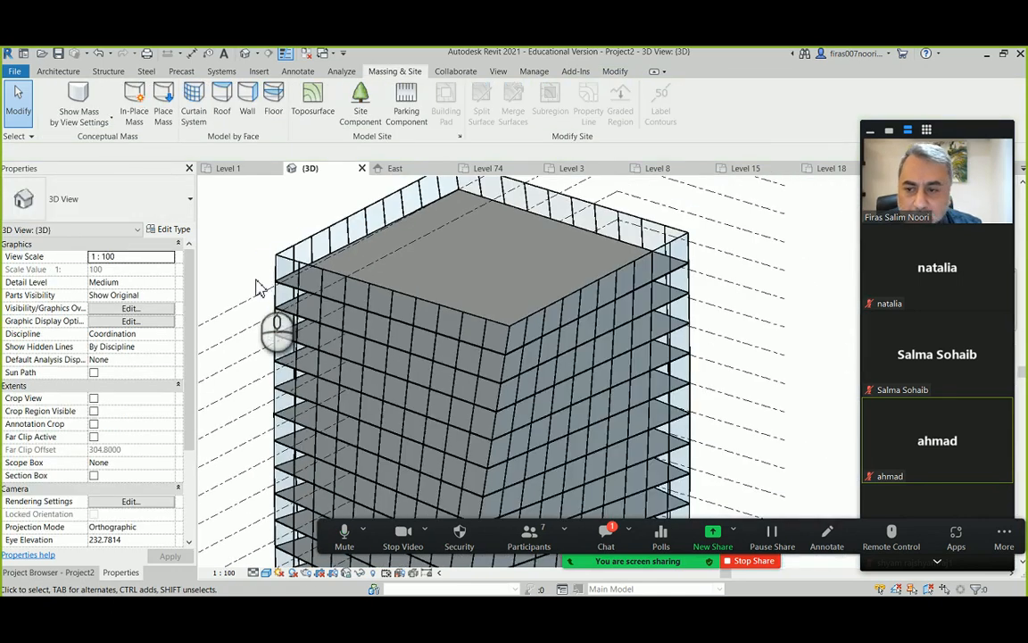
Open the Level 21, Level 74 and Level 72 floor plans to review the tower's outline at those levels.
left_click(49, 573)
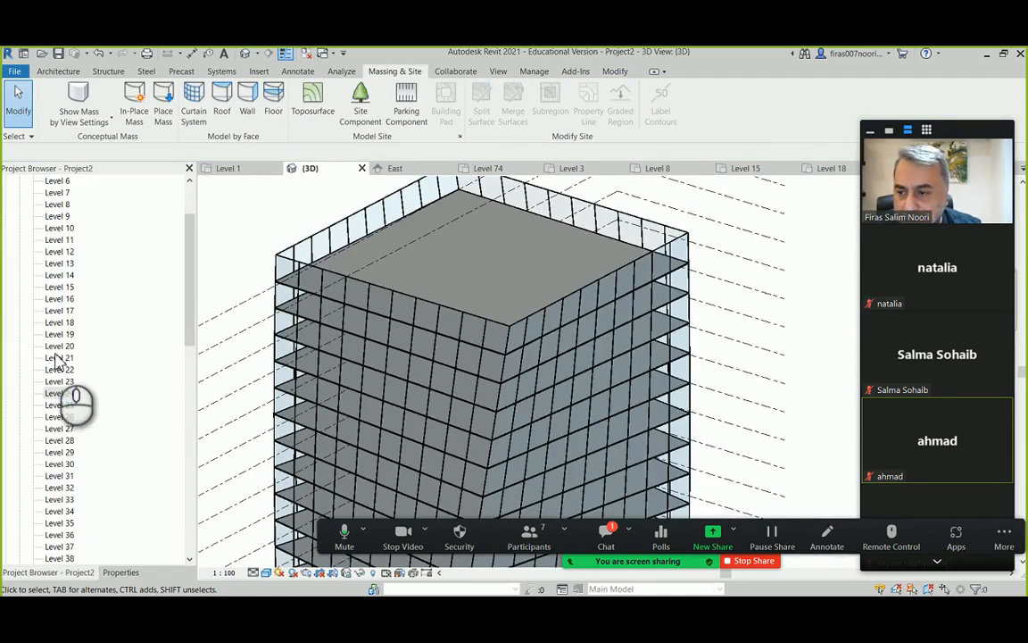
double_click(56, 357)
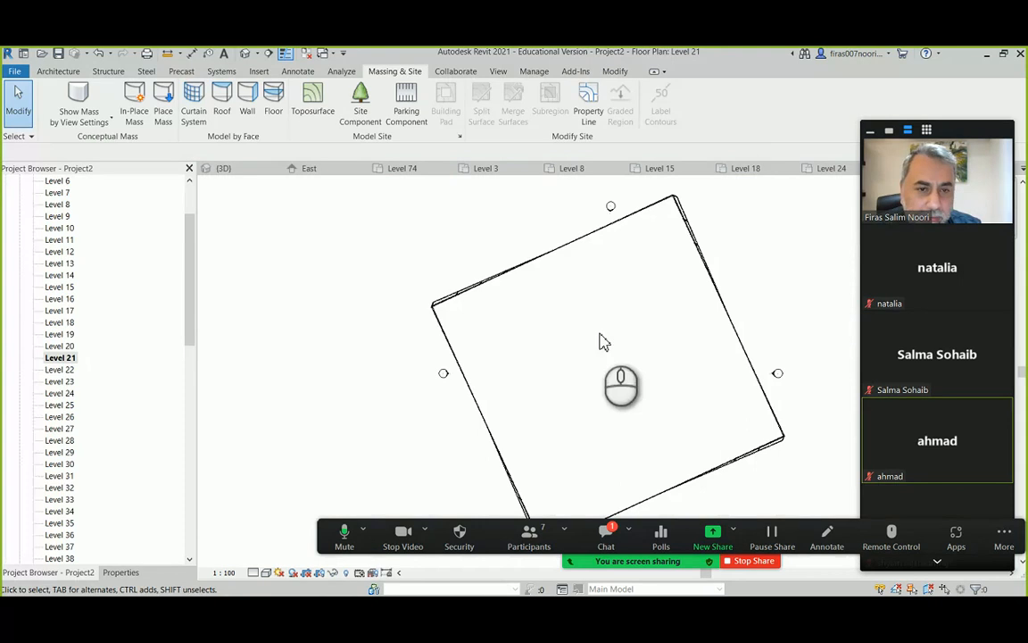
middle_click_drag(600, 341, 535, 266)
scroll(68, 442, "down", 6)
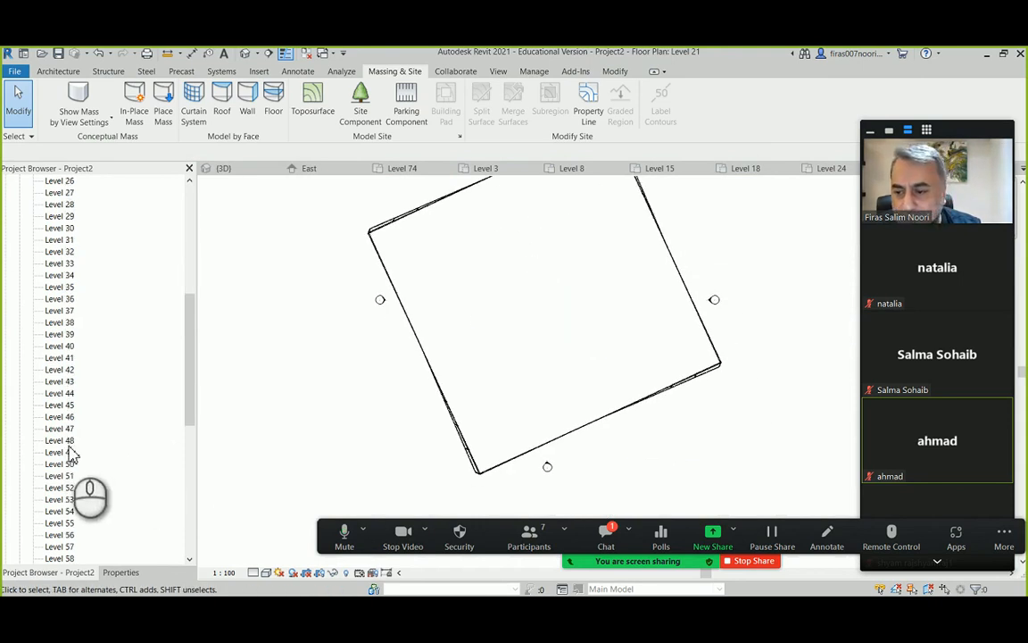
scroll(77, 470, "down", 5)
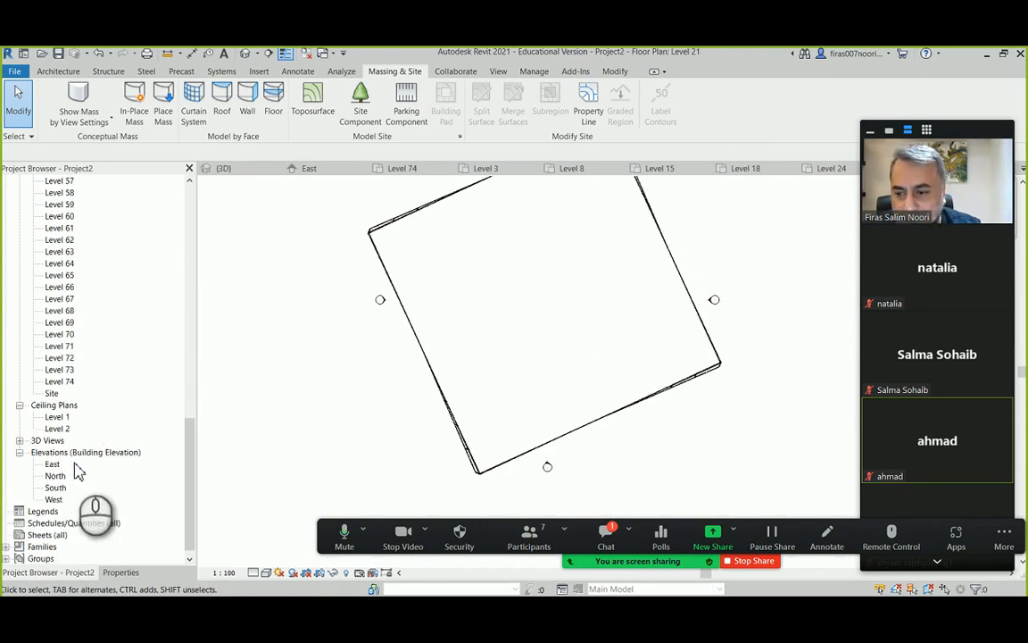
double_click(55, 384)
double_click(59, 358)
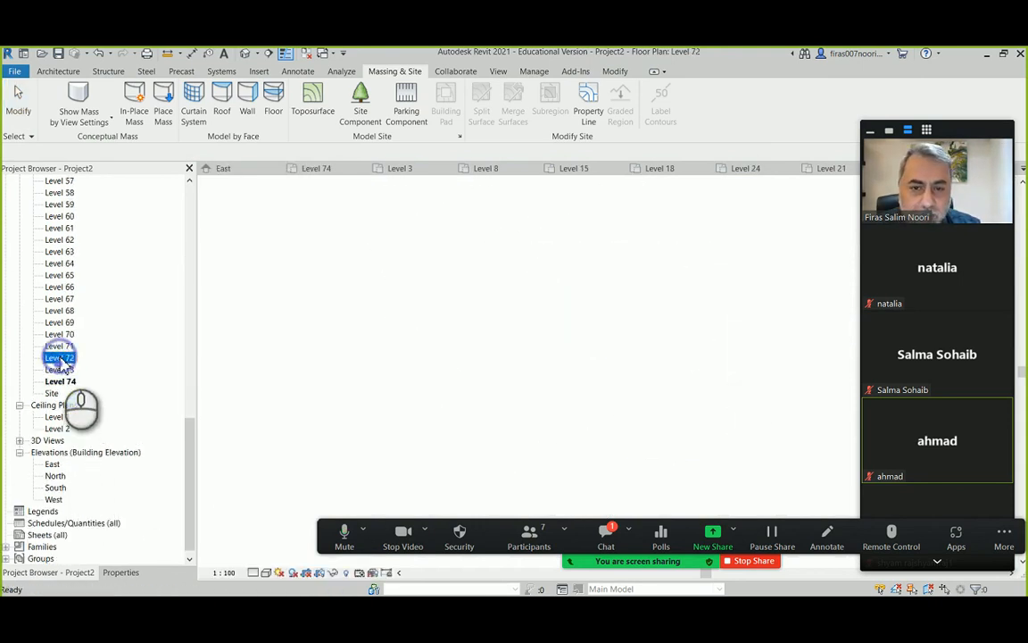
Open the 3D view and examine how the floor slabs meet the framed glass panels at the tower's lower corner.
left_click(245, 55)
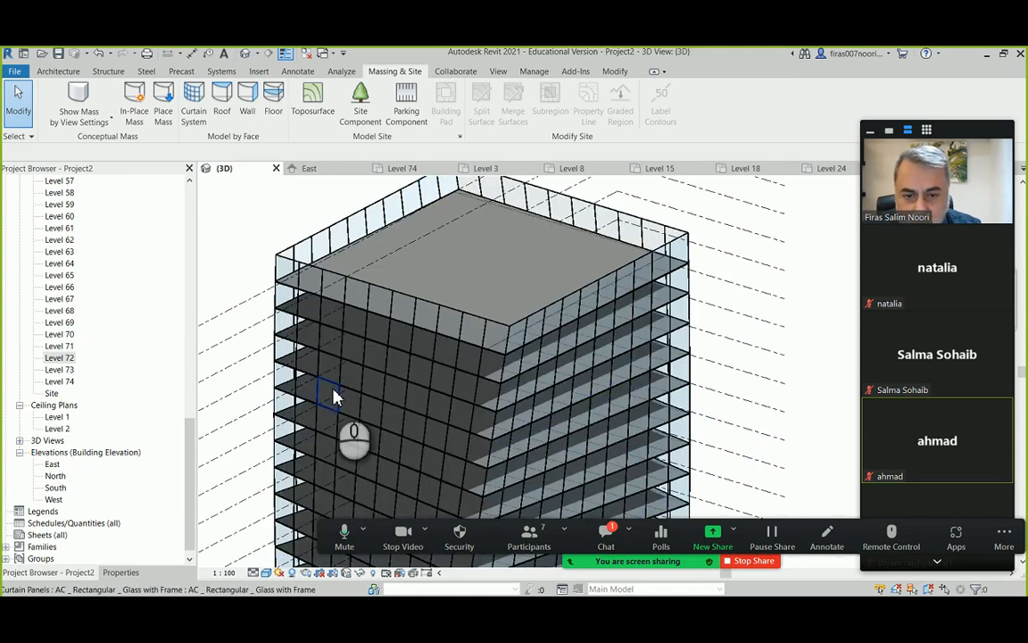
scroll(346, 326, "up", 4)
scroll(339, 339, "down", 3)
middle_click_drag(341, 353, 477, 355, "shift")
scroll(491, 436, "up", 4)
middle_click_drag(491, 436, 536, 393, "shift")
scroll(532, 406, "up", 8)
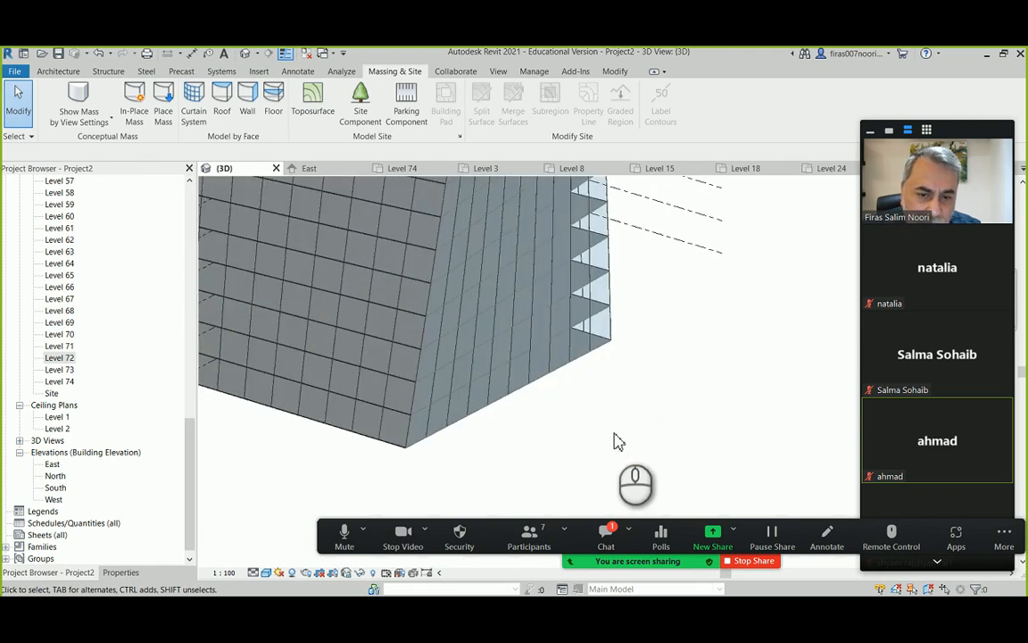
middle_click_drag(648, 297, 623, 319, "shift")
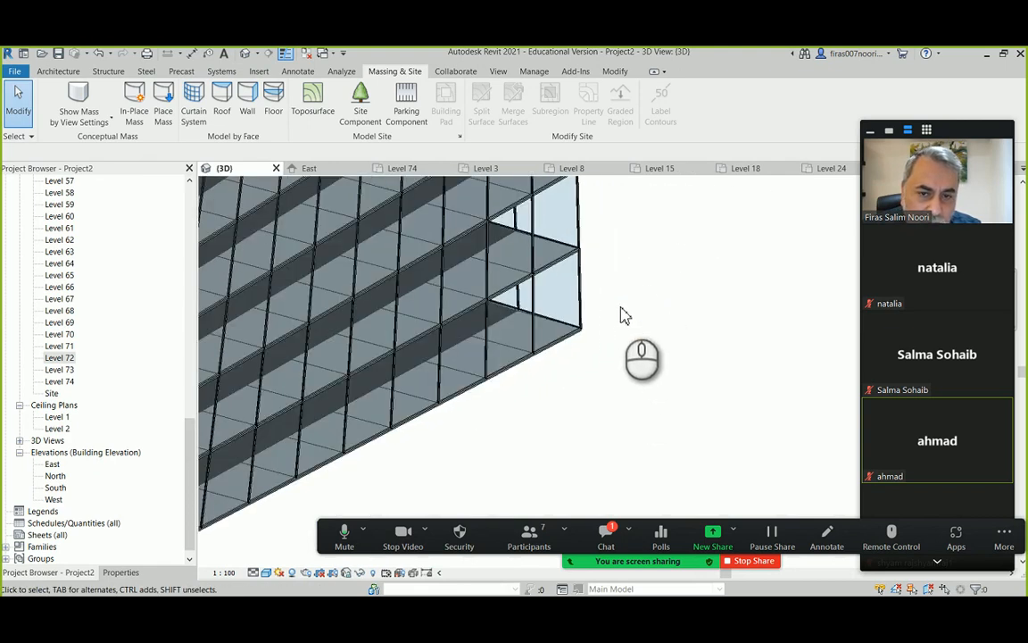
middle_click_drag(670, 404, 677, 478, "shift")
middle_click_drag(659, 264, 651, 443, "shift")
scroll(603, 214, "up", 6)
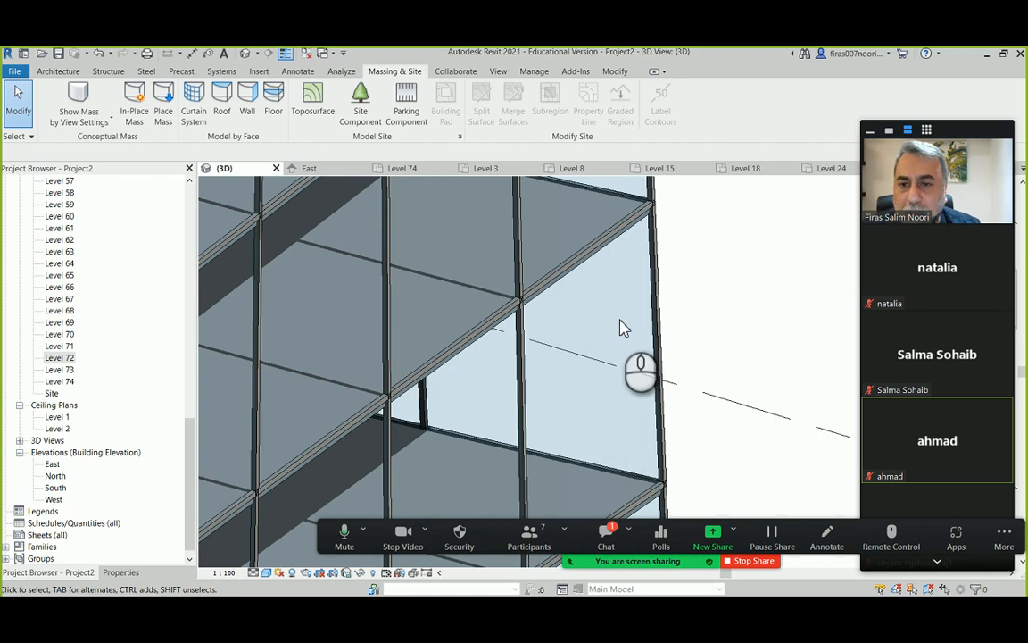
scroll(622, 328, "down", 2)
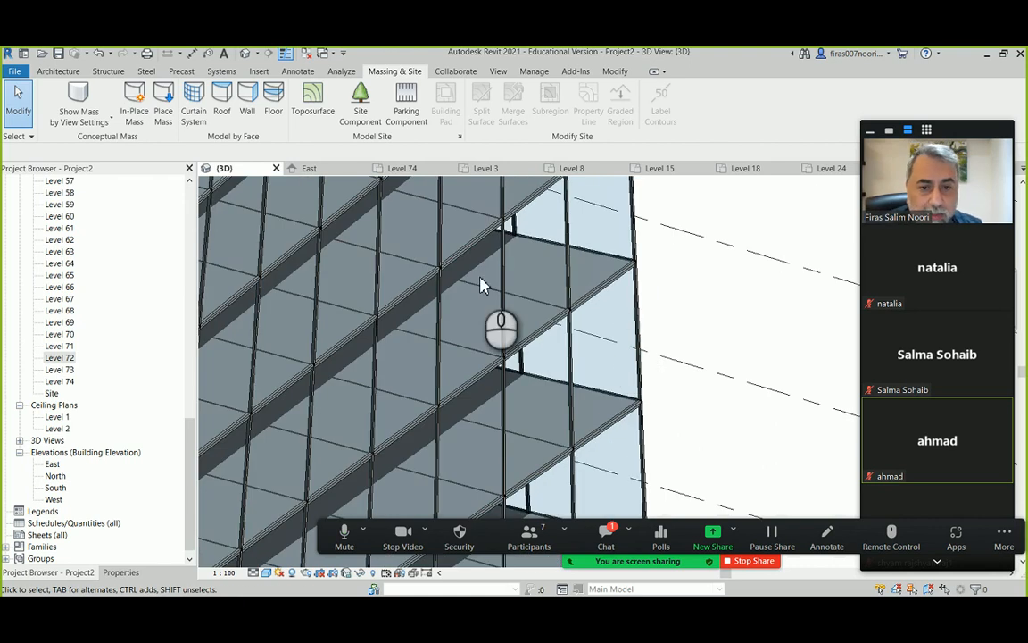
left_click(535, 263)
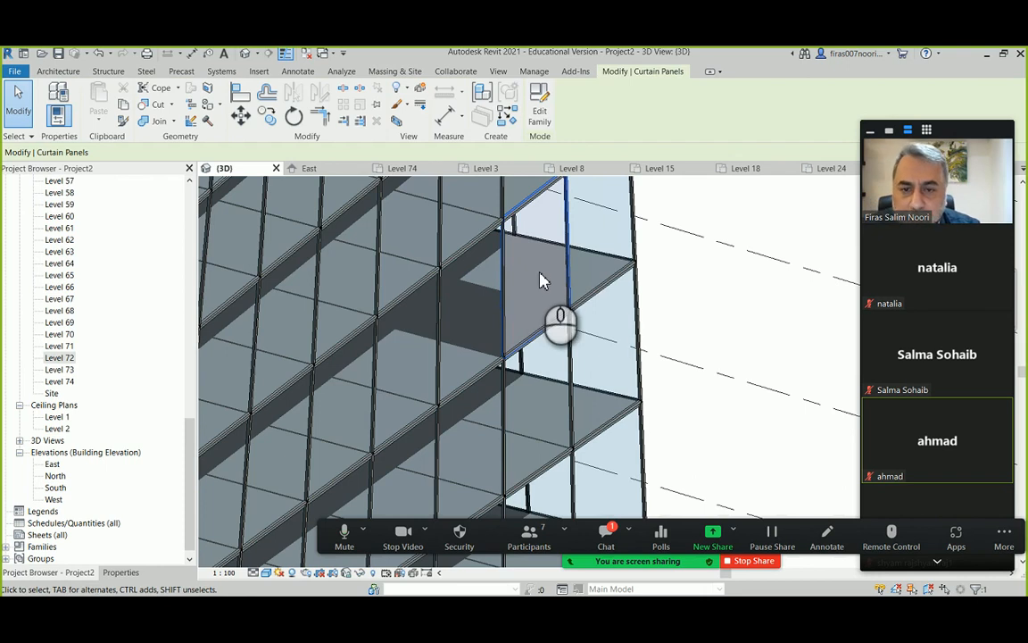
left_click(720, 287)
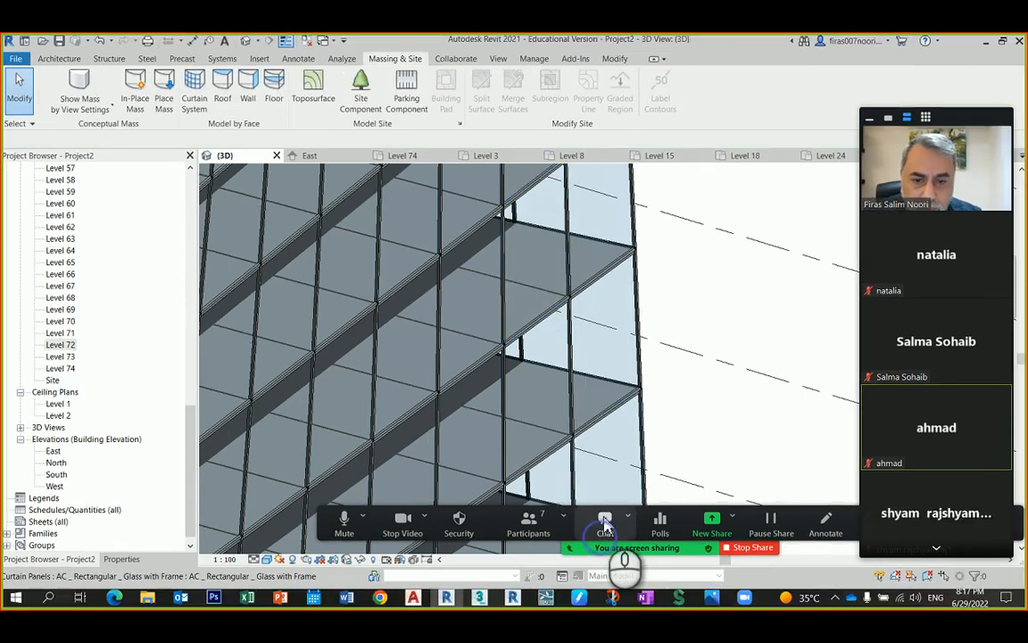
Check the meeting chat, minimize it, and review the tower's floors from base to roof in the 3D view.
left_click(606, 534)
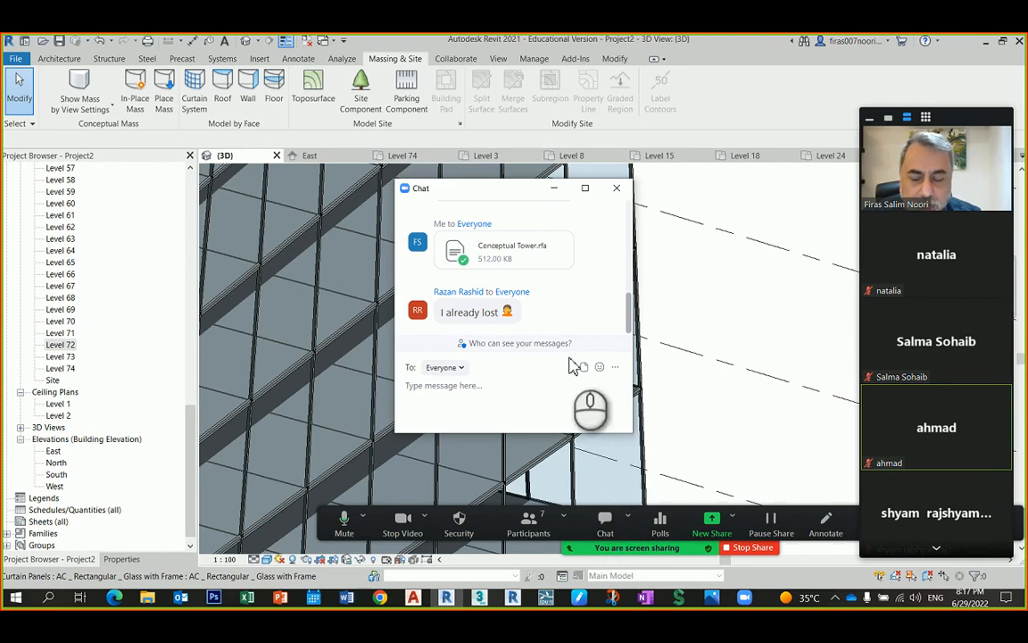
left_click(555, 189)
scroll(625, 340, "down", 5)
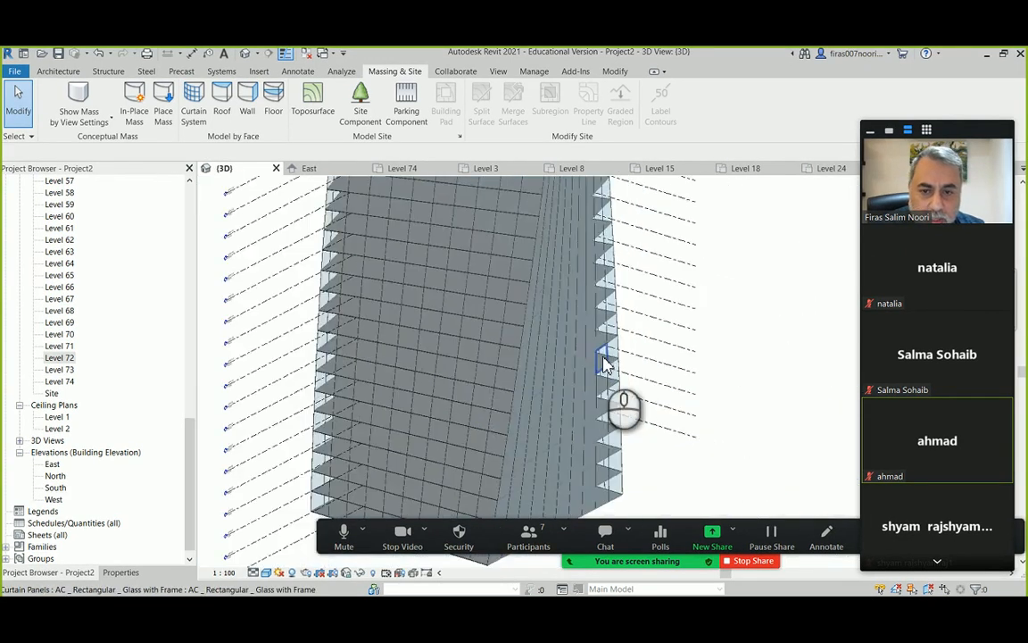
scroll(604, 363, "down", 1)
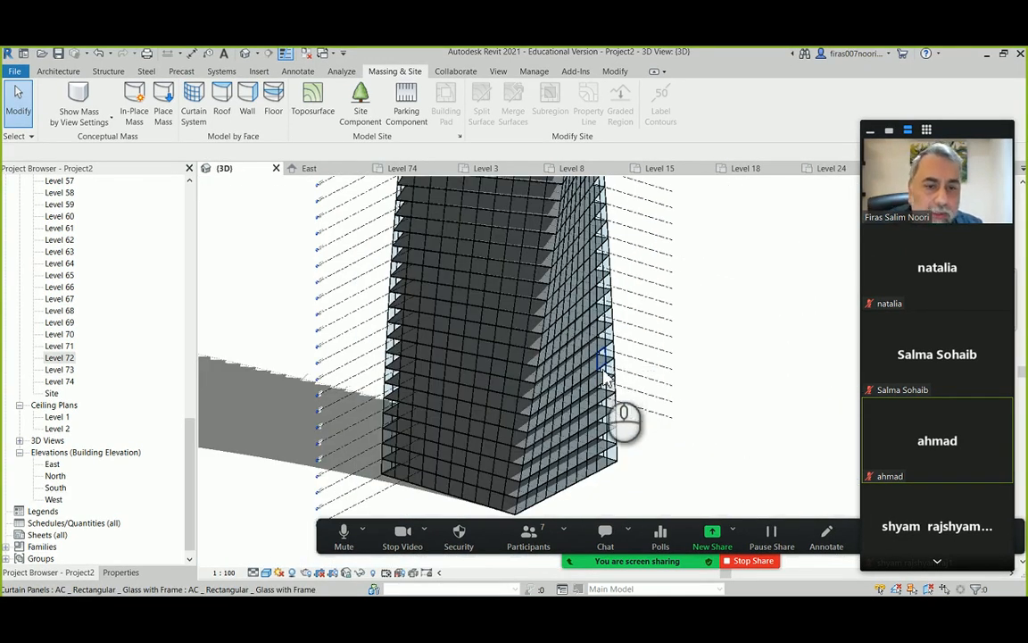
middle_click_drag(527, 277, 491, 244, "shift")
scroll(494, 229, "up", 3)
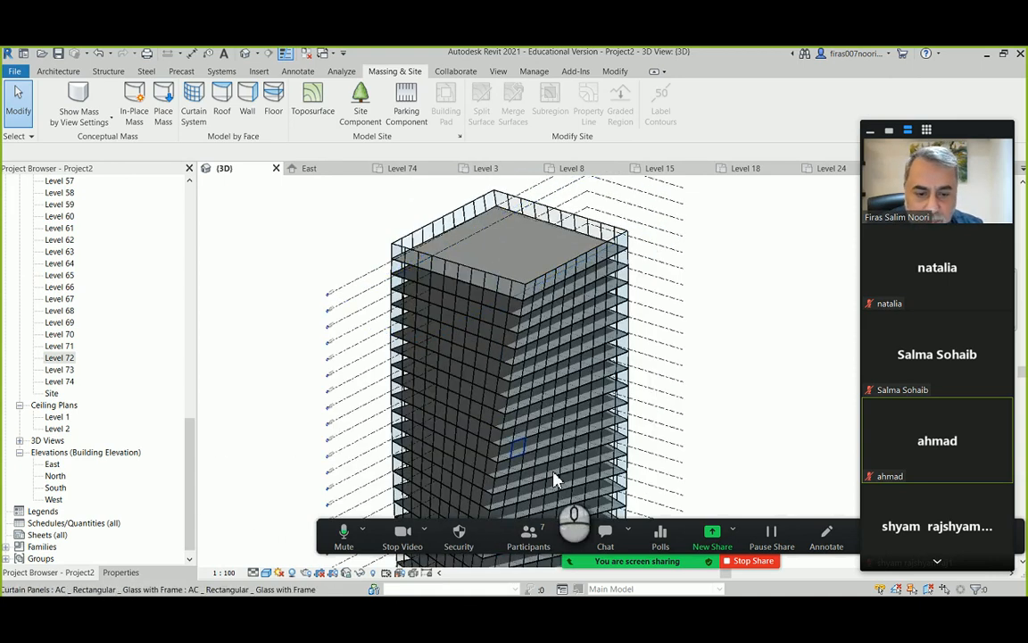
Stop the Zoom screen share and restart it with the entire screen as the shared source.
left_click(753, 561)
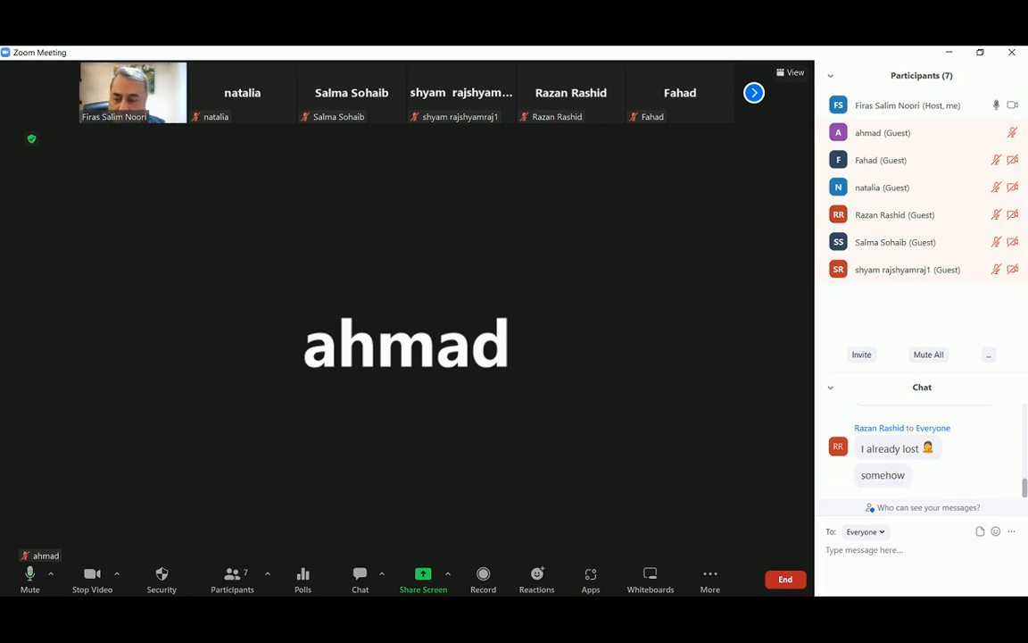
mouse_move(113, 610)
left_click(423, 575)
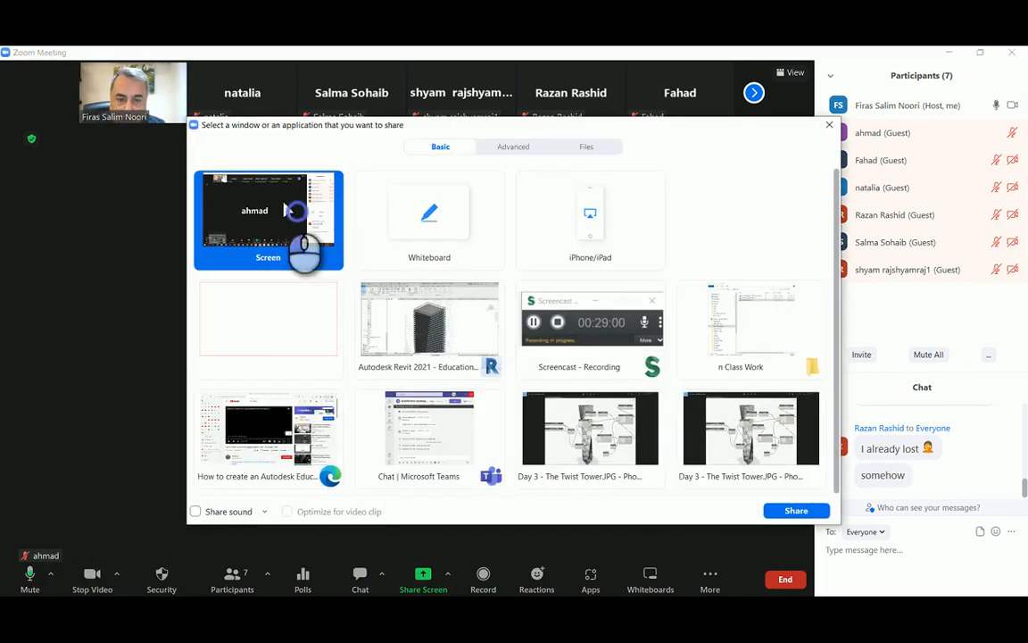
double_click(301, 252)
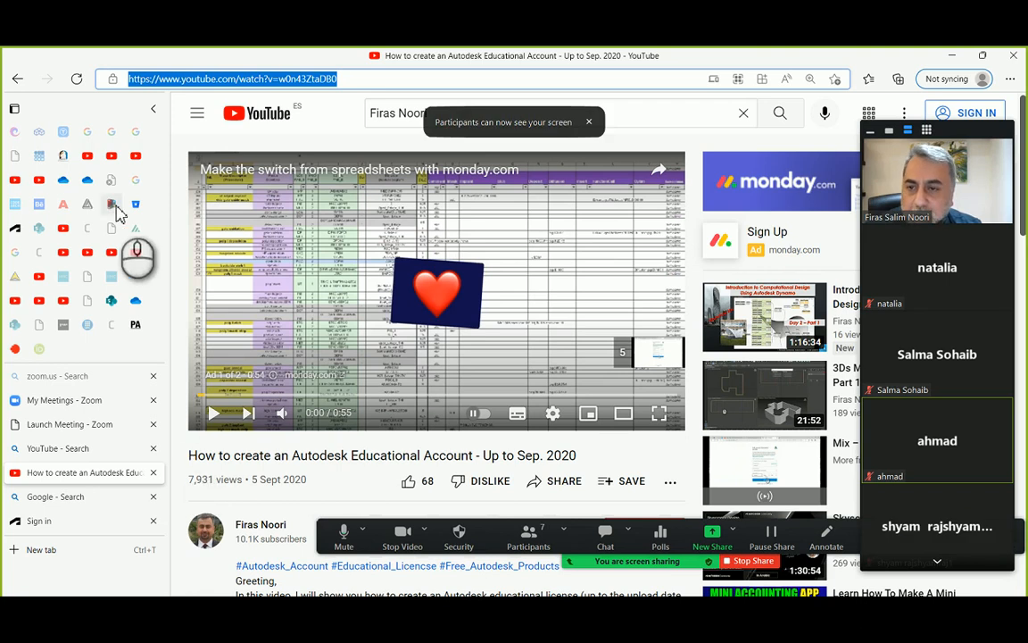
Return to the YouTube home page, search for the instructor's channel, and open it.
left_click(243, 116)
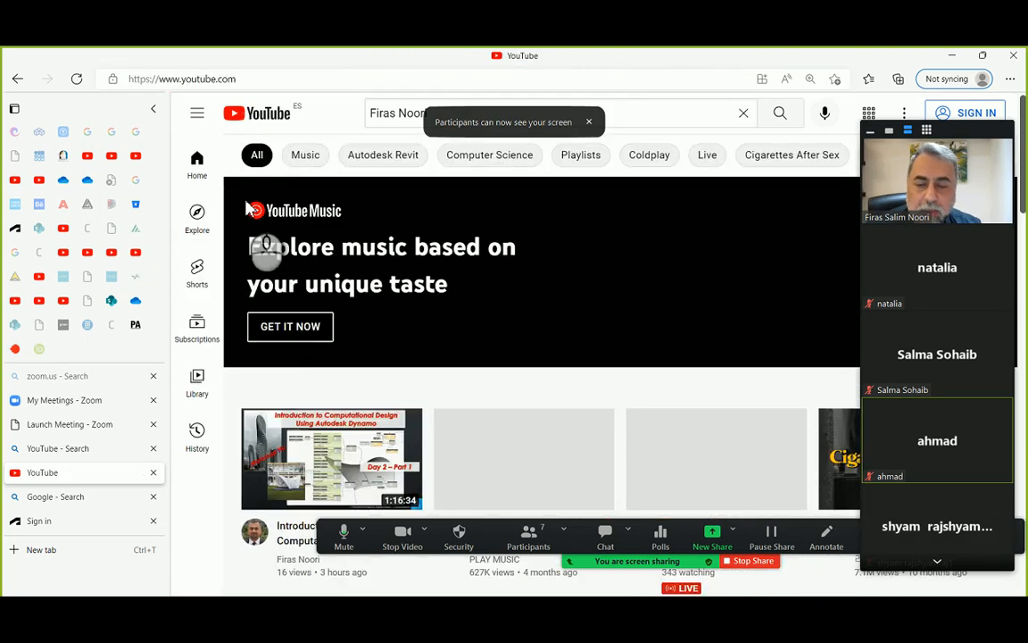
left_click(406, 122)
left_click(778, 113)
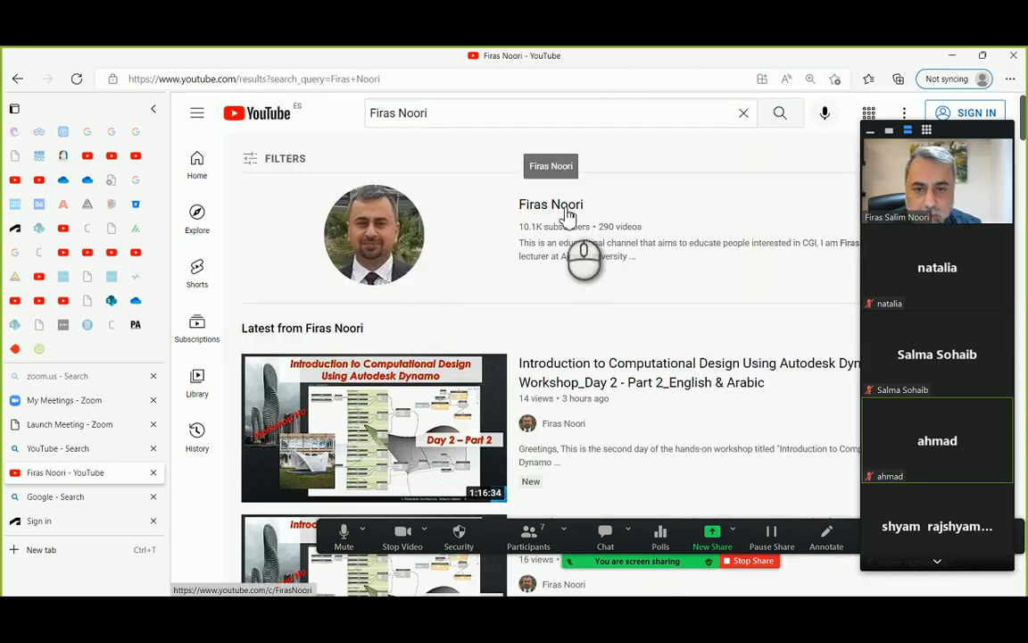
left_click(561, 207)
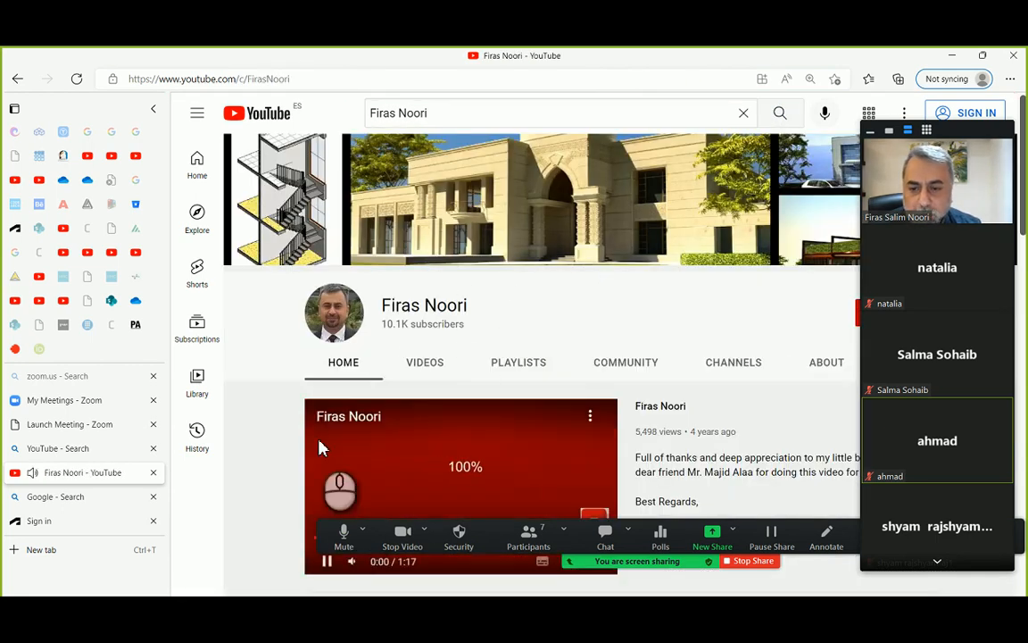
Pause the channel trailer and browse the channel's created playlists for the Revit course.
scroll(321, 448, "down", 4)
left_click(328, 181)
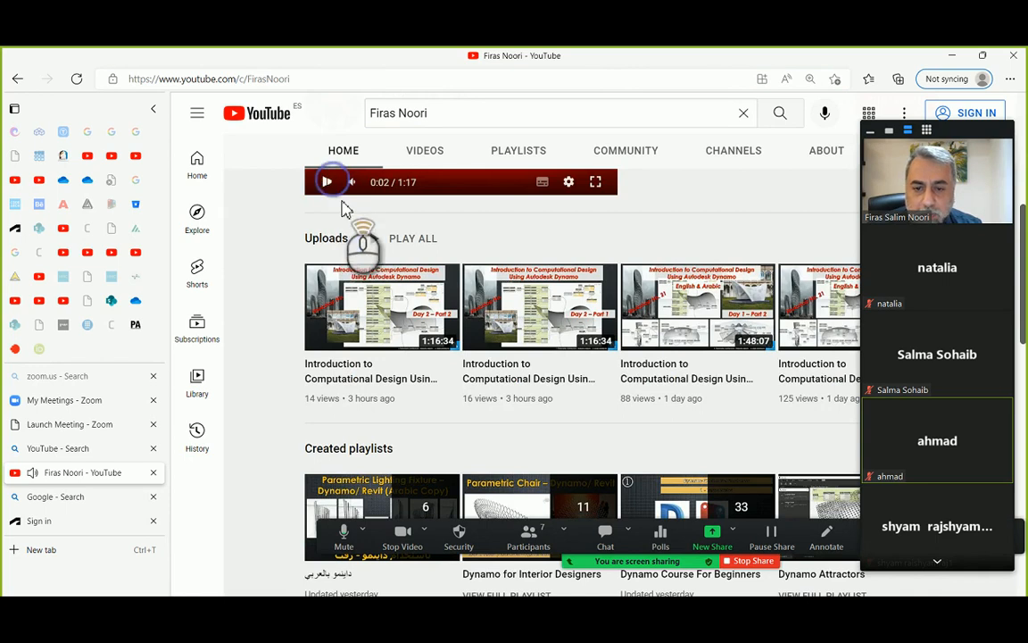
scroll(348, 208, "up", 5)
left_click(520, 369)
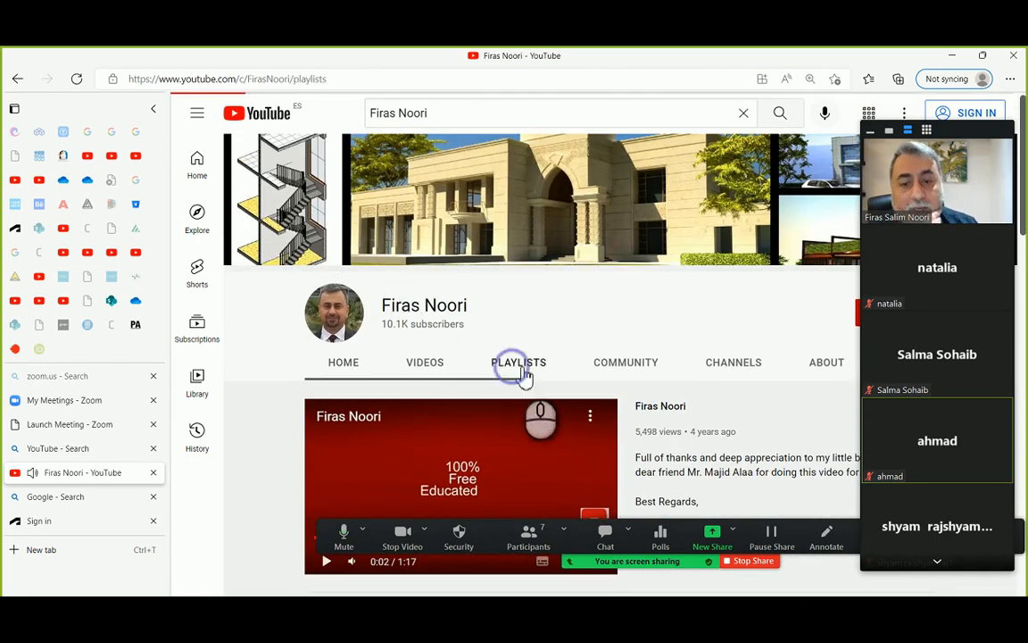
scroll(525, 376, "down", 5)
scroll(525, 379, "up", 5)
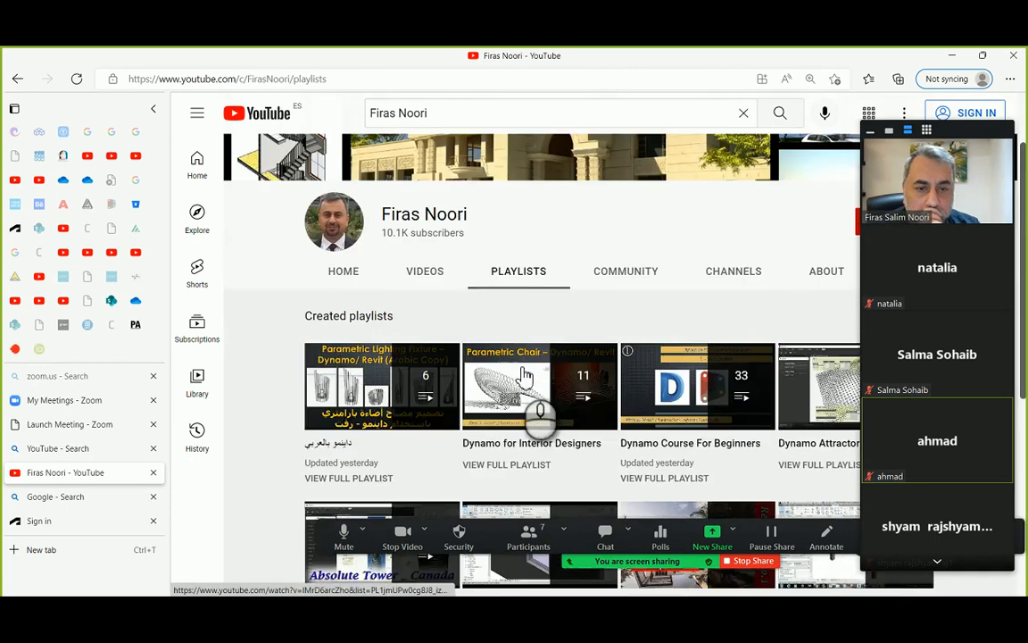
scroll(525, 376, "up", 1)
scroll(525, 377, "down", 5)
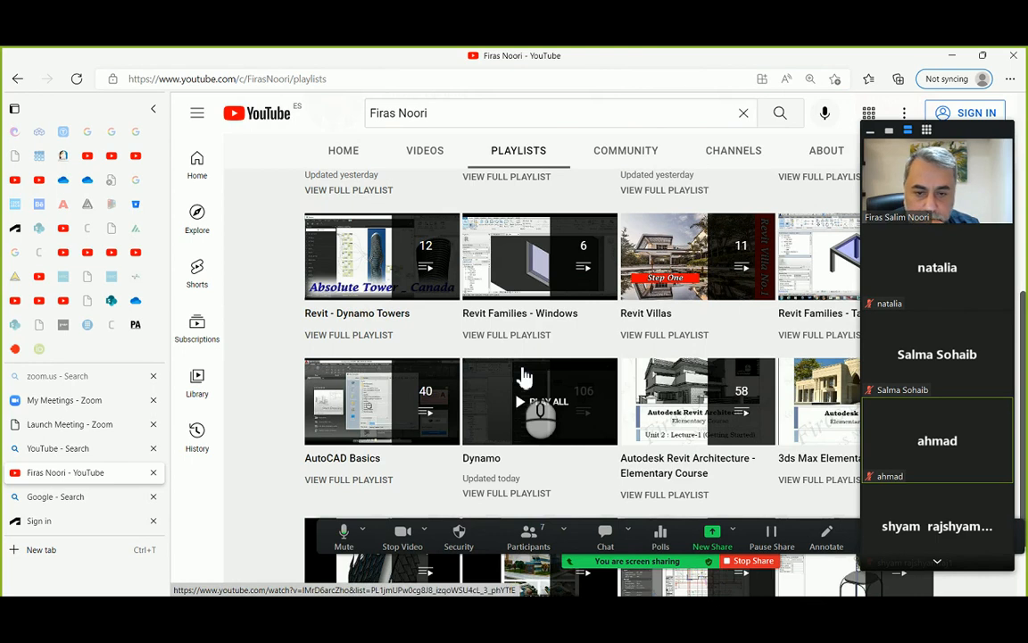
Open the Autodesk Revit Architecture - Elementary Course playlist, pause playback, and move the meeting's participant videos clear of the video list.
left_click(661, 382)
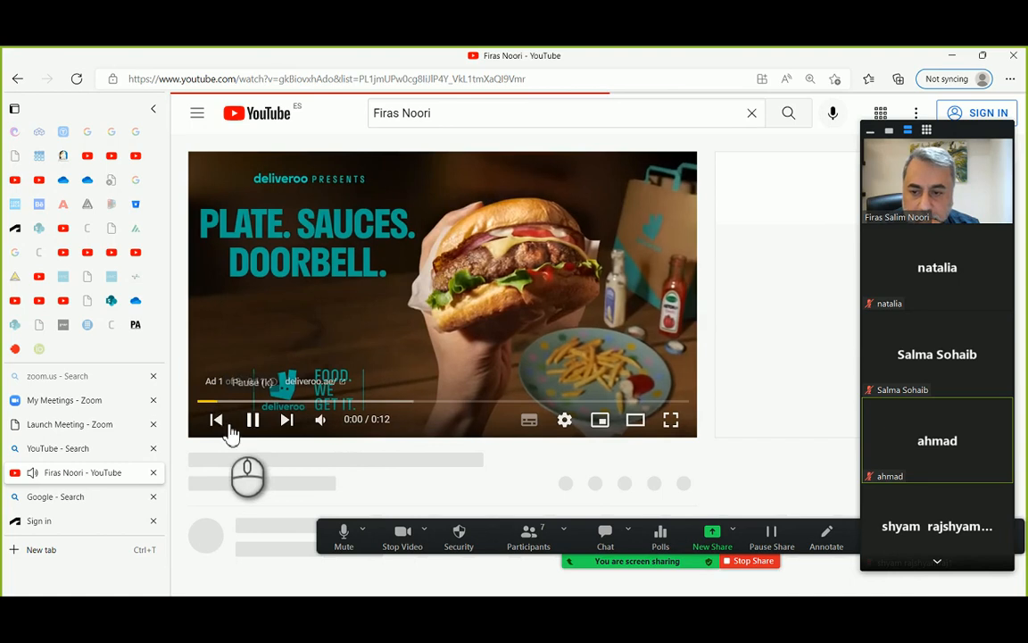
left_click(253, 420)
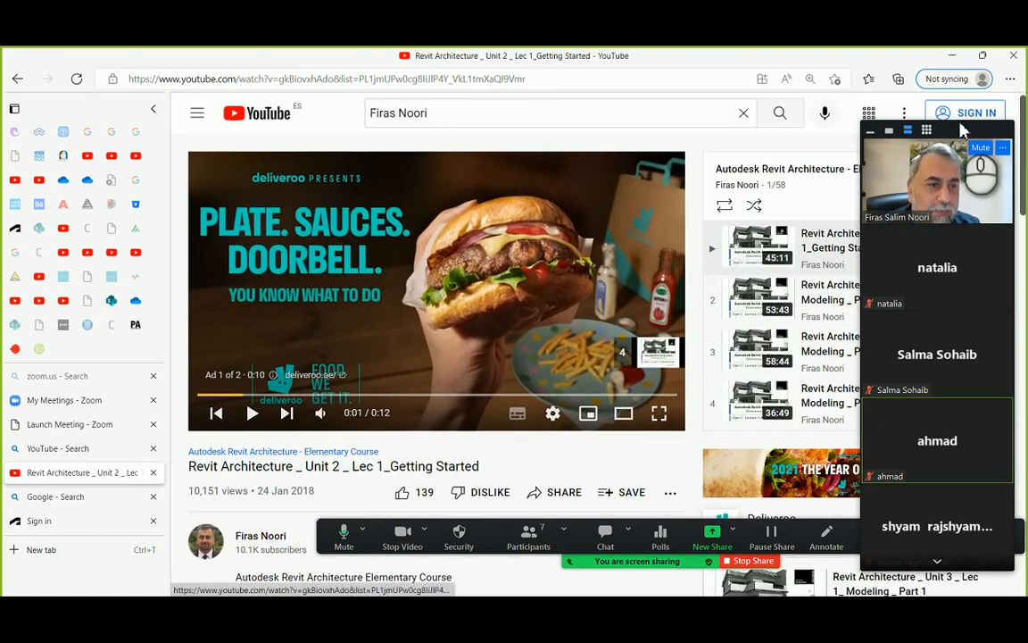
left_click_drag(949, 137, 141, 118)
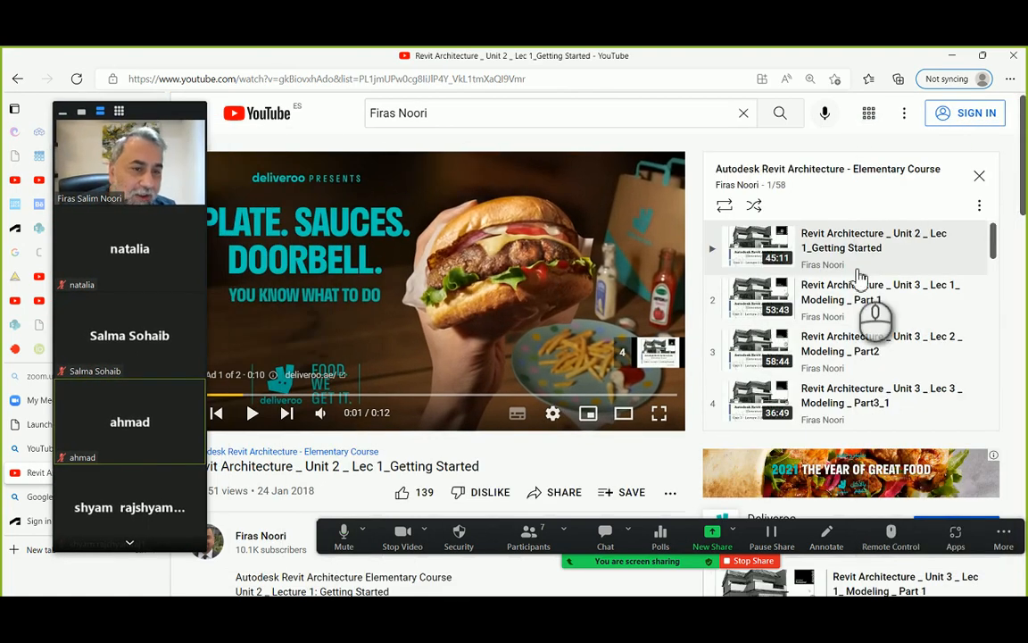
Find and play Making a Tower in Revit Conceptual Mass - Step 1, keeping the participant videos clear of the player.
scroll(857, 277, "down", 3)
scroll(857, 275, "down", 10)
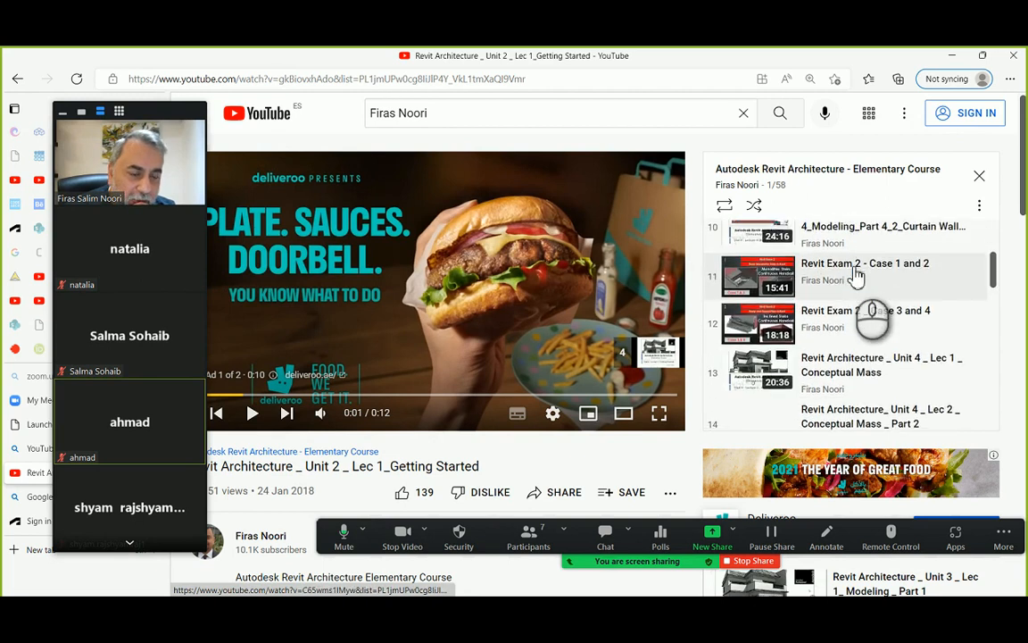
scroll(856, 276, "down", 6)
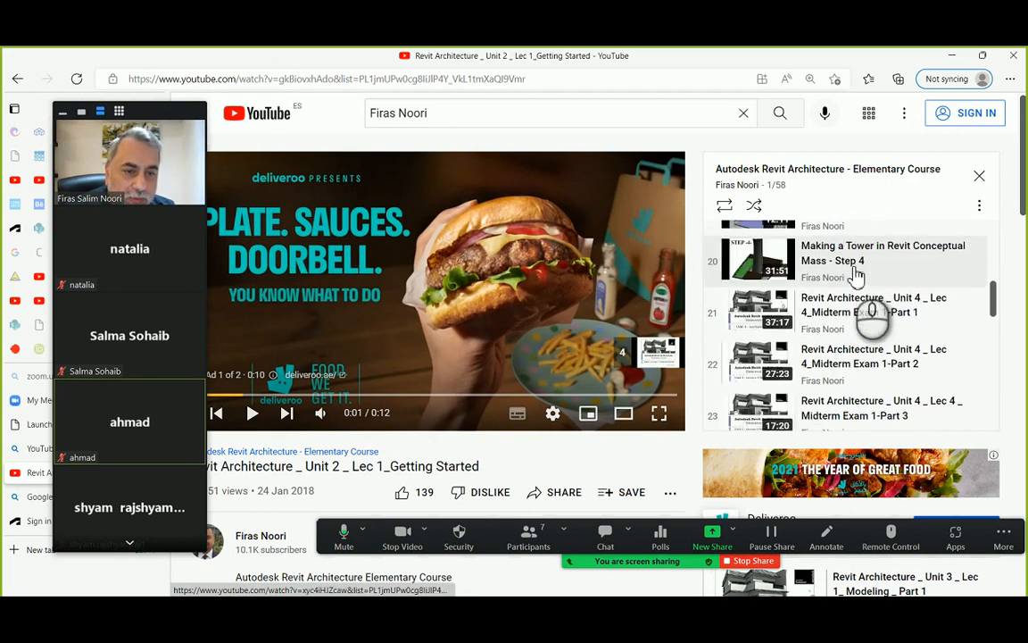
scroll(994, 294, "up", 3)
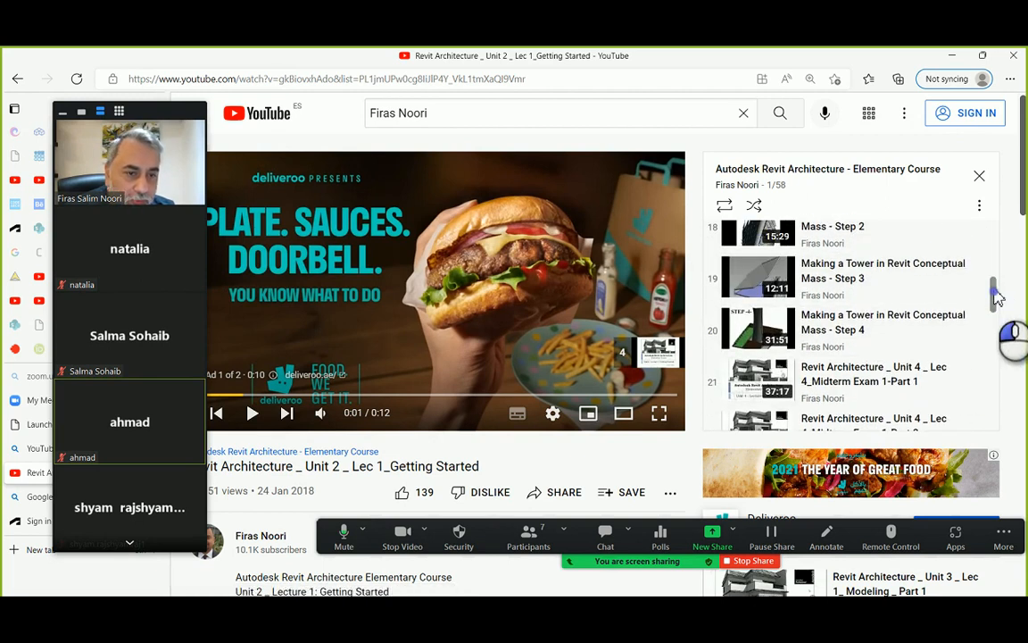
scroll(998, 290, "up", 1)
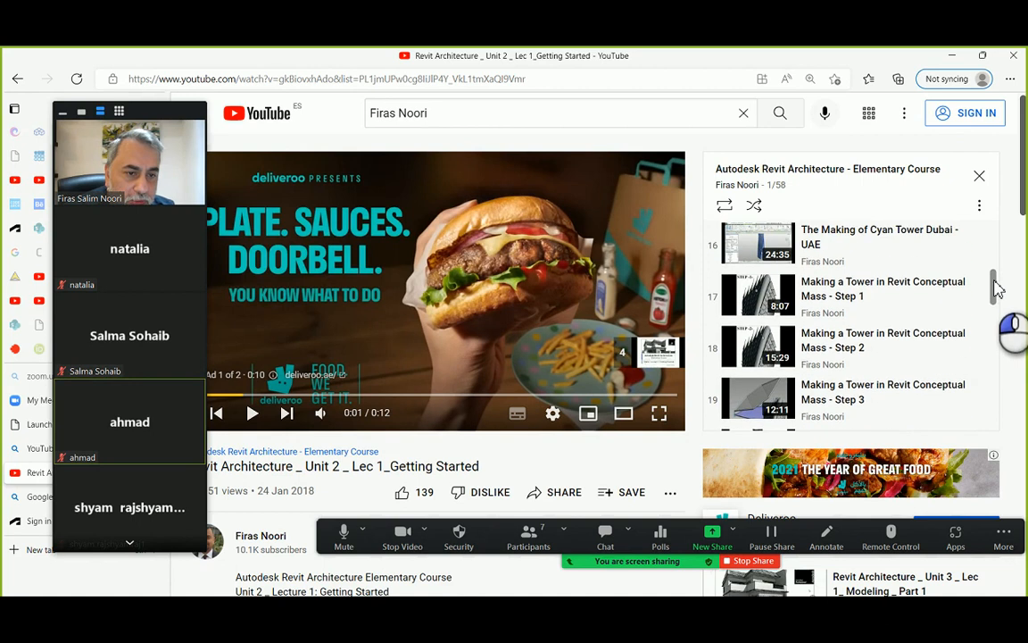
left_click(883, 294)
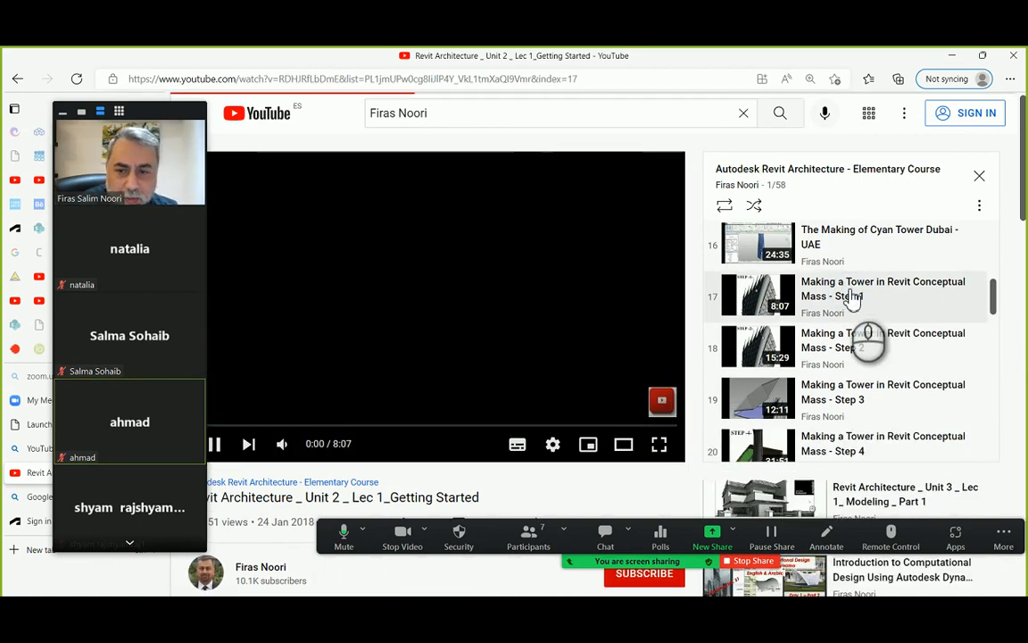
left_click_drag(175, 123, 129, 103)
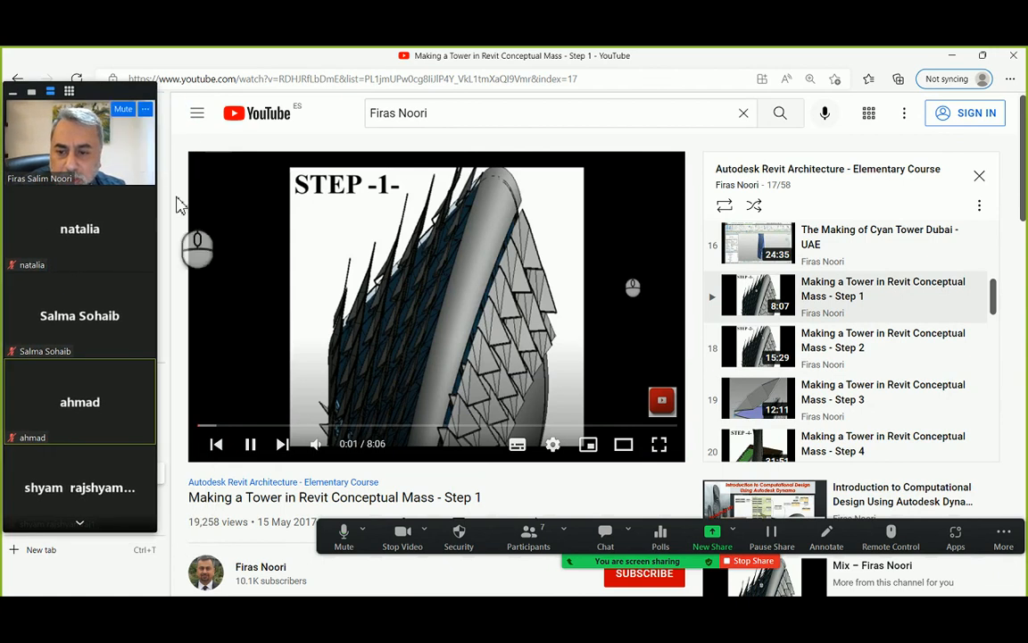
Mute the Step 1 video and skim through it to the divided surface pattern near the end.
left_click(316, 444)
left_click(250, 426)
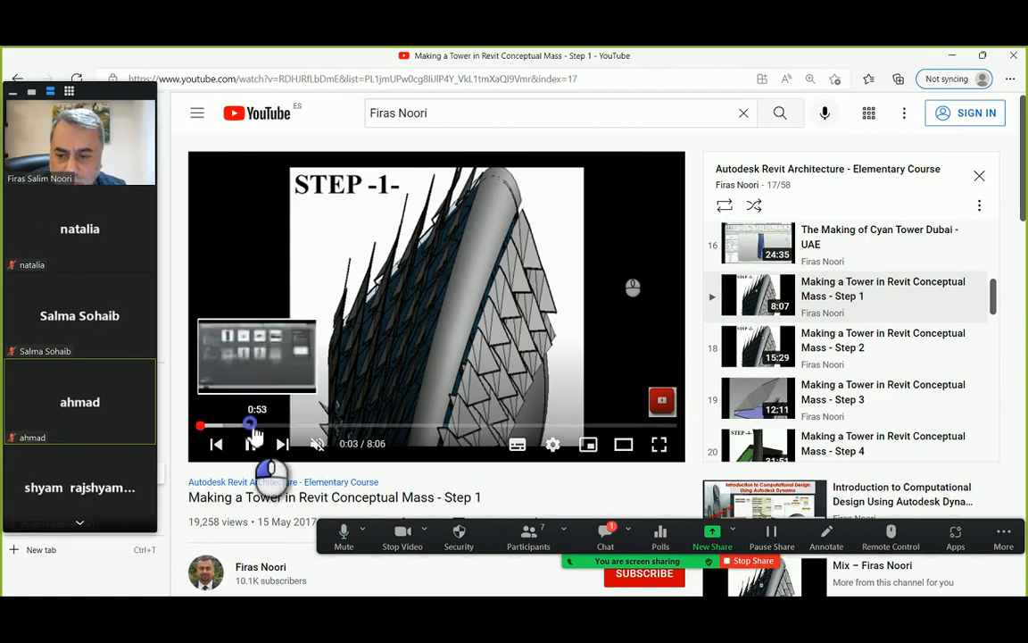
left_click(314, 427)
left_click(356, 427)
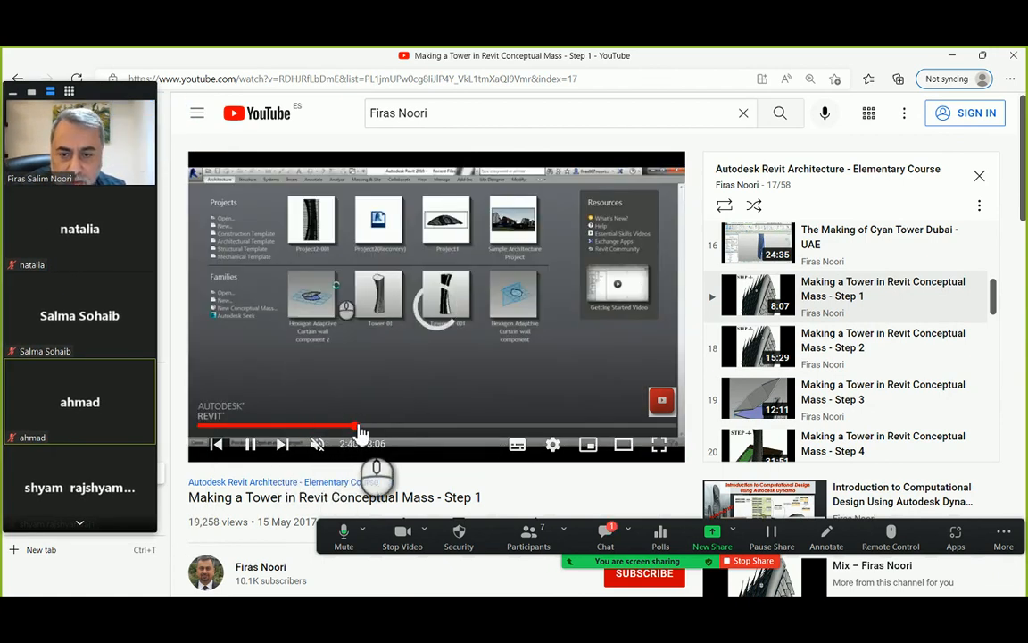
left_click(416, 427)
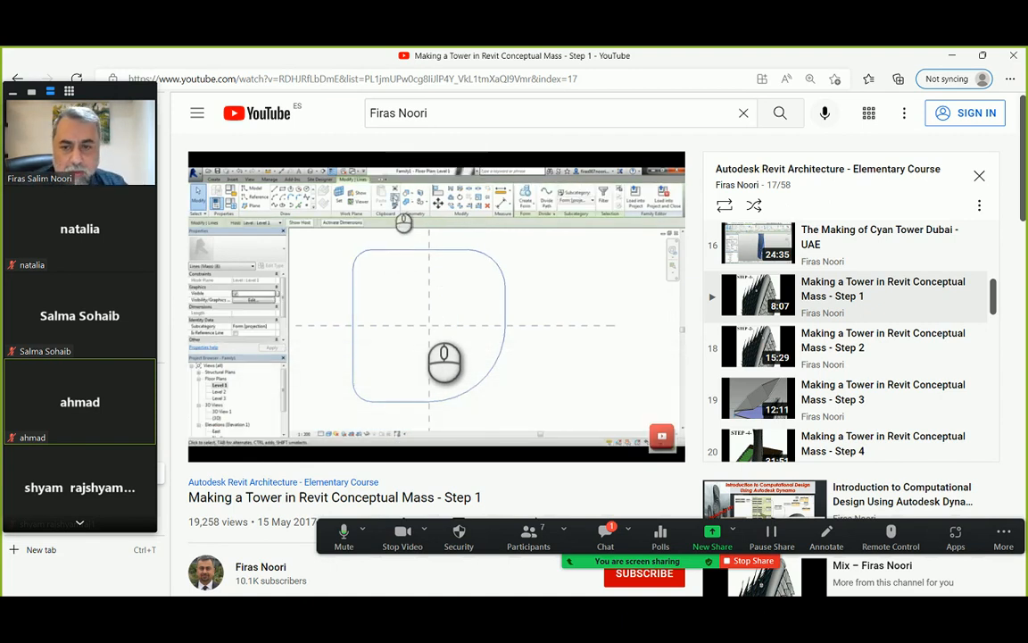
left_click_drag(498, 429, 600, 429)
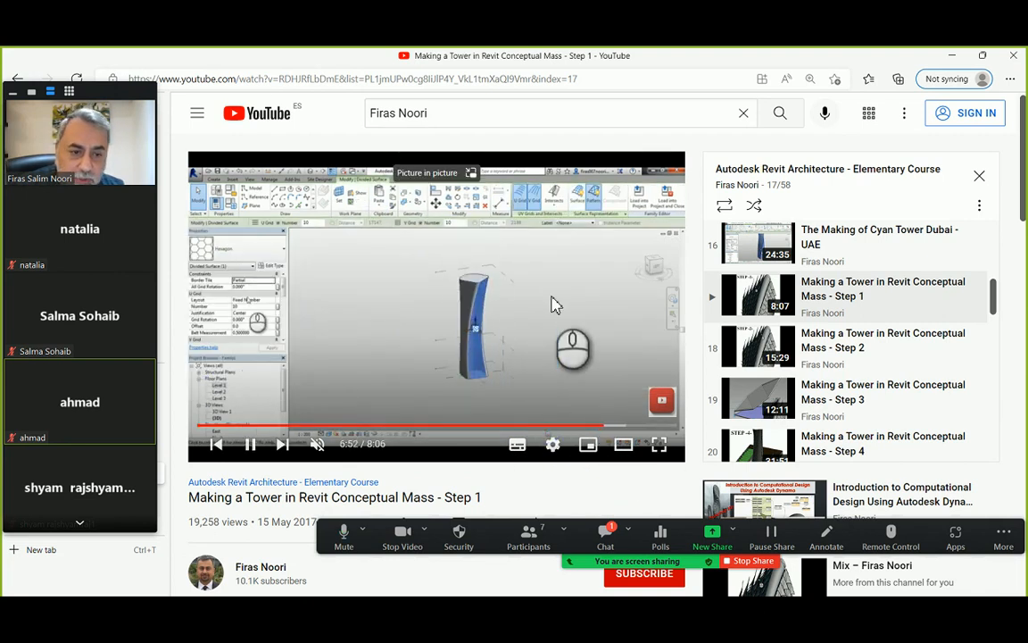
Play Making a Tower in Revit Conceptual Mass - Step 2 and skim through it to the floor creation near the end.
left_click(872, 353)
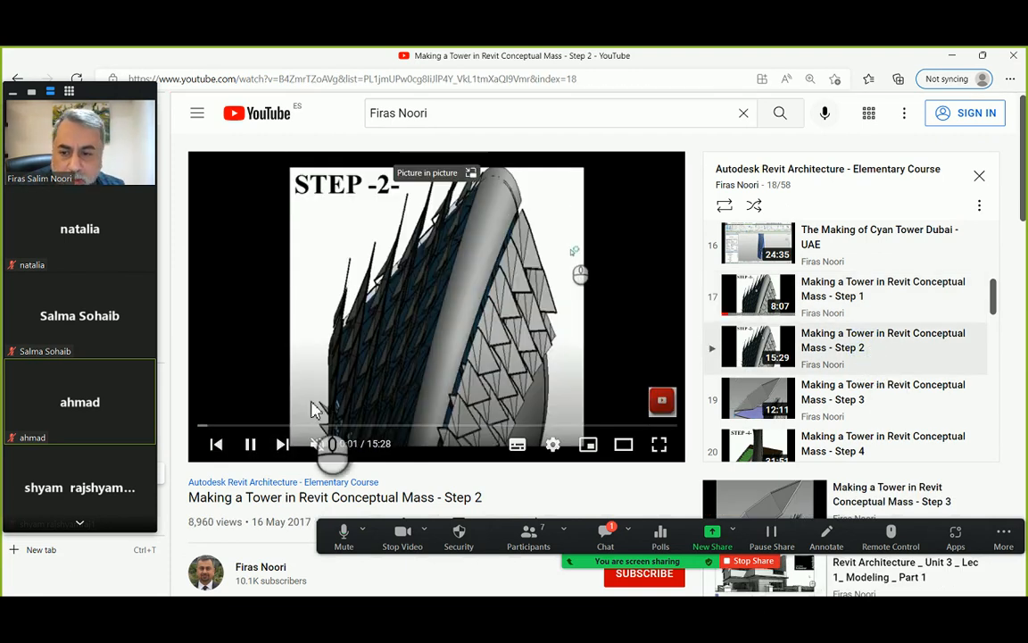
left_click(239, 426)
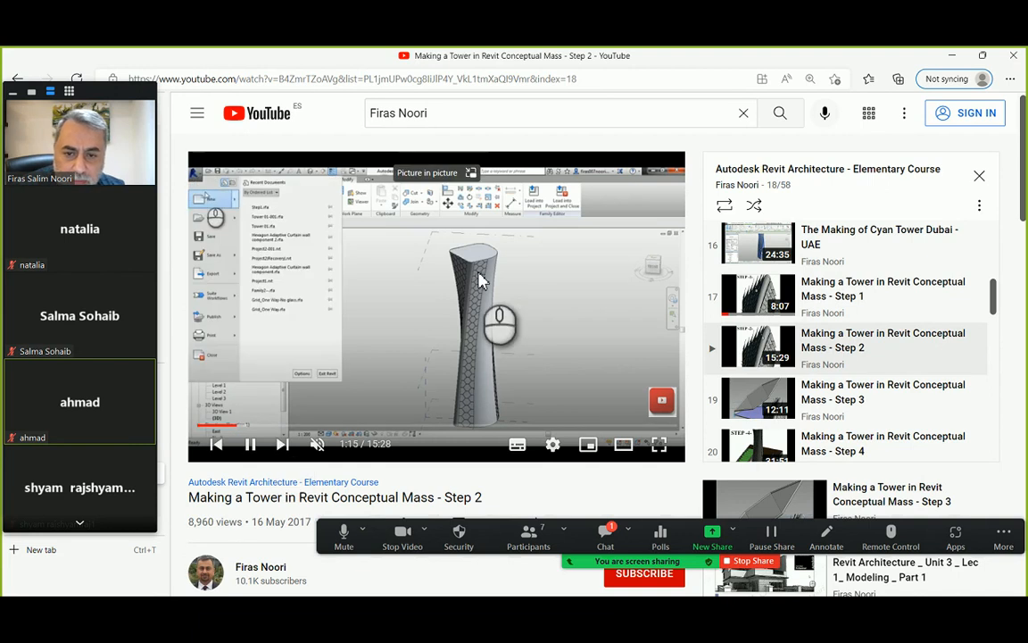
left_click(321, 428)
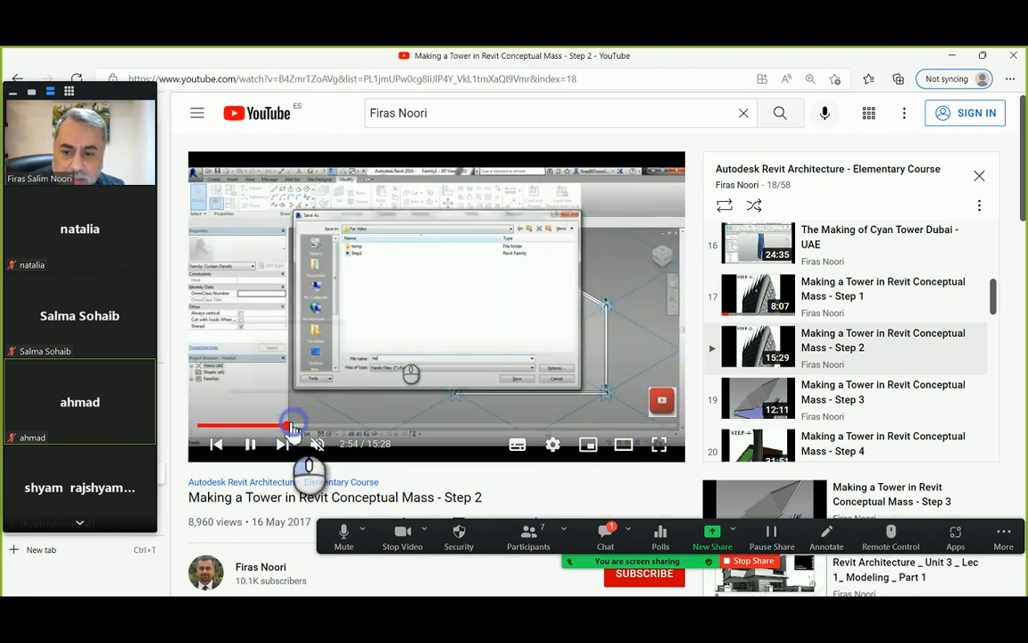
left_click(287, 426)
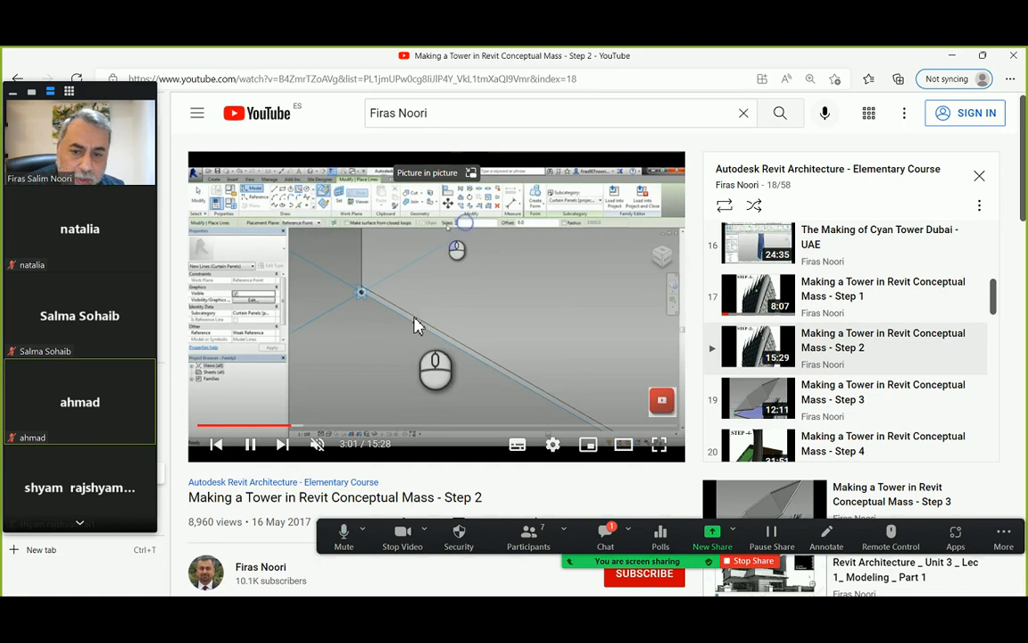
left_click(376, 426)
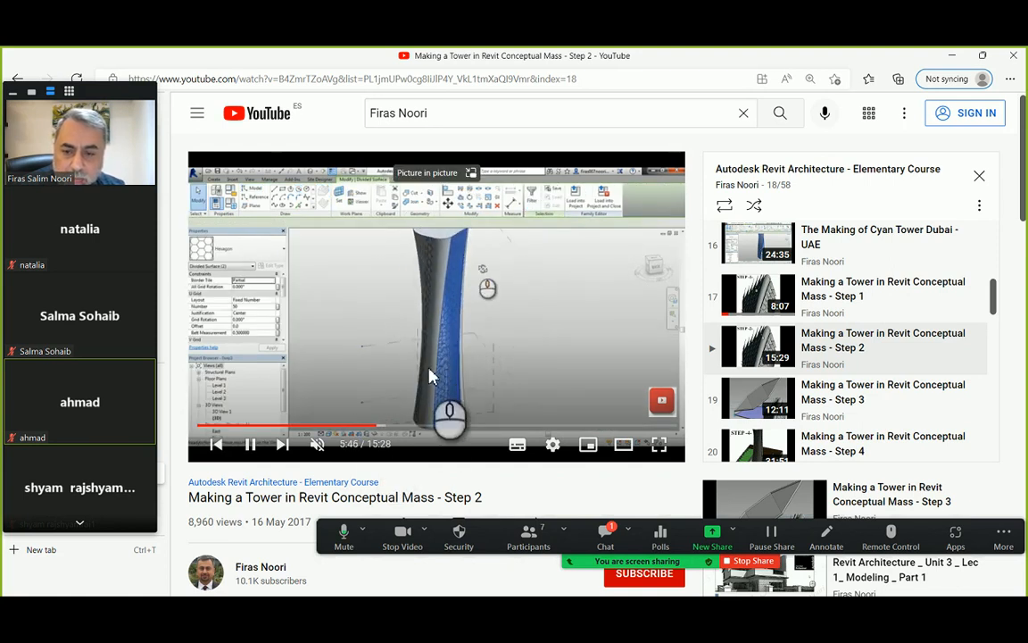
left_click(442, 427)
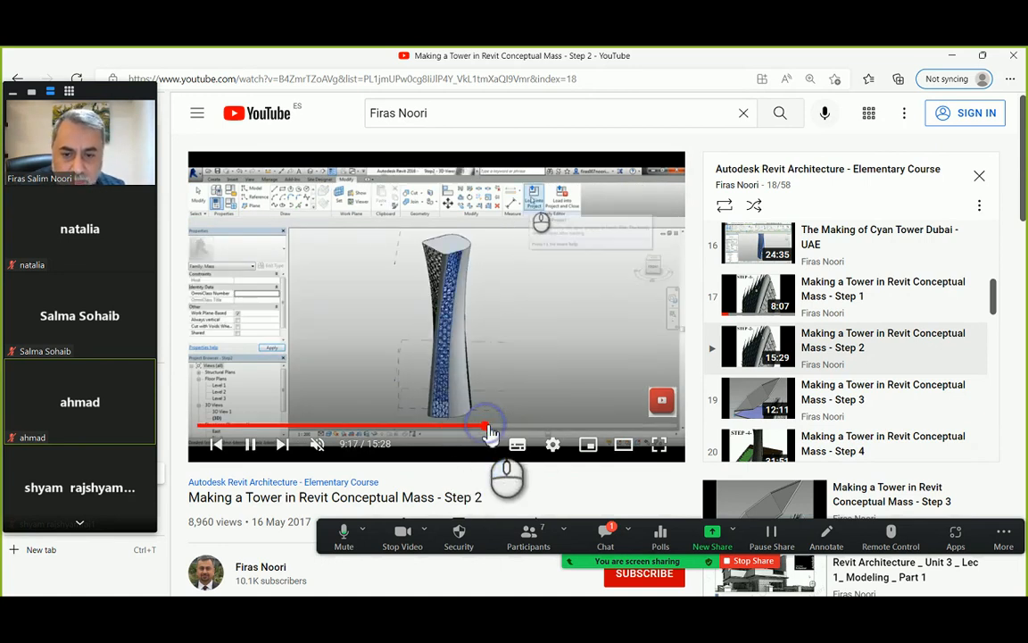
left_click(488, 427)
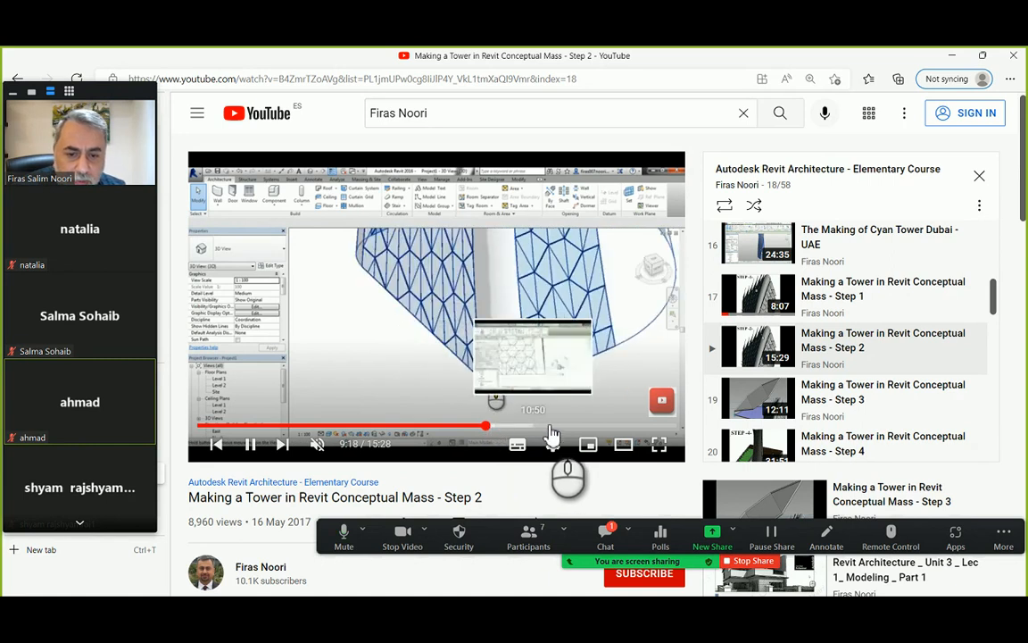
left_click(554, 428)
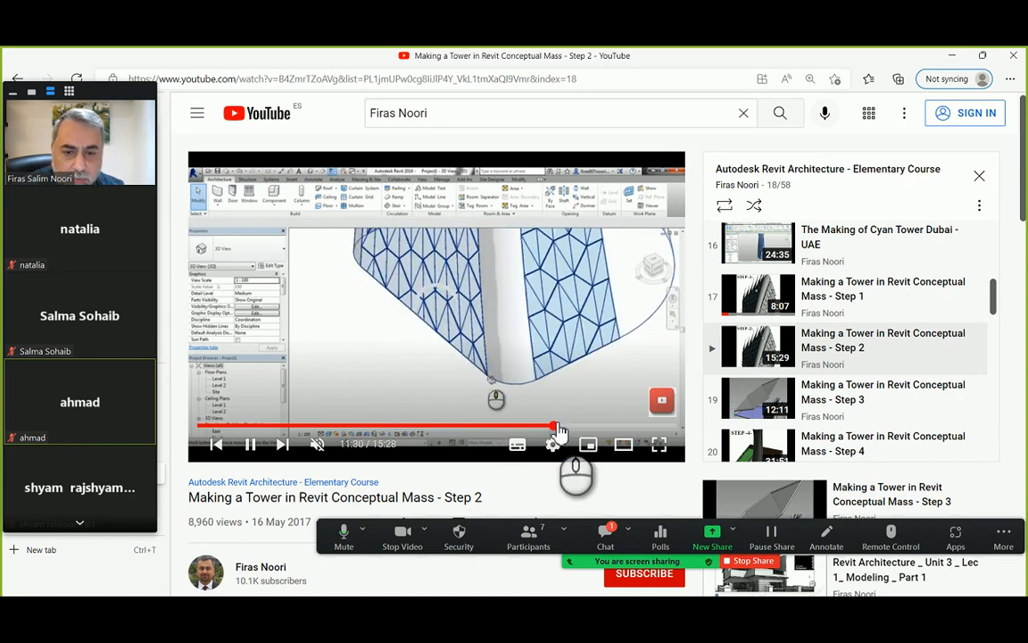
left_click(601, 428)
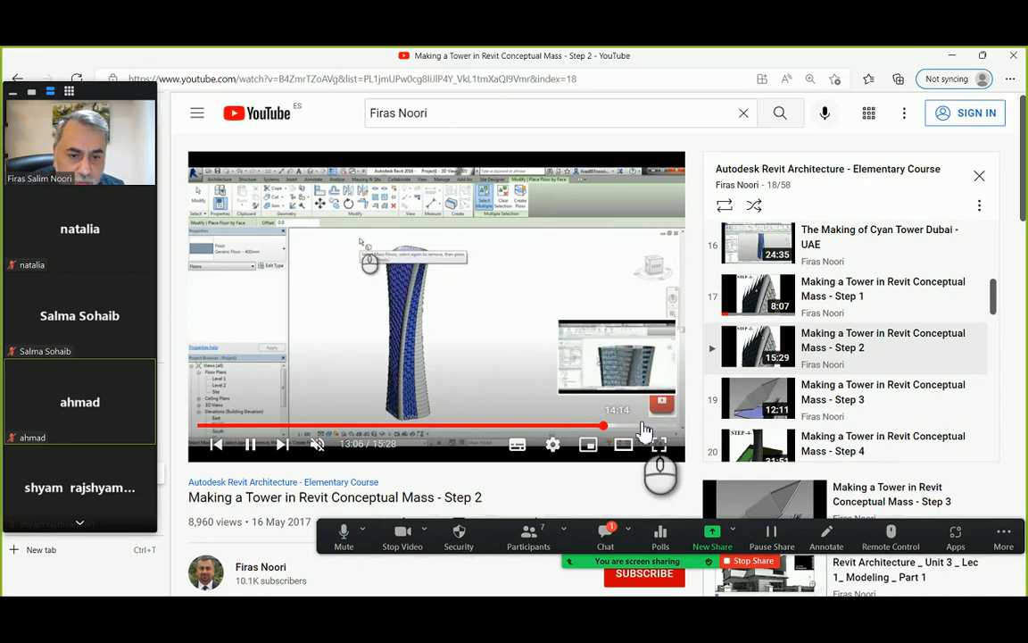
left_click(637, 427)
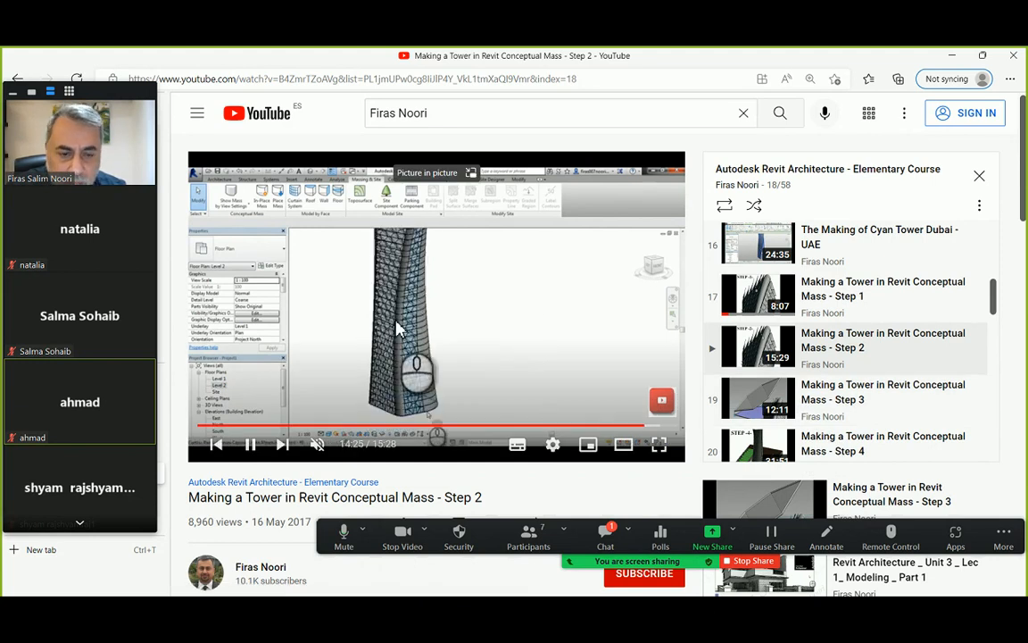
Open the meeting chat to read the participants' latest messages, and minimize it.
left_click(605, 534)
left_click(605, 528)
left_click(605, 529)
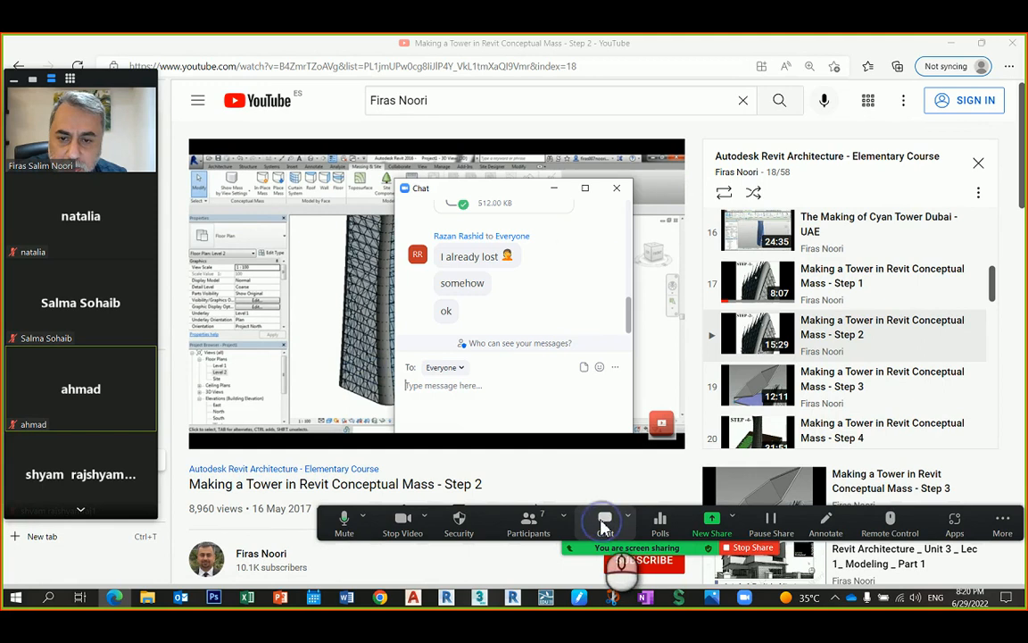
left_click(555, 188)
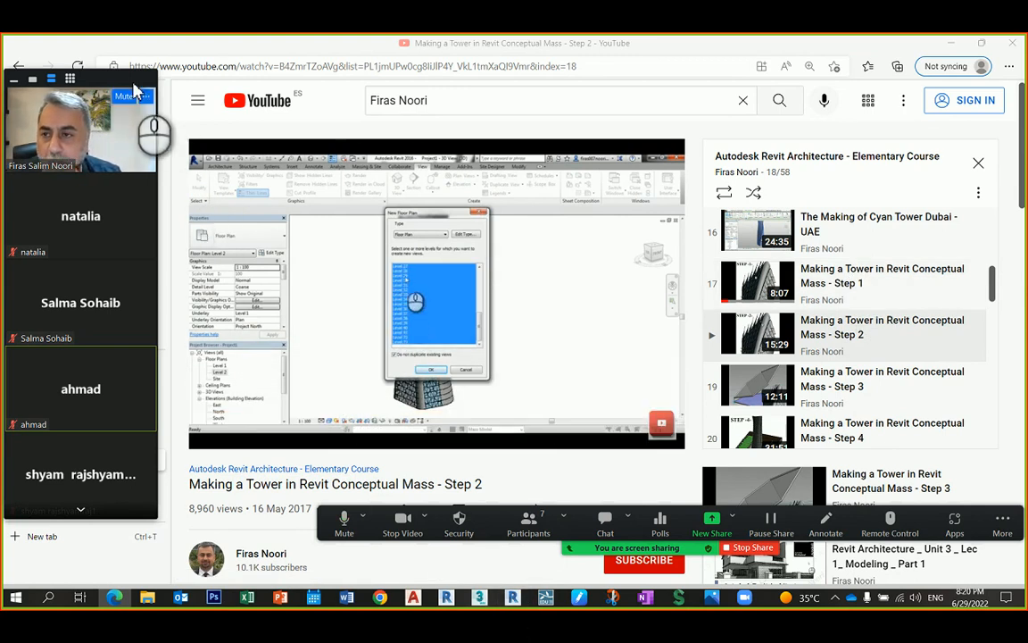
Move the meeting's participant videos off the browser's vertical tab list and pause the Step 2 video.
left_click_drag(120, 80, 297, 87)
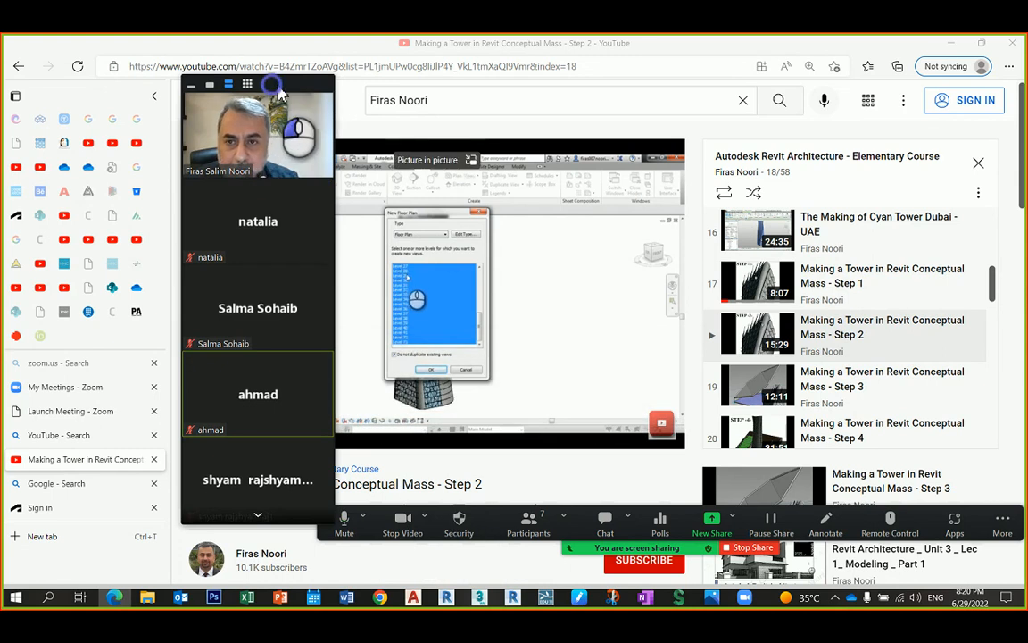
left_click_drag(279, 121, 806, 132)
left_click(249, 431)
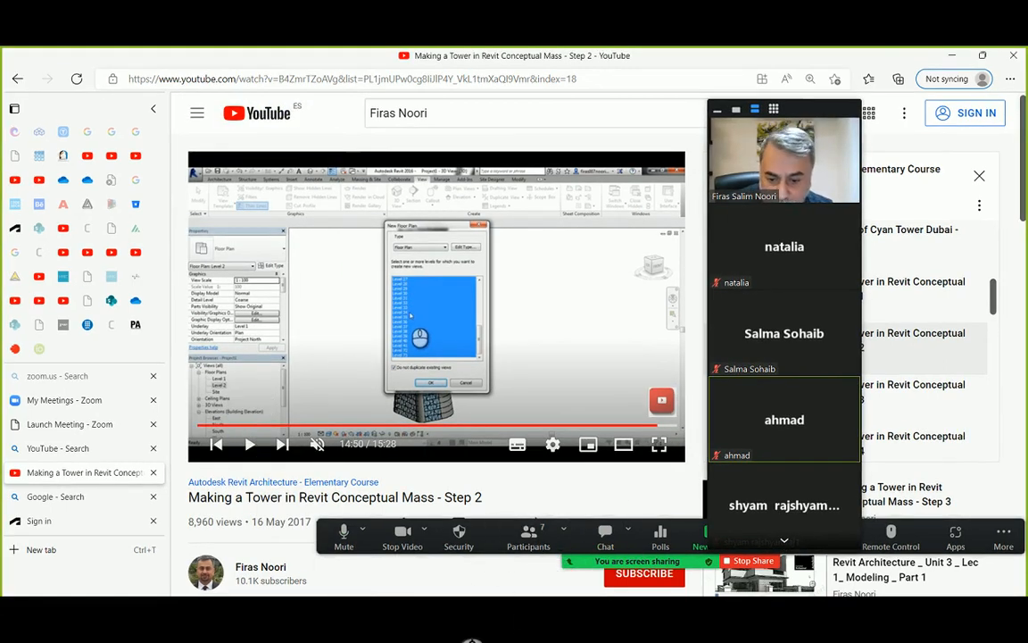
Show the Day 3 - The Twist Tower and The Twist Tower - advanced images clear of the participant videos, and minimize the image viewer.
mouse_move(716, 614)
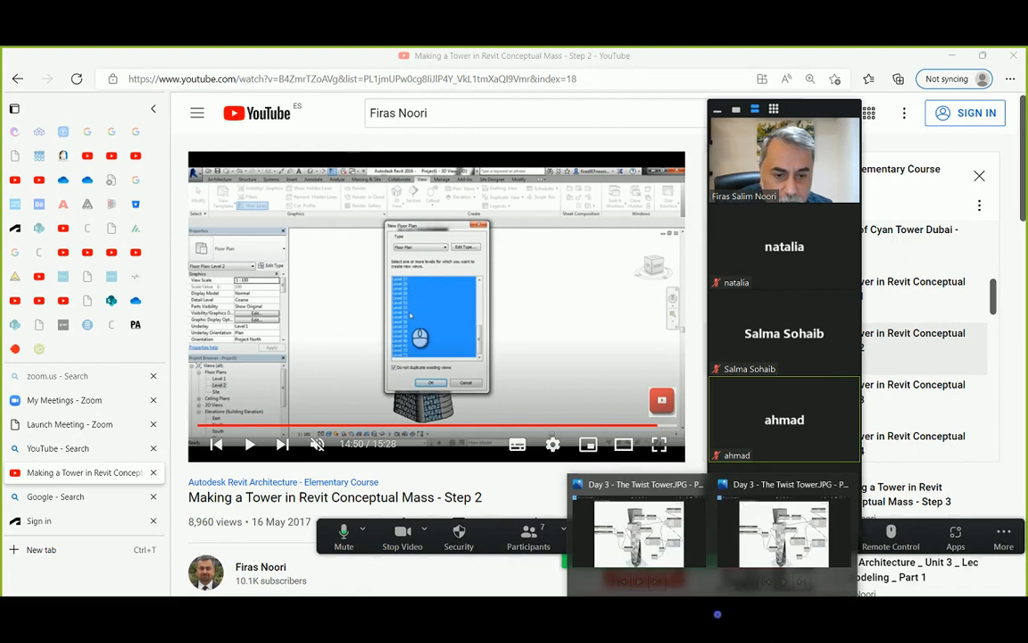
left_click(745, 554)
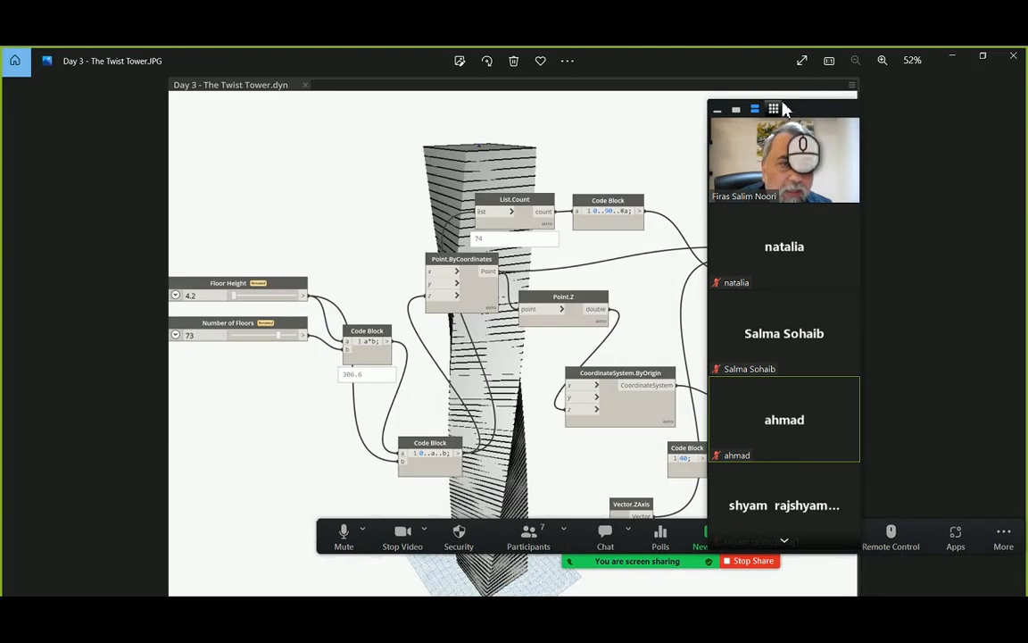
left_click_drag(784, 108, 112, 127)
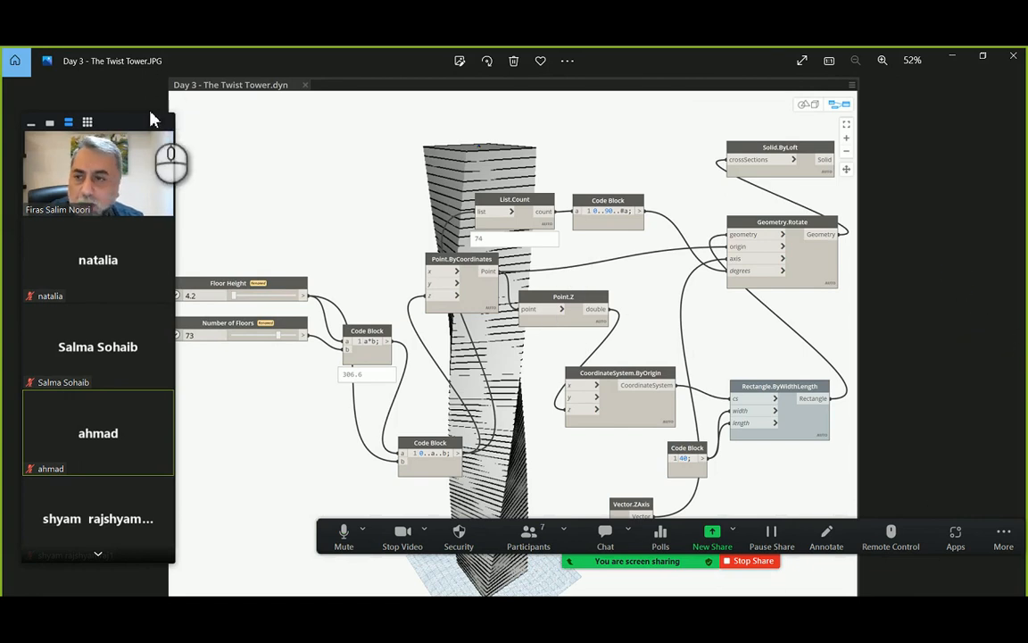
left_click_drag(157, 115, 991, 124)
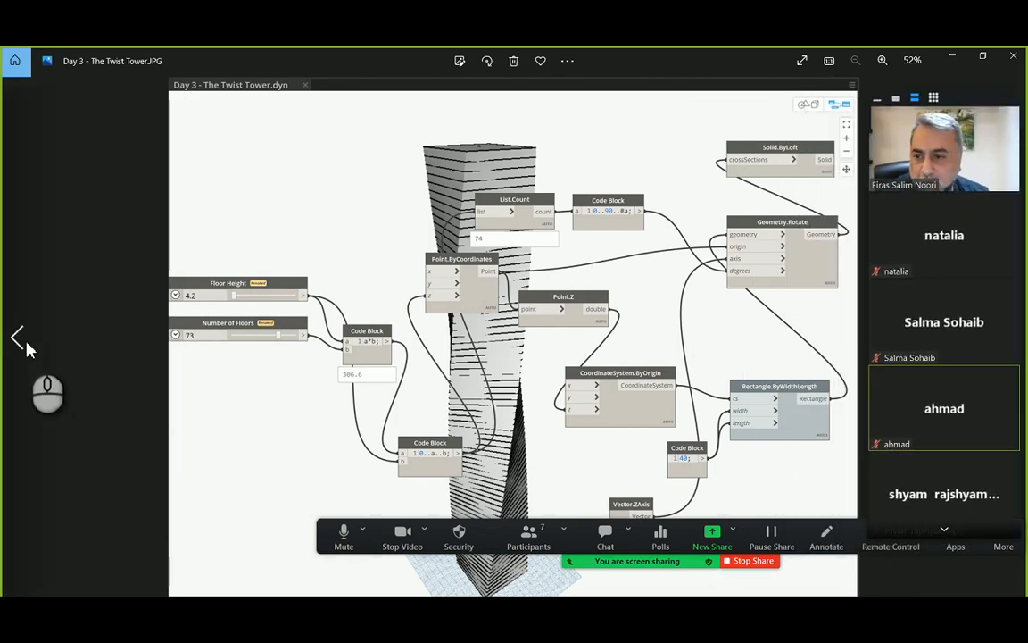
left_click(19, 308)
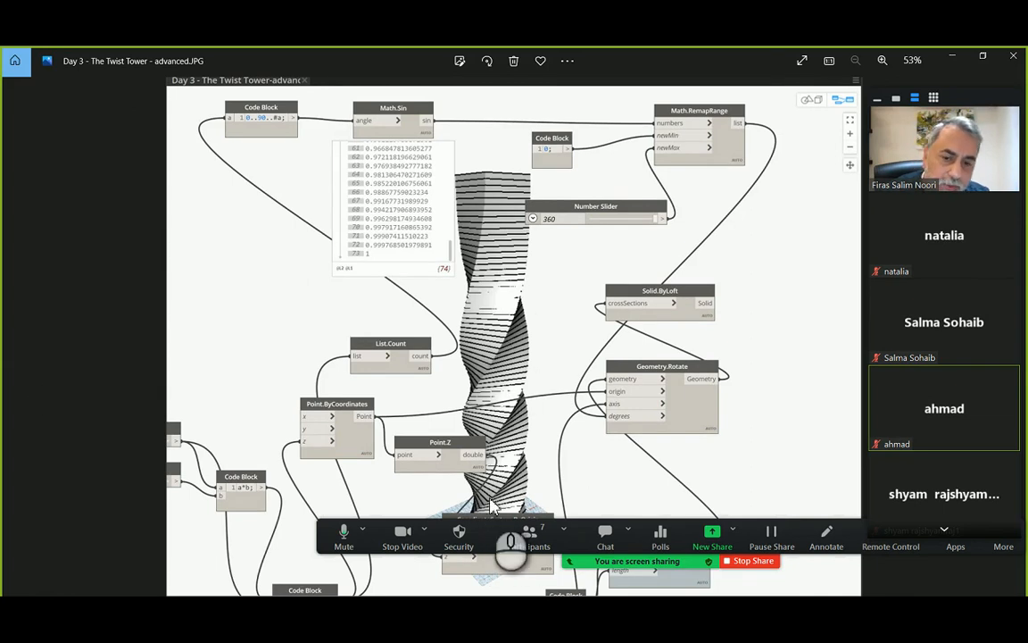
left_click(961, 63)
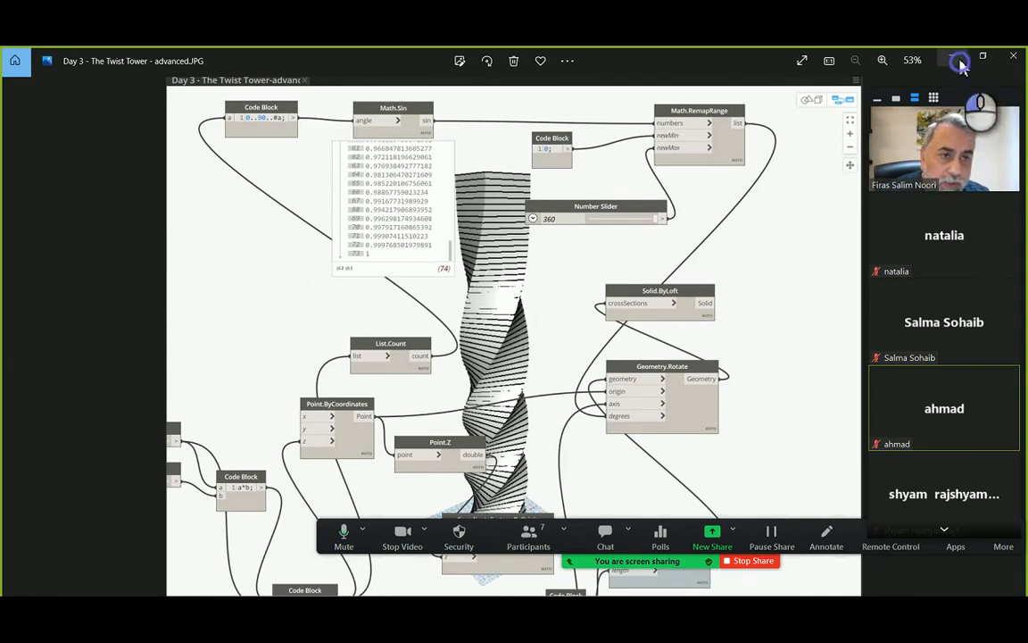
Switch to Revit and close all open Project2 views except the Level 1 floor plan.
left_click(446, 618)
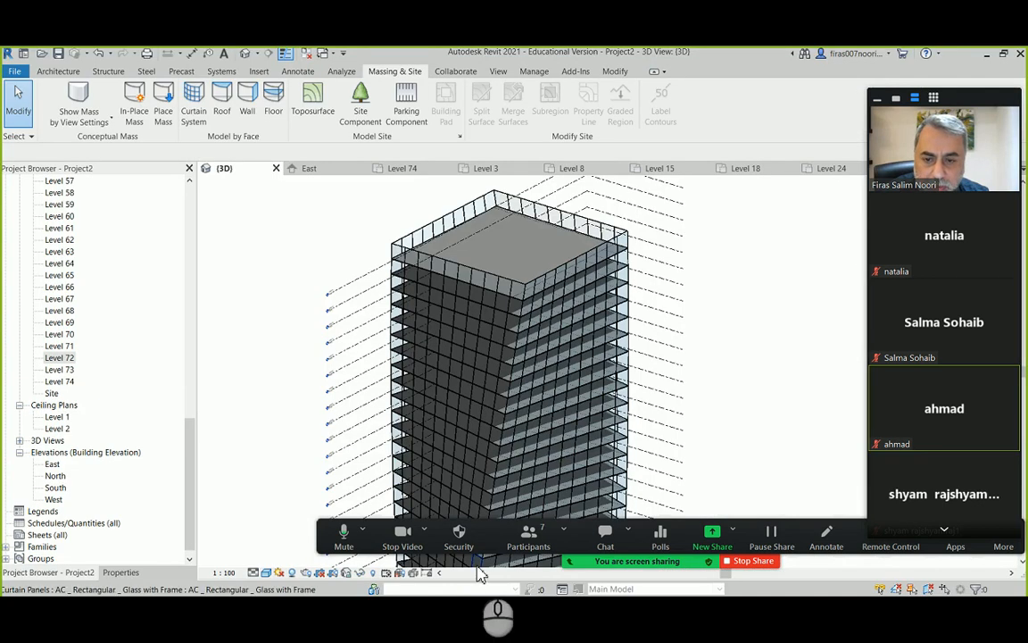
left_click(276, 168)
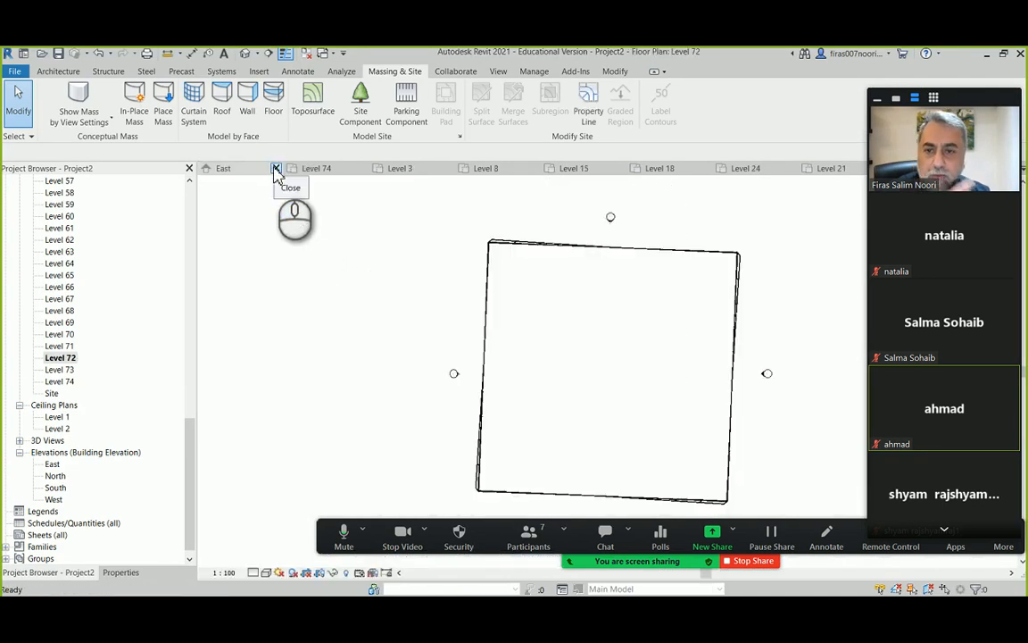
left_click(324, 170)
left_click(361, 169)
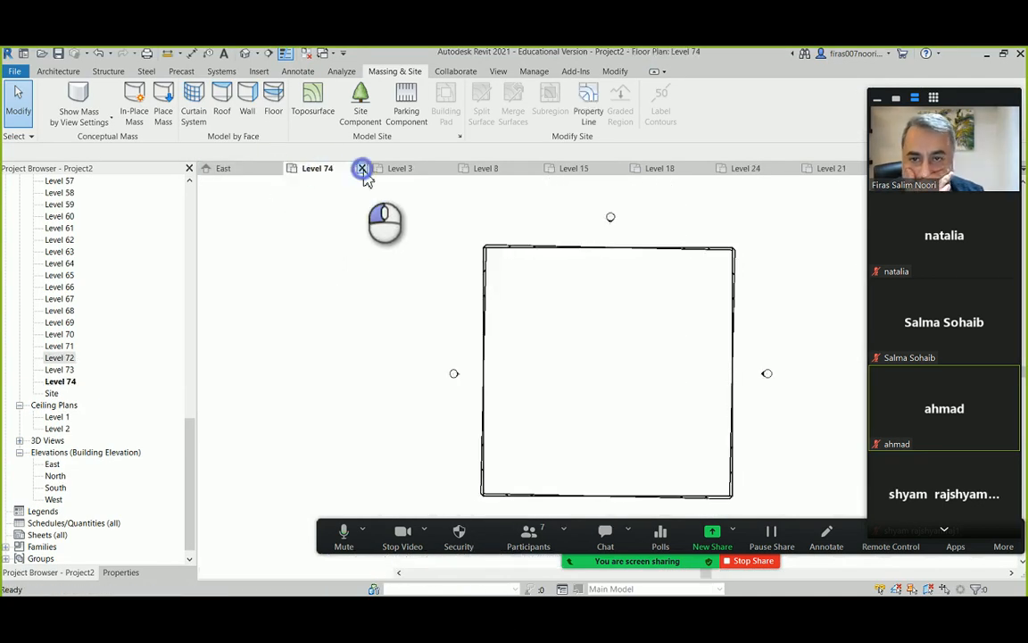
left_click(362, 168)
left_click(361, 169)
left_click(362, 169)
left_click(362, 168)
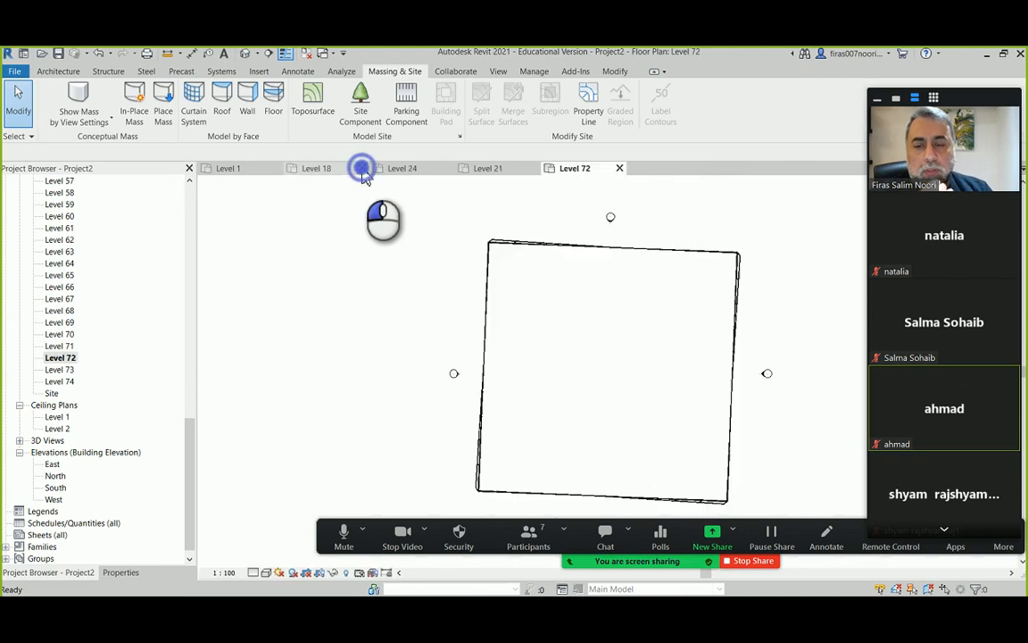
left_click(362, 169)
left_click(362, 169)
left_click(362, 169)
left_click(362, 169)
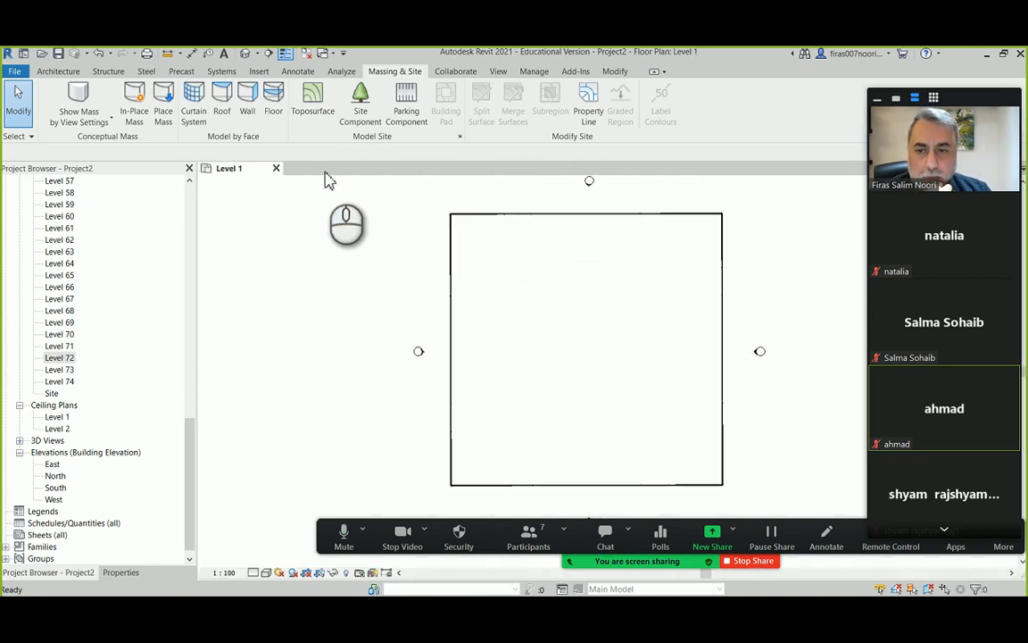
Close Project2's Level 1 plan and the Wall Material Takeoff Copy 1 schedule of Submission 6-For Calculations to return to the home page.
left_click(278, 168)
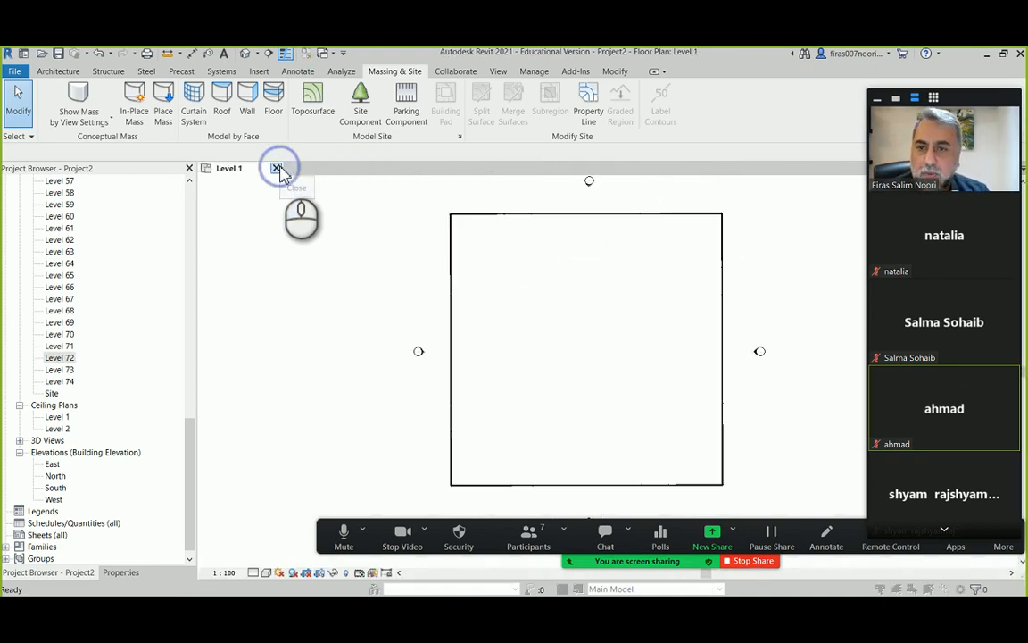
left_click(542, 329)
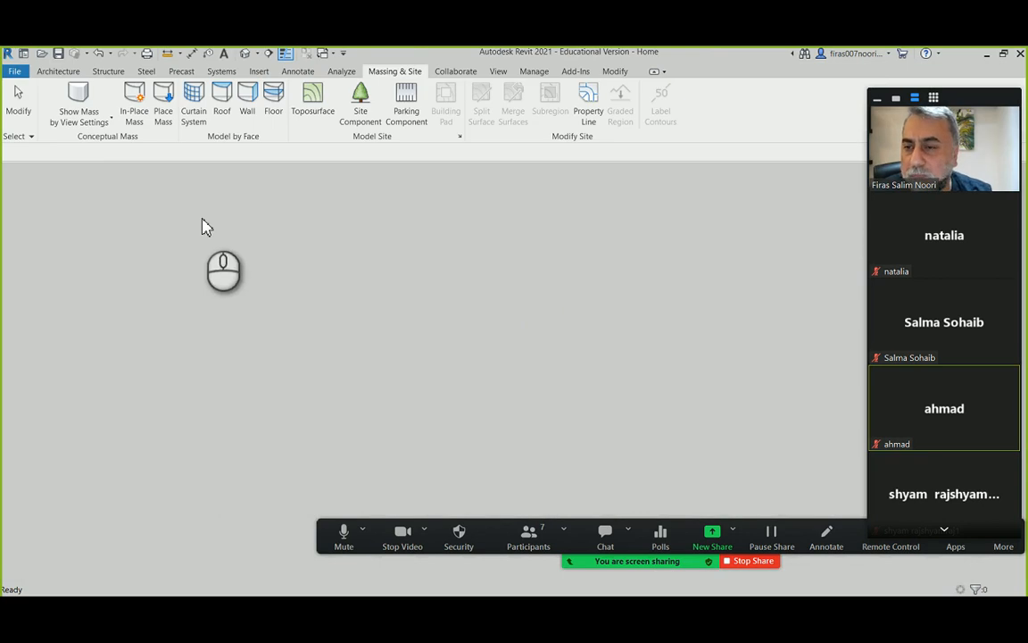
left_click(30, 94)
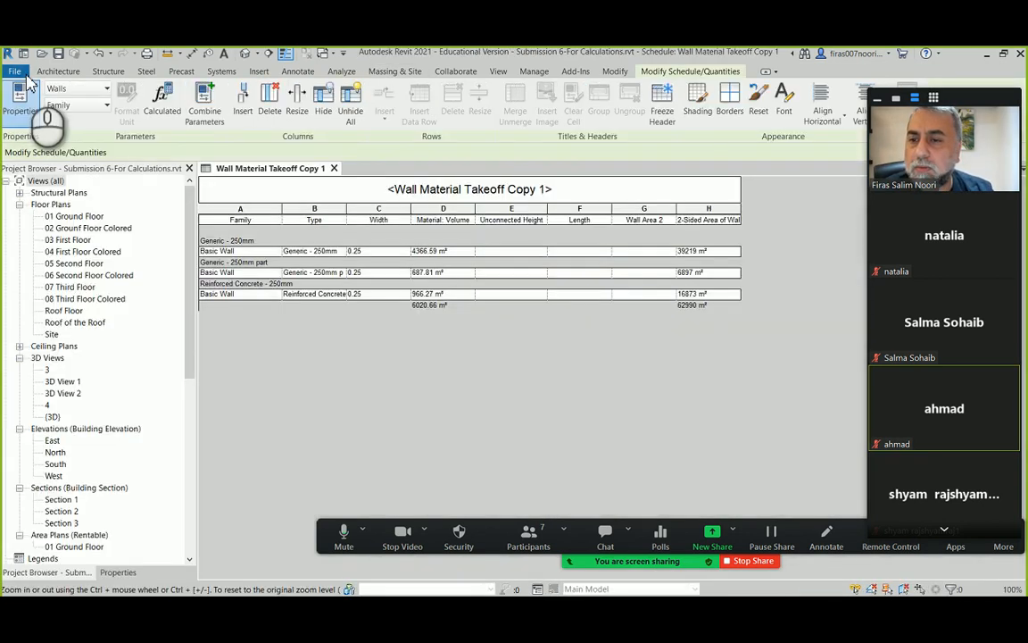
left_click(334, 168)
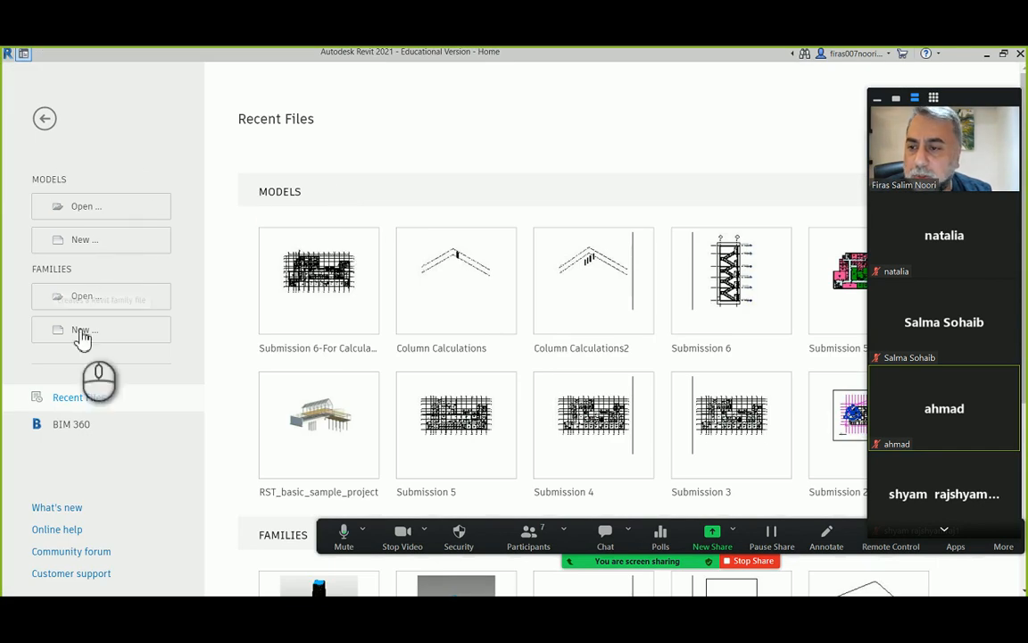
Create a new project from the Metric-Architectural Template.
left_click(80, 239)
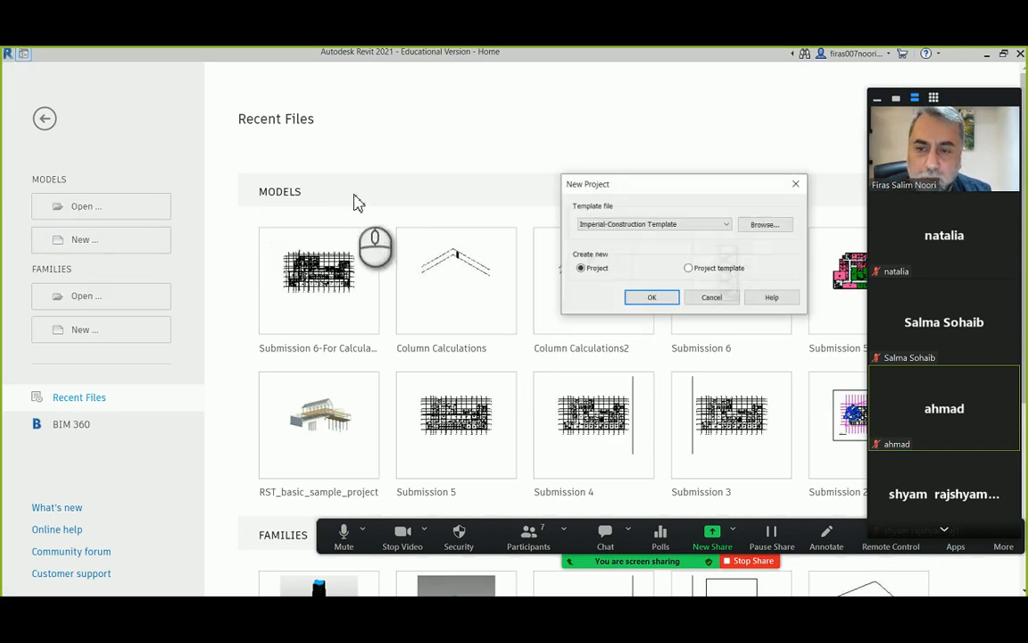
left_click(621, 228)
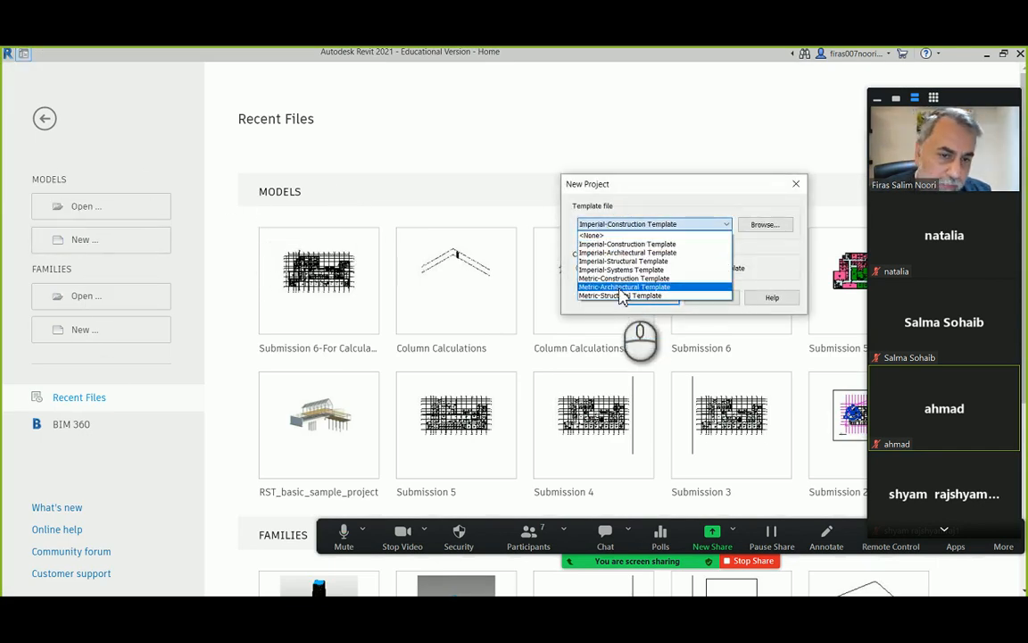
left_click(629, 284)
left_click(638, 302)
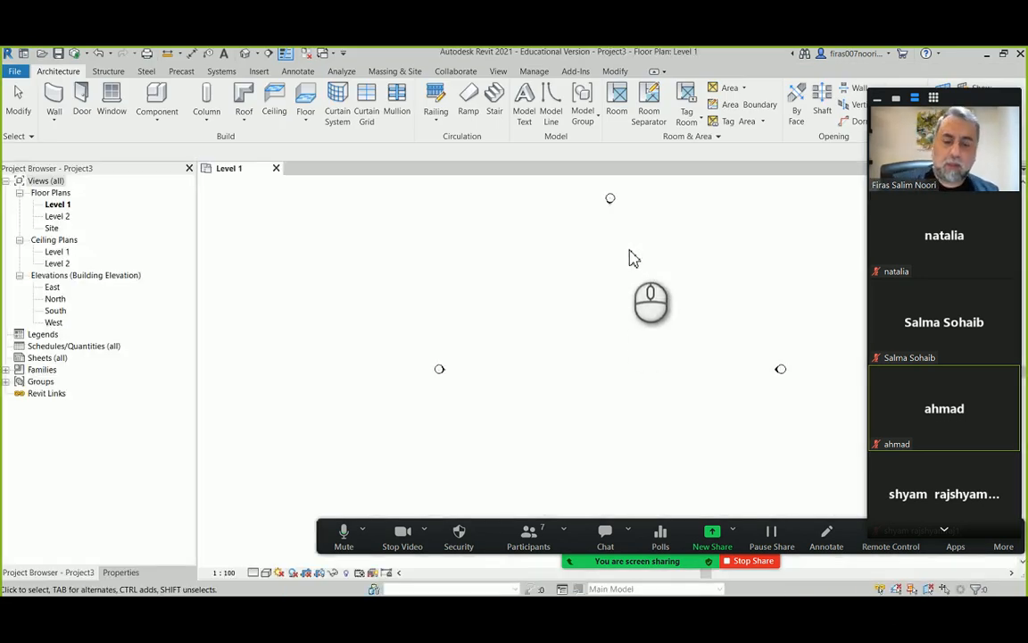
Set the project's length units to meters.
key("u")
key("n")
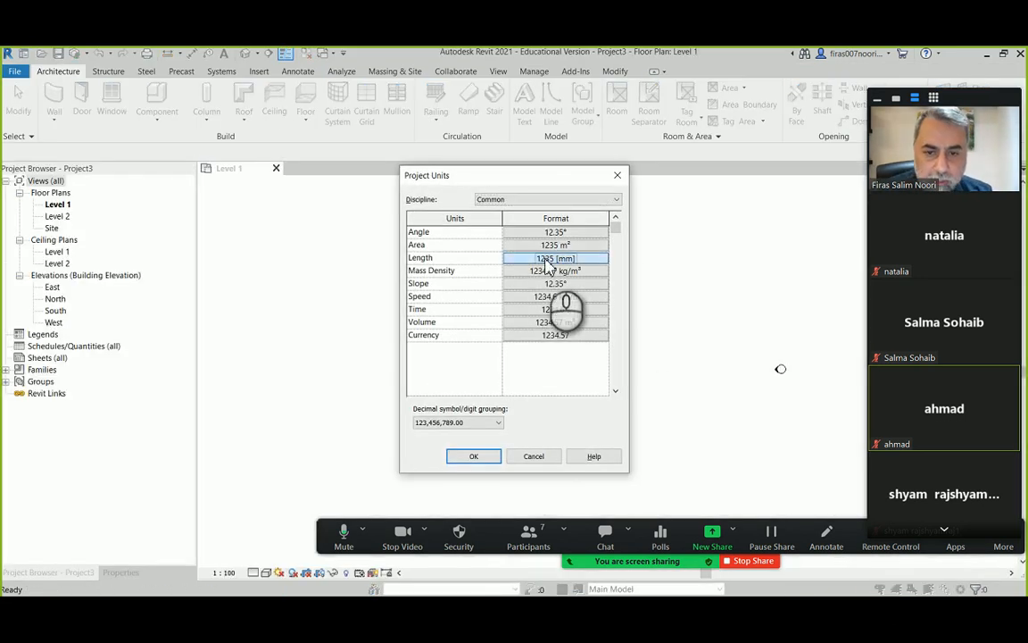
left_click(548, 258)
left_click(342, 233)
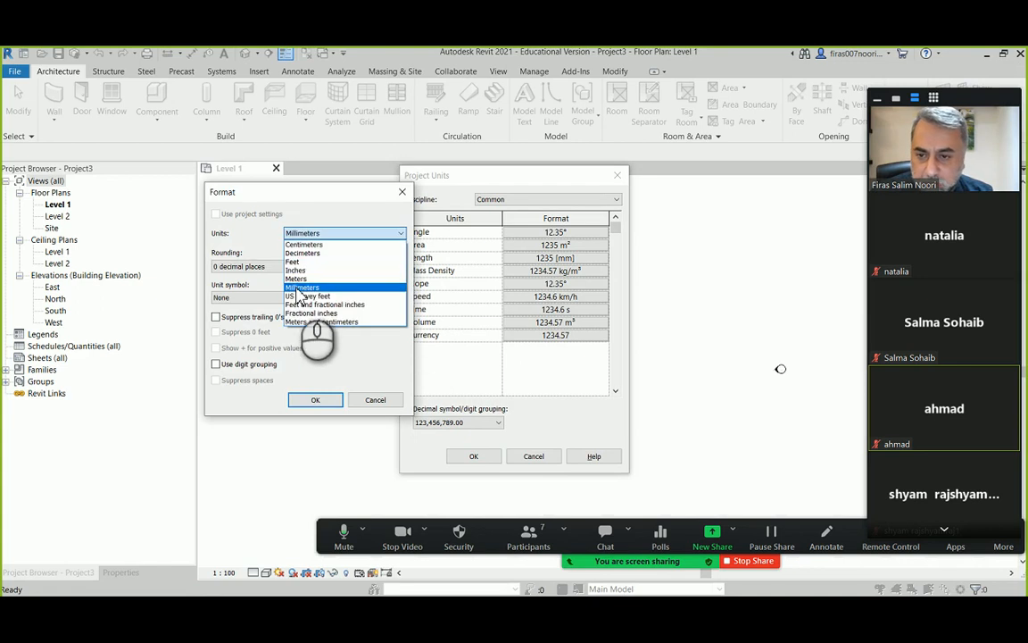
left_click(295, 278)
left_click(315, 400)
left_click(474, 457)
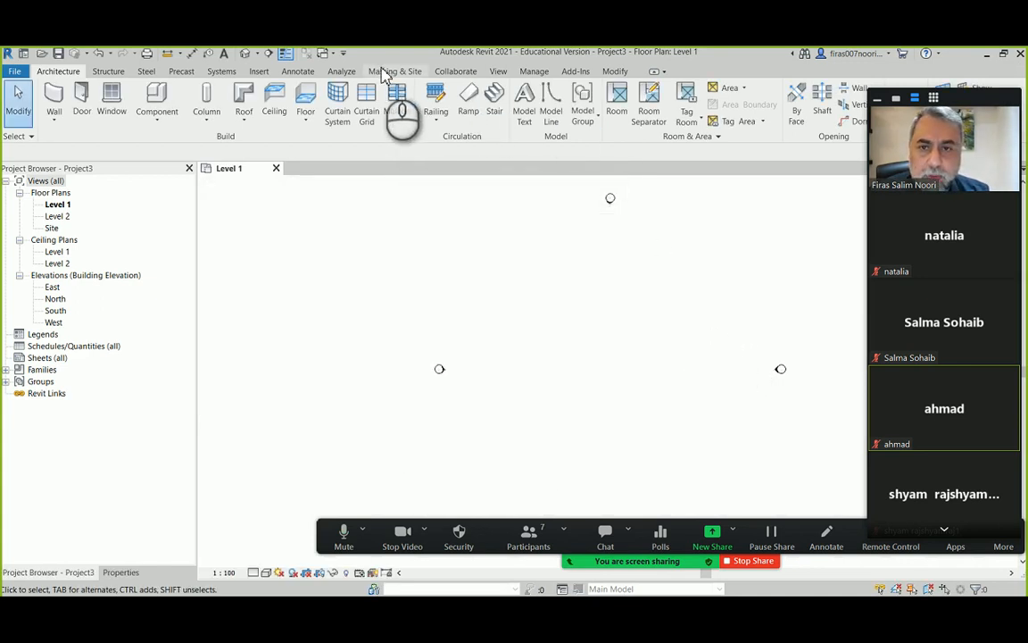
Launch Dynamo from the new Revit project, moving the meeting's participant video window out of the way.
left_click(534, 72)
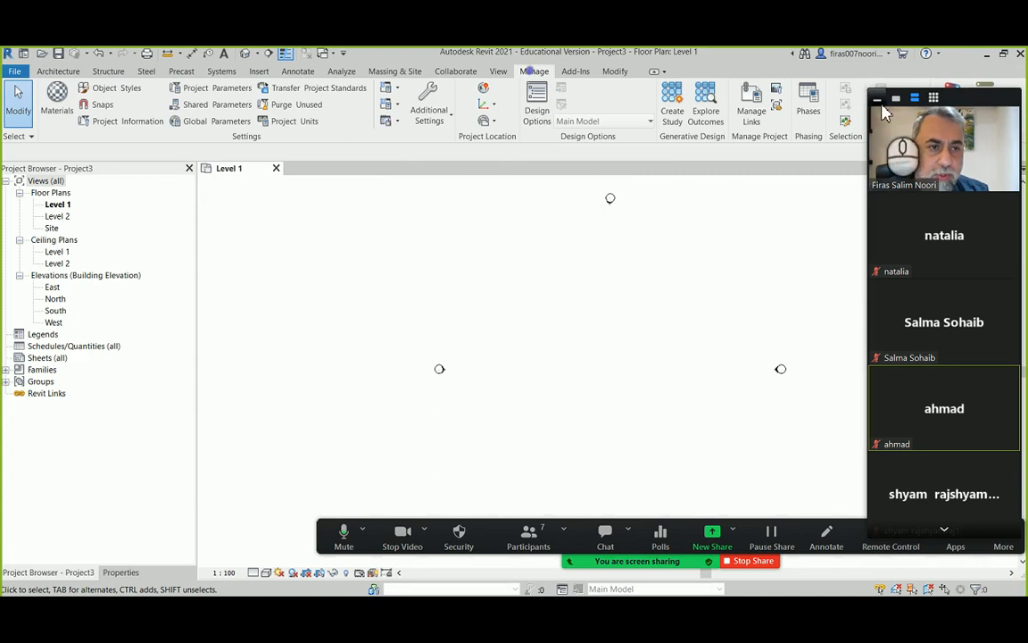
left_click_drag(953, 109, 925, 147)
left_click(951, 101)
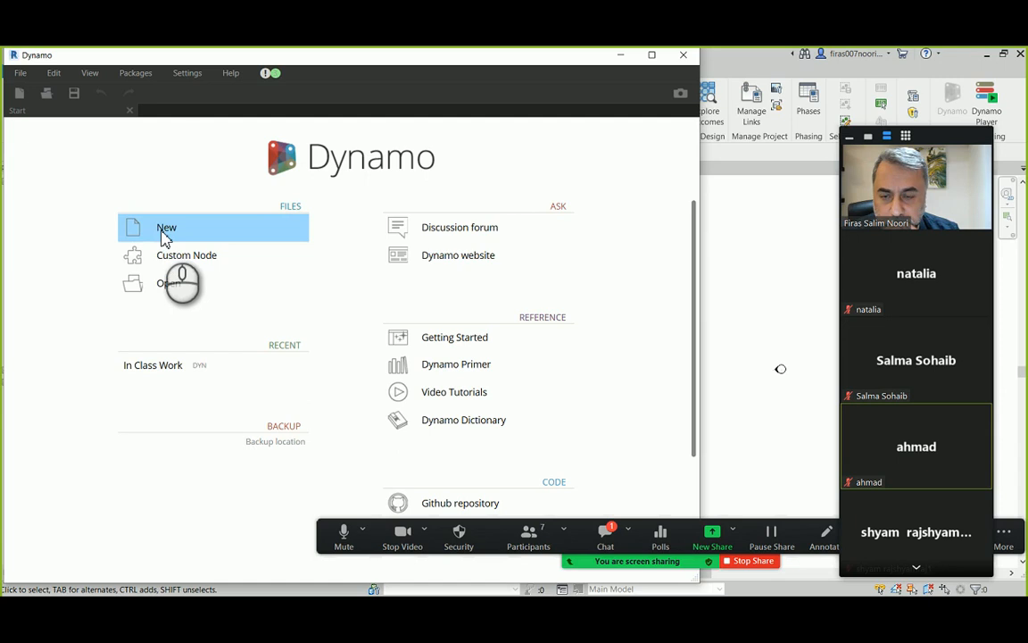
Open the Dynamo definition "Day 3 - The Twist Tower-advanced.dyn" from the Day 3 folder.
left_click(47, 94)
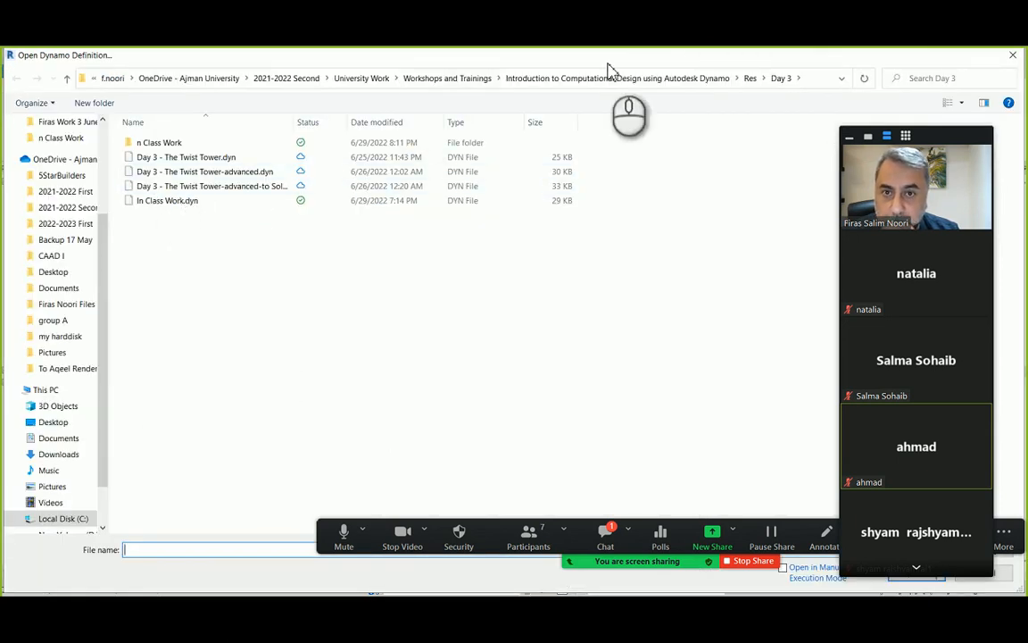
left_click(173, 171)
left_click_drag(298, 121, 426, 121)
left_click_drag(494, 119, 497, 121)
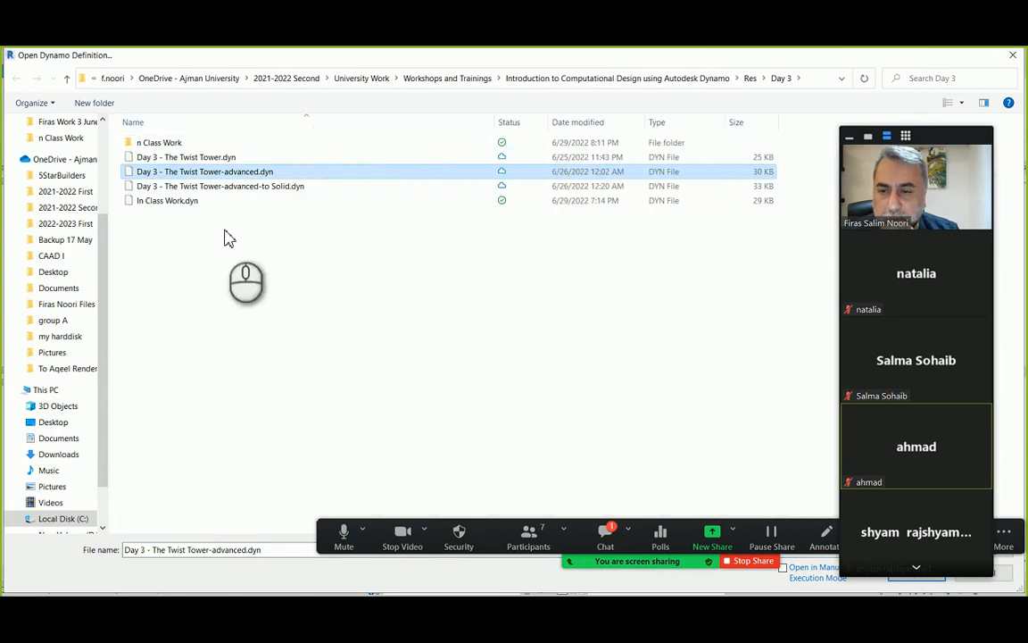
double_click(196, 177)
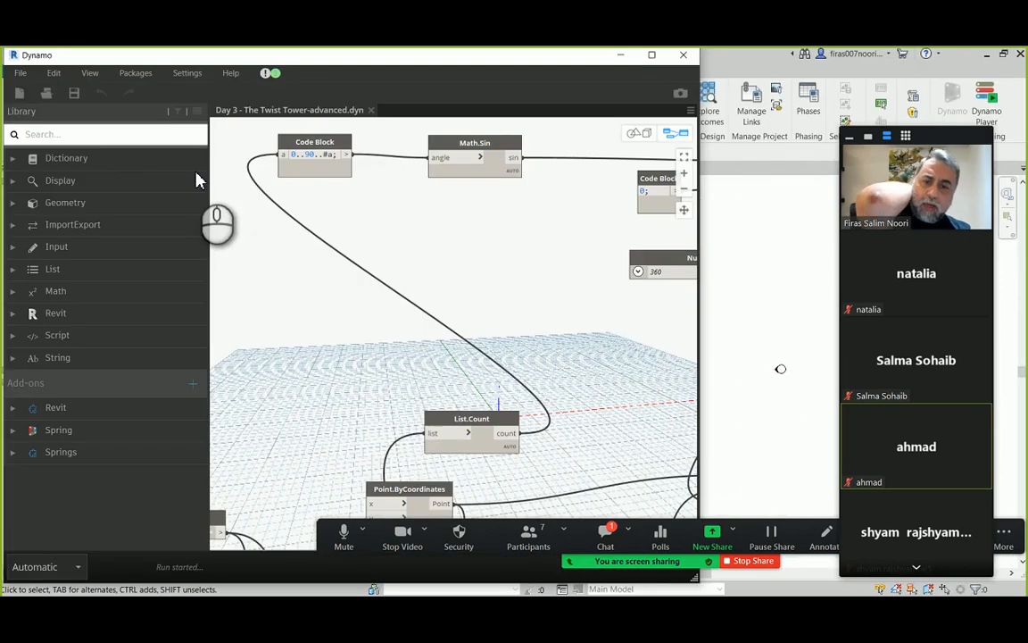
scroll(478, 259, "down", 5)
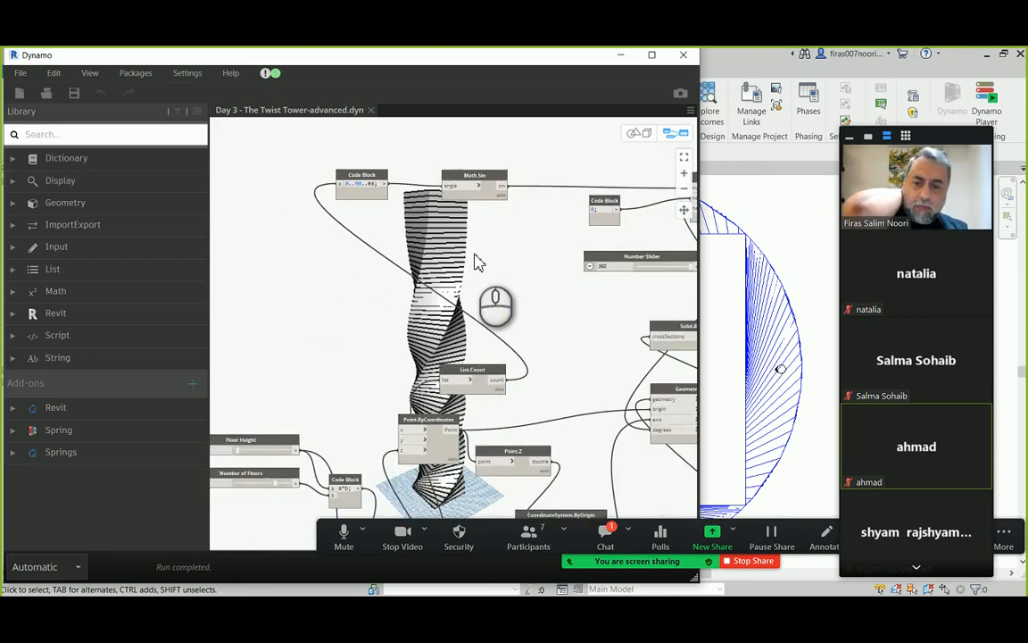
Read the latest question in the meeting chat and examine the Math.Sin and Math.RemapRange nodes of the twist tower graph.
left_click(606, 534)
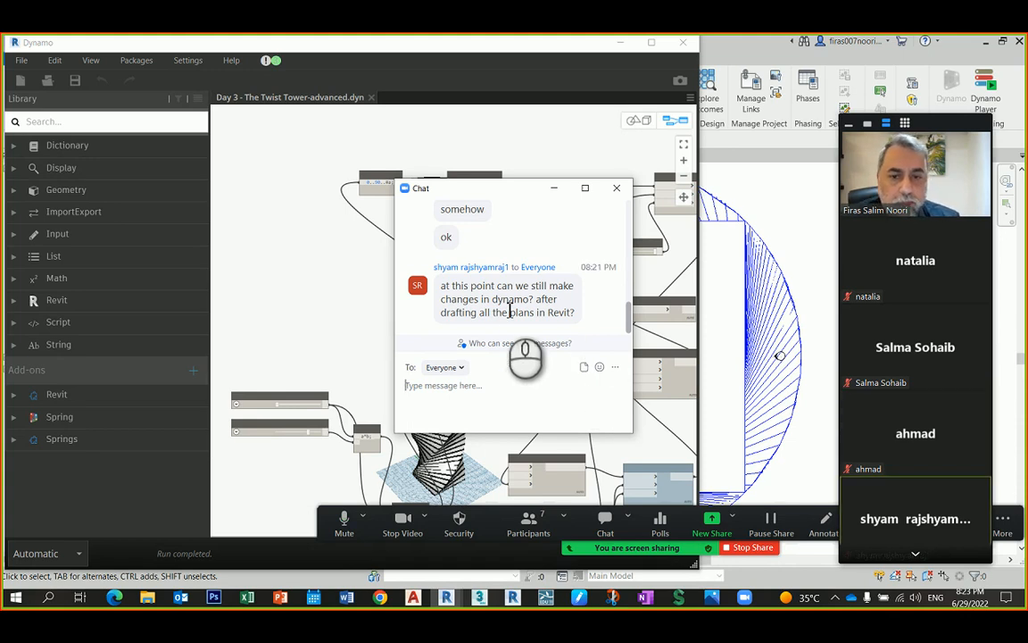
left_click(616, 188)
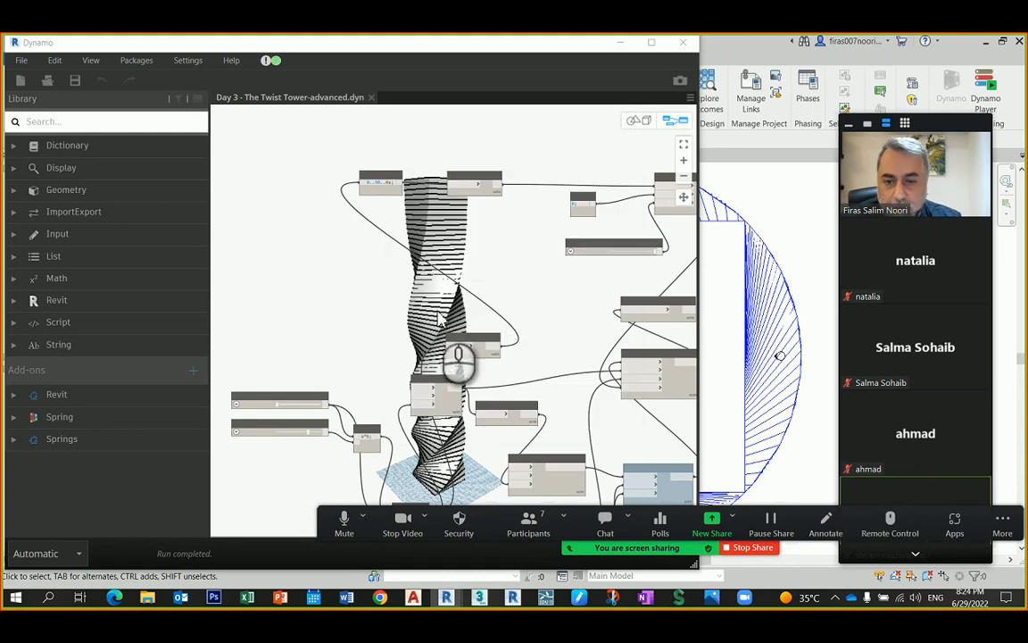
middle_click_drag(475, 230, 536, 189)
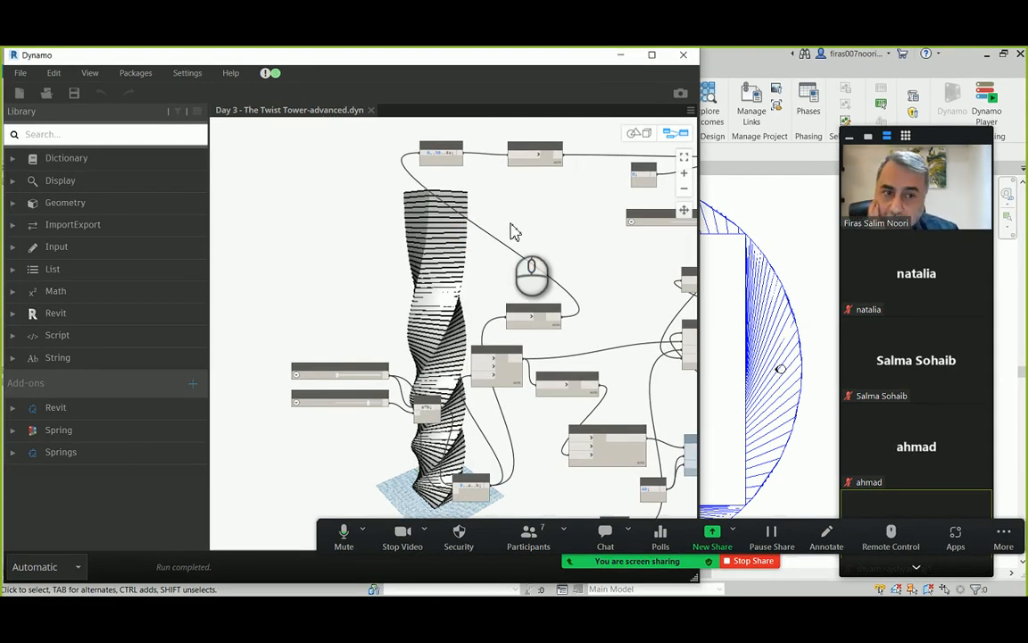
scroll(527, 259, "up", 5)
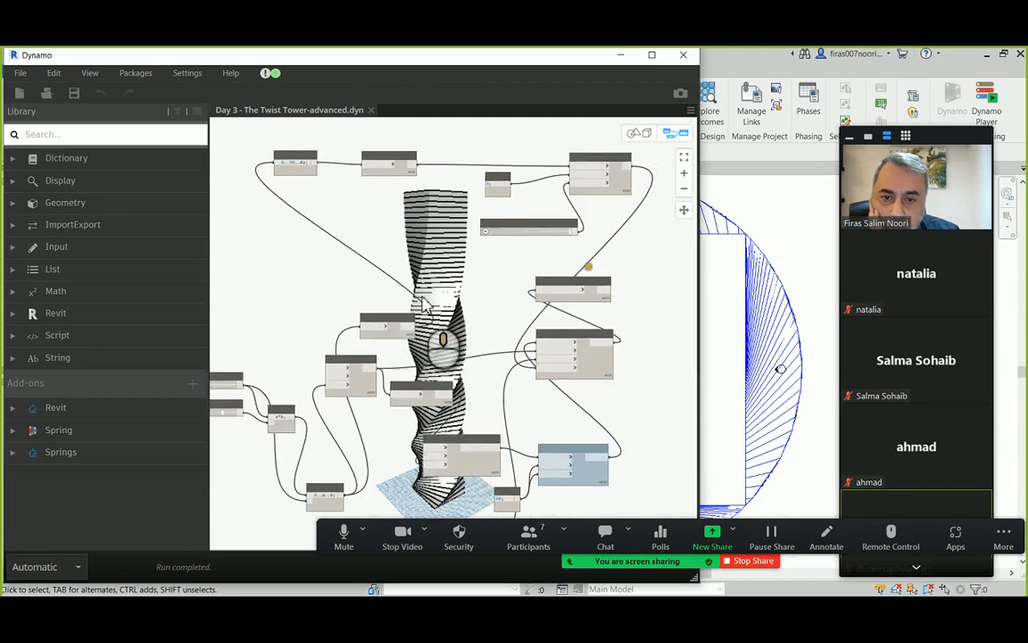
scroll(505, 208, "down", 5)
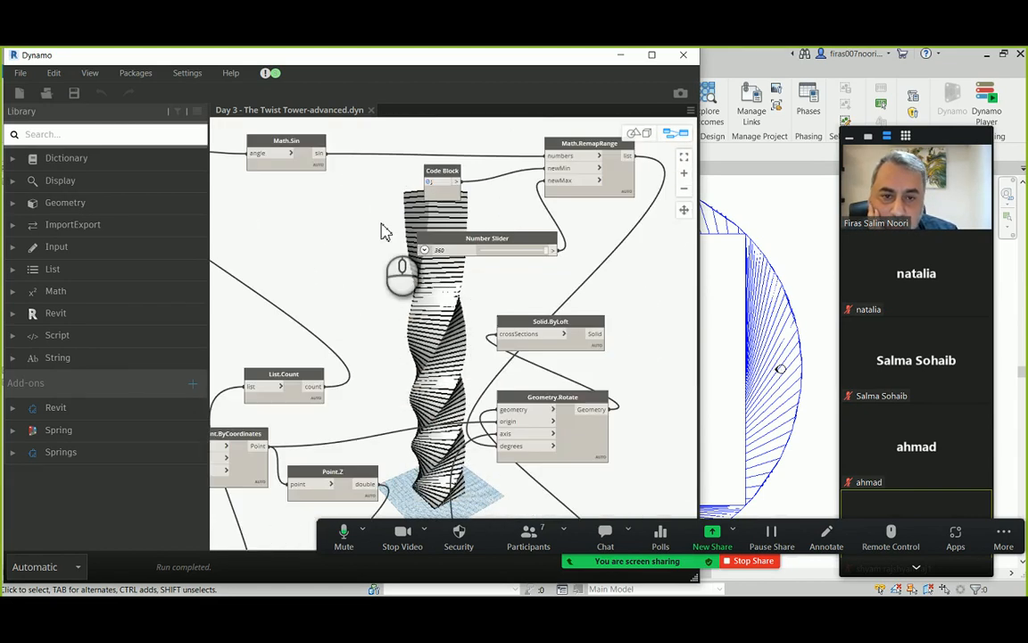
middle_click_drag(383, 229, 345, 321)
scroll(551, 235, "up", 2)
scroll(550, 235, "up", 3)
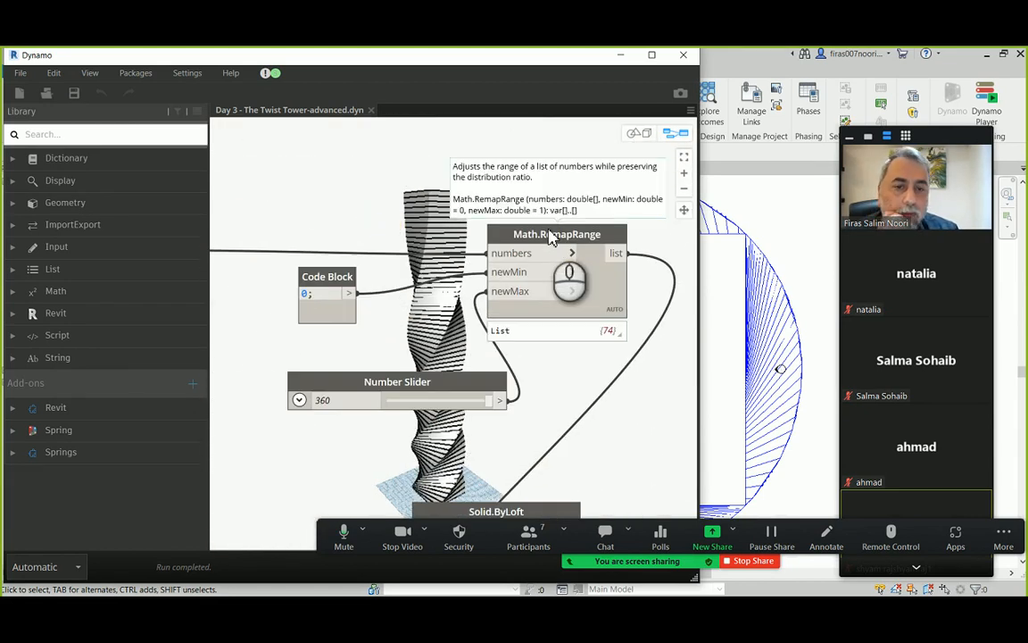
scroll(548, 243, "down", 5)
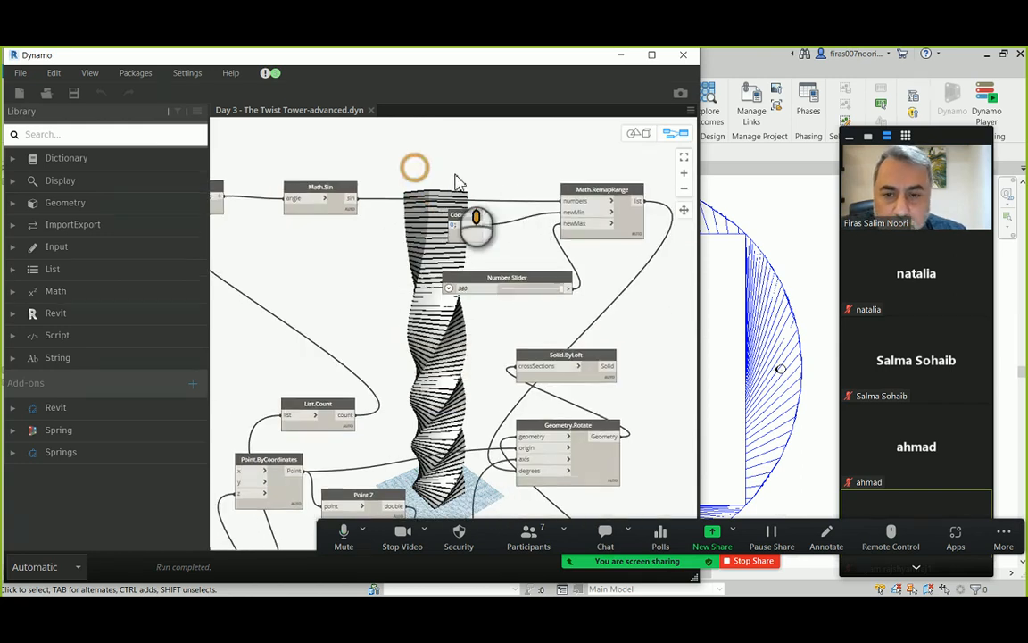
middle_click_drag(414, 165, 490, 183)
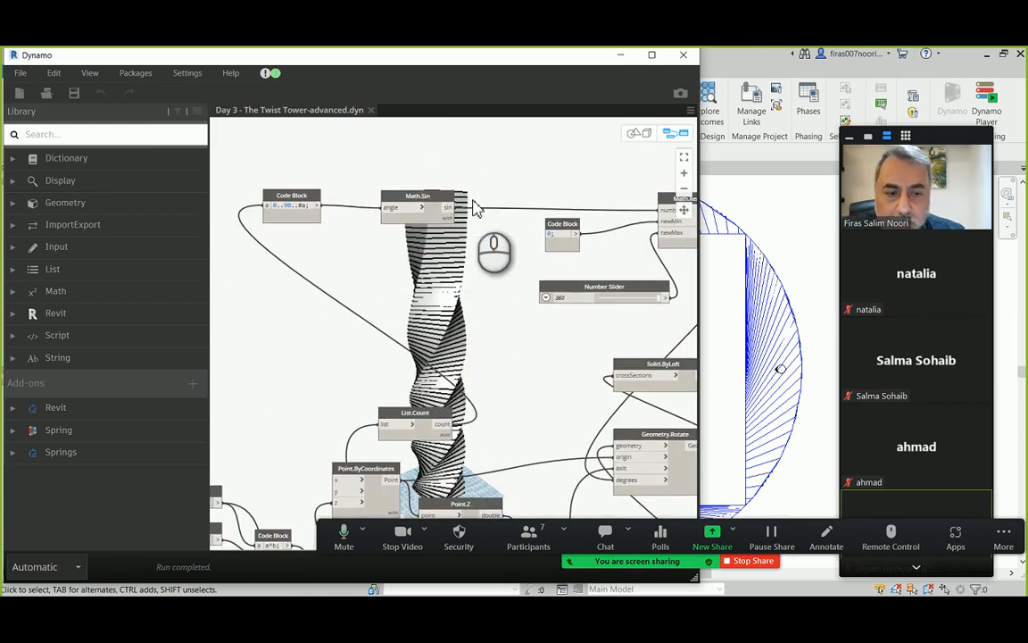
left_click(418, 197)
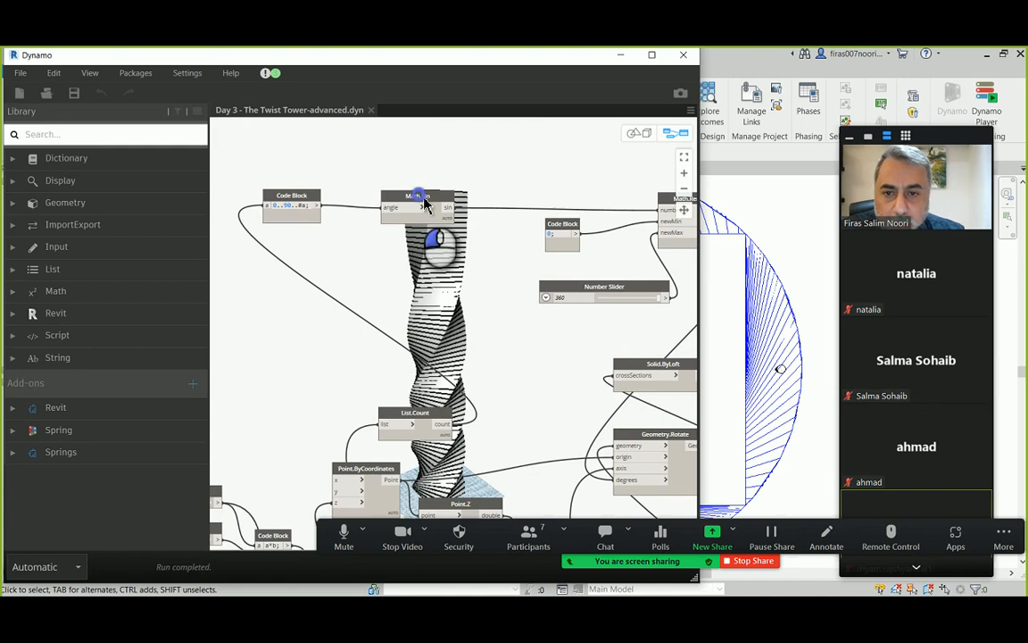
middle_click_drag(425, 174, 539, 149)
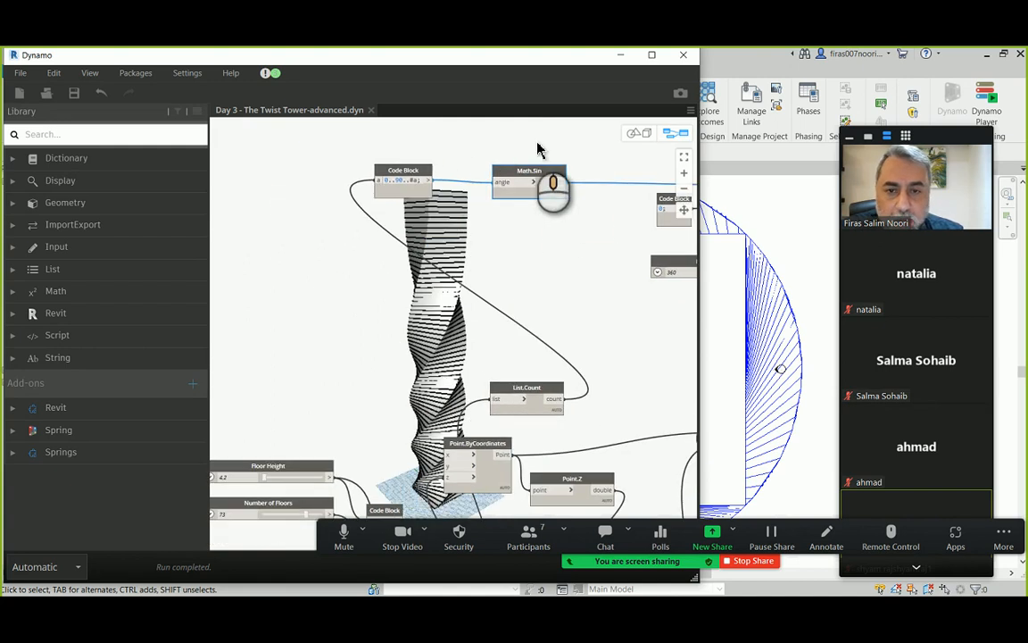
scroll(410, 194, "up", 3)
scroll(592, 265, "down", 3)
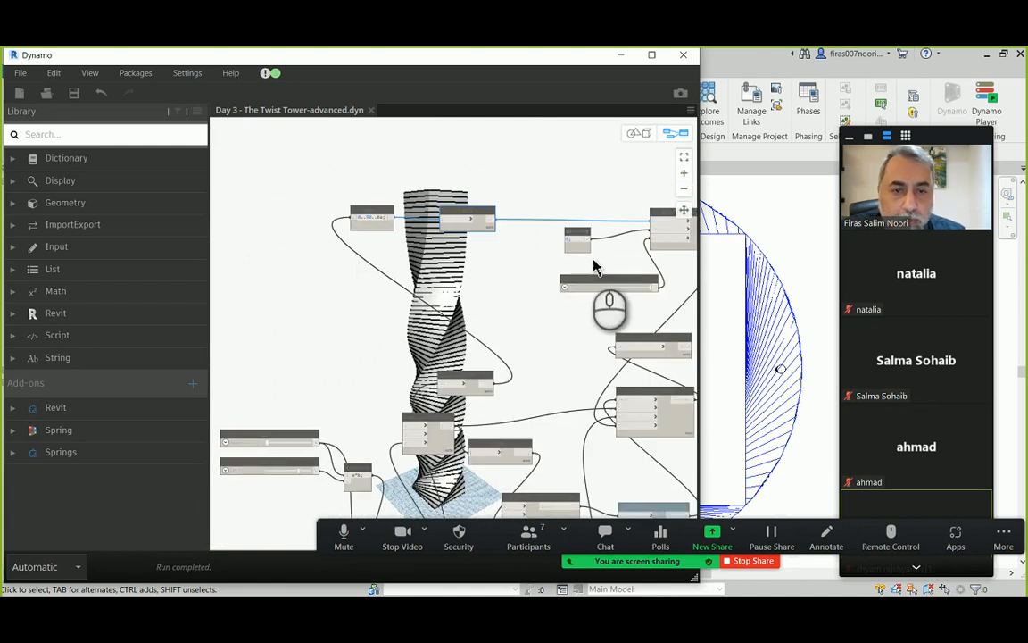
Set the Number Slider feeding the newMax input of Math.RemapRange to 0.
scroll(638, 265, "up", 3)
middle_click_drag(624, 269, 567, 276)
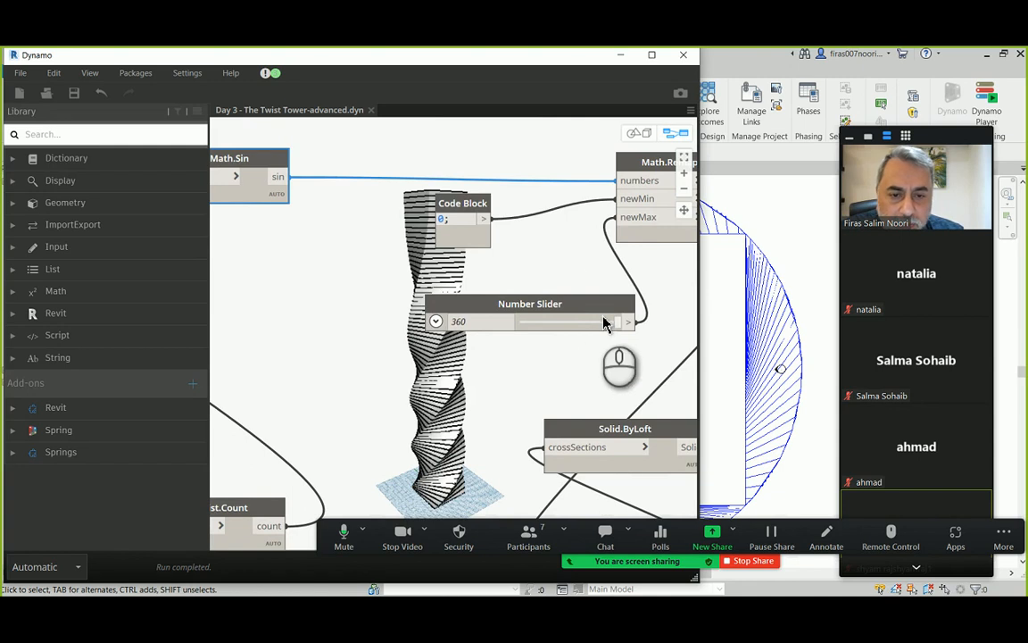
left_click_drag(622, 331, 523, 335)
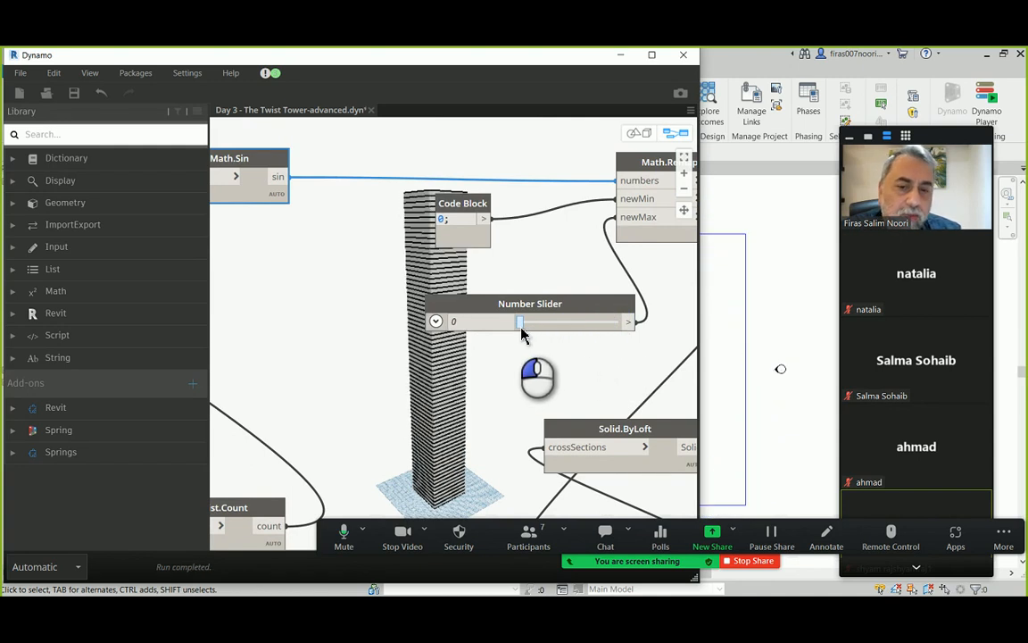
Raise the newMax Number Slider in stages through 50, 85 and 205 to 260 to twist the tower.
middle_click_drag(349, 415, 381, 393)
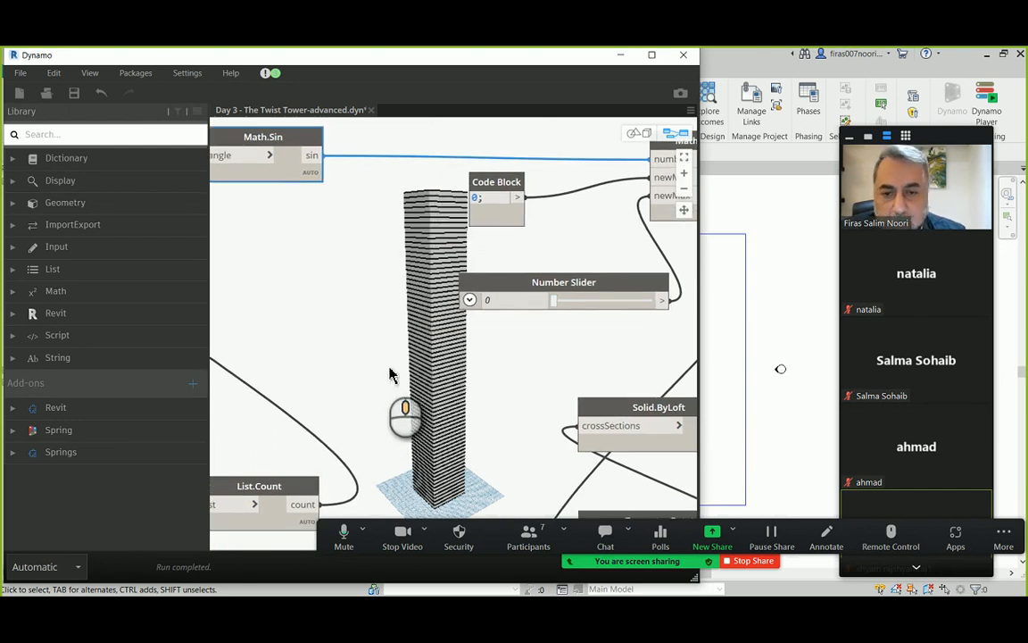
left_click(563, 308)
left_click_drag(563, 313, 573, 309)
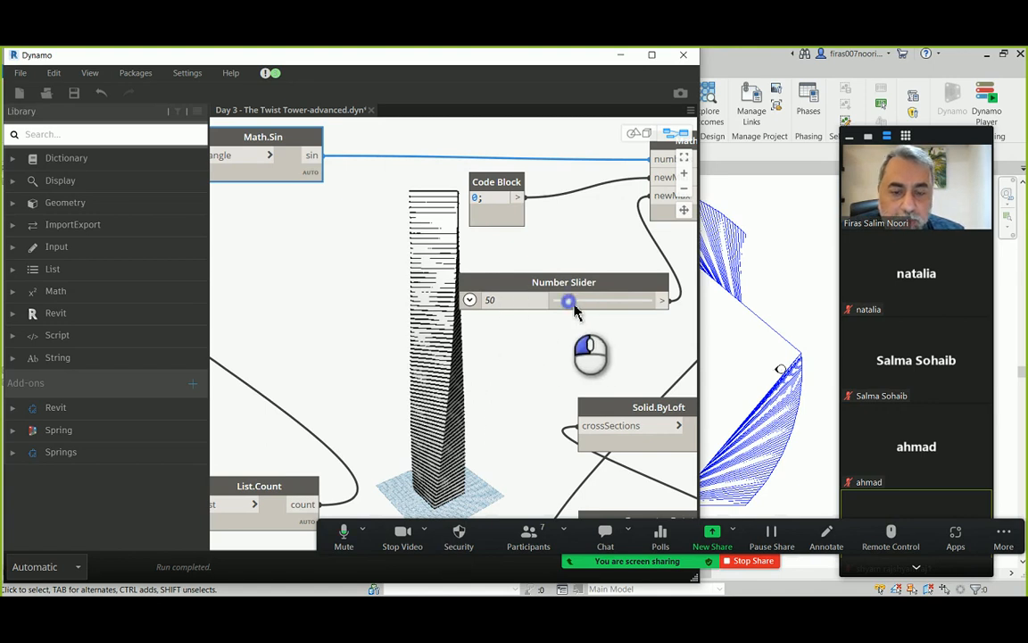
left_click_drag(583, 309, 586, 312)
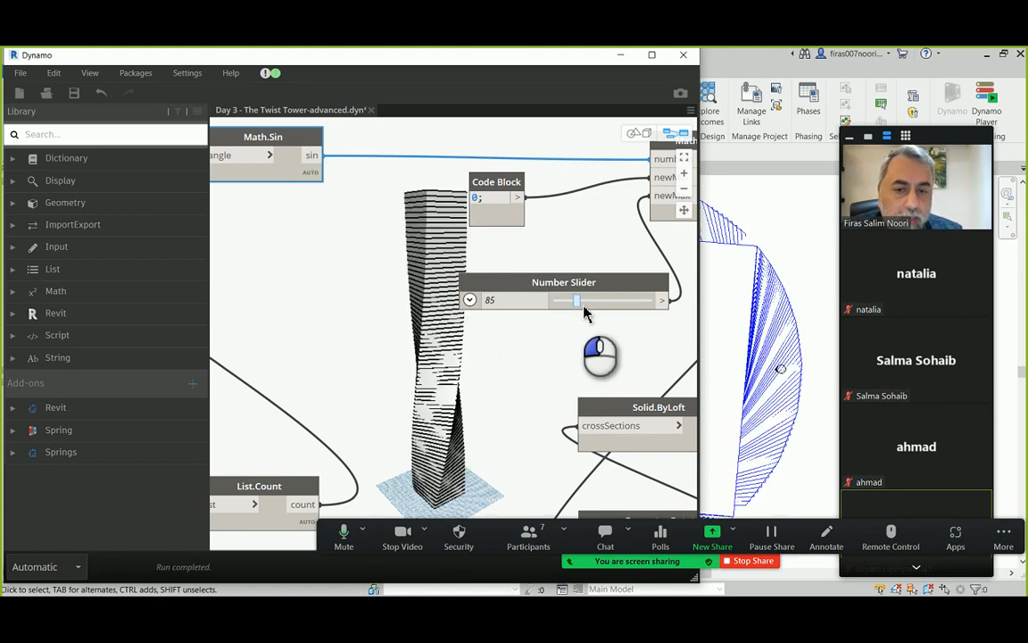
left_click_drag(588, 312, 618, 314)
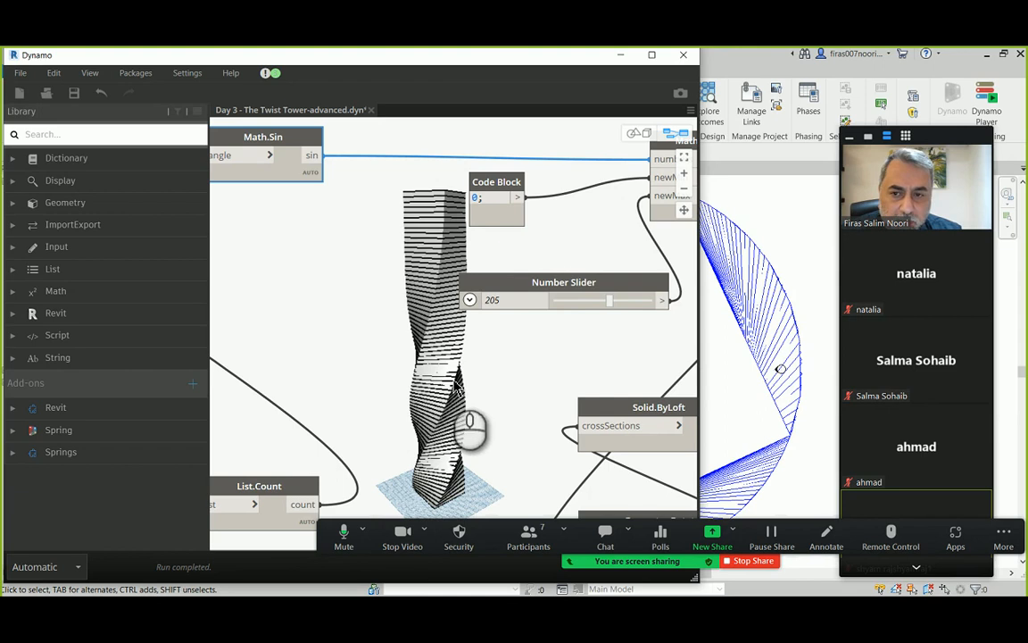
mouse_move(621, 310)
left_mouse_down()
mouse_move(663, 322)
mouse_move(627, 310)
left_mouse_up()
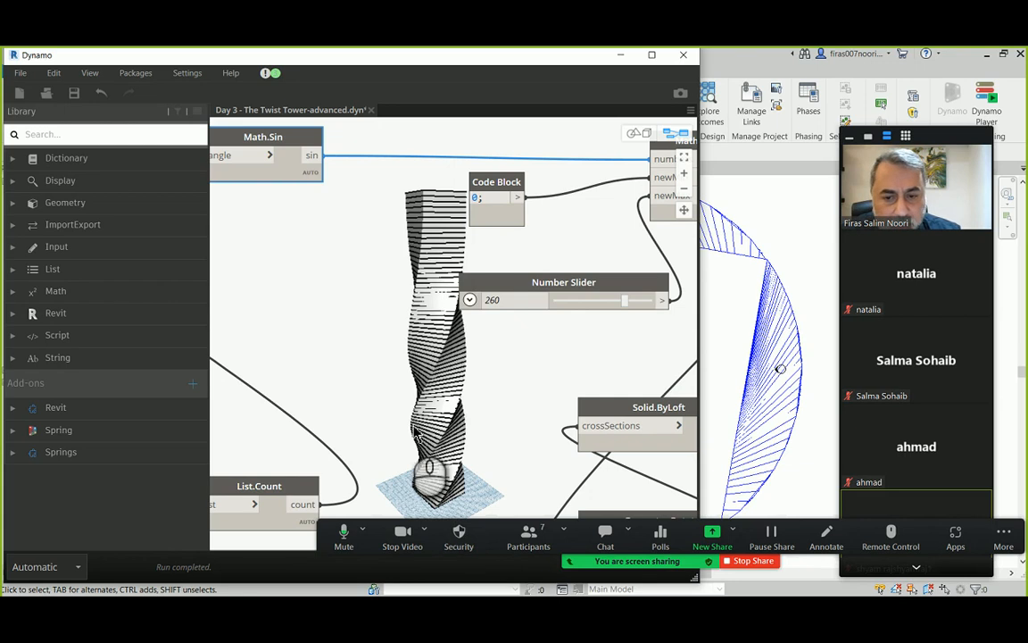
Read the new message in the meeting chat and bring the twist tower's whole node graph into view.
scroll(577, 253, "down", 2)
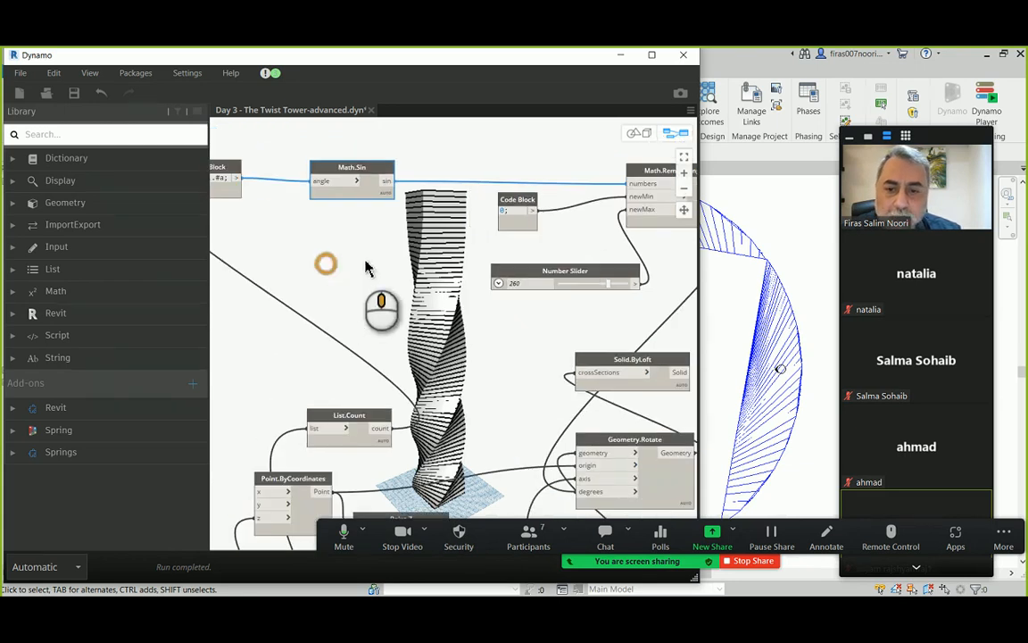
middle_click_drag(332, 273, 498, 263)
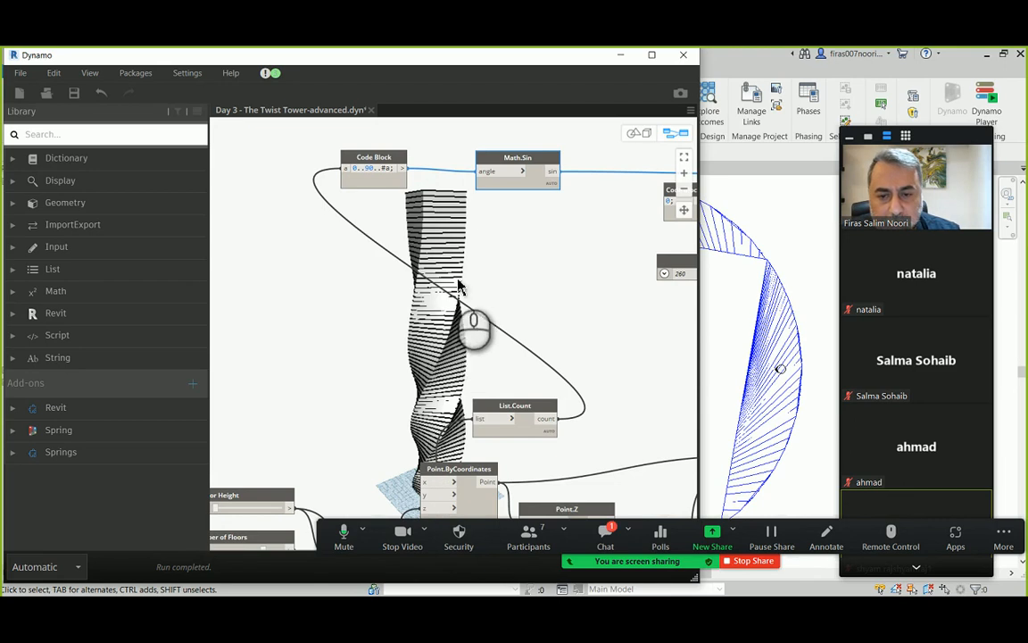
left_click(605, 536)
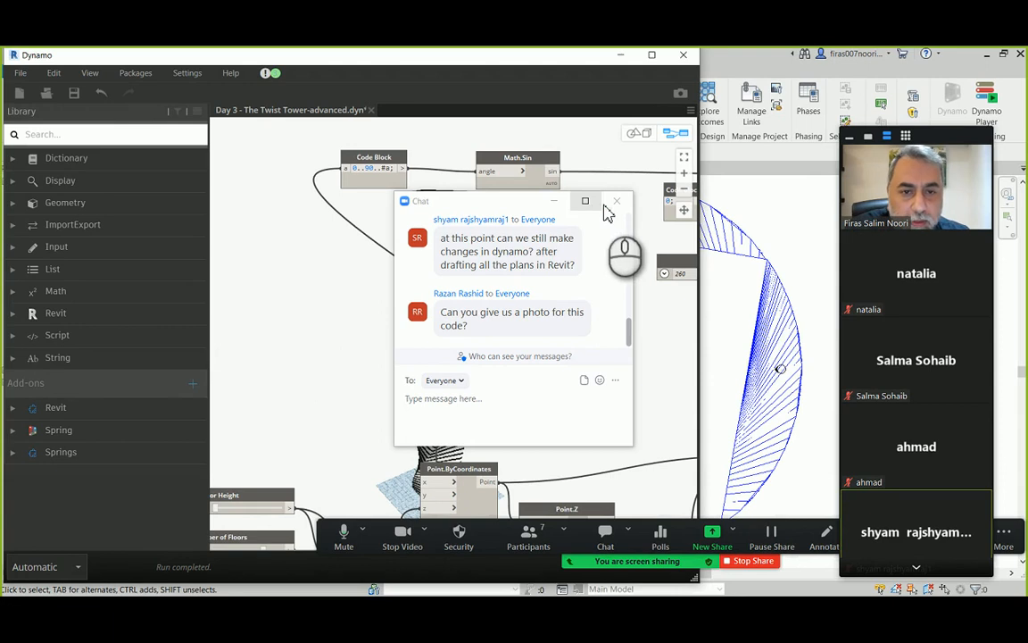
left_click(616, 201)
scroll(528, 271, "down", 5)
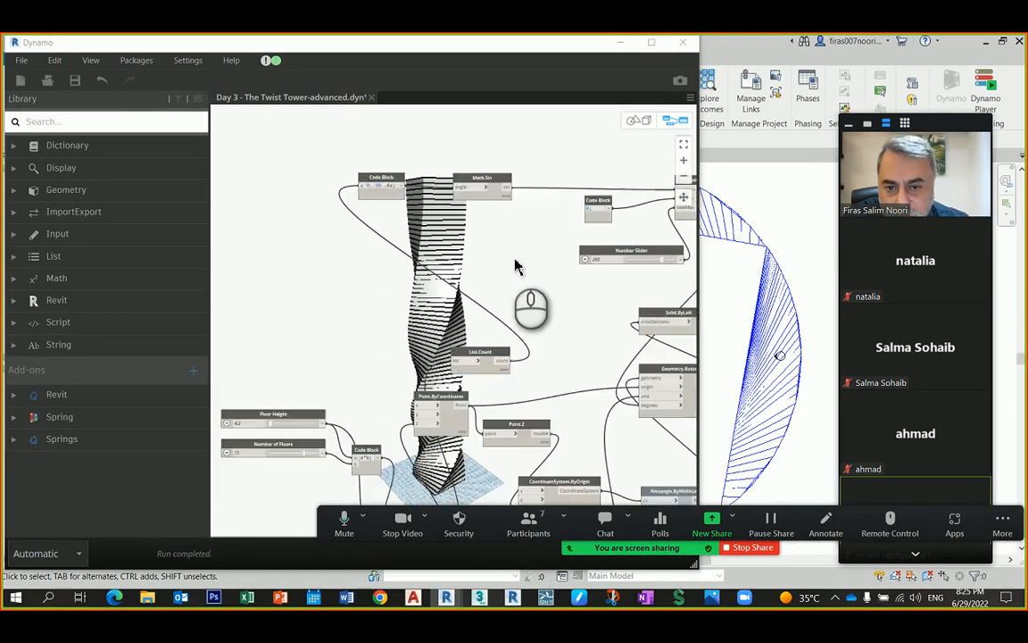
left_click(591, 209)
middle_click_drag(506, 256, 471, 265)
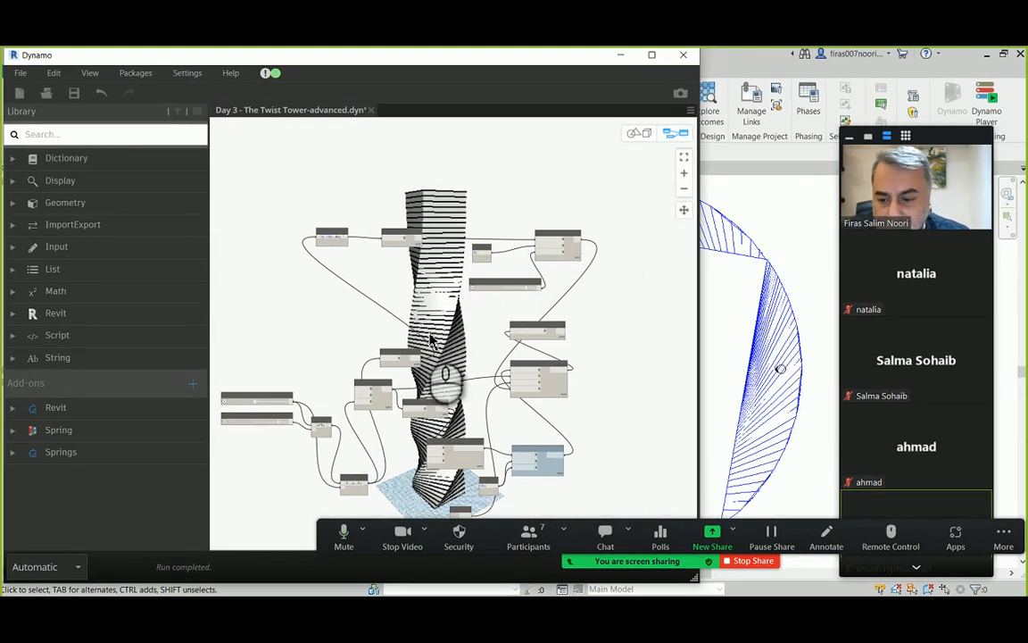
Switch to the YouTube page in the browser and open the presenter's channel at its created playlists.
left_click(115, 616)
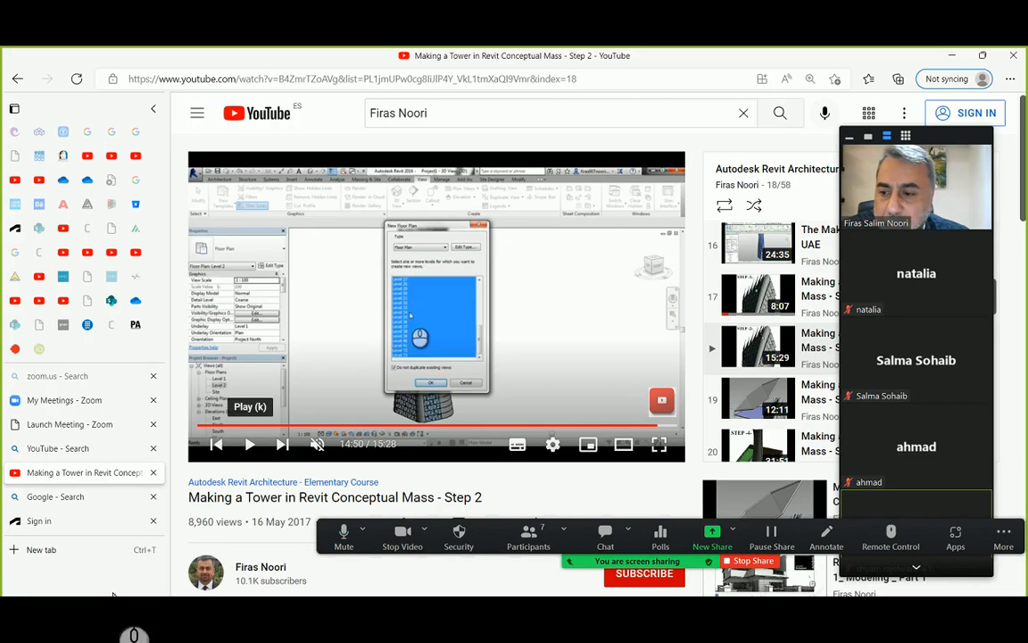
scroll(286, 419, "down", 15)
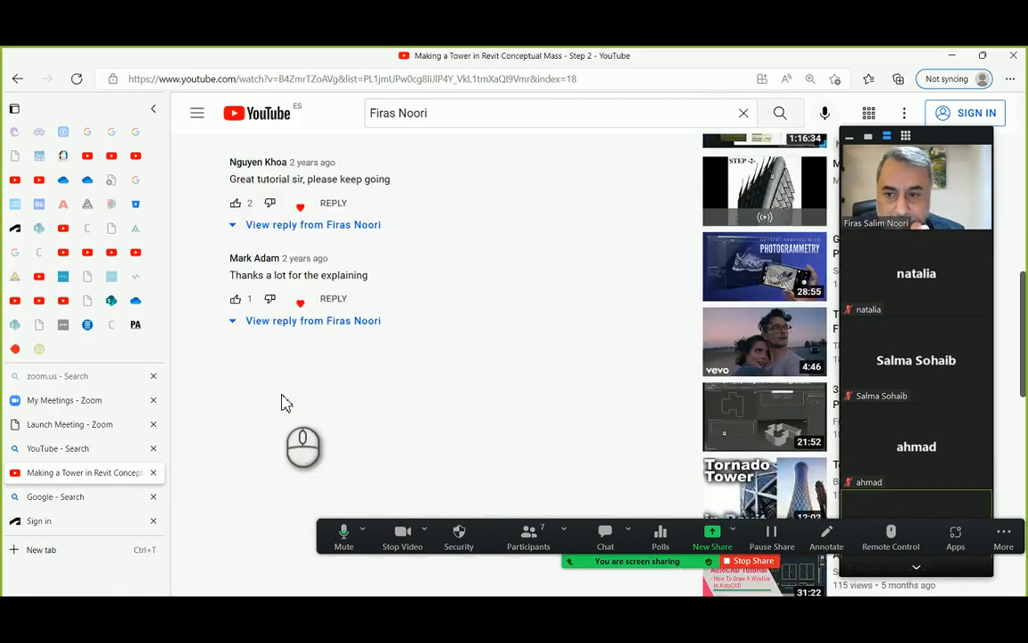
scroll(284, 402, "up", 15)
left_click(260, 190)
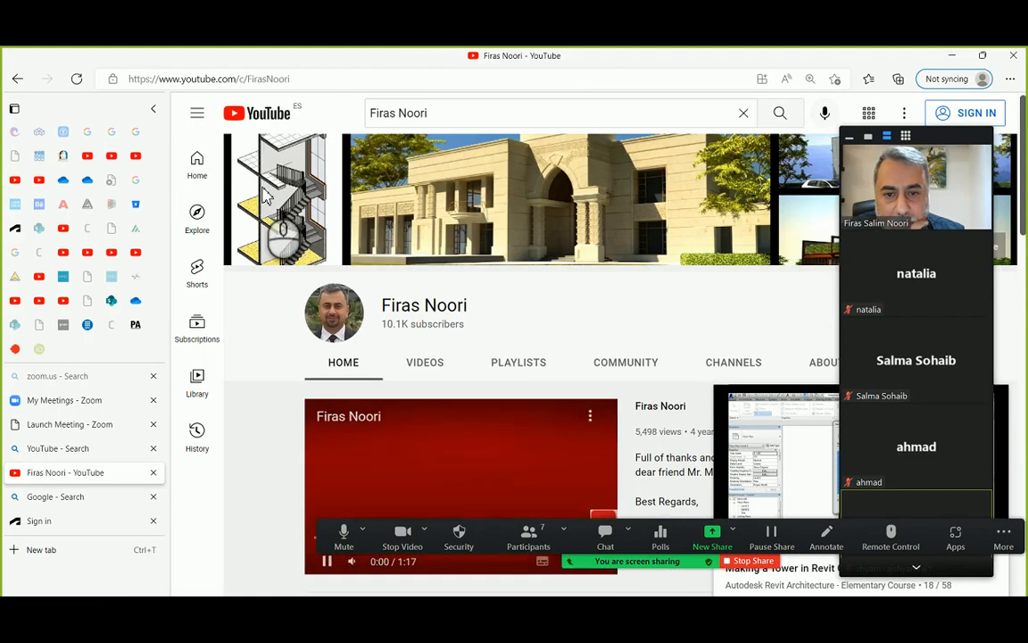
left_click(518, 366)
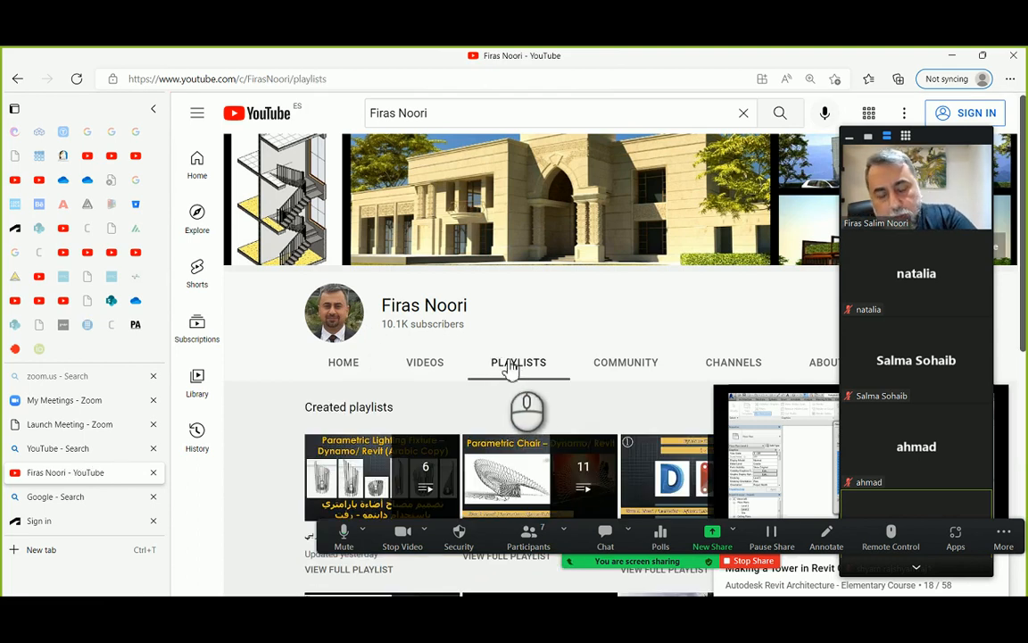
Browse the playlists, move the meeting's video panel off them and close the video miniplayer.
scroll(511, 367, "down", 4)
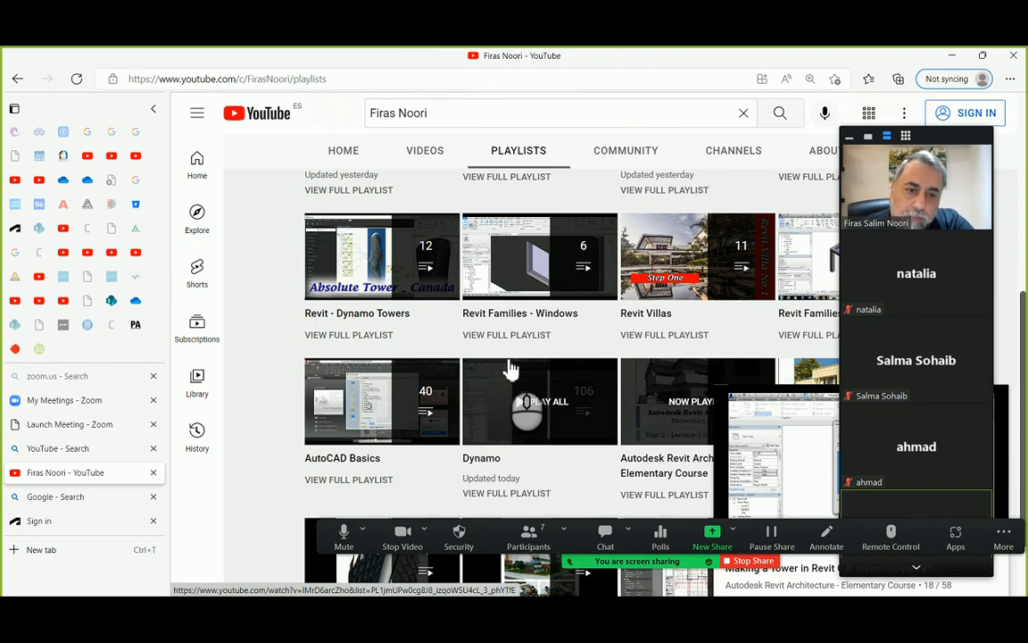
scroll(511, 366, "down", 1)
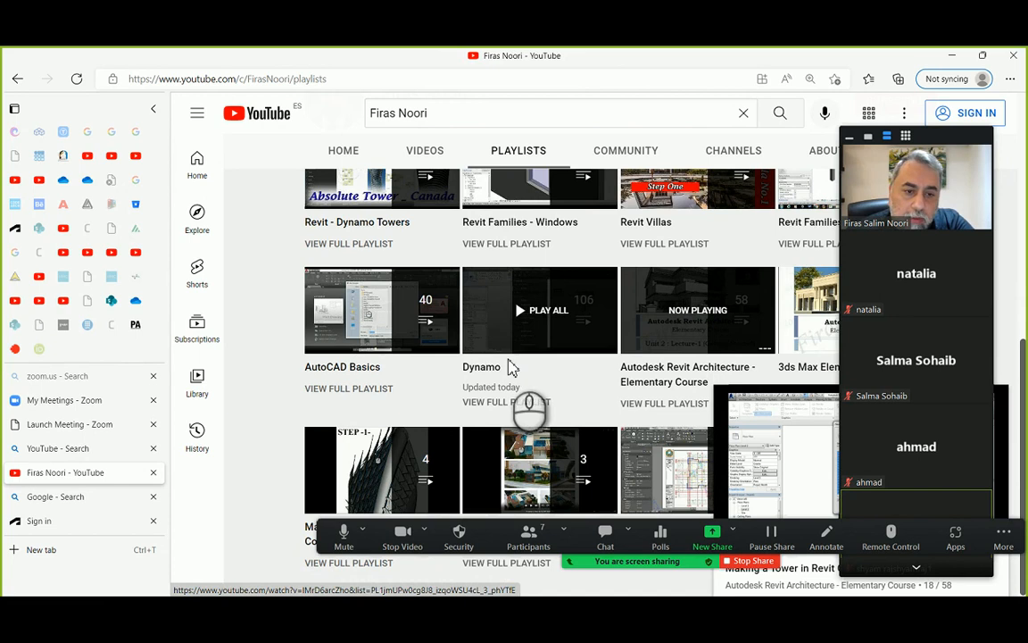
left_click_drag(937, 136, 174, 132)
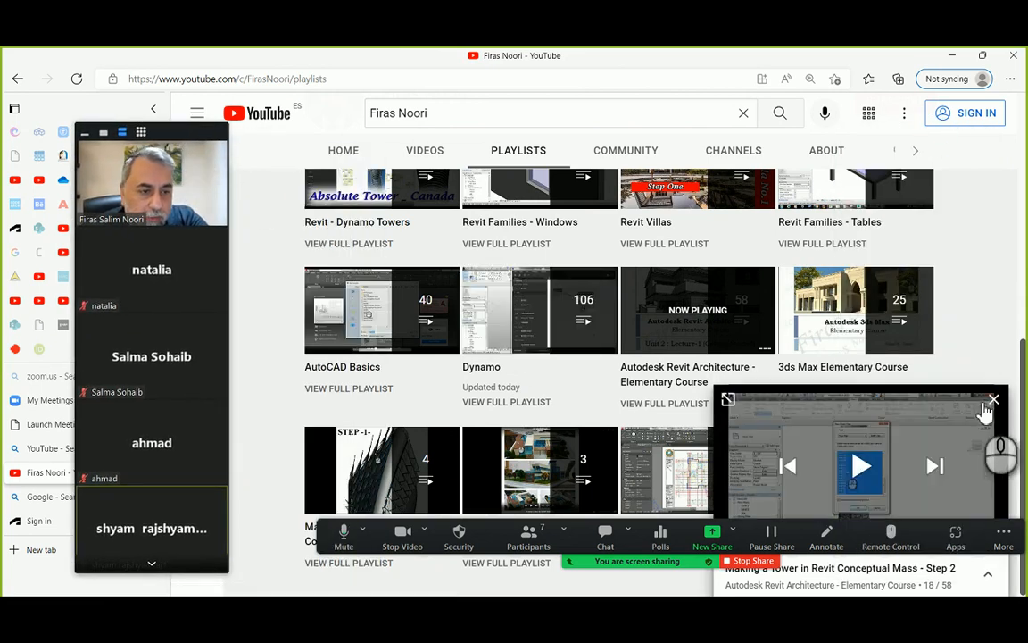
left_click(991, 397)
Look through the created playlists and start playing the Revit - Dynamo Towers playlist.
scroll(696, 401, "up", 4)
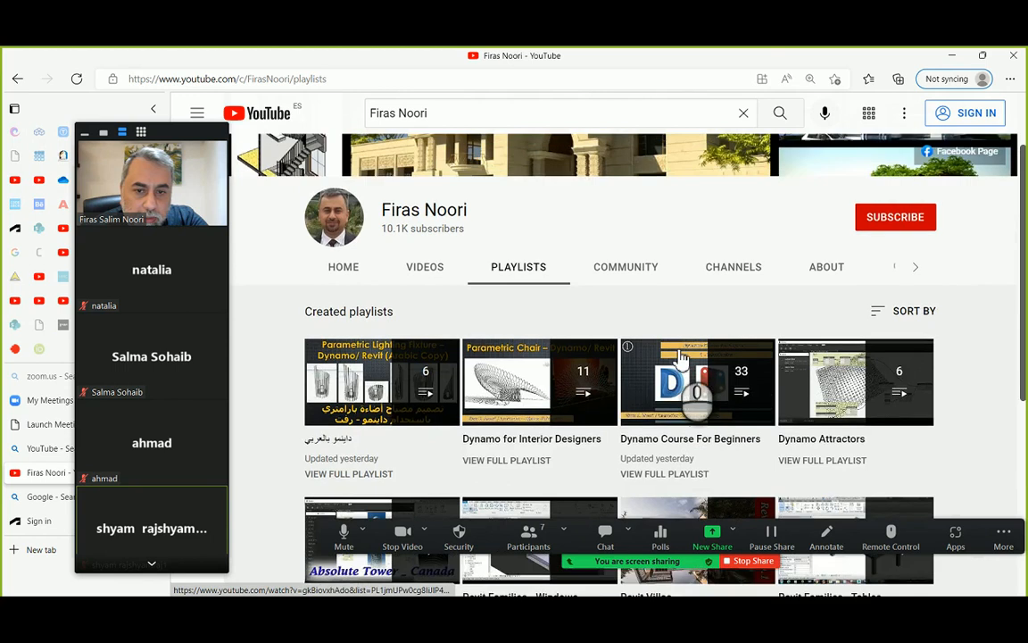
scroll(516, 410, "down", 3)
scroll(414, 225, "down", 2)
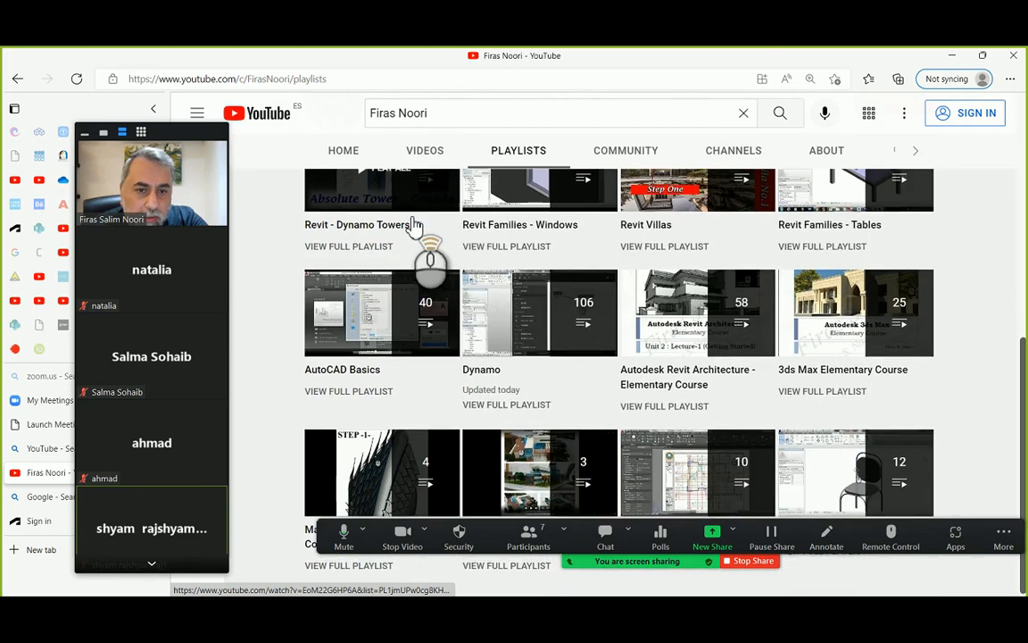
scroll(413, 228, "up", 4)
scroll(414, 227, "down", 4)
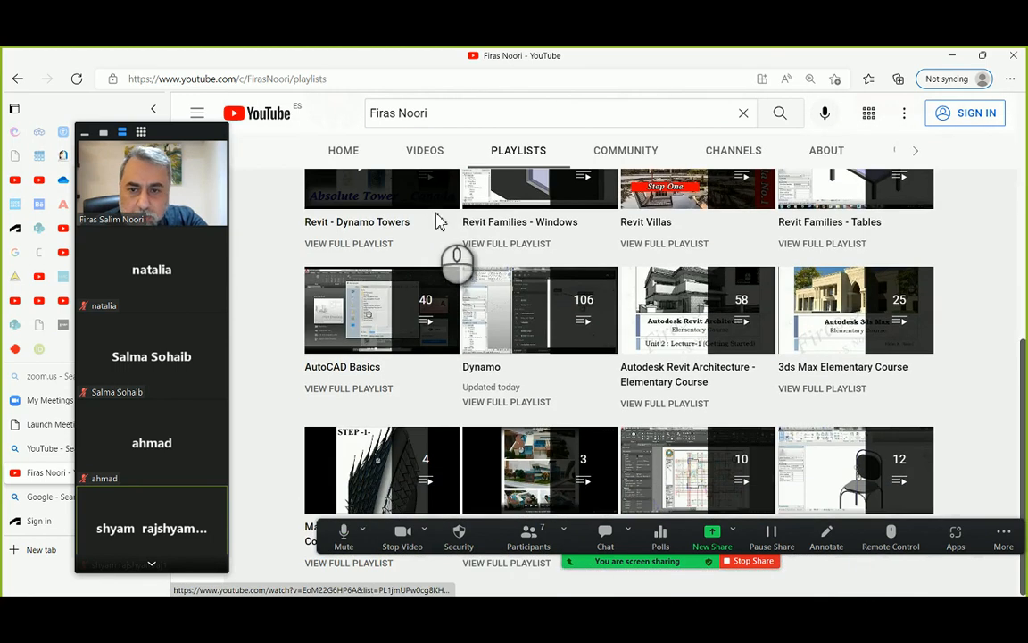
left_click(434, 210)
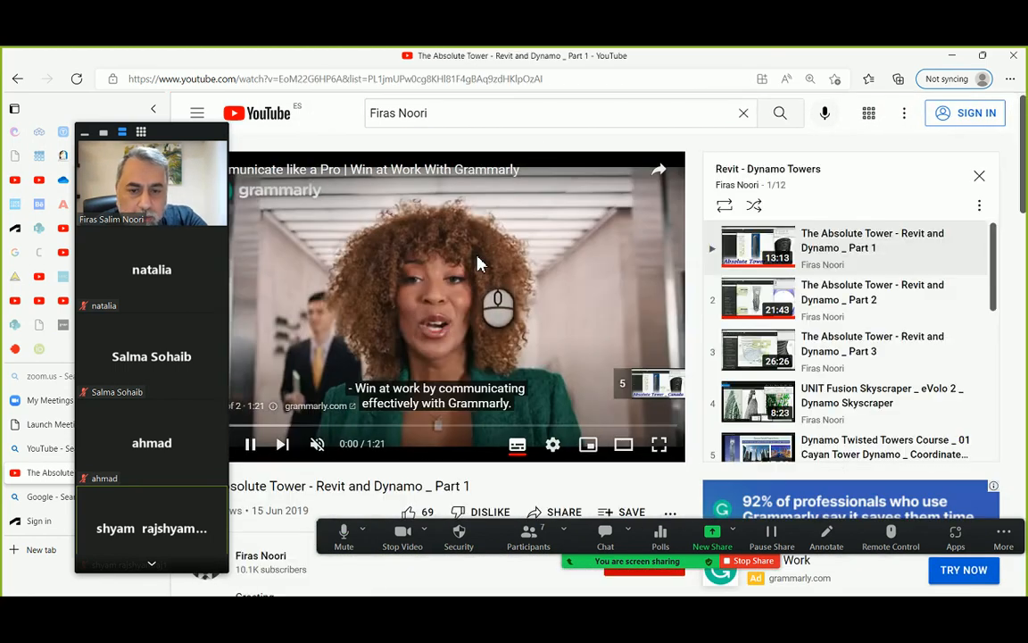
Play the Dynamo Twisted Towers Course _ 01 video from the playlist and skip ahead to about 5:19.
scroll(808, 339, "down", 5)
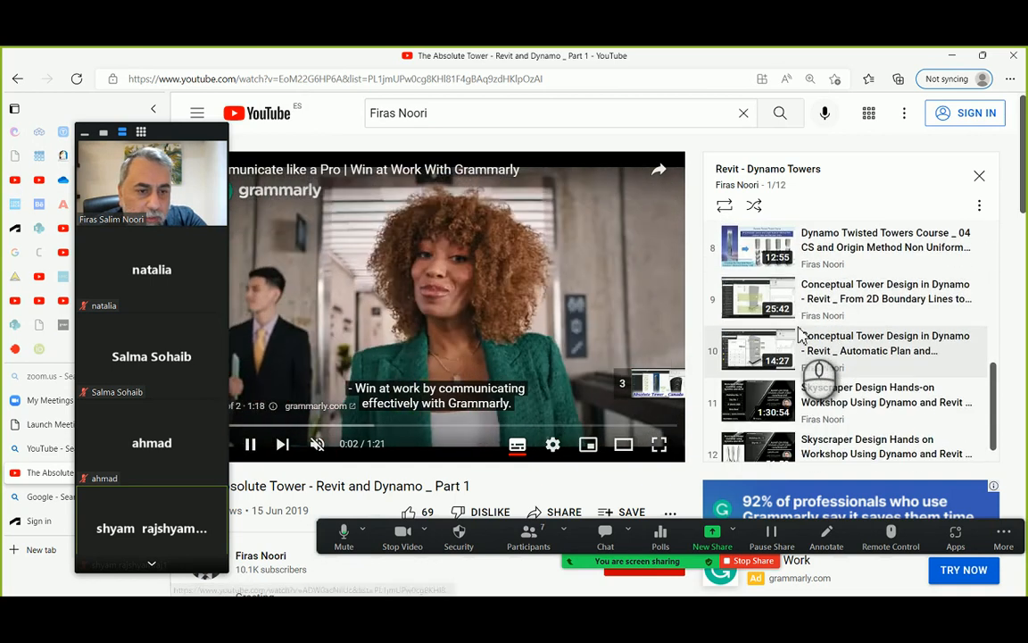
scroll(838, 284, "up", 2)
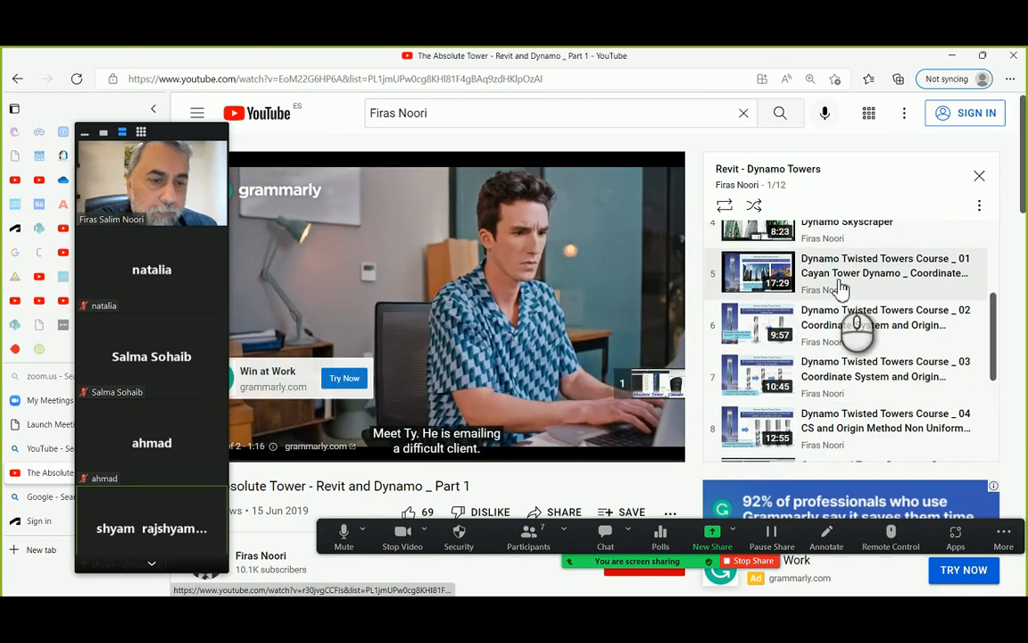
left_click_drag(163, 133, 104, 104)
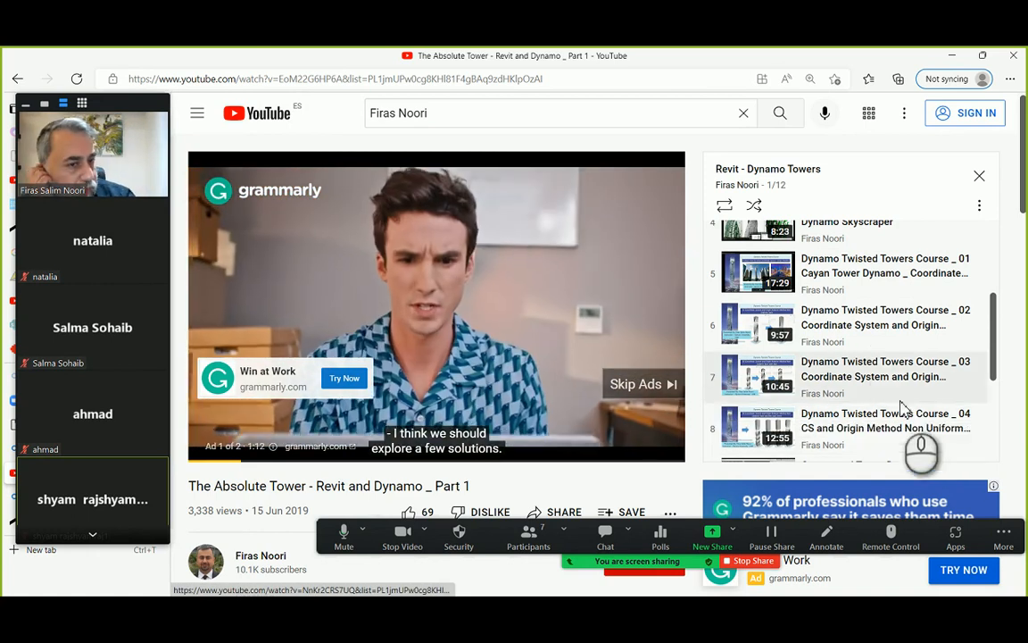
left_click(866, 266)
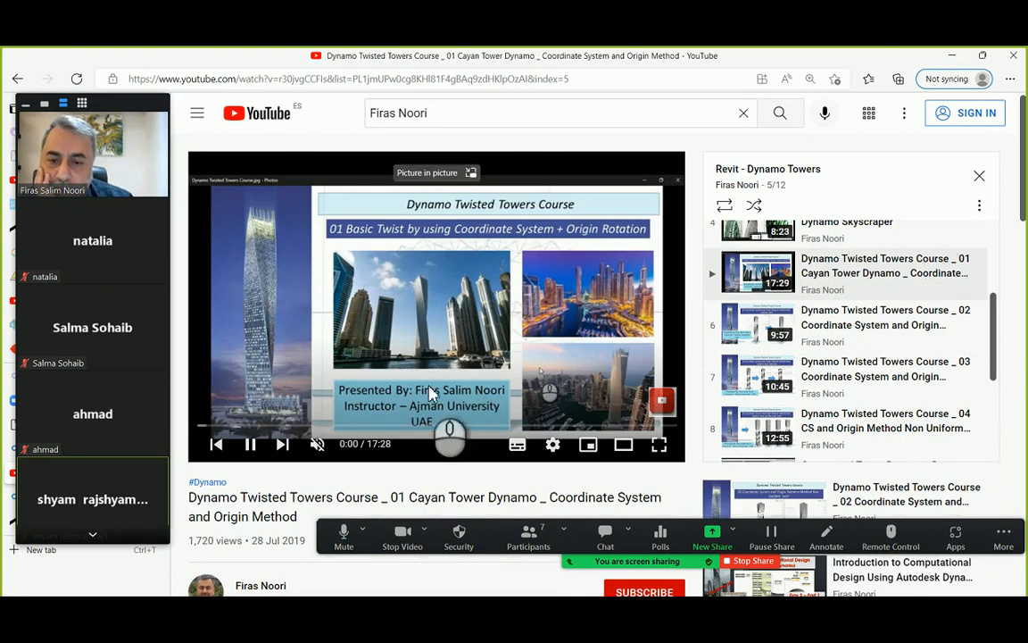
left_click(278, 426)
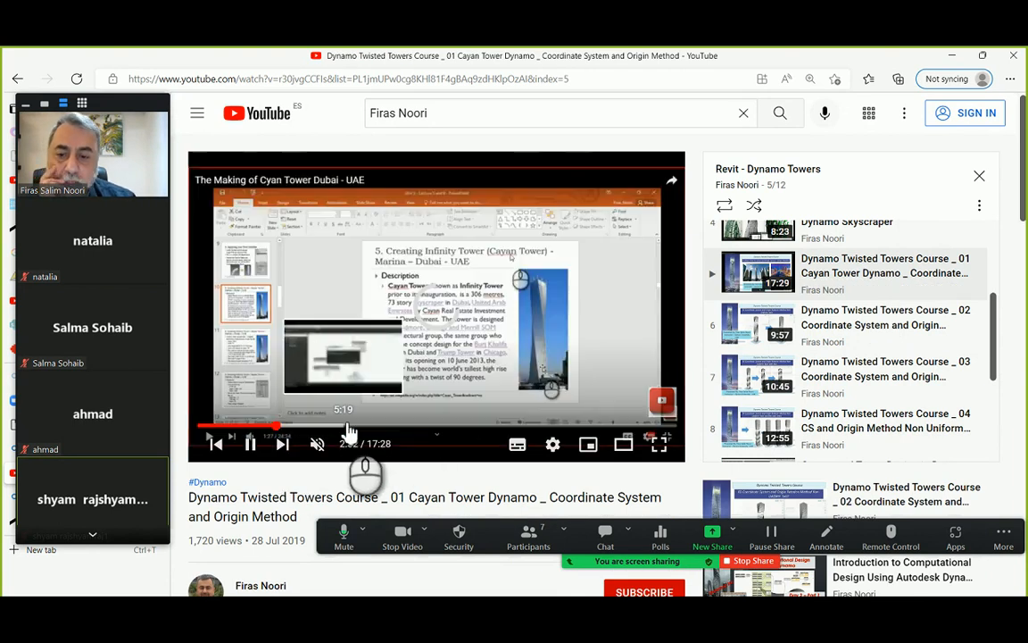
left_click(351, 432)
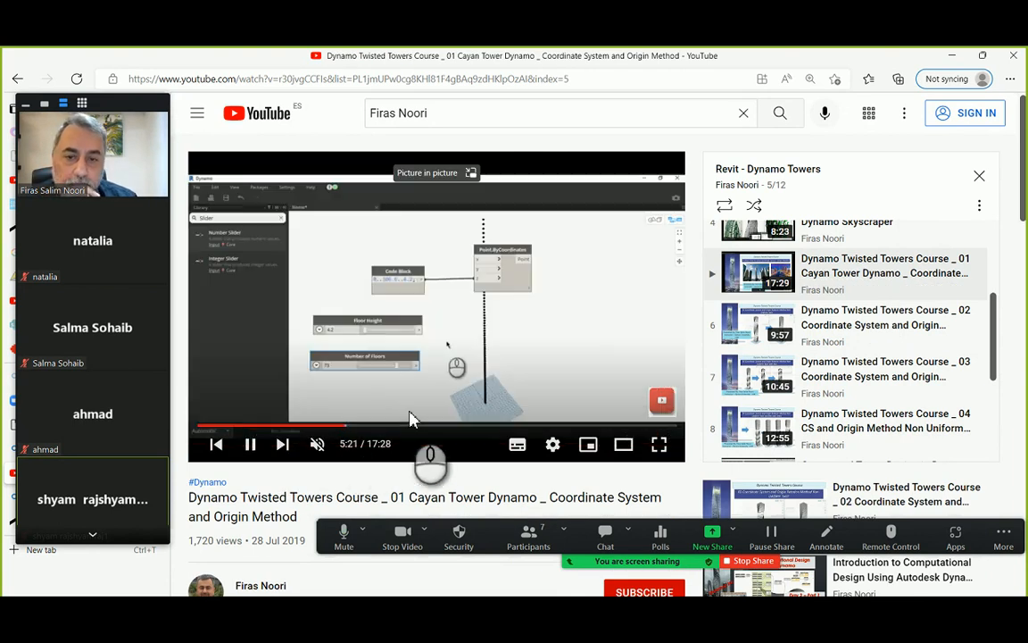
Play the Dynamo Twisted Towers Course _ 02 video and skip through 2:48 and 4:03 to about 4:50.
left_click(890, 332)
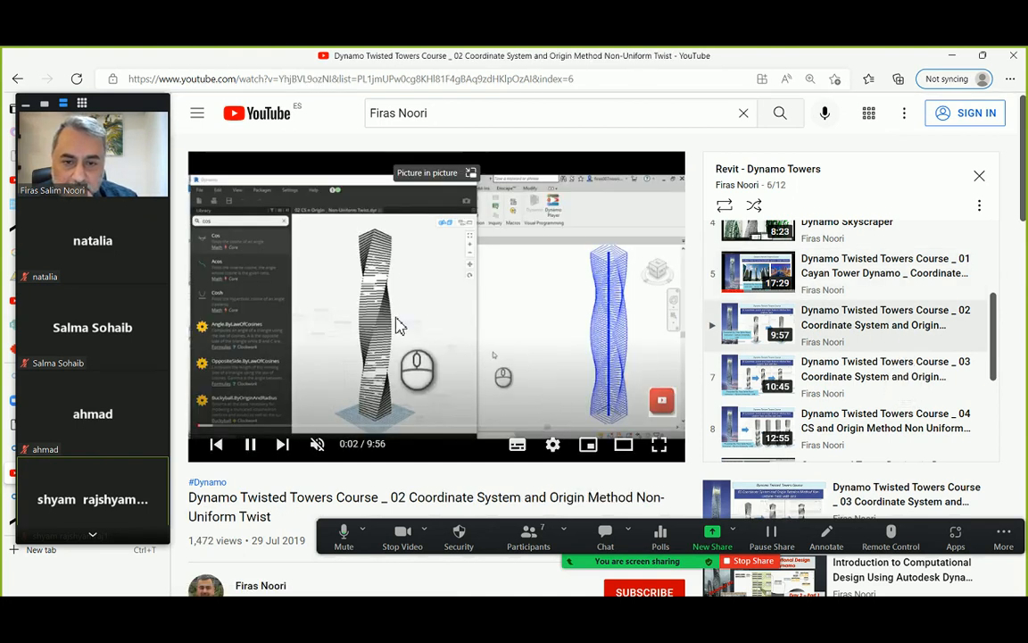
left_click(337, 426)
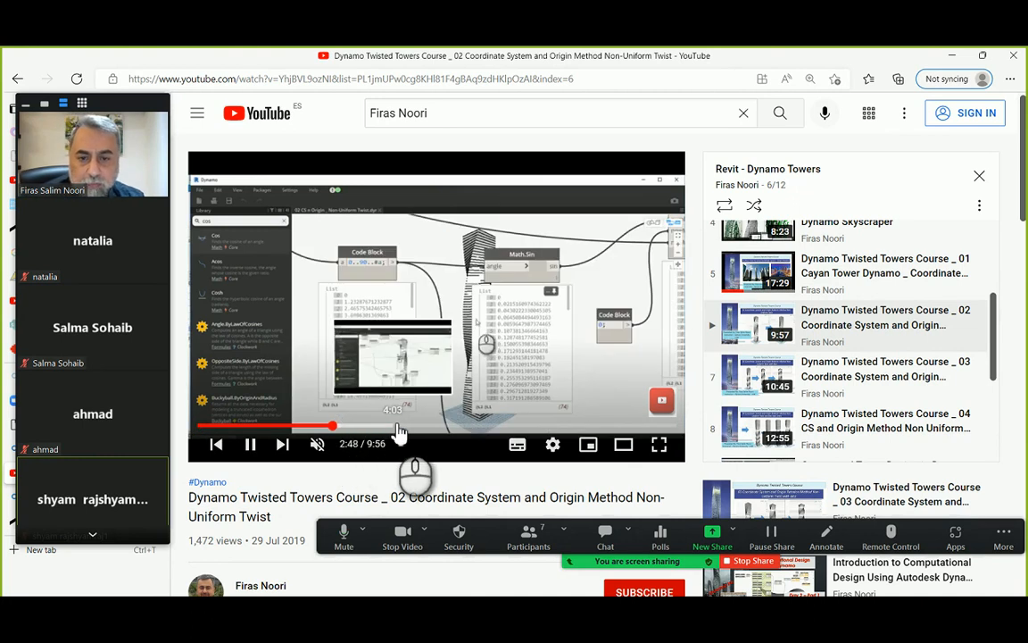
left_click(399, 428)
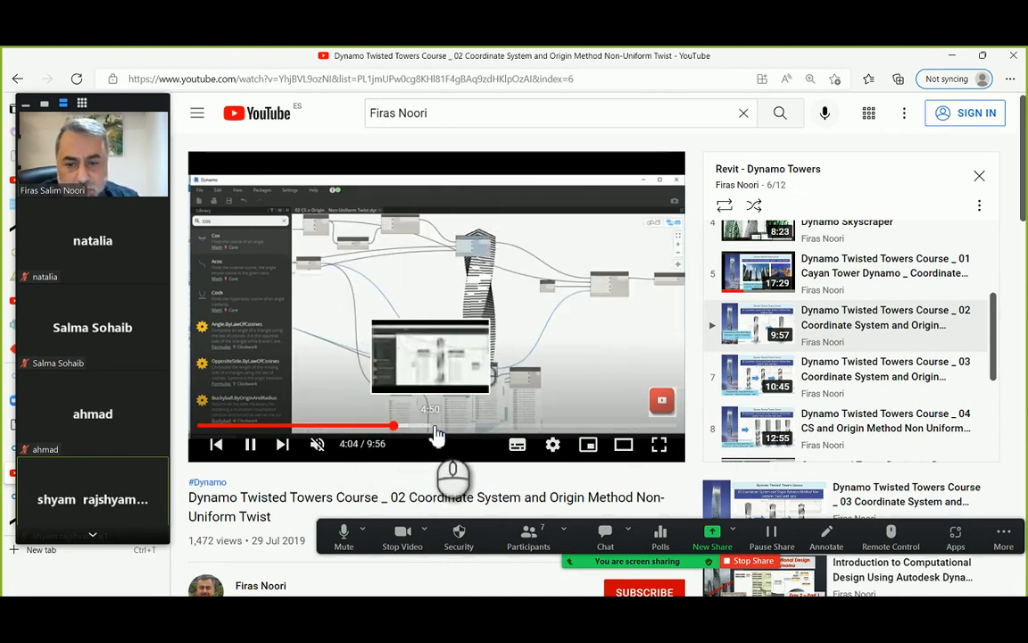
left_click(436, 427)
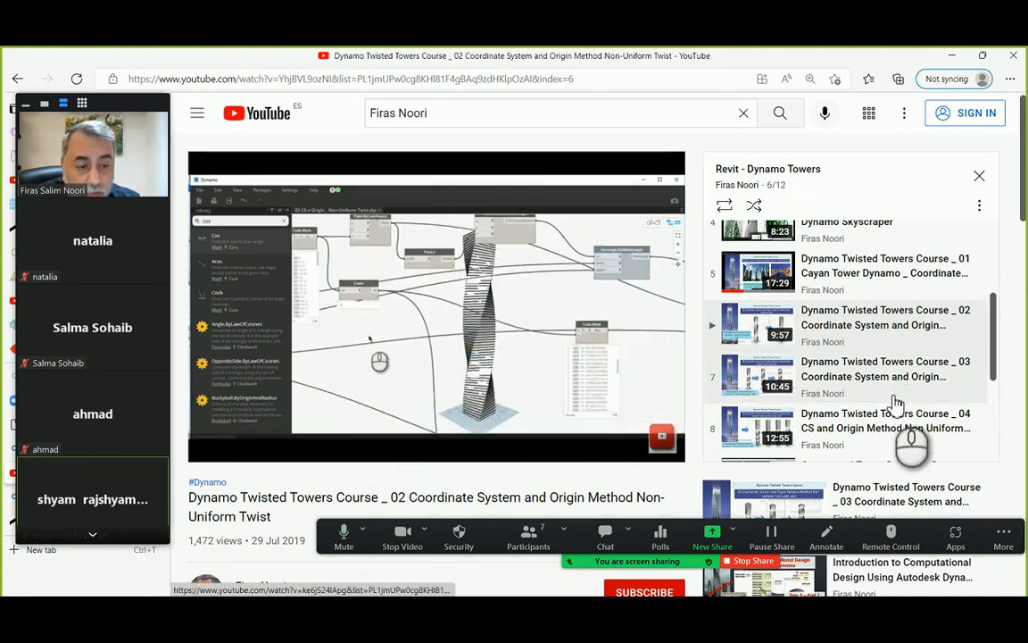
Play the Dynamo Twisted Towers Course _ 03 video, skip ahead in stages to about 3:23 and dismiss the overlay ad.
left_click(890, 386)
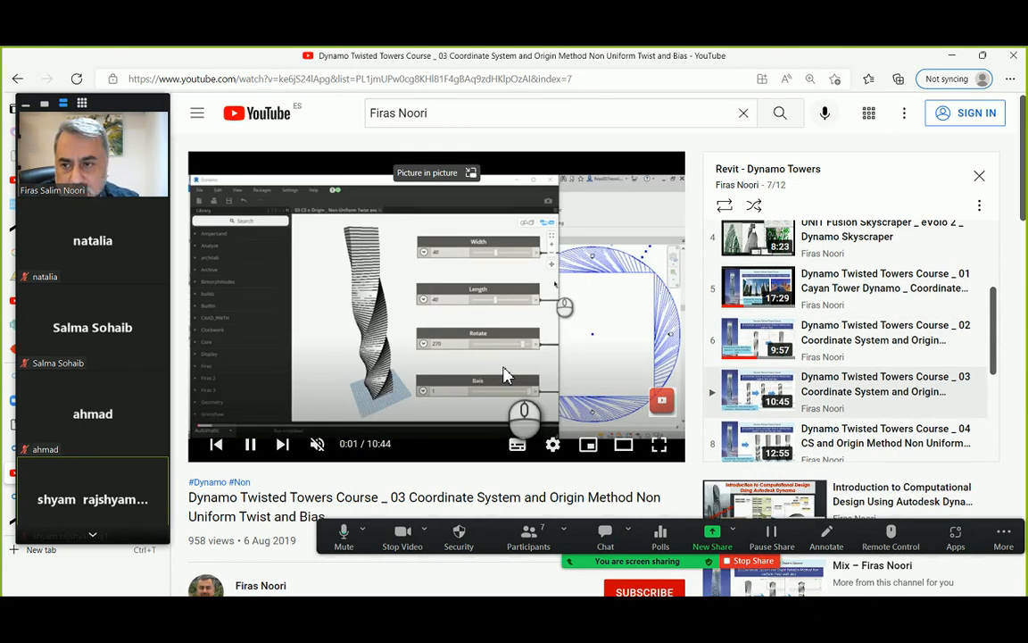
left_click(243, 427)
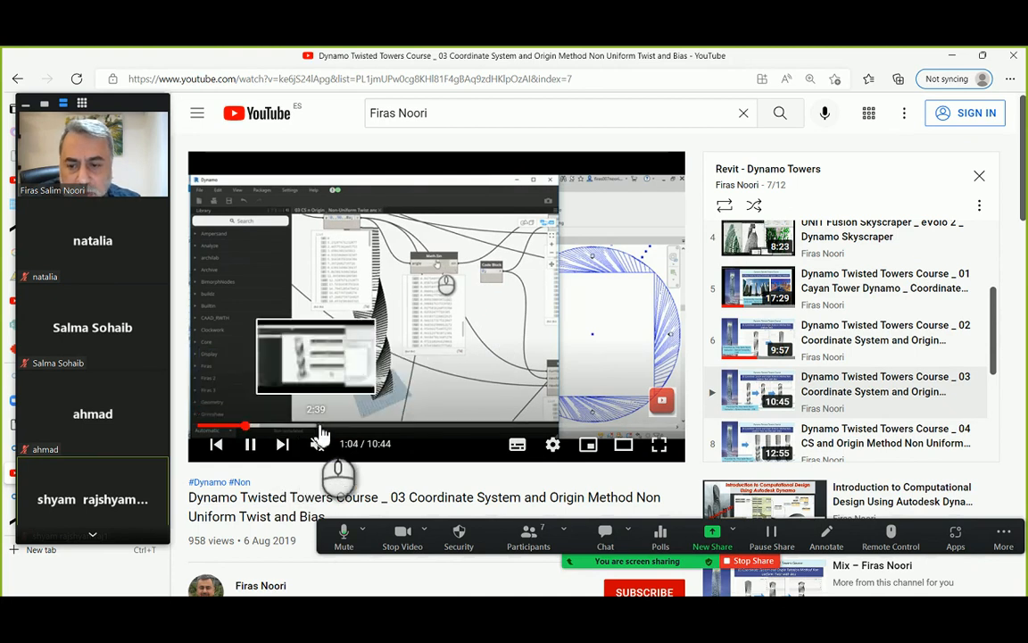
left_click(321, 430)
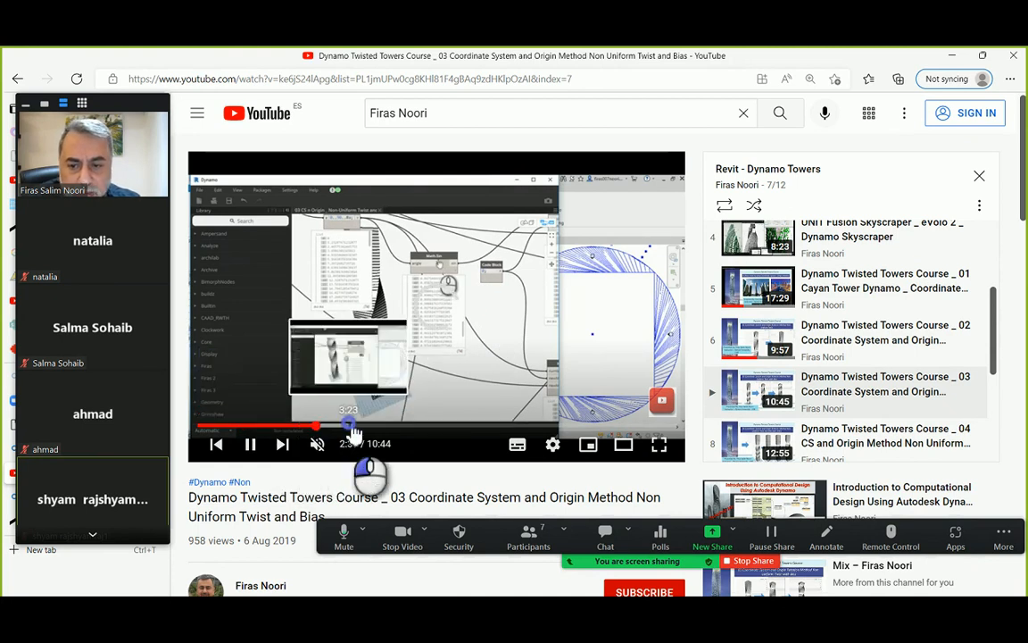
left_click(353, 430)
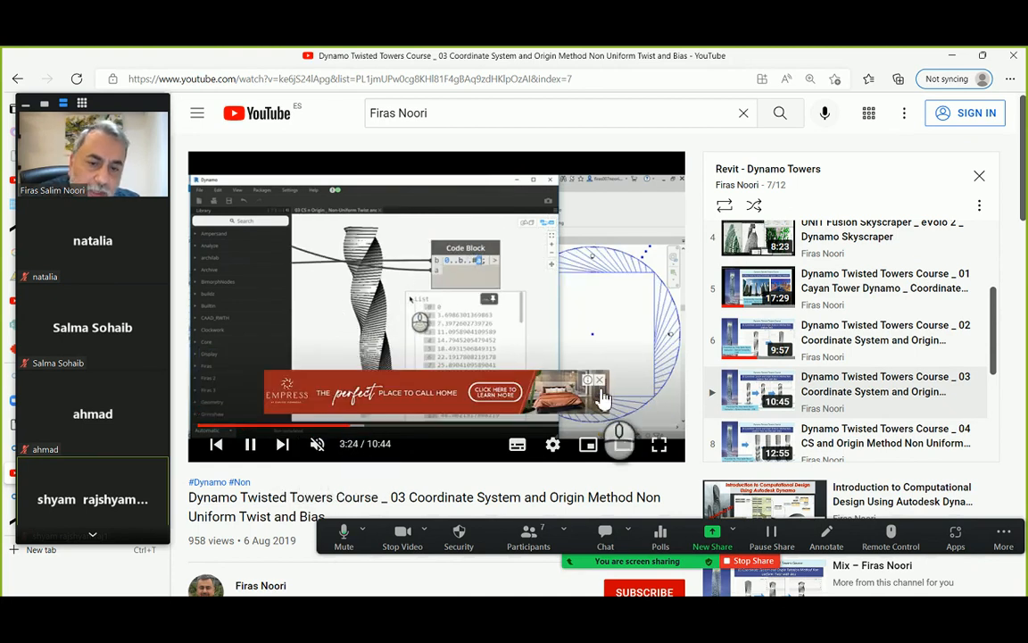
left_click(591, 384)
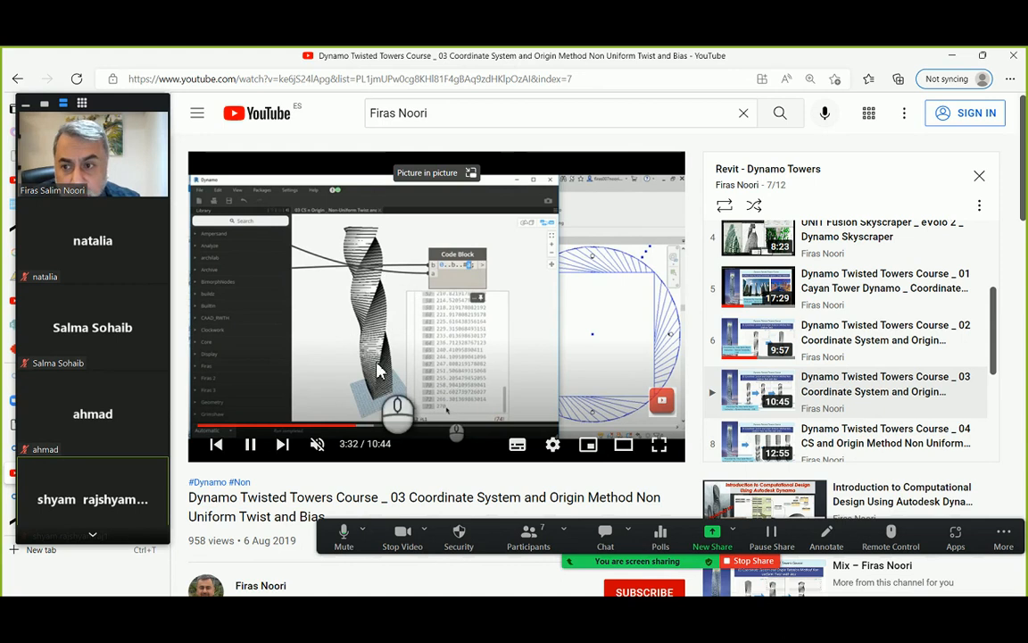
Skim the rest of the Dynamo Twisted Towers Course _ 03 video, skipping ahead in stages from 4:03 to near its end.
left_click(378, 434)
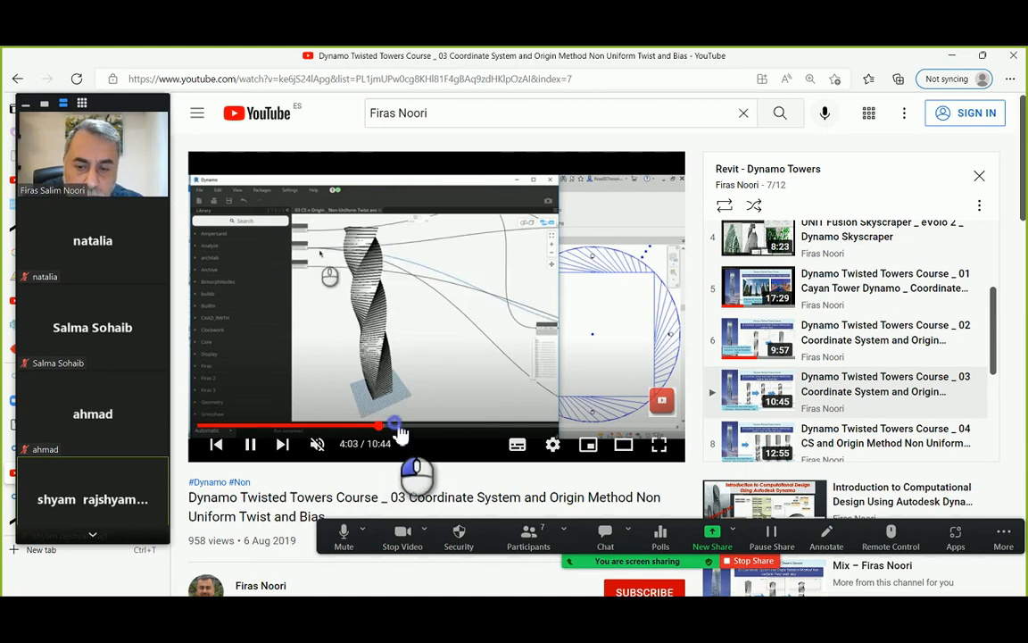
left_click(394, 434)
left_click(417, 428)
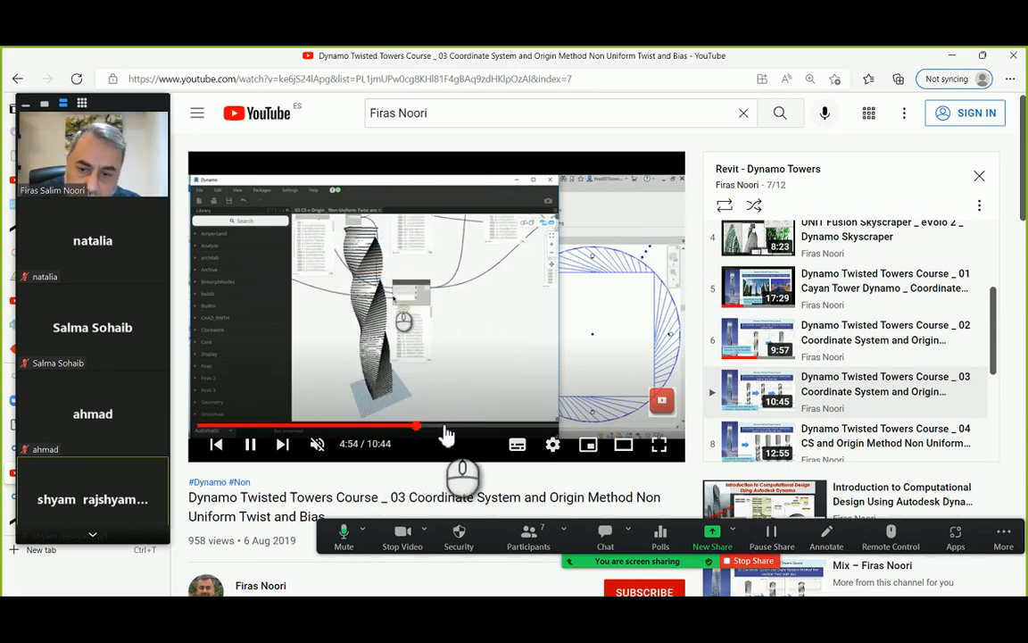
left_click(441, 433)
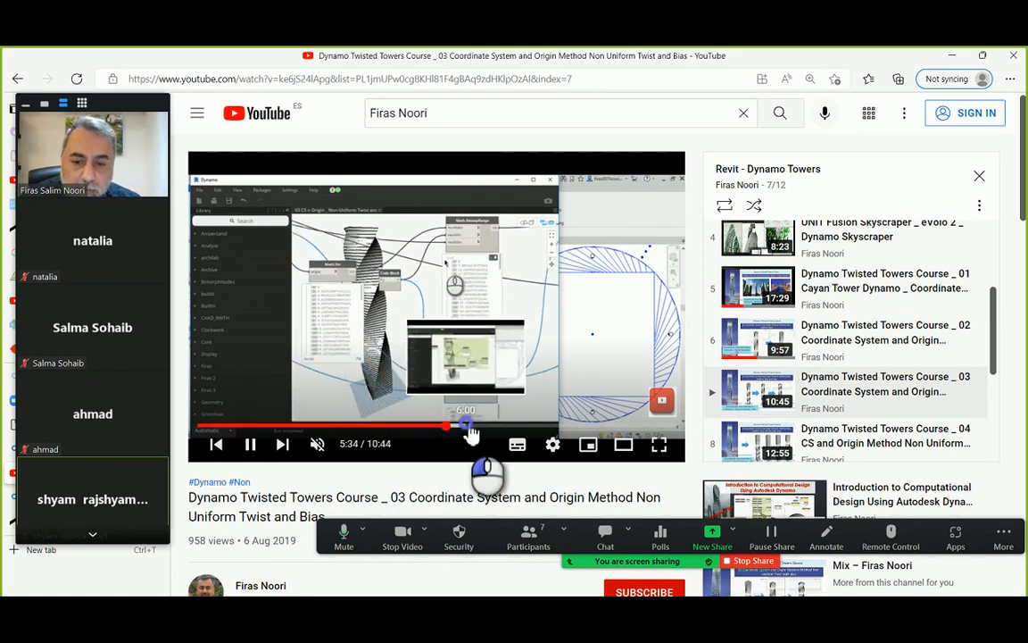
left_click(499, 431)
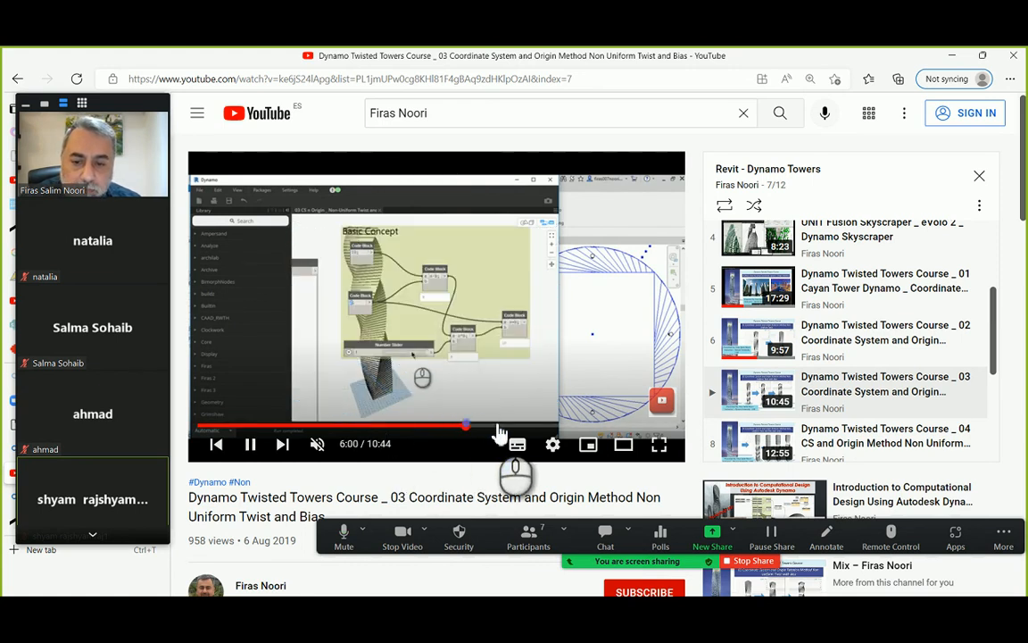
left_click_drag(498, 432, 524, 429)
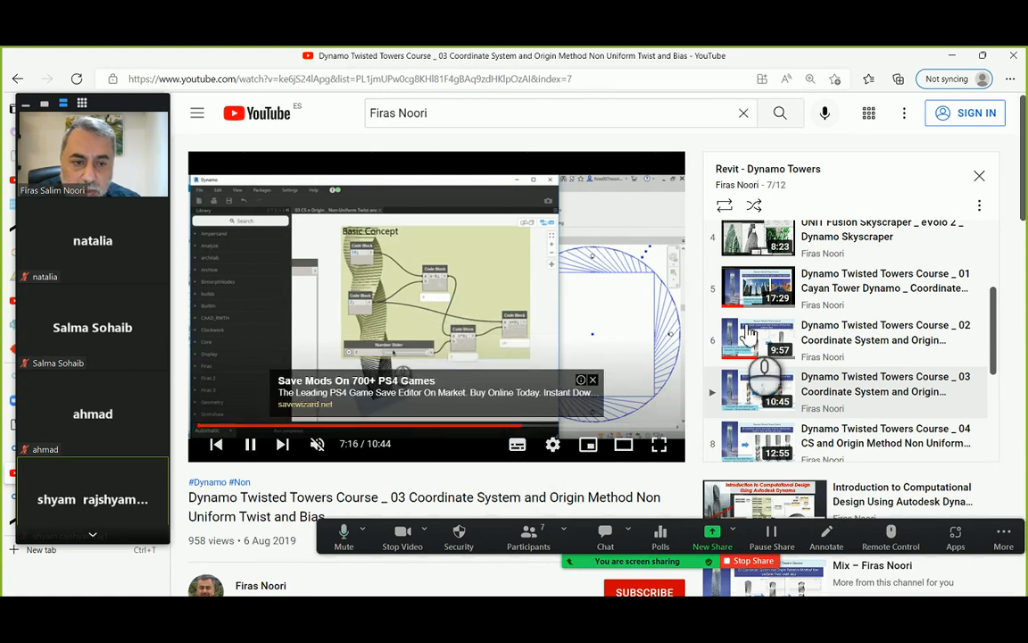
left_click(554, 430)
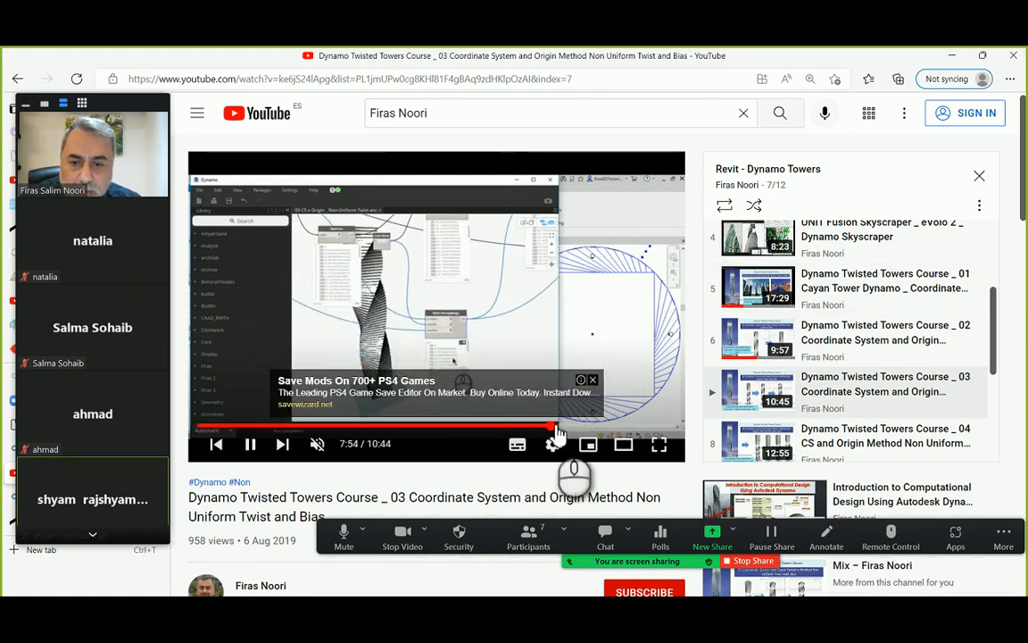
left_click(579, 431)
left_click(586, 432)
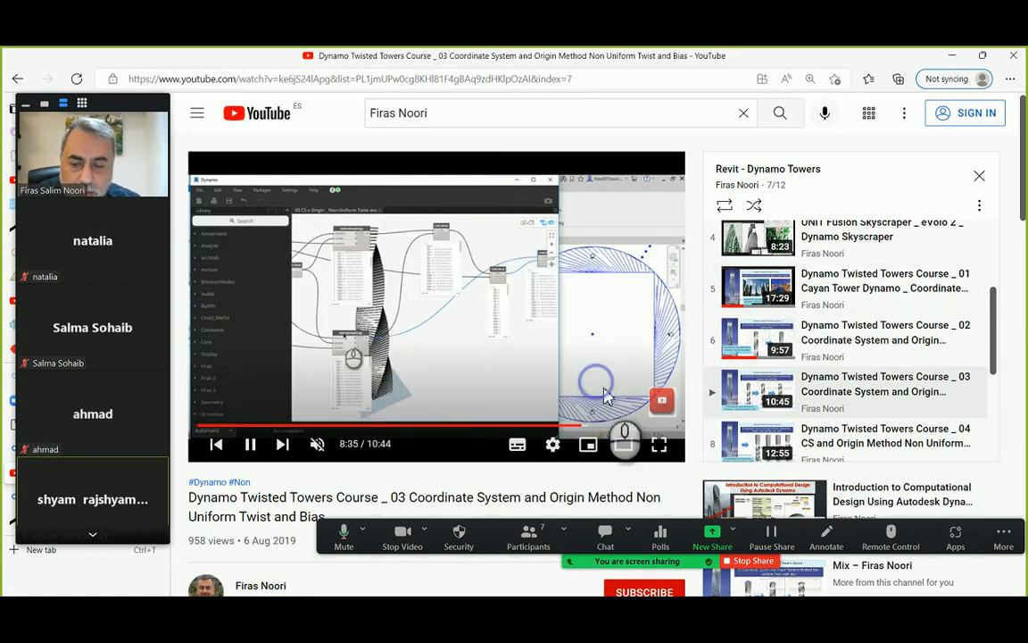
left_click(600, 430)
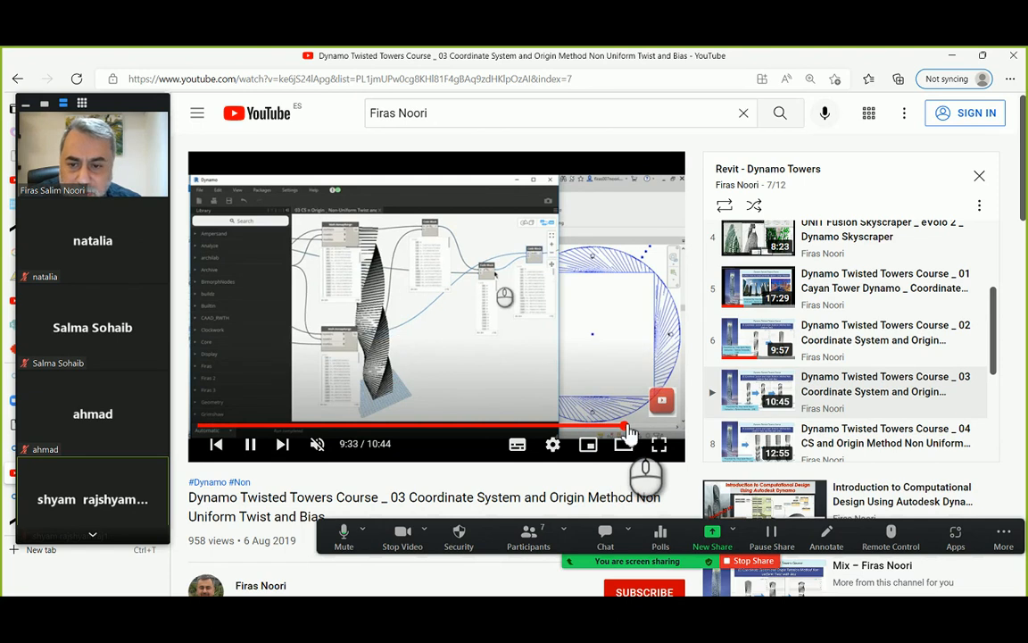
left_click(643, 431)
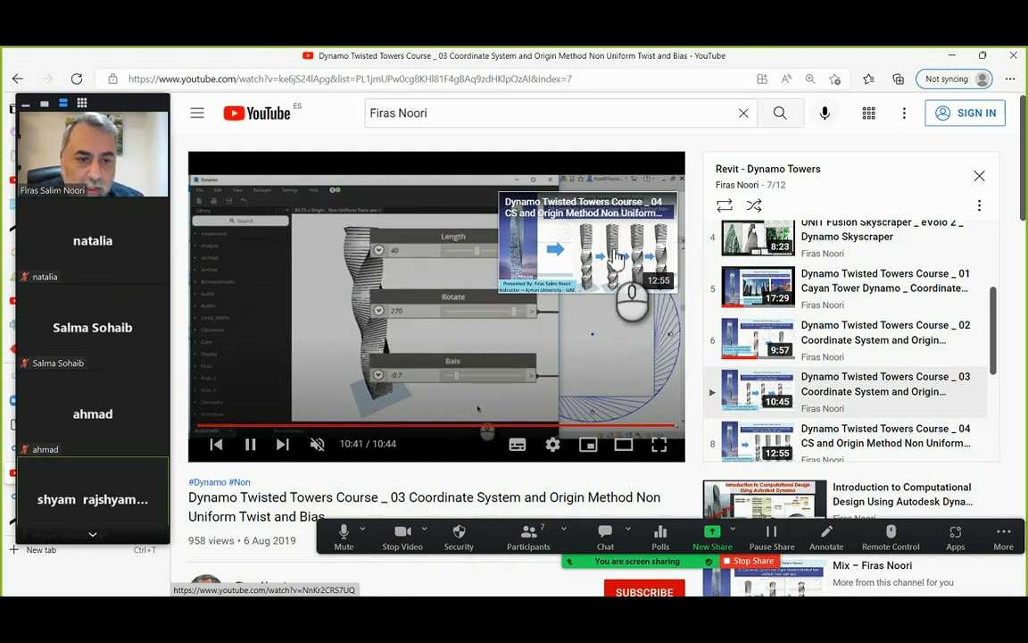
Play the Dynamo Twisted Towers Course _ 04 video and skip ahead through about 2:32 and 6:40 to about 8:13.
left_click(615, 257)
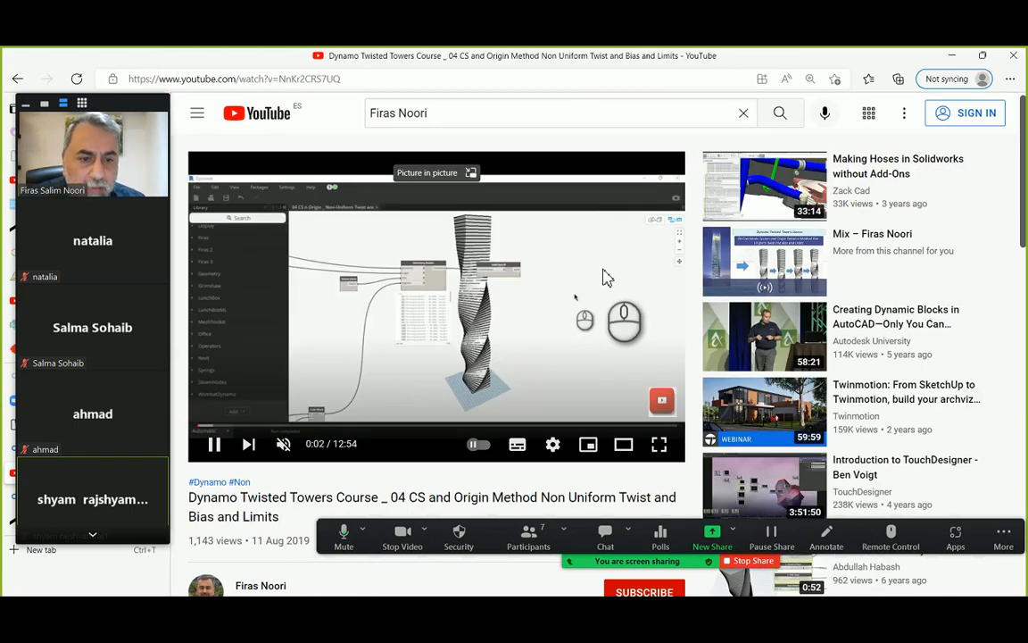
left_click(296, 427)
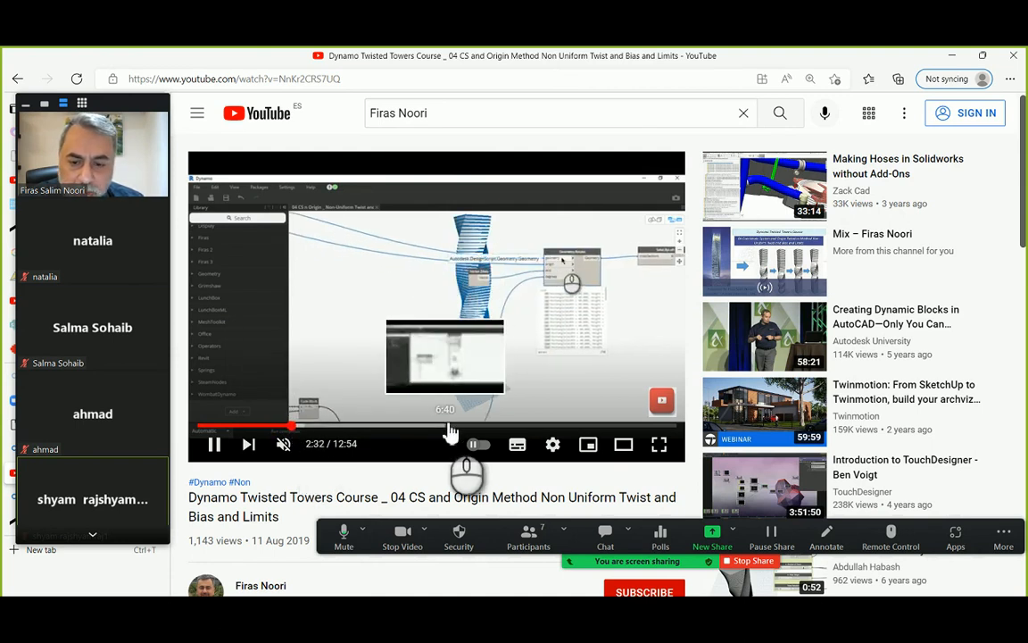
left_click(450, 427)
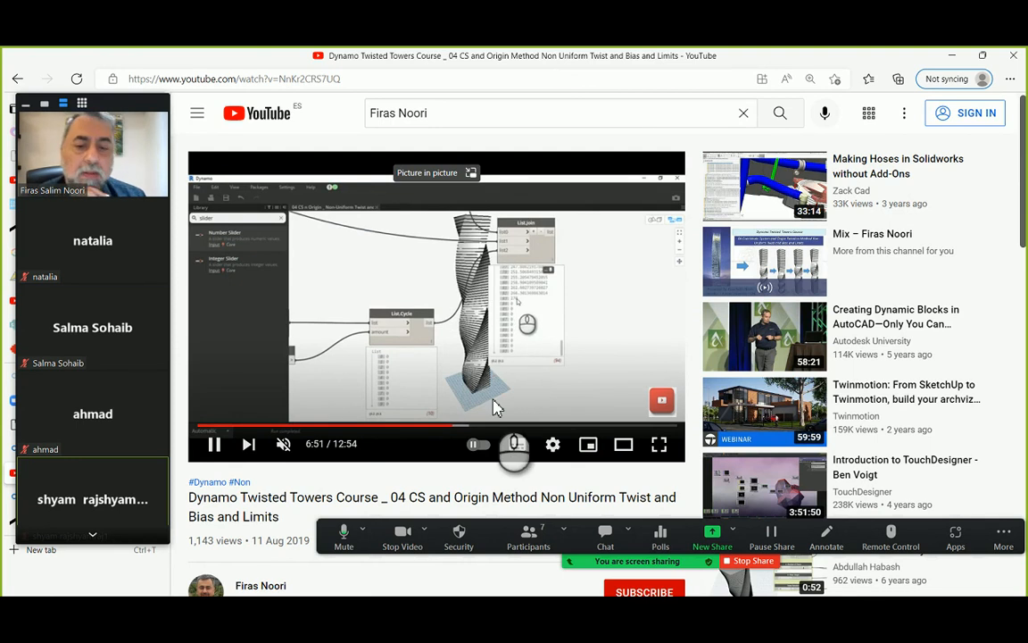
left_click(505, 440)
left_click(502, 428)
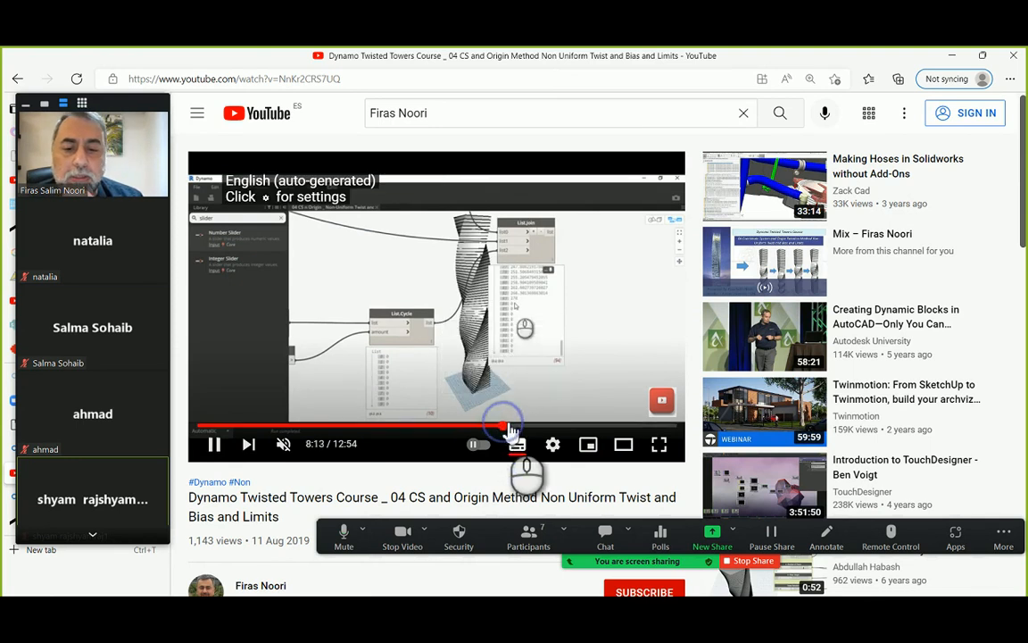
Skim the rest of the Course _ 04 video from about 8:54 through 11:26 to near its end and turn the captions off.
left_click(531, 428)
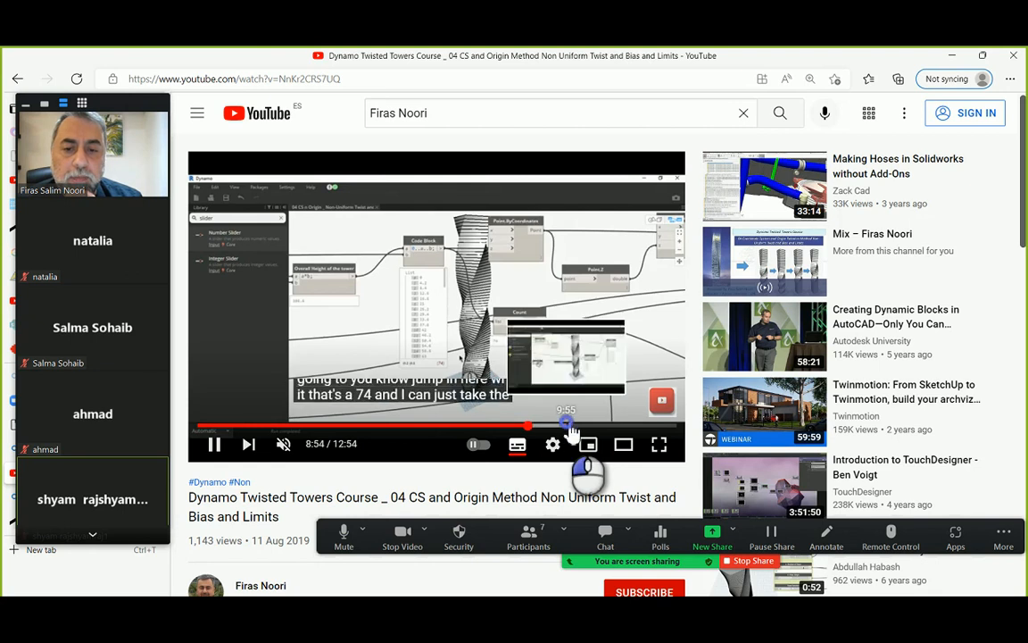
left_click(567, 428)
left_click(593, 429)
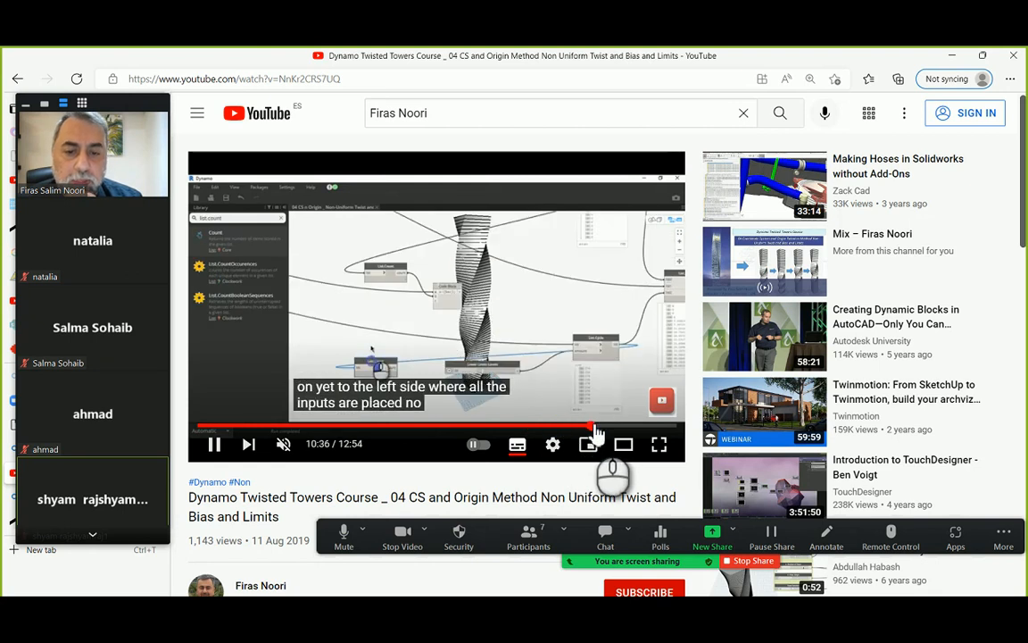
left_click(626, 428)
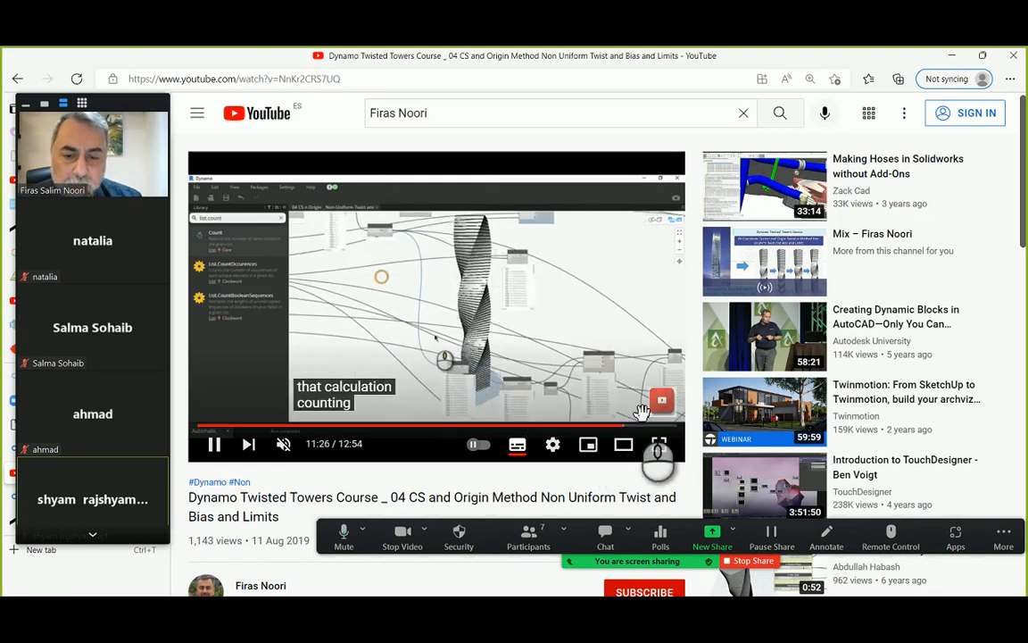
left_click(654, 428)
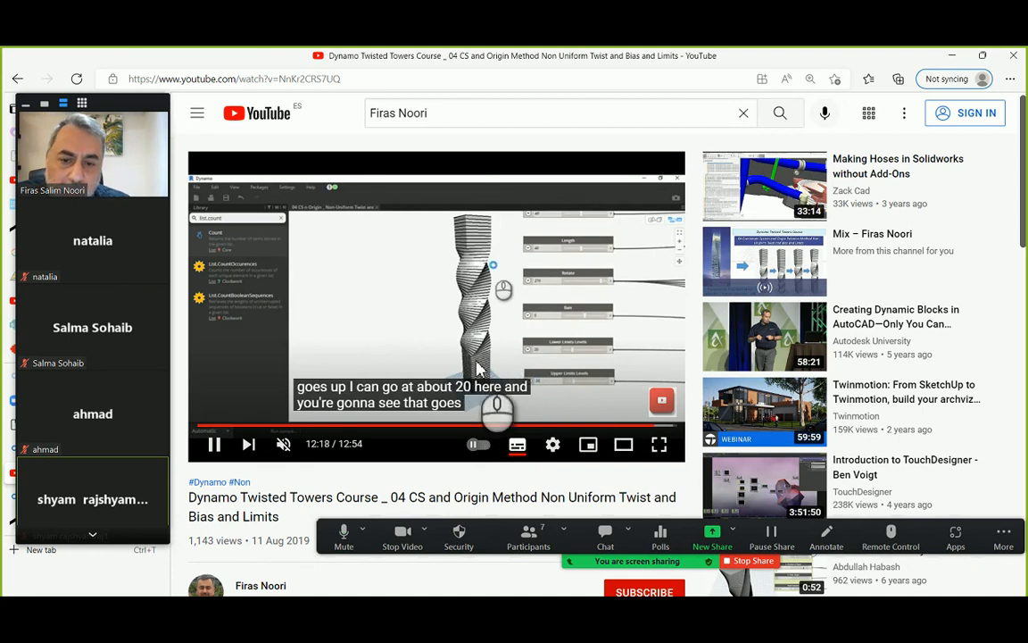
left_click(516, 446)
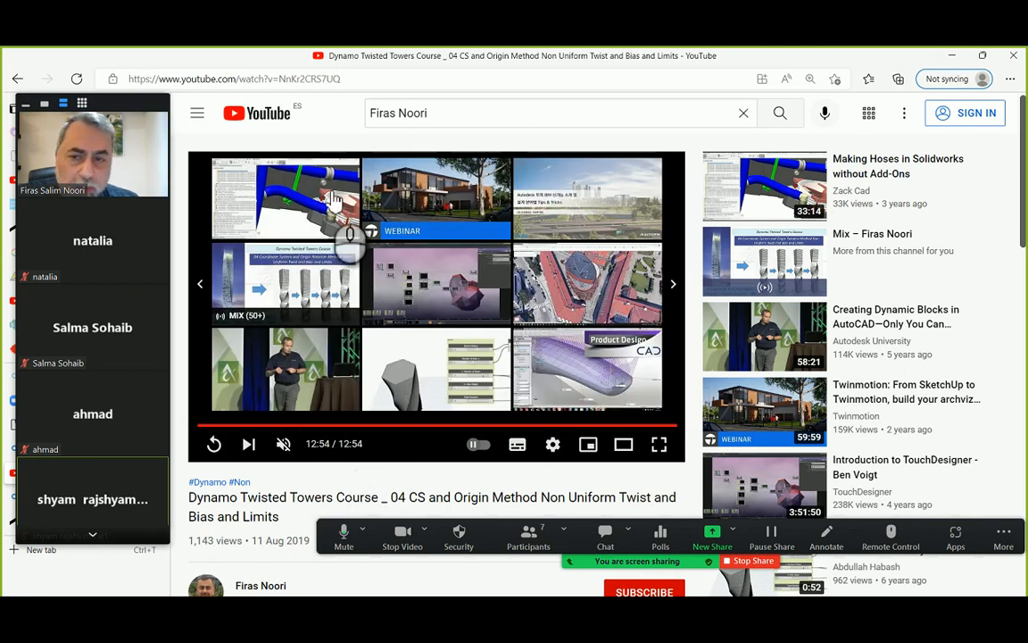
Switch from the browser back to the maximized Dynamo graph and open the meeting chat.
left_click(951, 55)
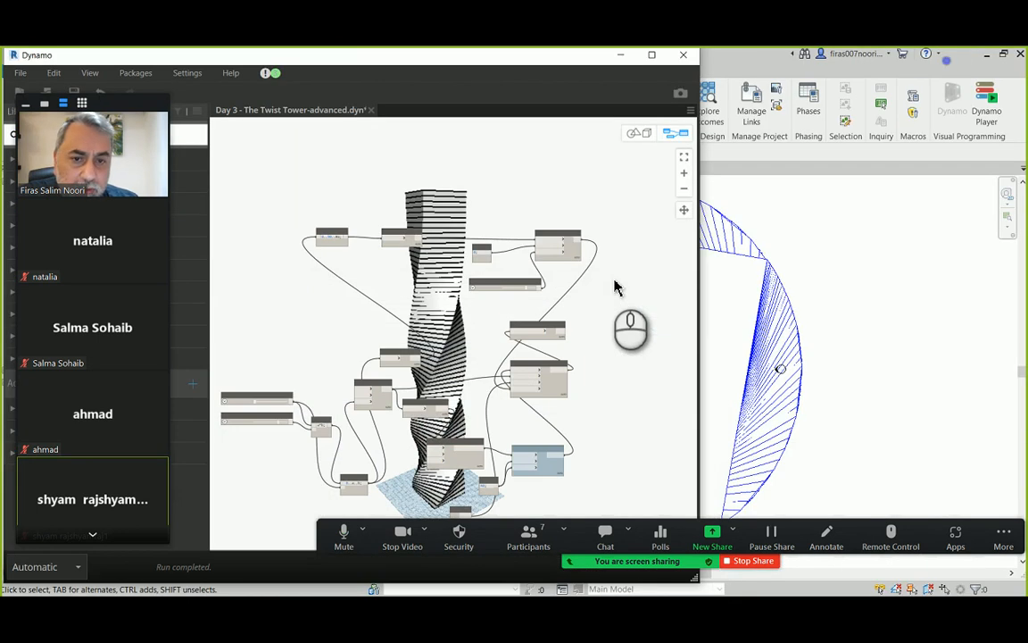
left_click(655, 58)
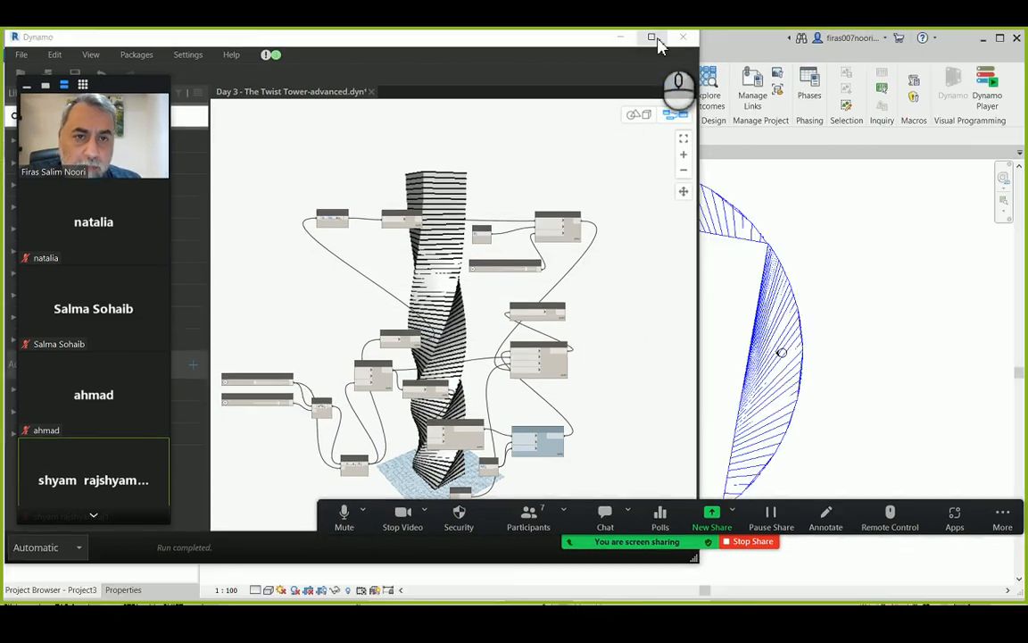
left_click(654, 38)
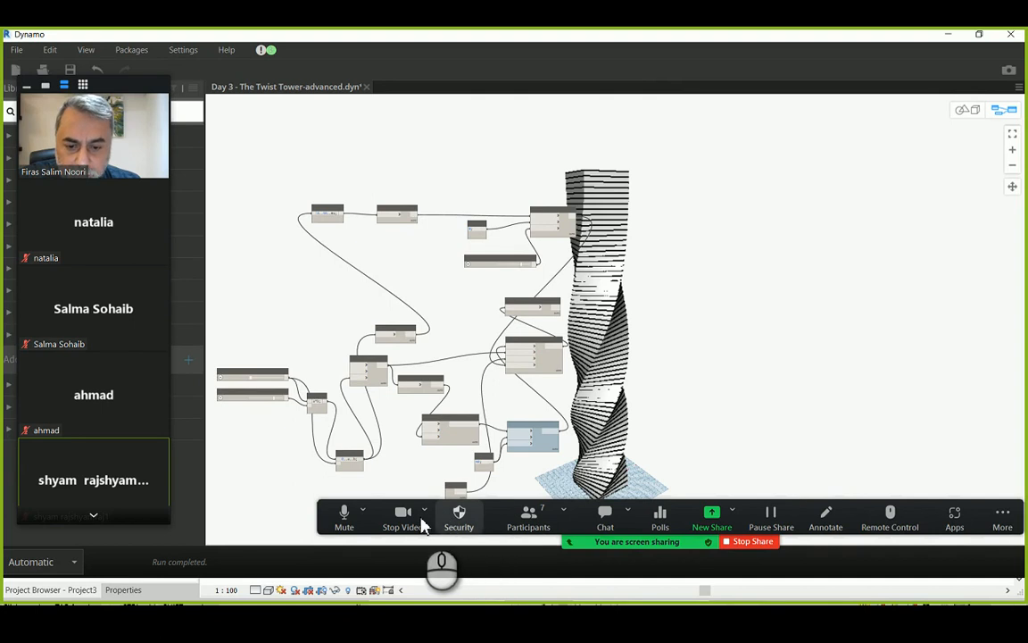
left_click(606, 520)
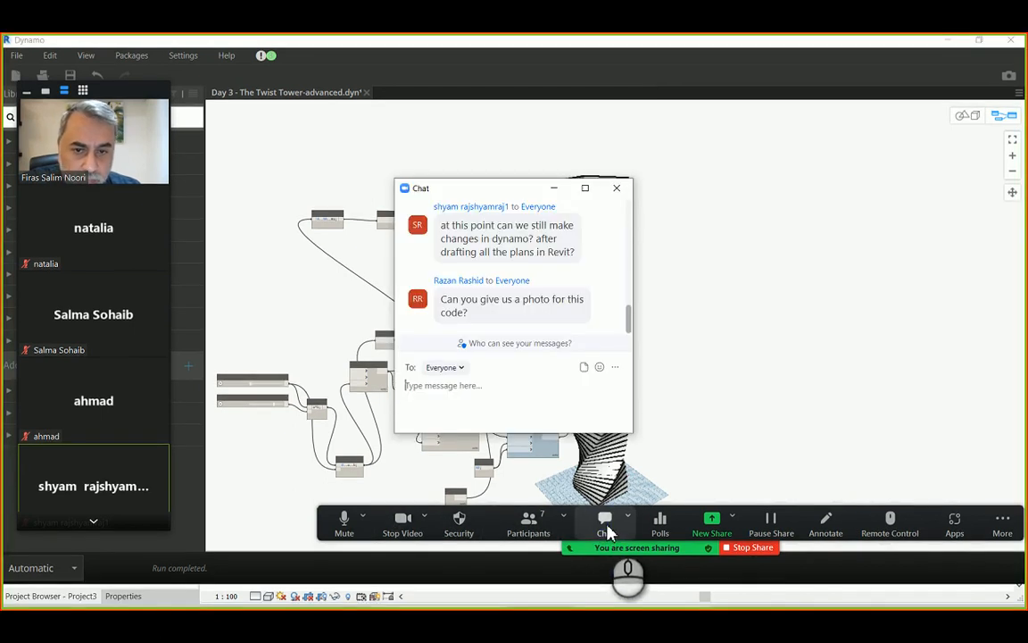
Stop the screen share and send Day 3 - The Twist Tower - advanced.JPG from the Day 3 folder to everyone in the meeting chat.
left_click(749, 547)
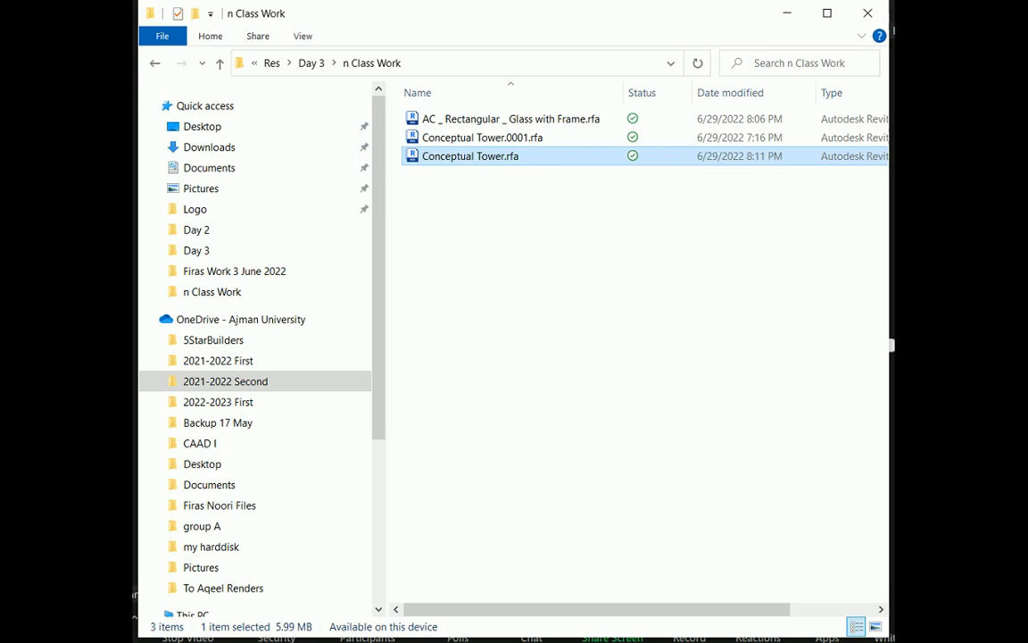
left_click(153, 65)
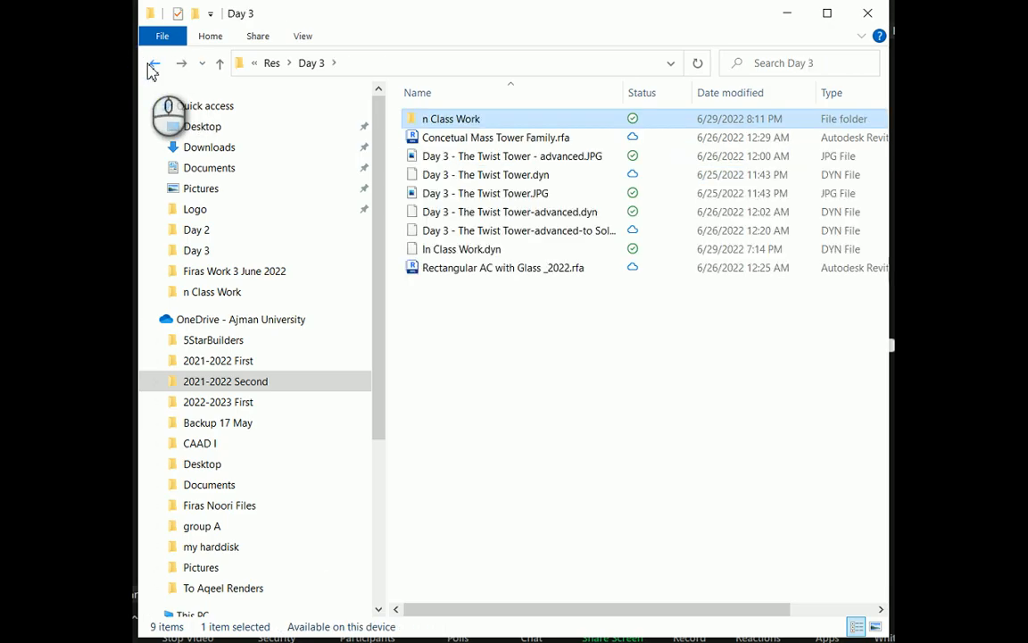
left_click(504, 156)
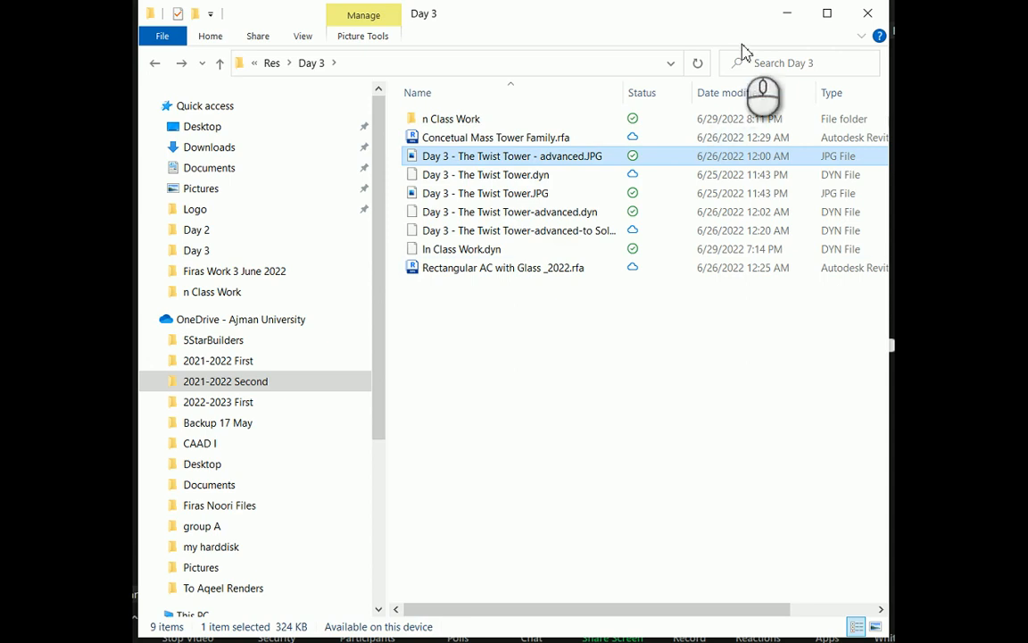
left_click(788, 13)
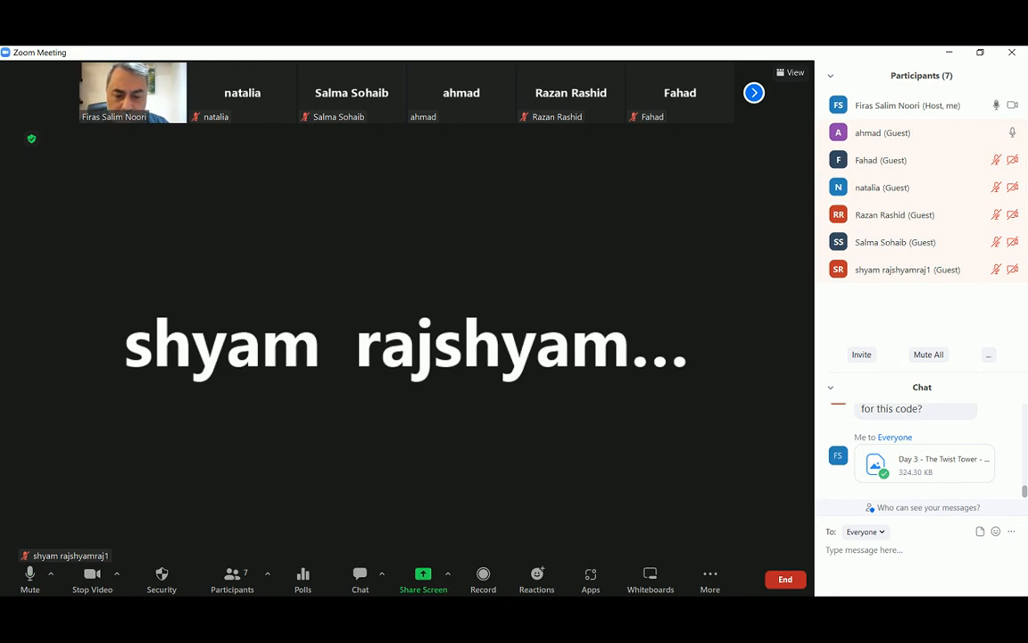
Return to the Zoom meeting and send the chat message "6 PM" to everyone.
left_click(739, 613)
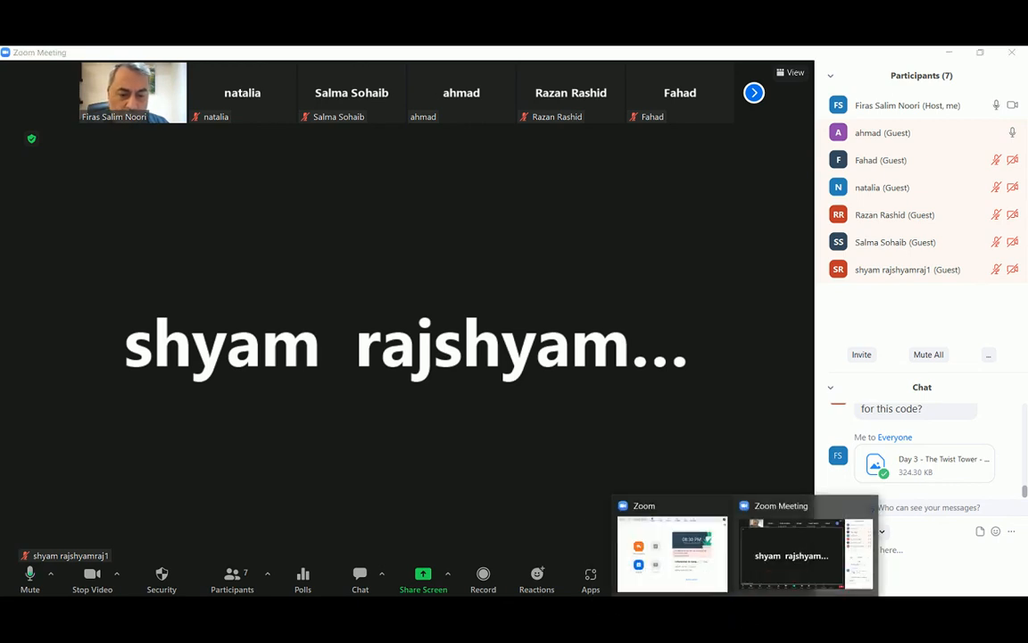
left_click(533, 425)
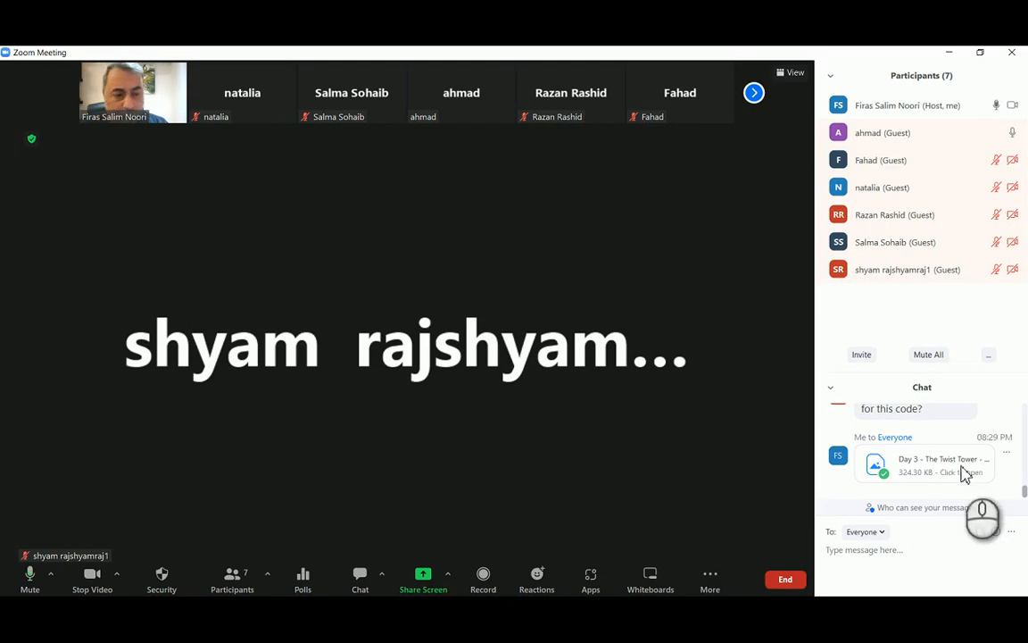
left_click(854, 558)
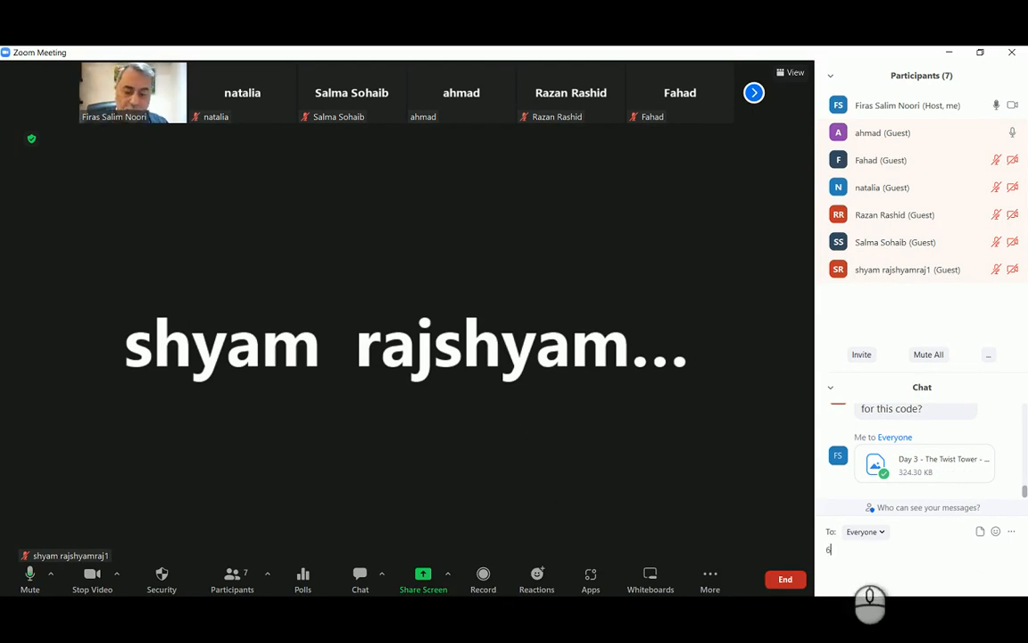
type("6 PM")
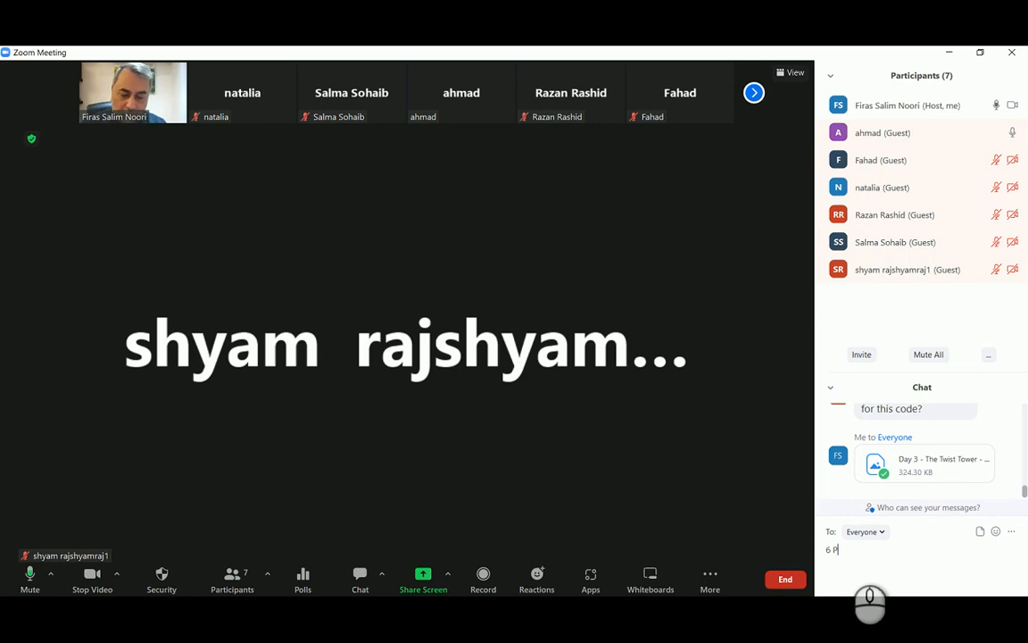
key("Return")
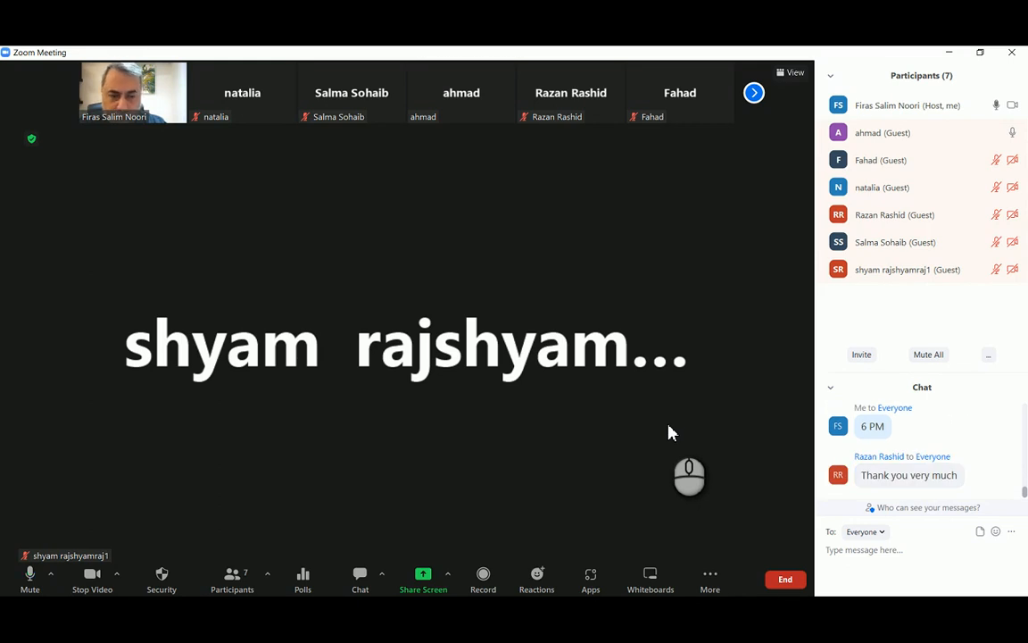
End the Zoom meeting.
left_click(785, 581)
left_click(741, 513)
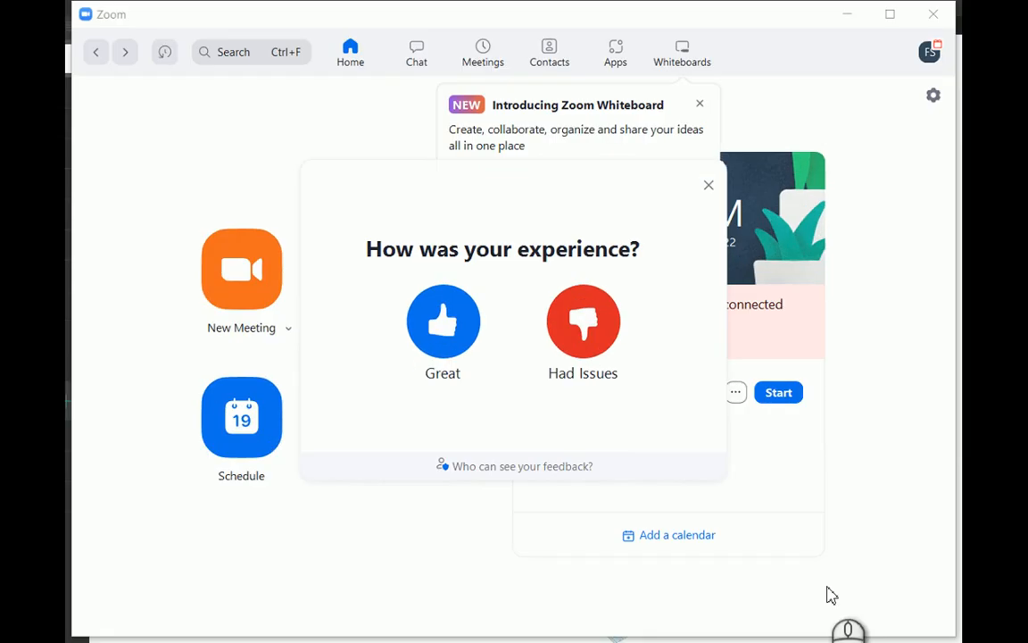